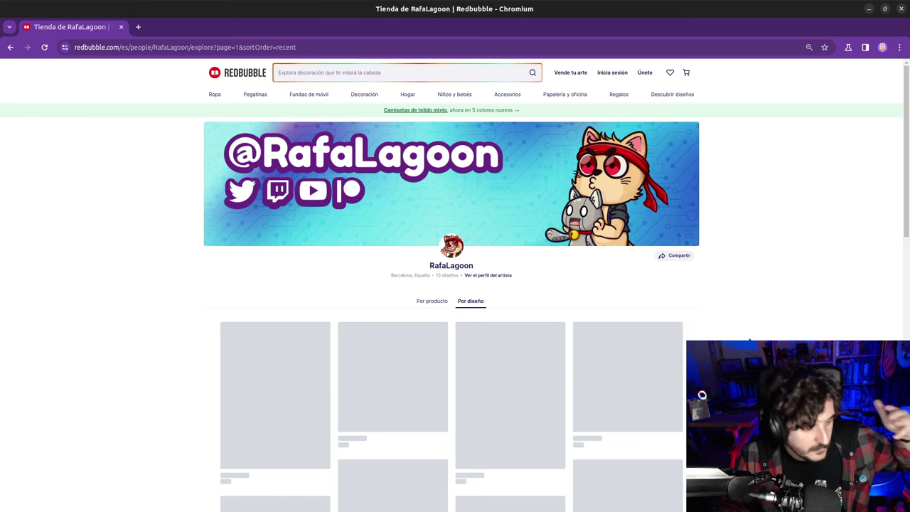
Look through the list of designs in the artist's Redbubble shop.
{"action": "scroll", "coordinate": [736, 318], "scroll_direction": "down", "scroll_amount": 2}
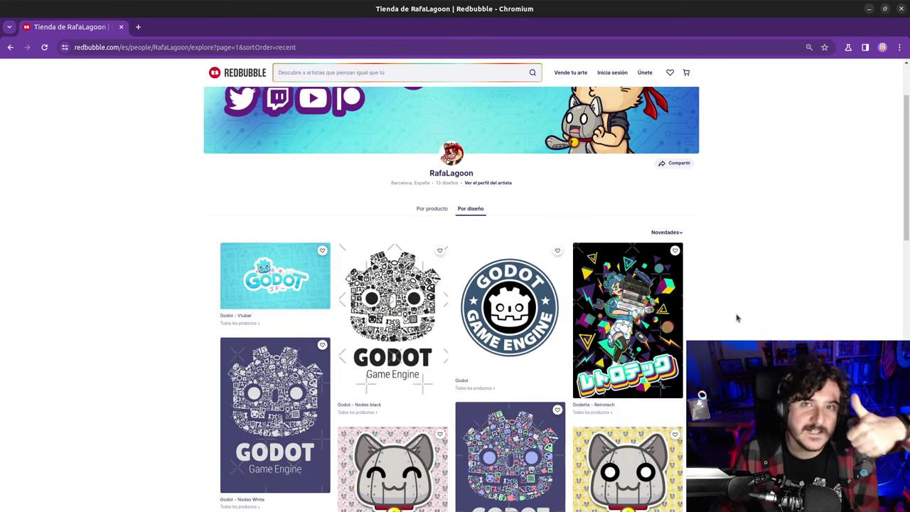
{"action": "scroll", "coordinate": [450, 306], "scroll_direction": "down", "scroll_amount": 1}
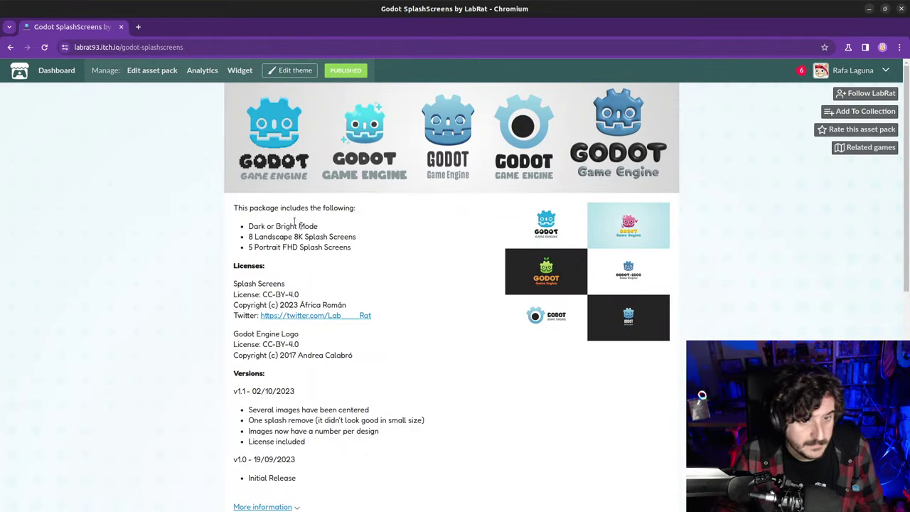
View the enlarged splash screen preview on the Godot SplashScreens page, close it, select the page's address and return to the Redbubble shop.
{"action": "left_click", "coordinate": [579, 252]}
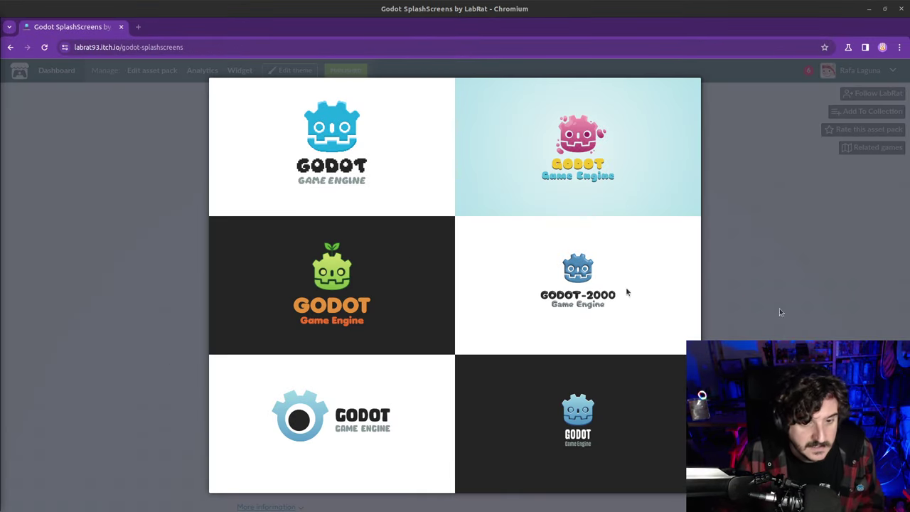
{"action": "left_click", "coordinate": [149, 207]}
{"action": "left_click", "coordinate": [253, 45]}
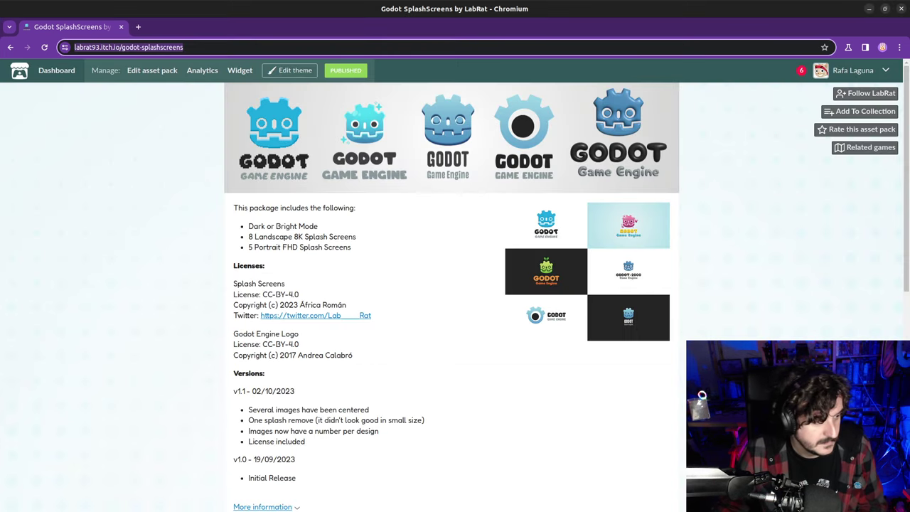
{"action": "key", "text": "alt+Tab"}
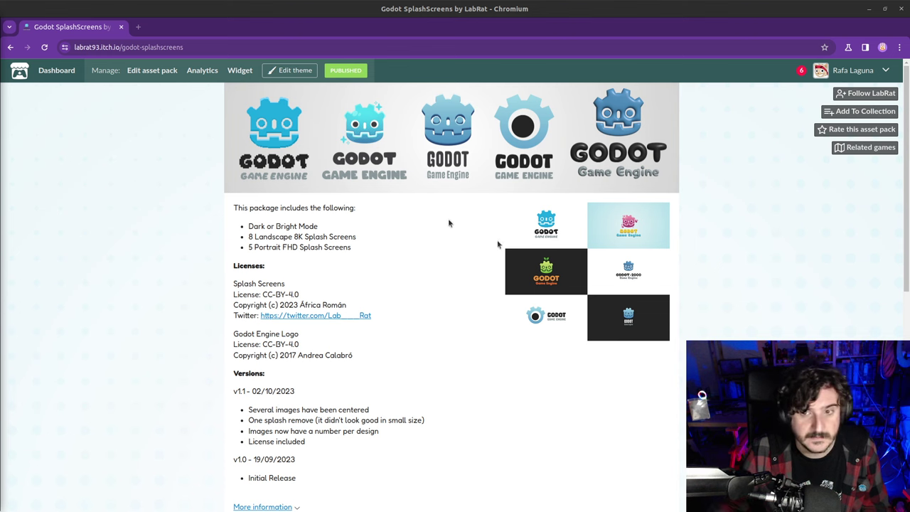
{"action": "key", "text": "alt+Tab"}
{"action": "key", "text": "alt+Tab"}
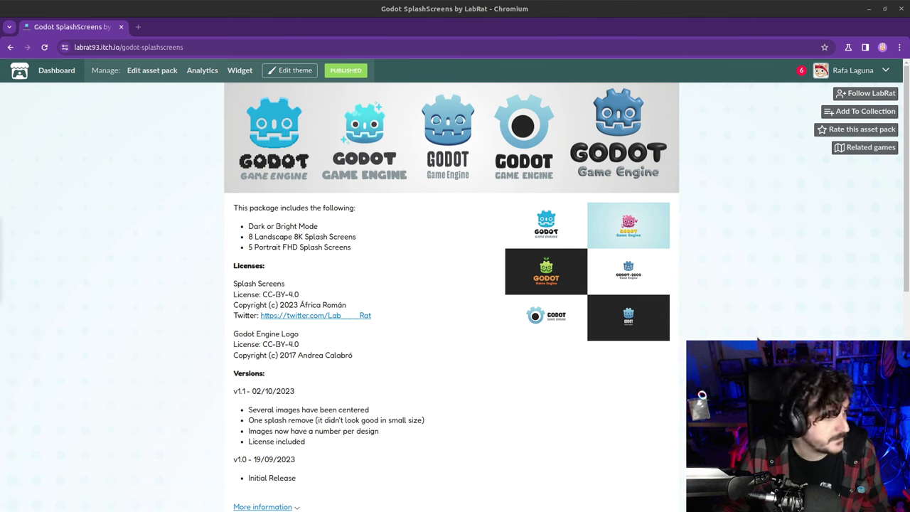
{"action": "key", "text": "alt+Tab"}
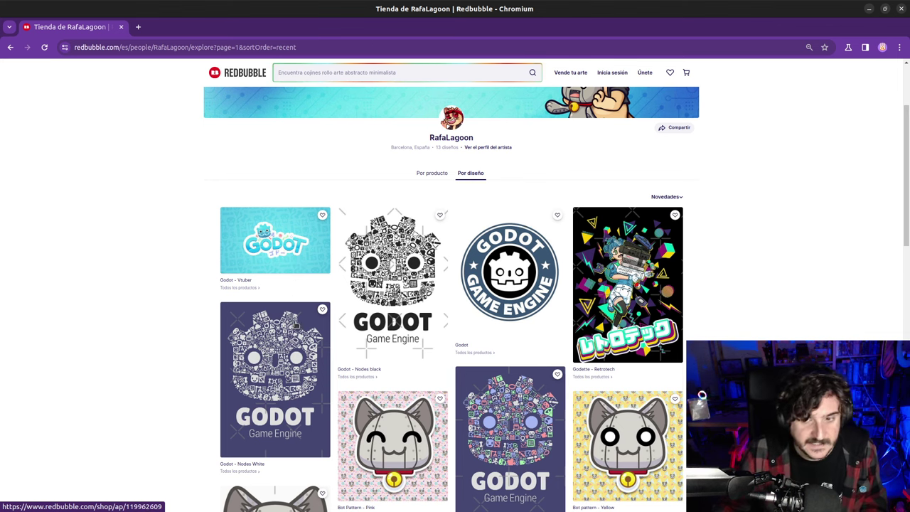
Open the Godot - Vtuber design, look through its products and return to the shop's design list.
{"action": "scroll", "coordinate": [296, 261], "scroll_direction": "down", "scroll_amount": 1}
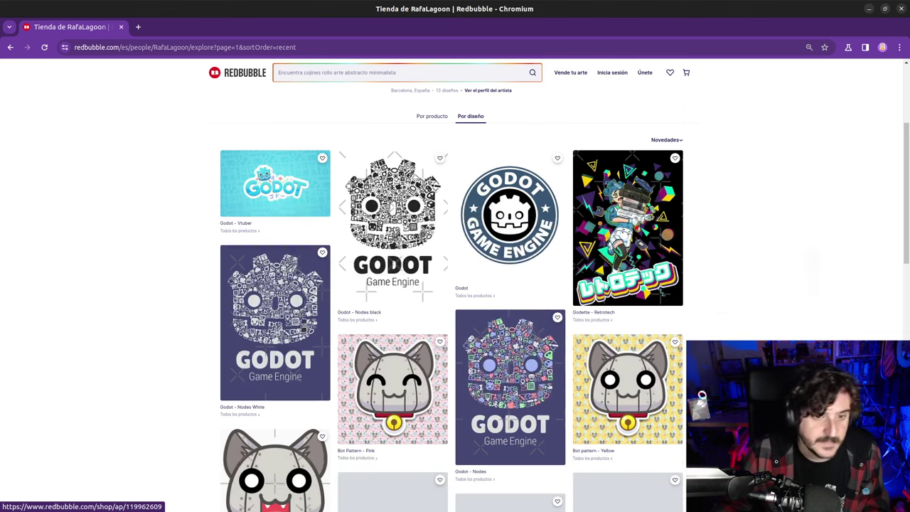
{"action": "left_click", "coordinate": [290, 199]}
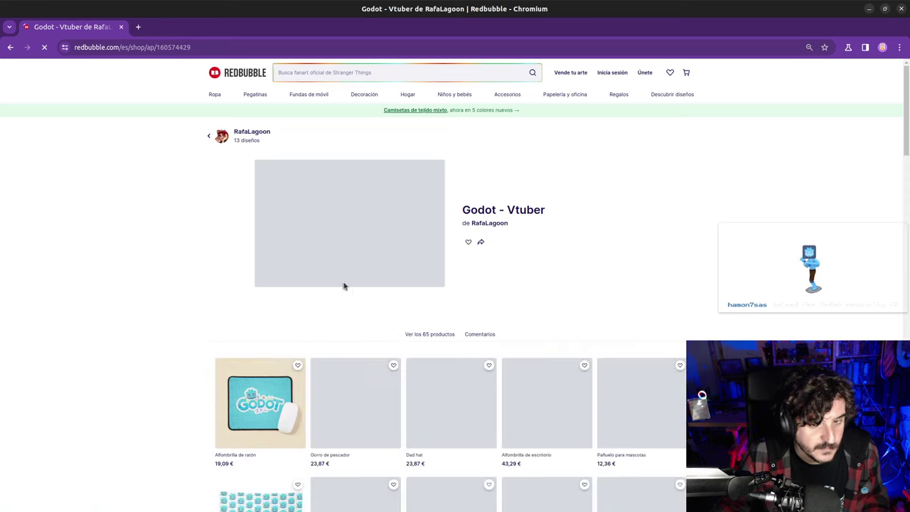
{"action": "scroll", "coordinate": [313, 148], "scroll_direction": "down", "scroll_amount": 1}
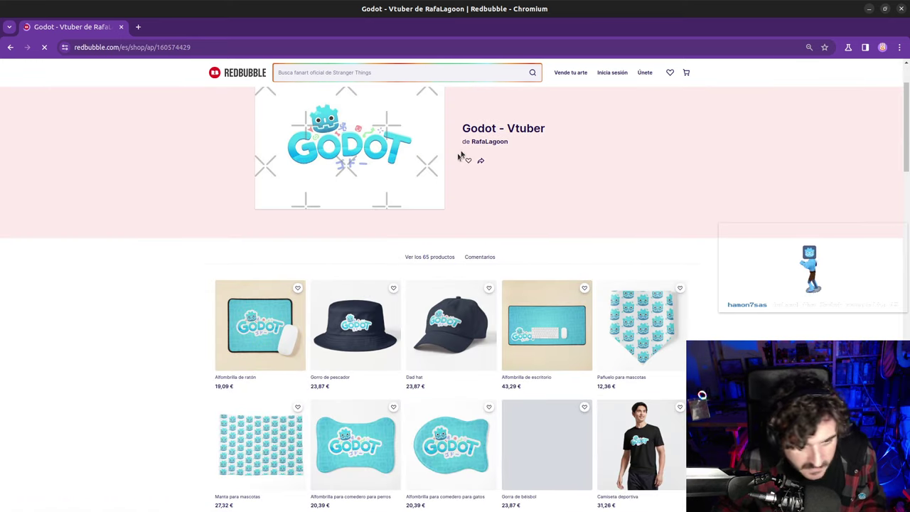
{"action": "scroll", "coordinate": [639, 427], "scroll_direction": "down", "scroll_amount": 2}
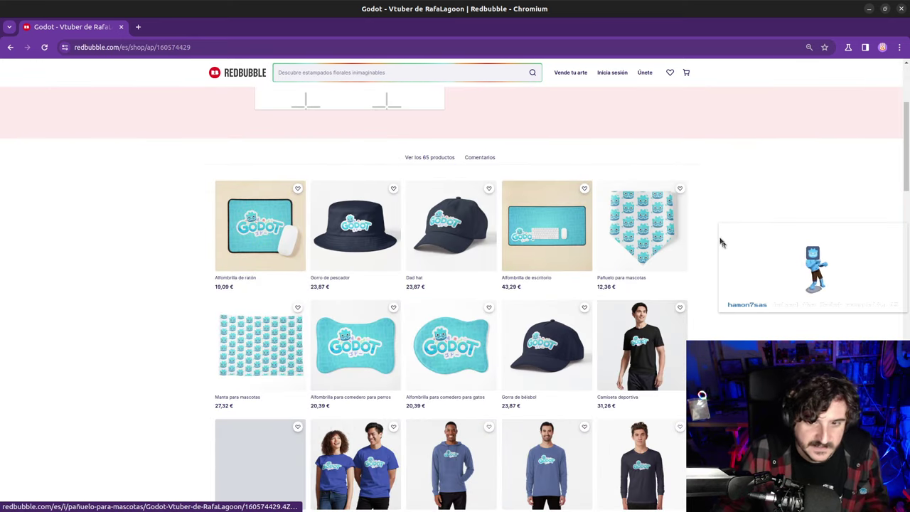
{"action": "scroll", "coordinate": [36, 113], "scroll_direction": "up", "scroll_amount": 3}
{"action": "left_click", "coordinate": [252, 131]}
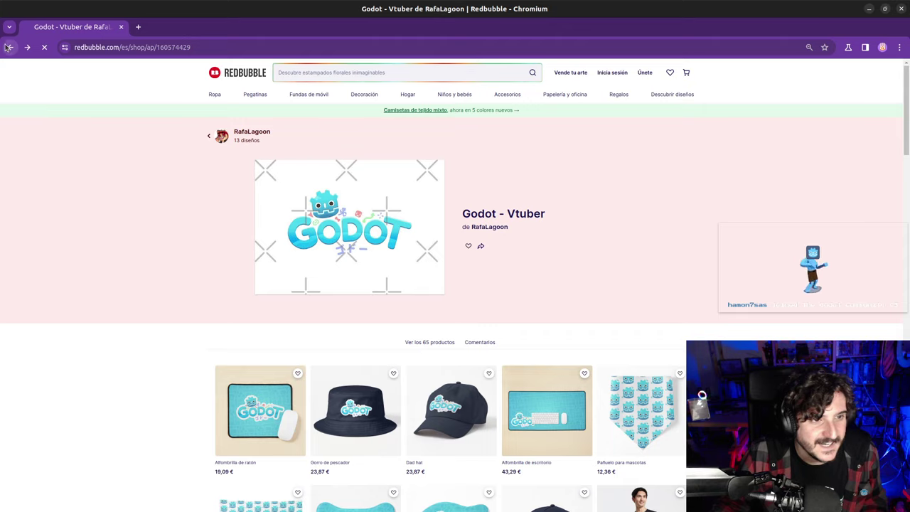
Open the Godette - Retrotech design to view its artwork and return to the shop's design list.
{"action": "scroll", "coordinate": [412, 377], "scroll_direction": "down", "scroll_amount": 3}
{"action": "scroll", "coordinate": [414, 374], "scroll_direction": "down", "scroll_amount": 2}
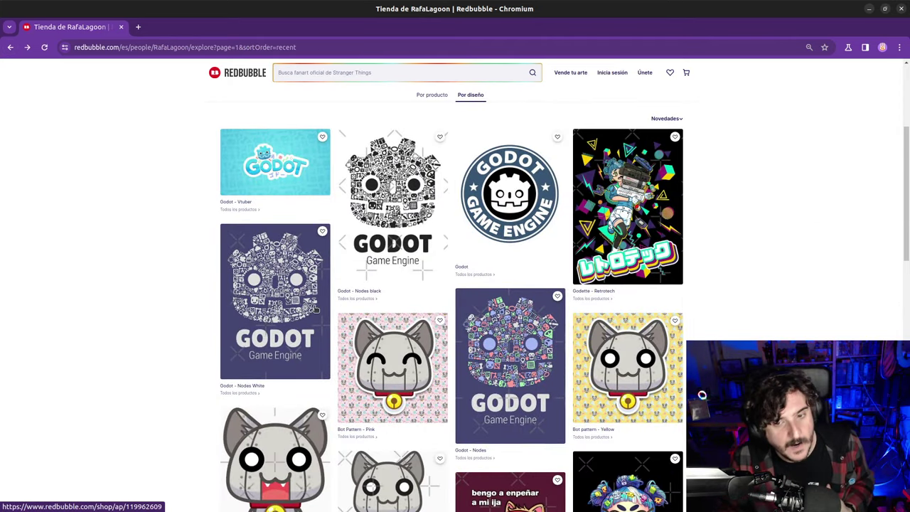
{"action": "scroll", "coordinate": [541, 354], "scroll_direction": "down", "scroll_amount": 1}
{"action": "scroll", "coordinate": [394, 285], "scroll_direction": "up", "scroll_amount": 1}
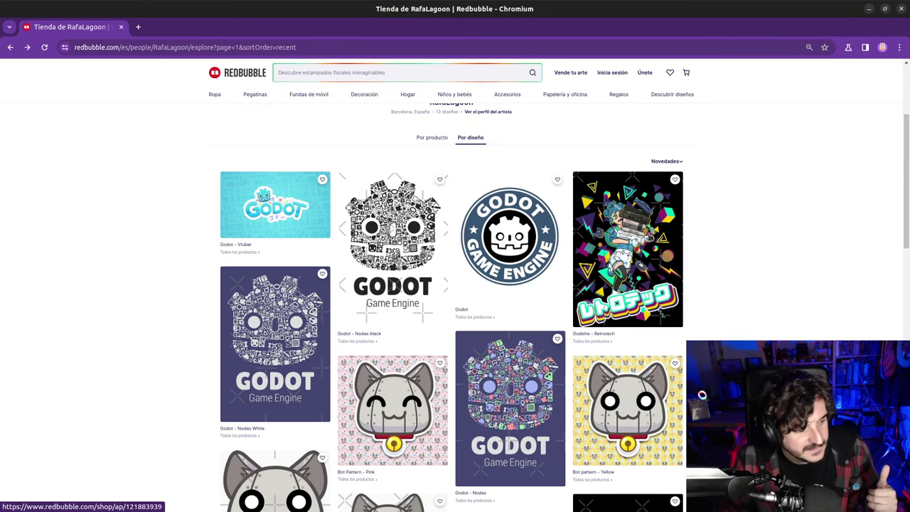
{"action": "left_click", "coordinate": [629, 256]}
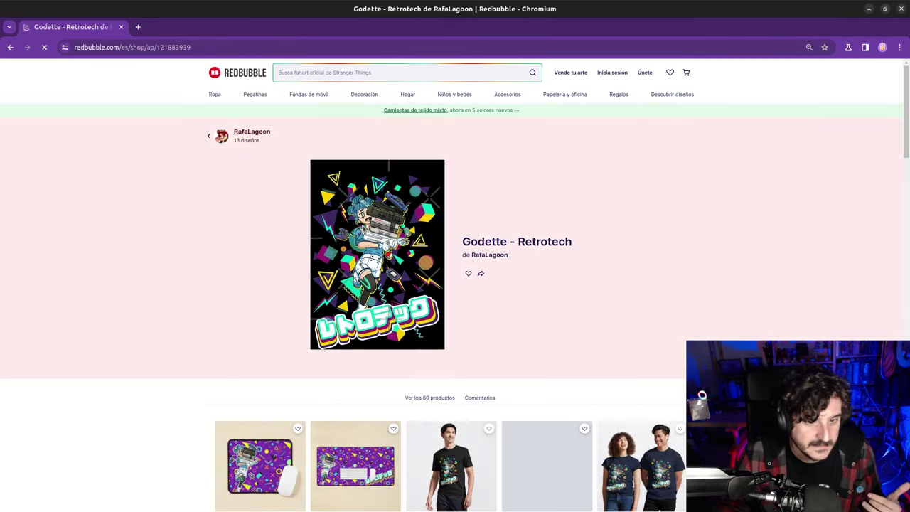
{"action": "right_click", "coordinate": [367, 229]}
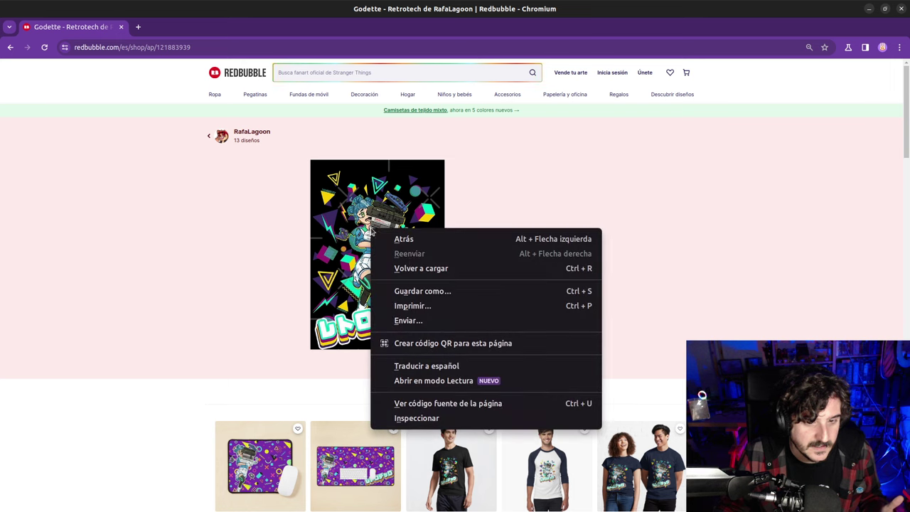
{"action": "left_click", "coordinate": [256, 306]}
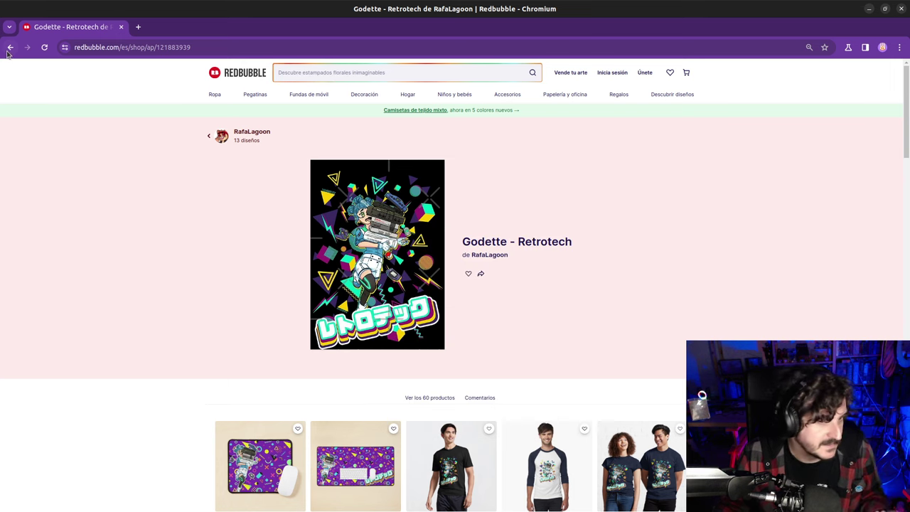
{"action": "left_click", "coordinate": [10, 47]}
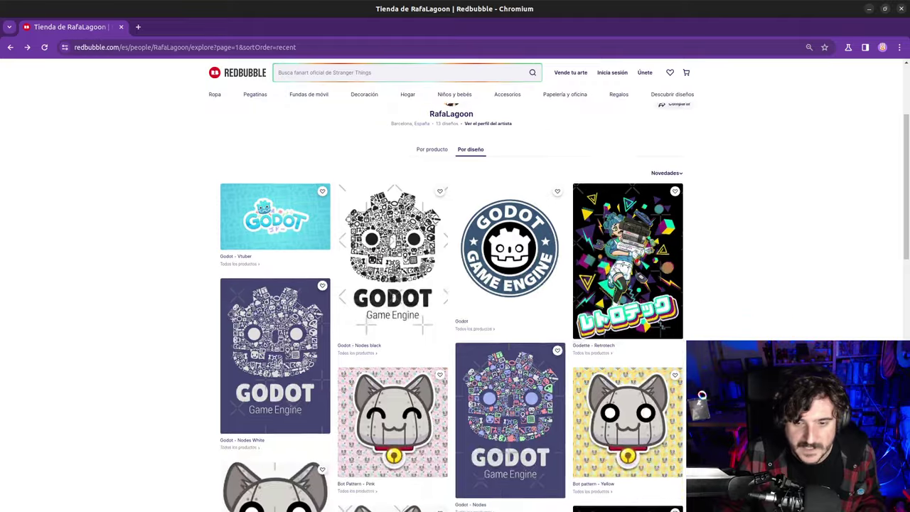
Open the Godette engine design farther down the shop's list and go back to the shop.
{"action": "scroll", "coordinate": [698, 326], "scroll_direction": "down", "scroll_amount": 4}
{"action": "left_click", "coordinate": [698, 326]}
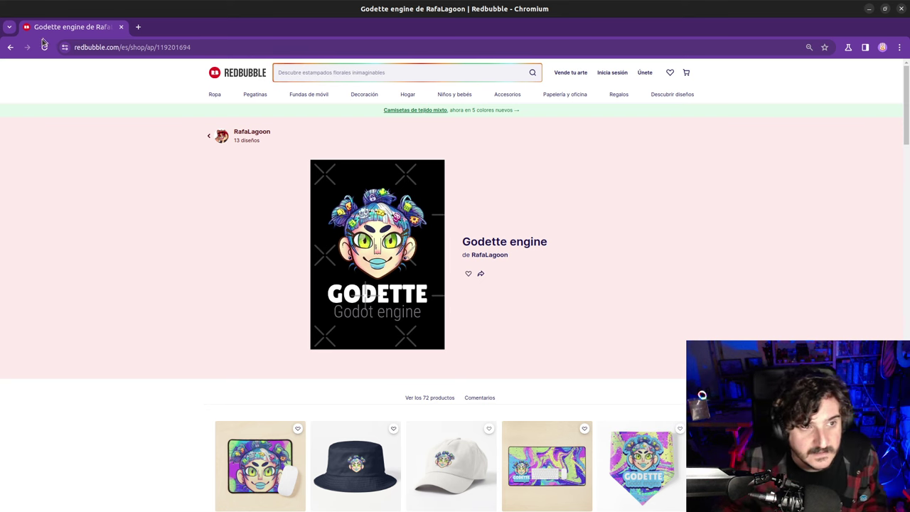
{"action": "left_click", "coordinate": [10, 47]}
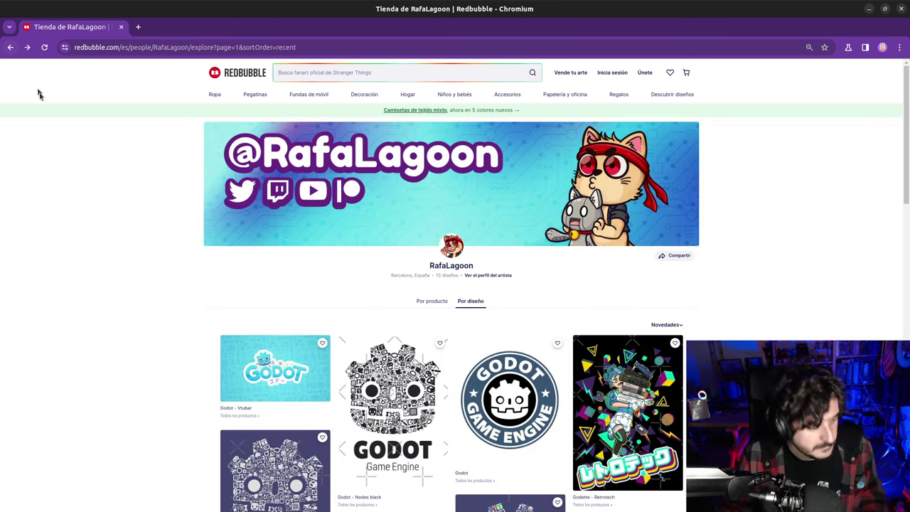
Select the address of the Redbubble shop's design list and close the shop window.
{"action": "scroll", "coordinate": [50, 175], "scroll_direction": "down", "scroll_amount": 2}
{"action": "scroll", "coordinate": [51, 178], "scroll_direction": "down", "scroll_amount": 2}
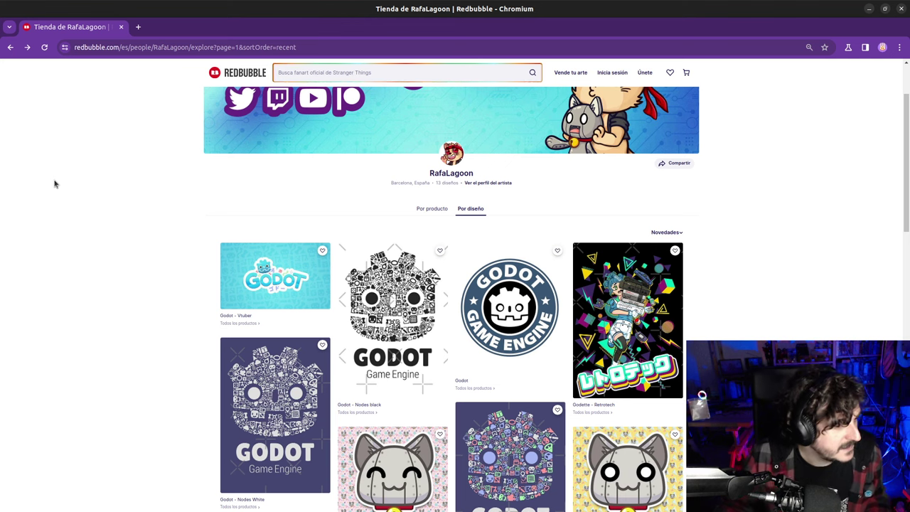
{"action": "scroll", "coordinate": [81, 211], "scroll_direction": "down", "scroll_amount": 2}
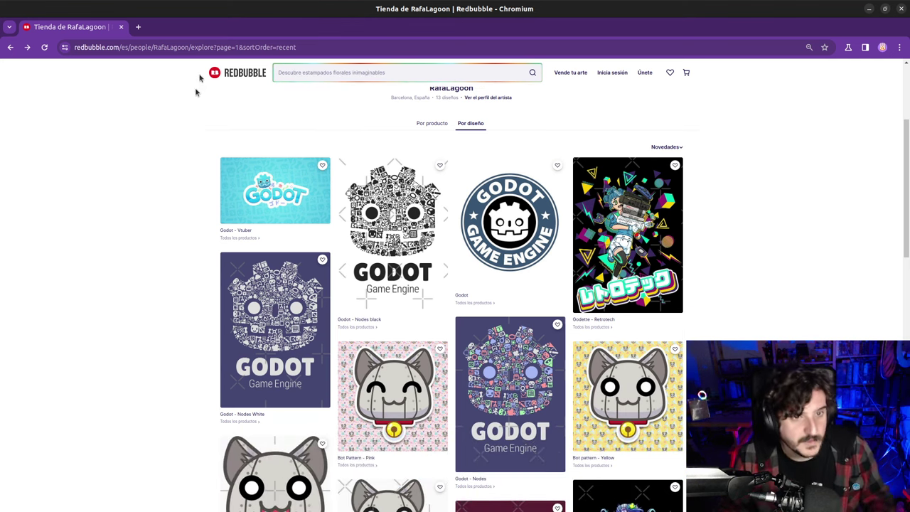
{"action": "left_click", "coordinate": [213, 42]}
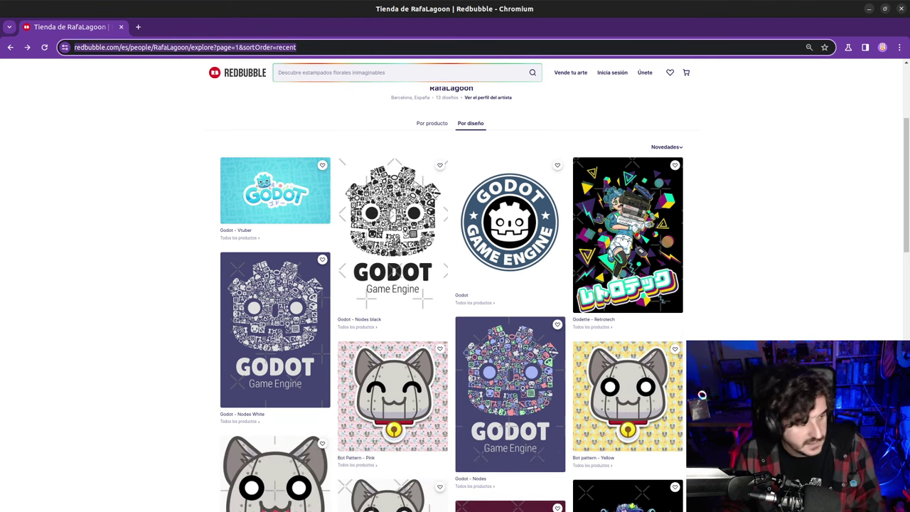
{"action": "key", "text": "alt+Tab"}
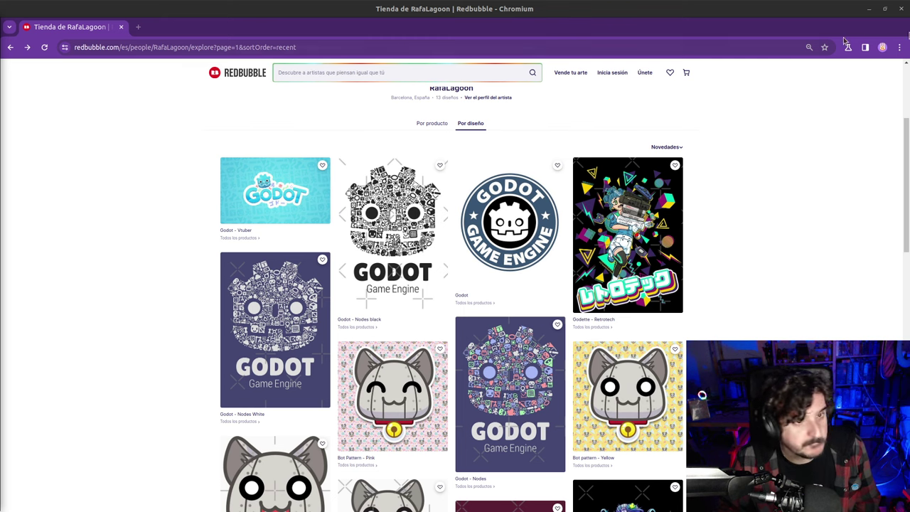
{"action": "left_click", "coordinate": [901, 8]}
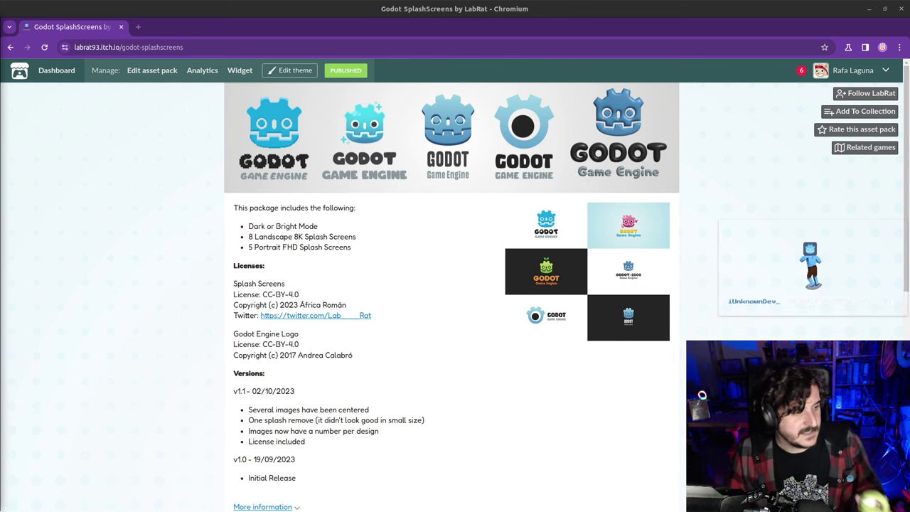
Select the full address of the Godot SplashScreens page on itch.io for sharing.
{"action": "left_click", "coordinate": [320, 47]}
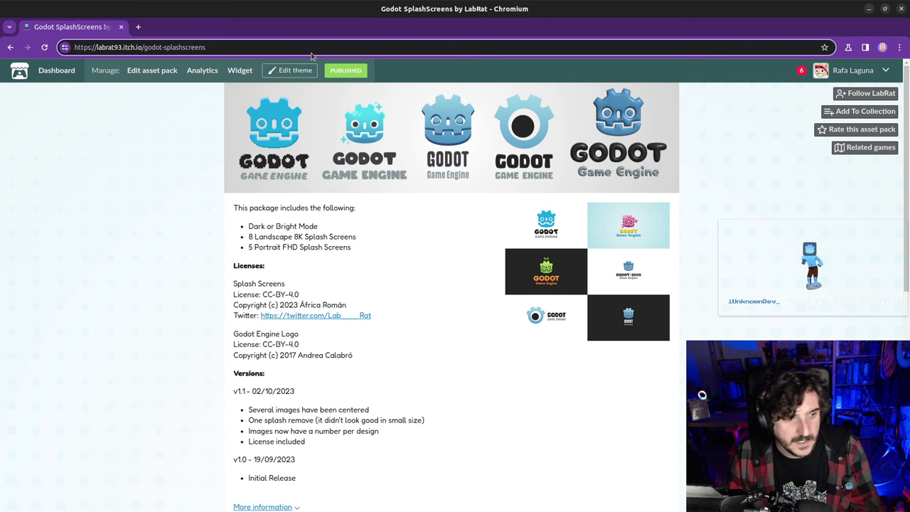
{"action": "key", "text": "ctrl+a"}
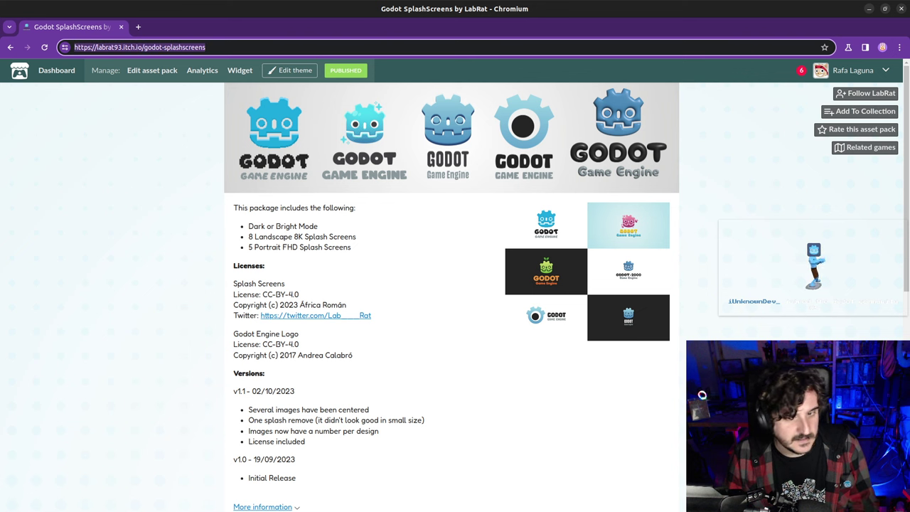
{"action": "key", "text": "alt+Tab"}
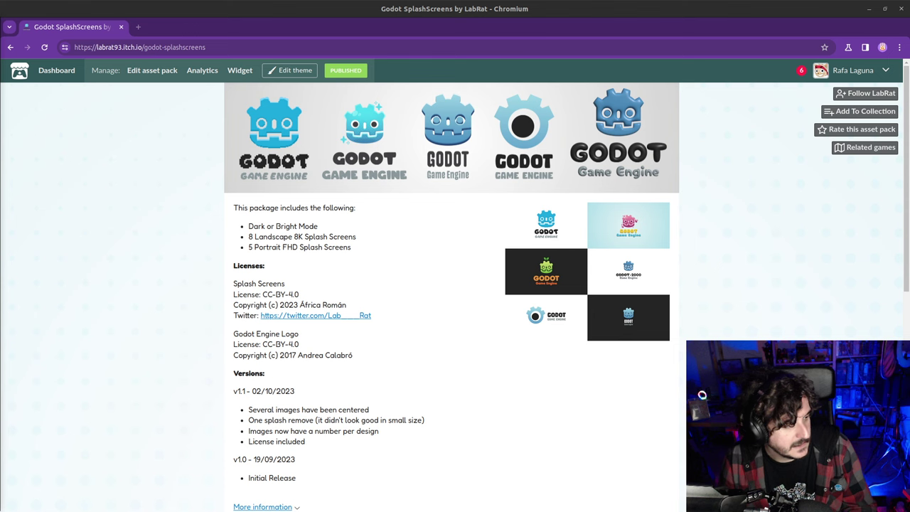
{"action": "left_click", "coordinate": [221, 47]}
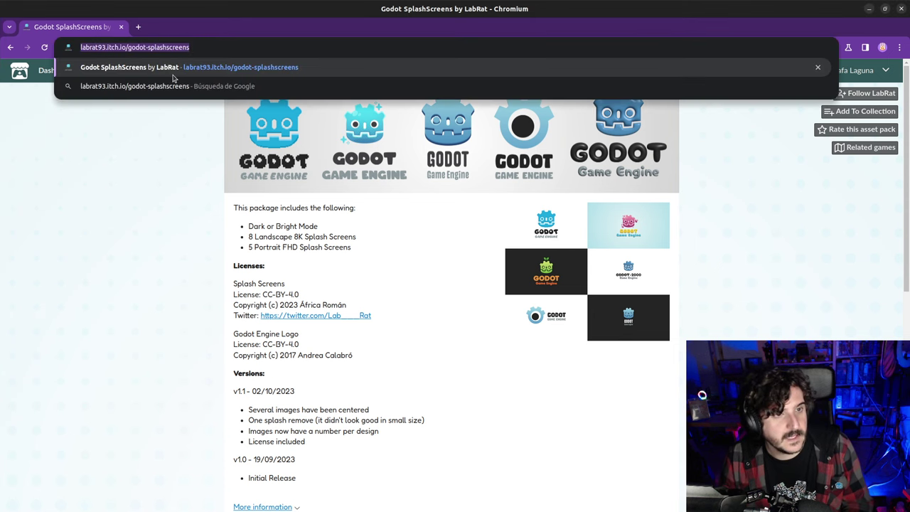
{"action": "left_click", "coordinate": [98, 254]}
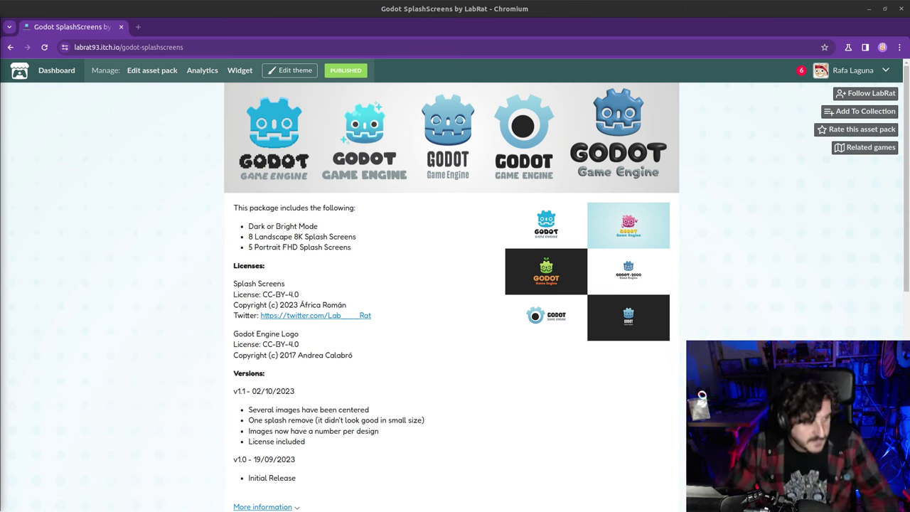
Switch to the Godot editor with the PCFurbo project and open its TODO board.
{"action": "key", "text": "alt+Tab"}
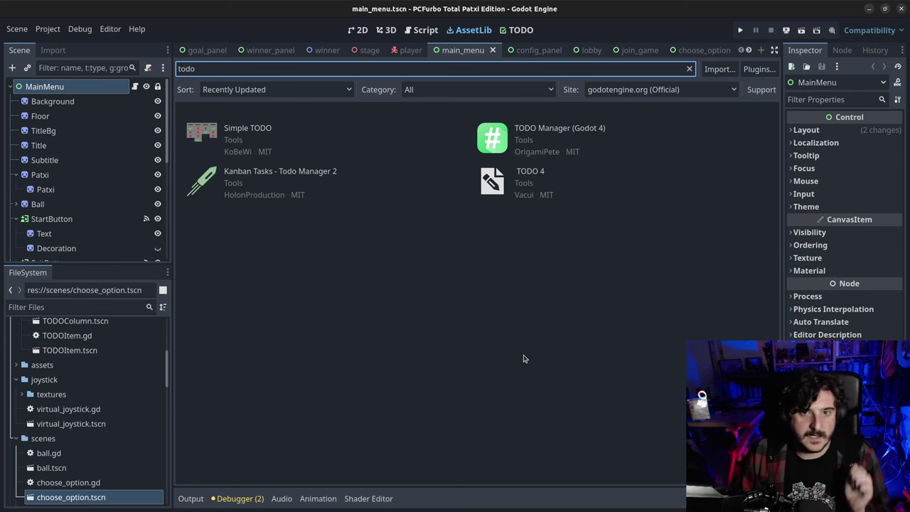
{"action": "left_click", "coordinate": [518, 30]}
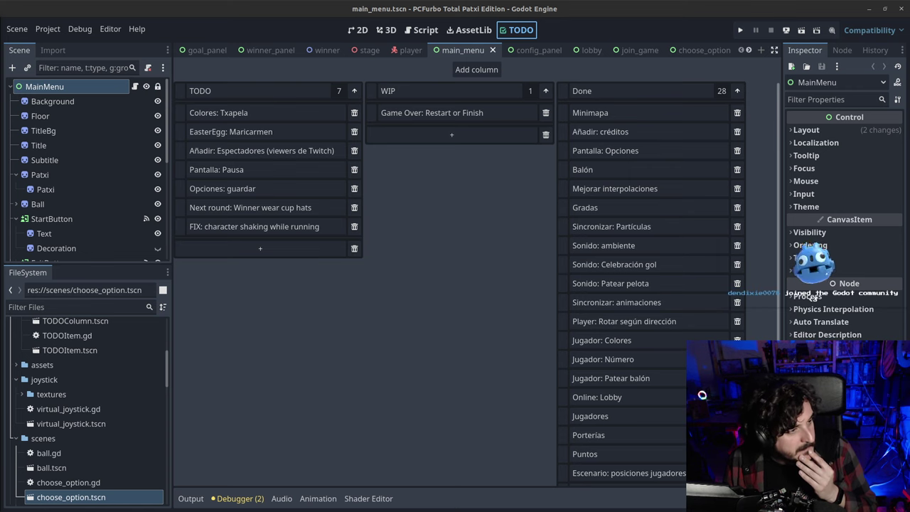
Run the Poo Poo Log project in Godot and continue past the game's QR code credits screen.
{"action": "key", "text": "F5"}
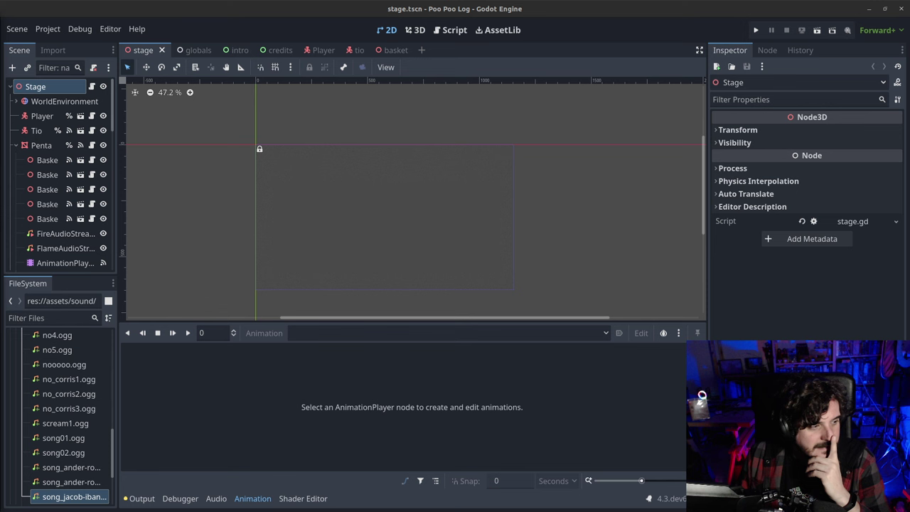
{"action": "left_click", "coordinate": [756, 30]}
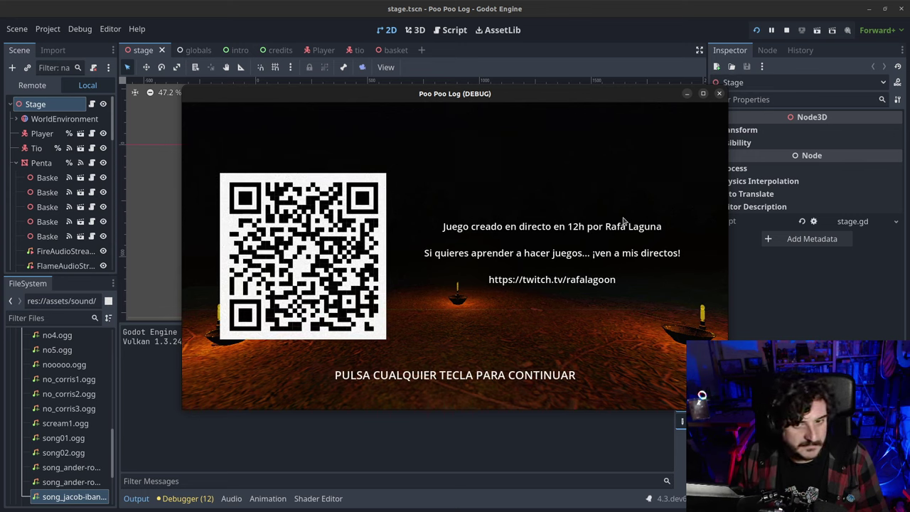
{"action": "key", "text": "space"}
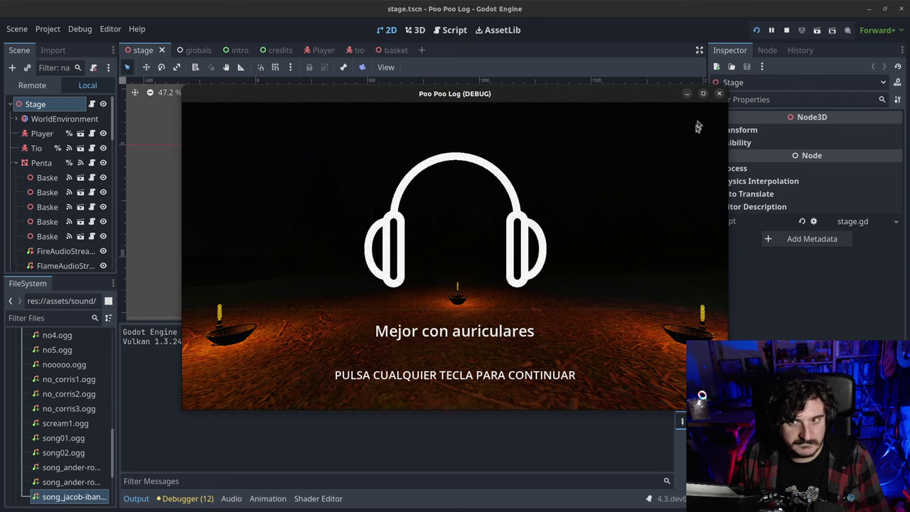
Continue past the headphones notice and turn on full screen in the game's options.
{"action": "key", "text": "space"}
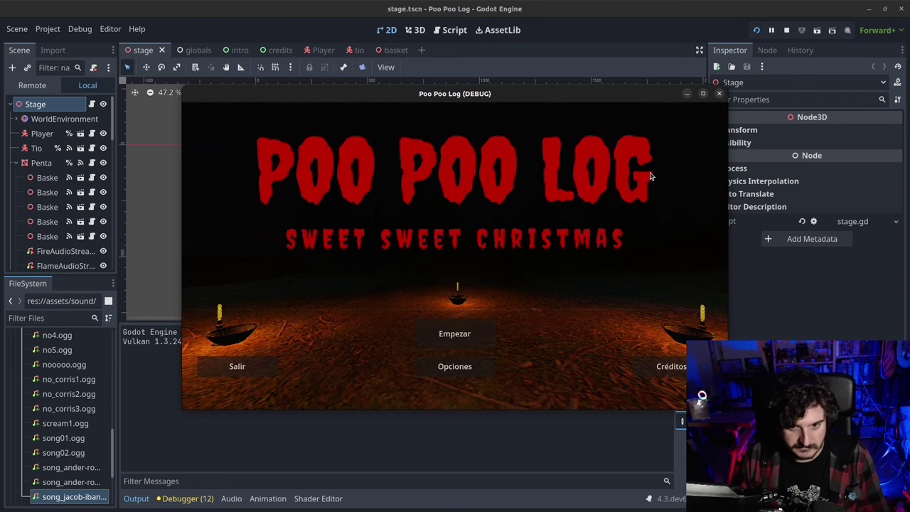
{"action": "left_click", "coordinate": [458, 368]}
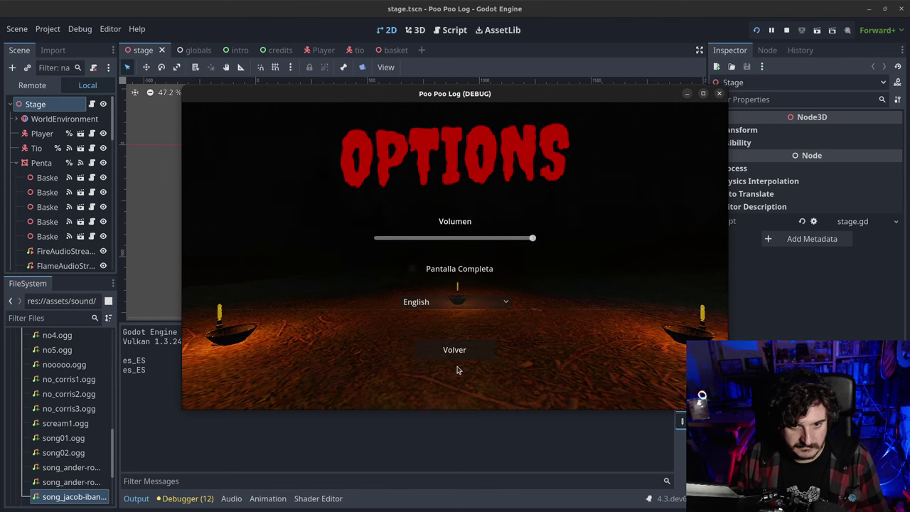
{"action": "left_click", "coordinate": [460, 272]}
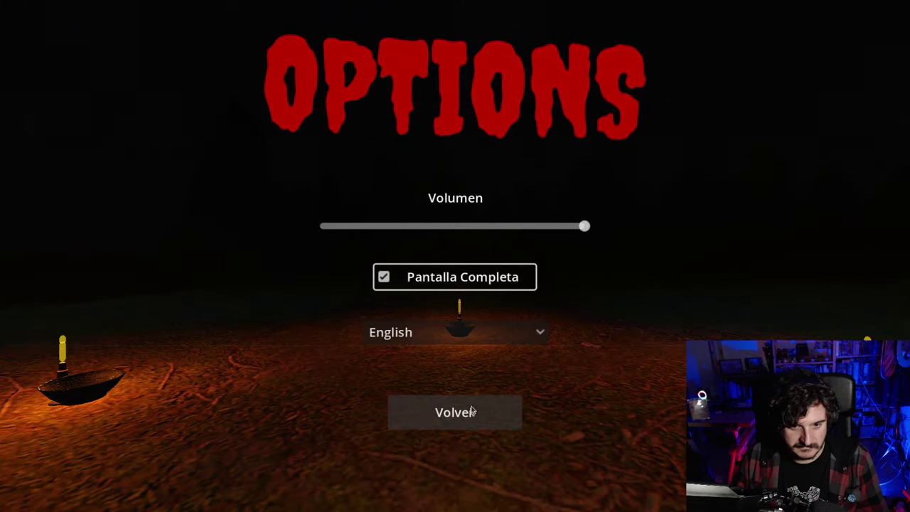
Switch the game's language to Català and then to English in the options.
{"action": "left_click", "coordinate": [534, 335]}
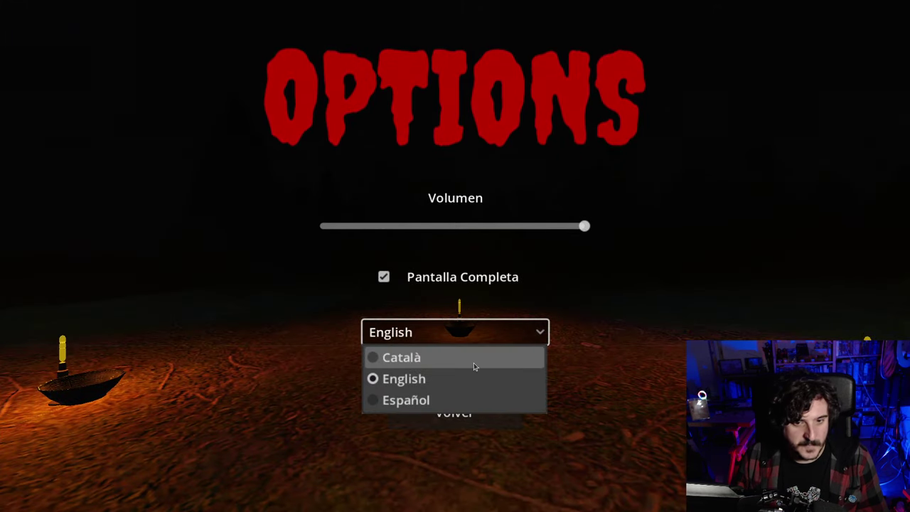
{"action": "left_click", "coordinate": [473, 362]}
{"action": "left_click", "coordinate": [511, 334]}
{"action": "left_click", "coordinate": [463, 380]}
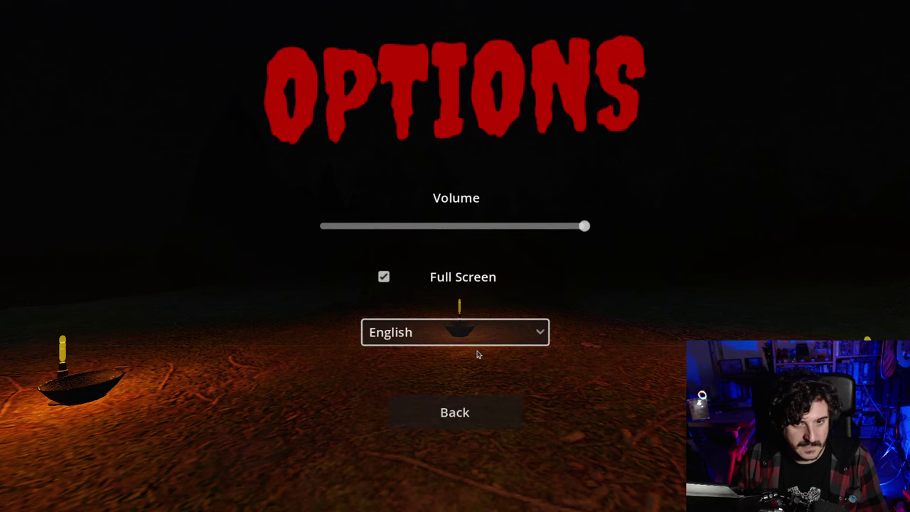
Try Español as the game's language and switch back to English.
{"action": "left_click", "coordinate": [476, 337]}
{"action": "left_click", "coordinate": [459, 399]}
{"action": "left_click", "coordinate": [455, 331]}
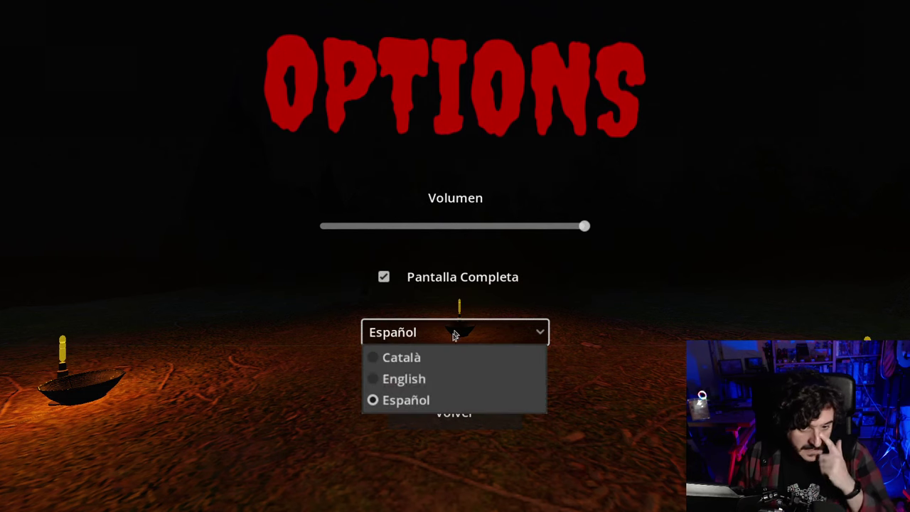
{"action": "left_click", "coordinate": [443, 380]}
Return from the options to the title screen and start the game.
{"action": "left_click", "coordinate": [453, 413]}
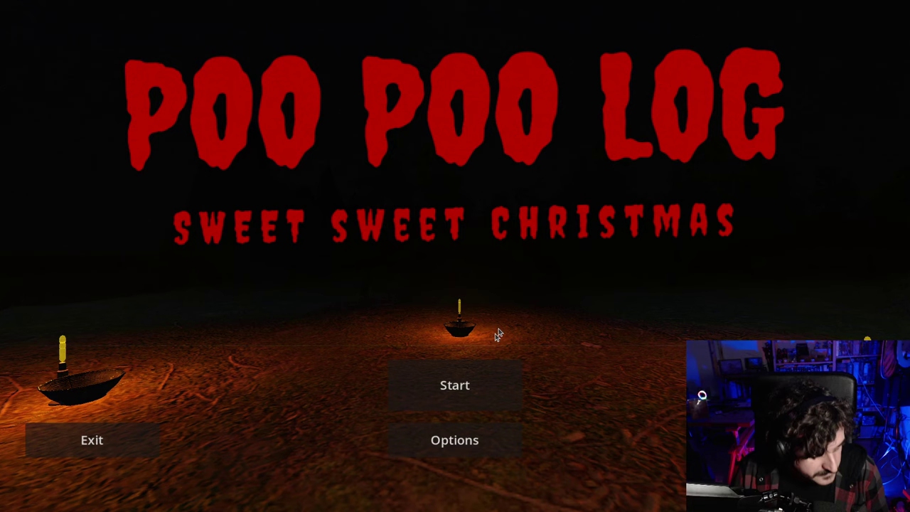
{"action": "left_click", "coordinate": [459, 393]}
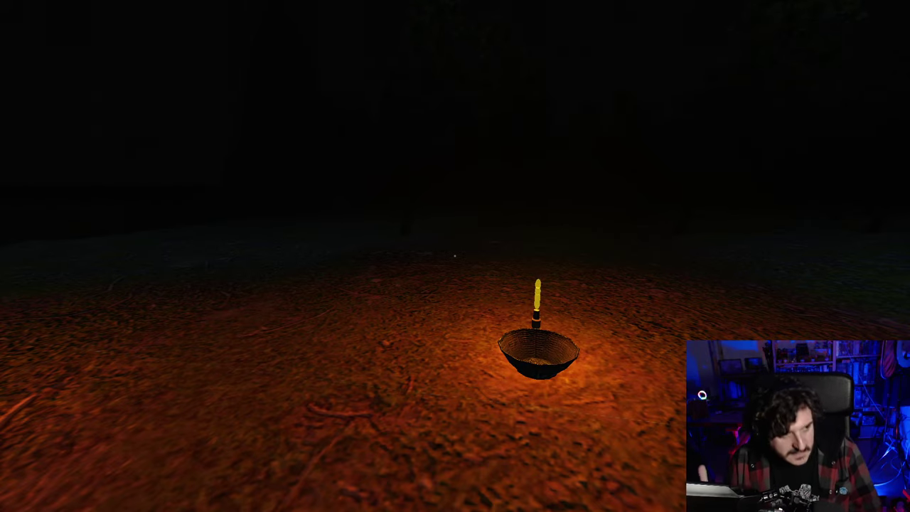
{"action": "key", "text": "s"}
{"action": "left_click", "coordinate": [455, 255]}
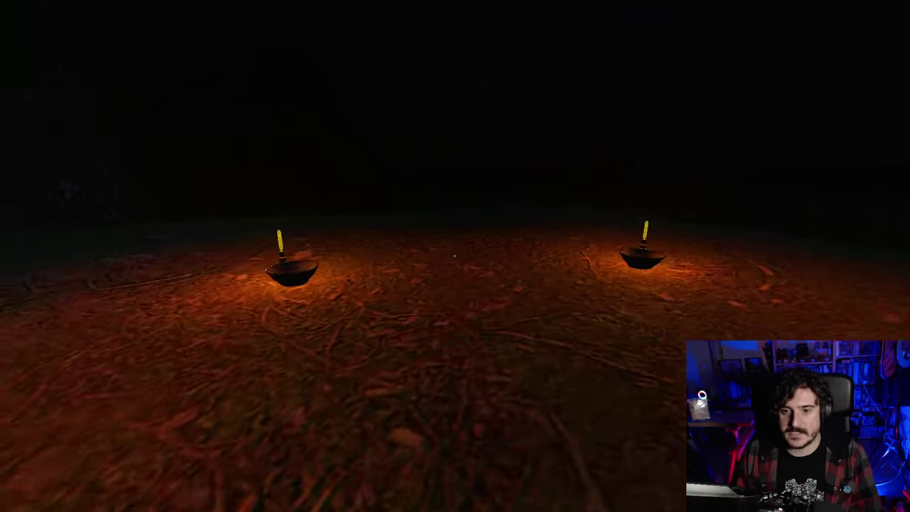
{"action": "key", "text": "w"}
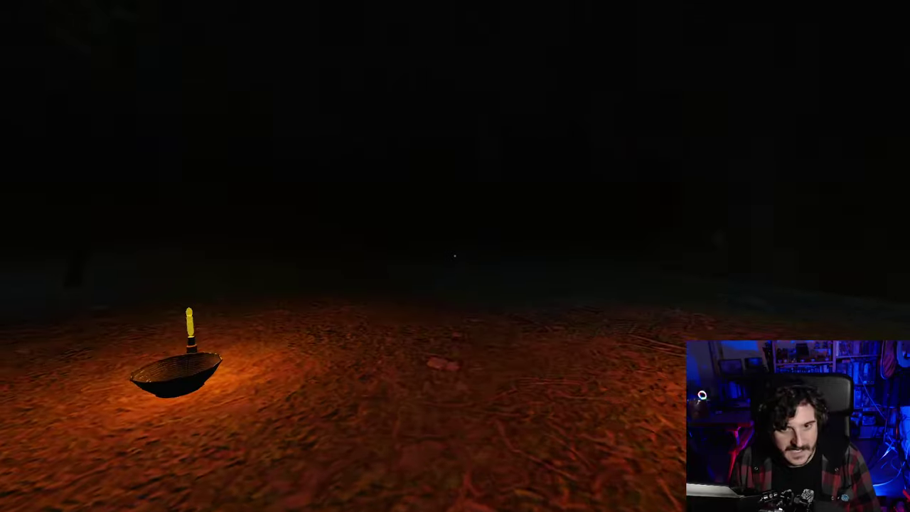
{"action": "key", "text": "w"}
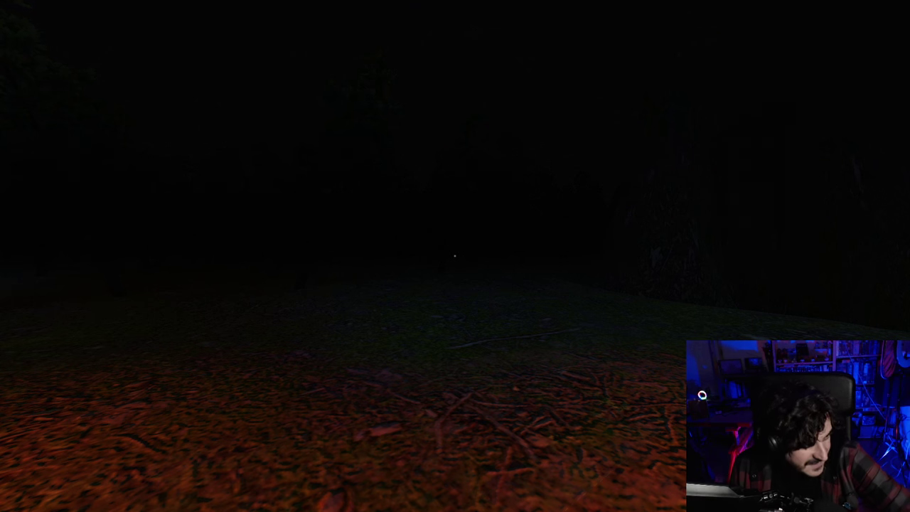
{"action": "key", "text": "w"}
{"action": "key", "text": "w"}
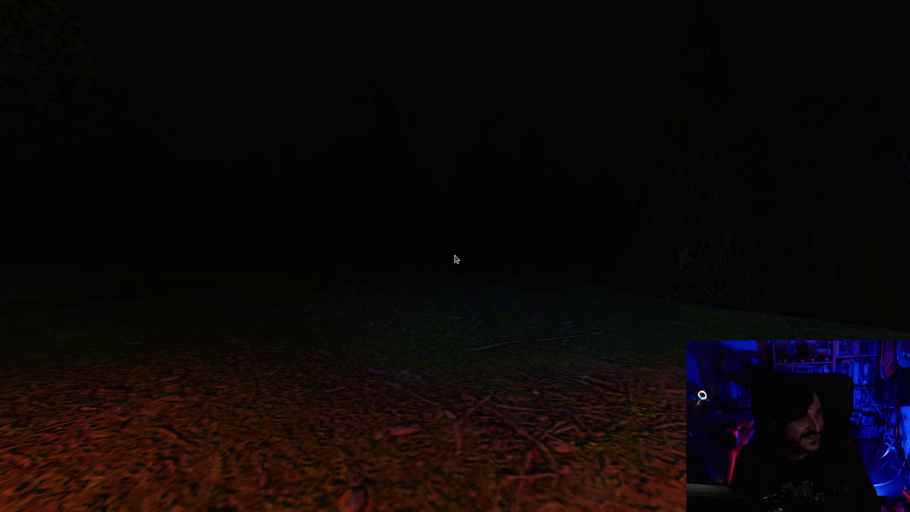
{"action": "key", "text": "w"}
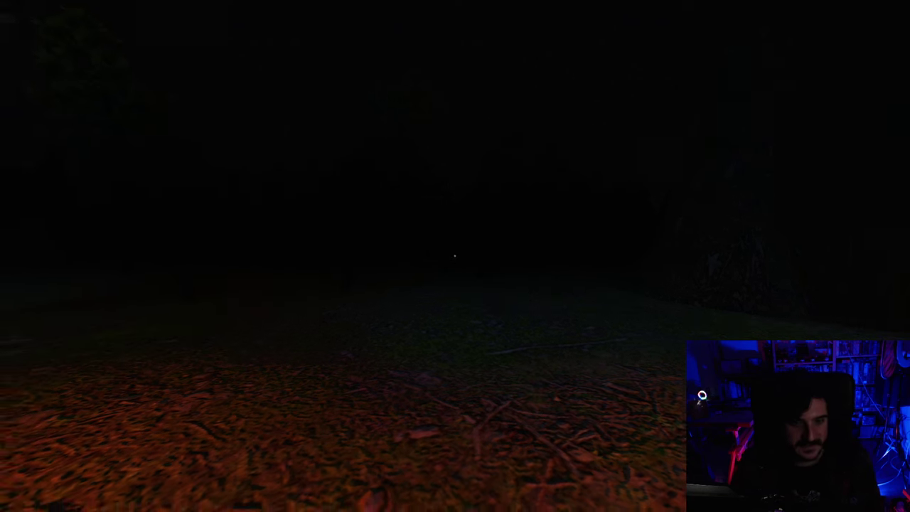
{"action": "key", "text": "w"}
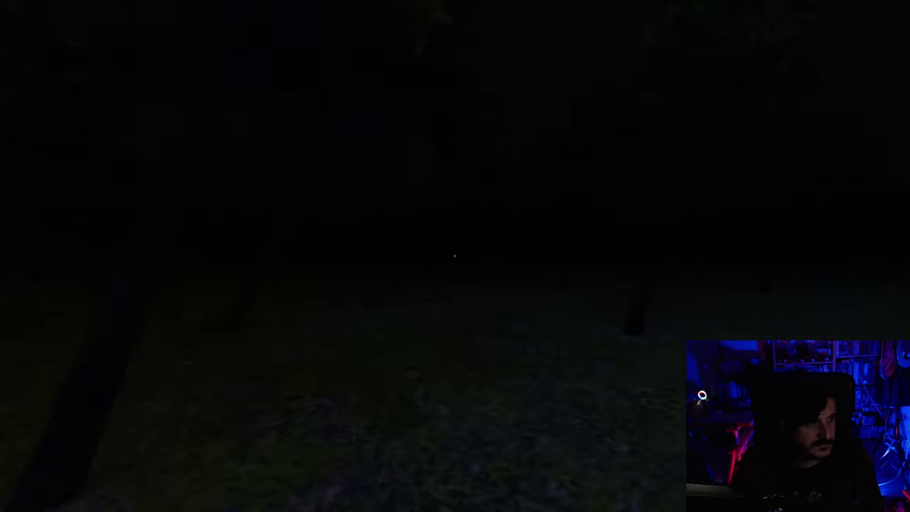
{"action": "key", "text": "w"}
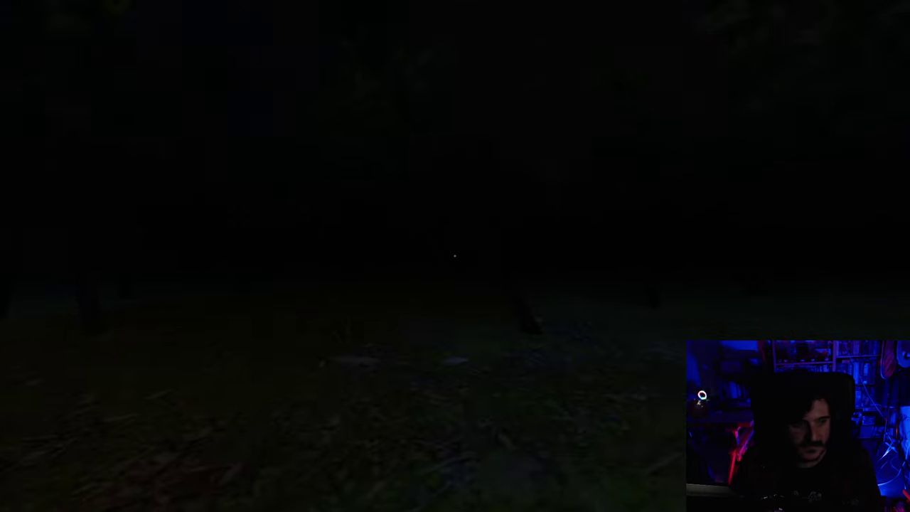
{"action": "key", "text": "w"}
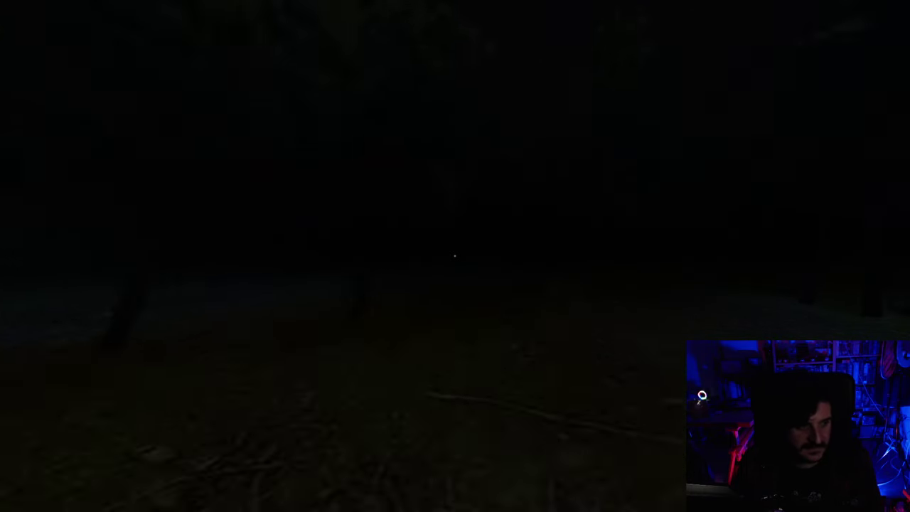
{"action": "key", "text": "w"}
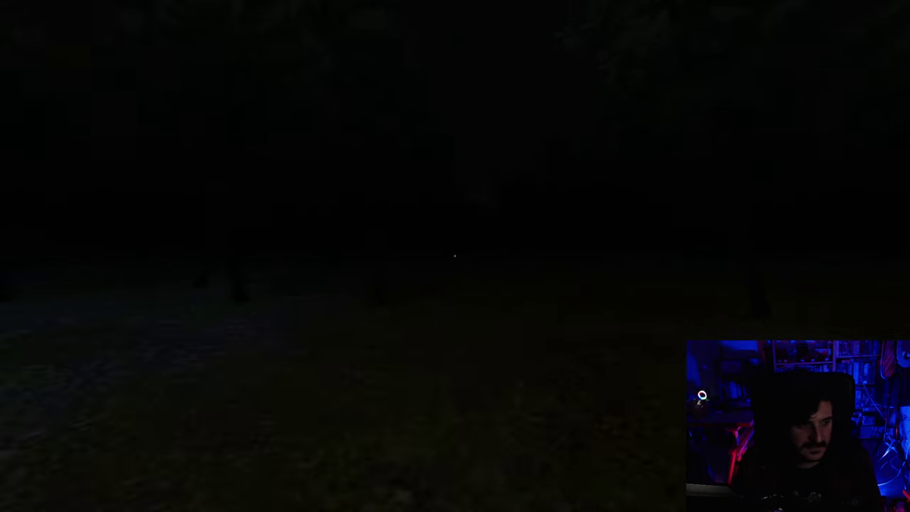
{"action": "key", "text": "w"}
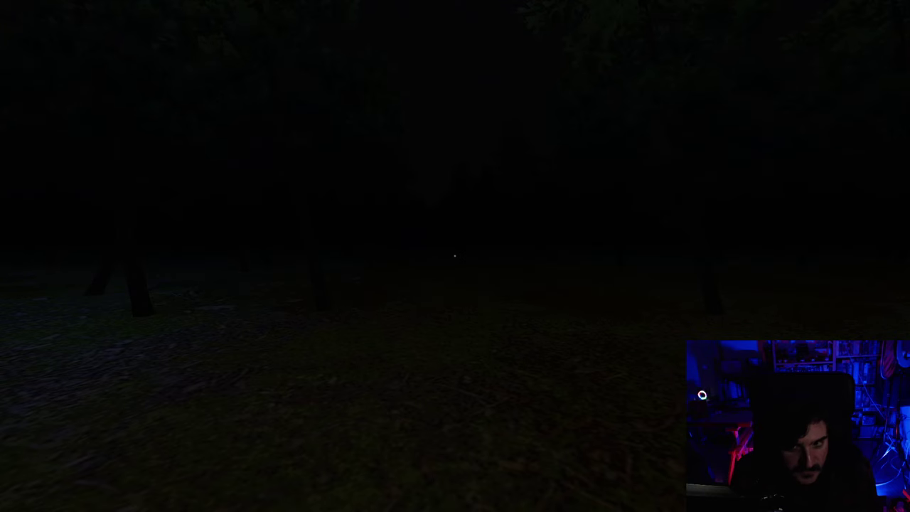
{"action": "key", "text": "w"}
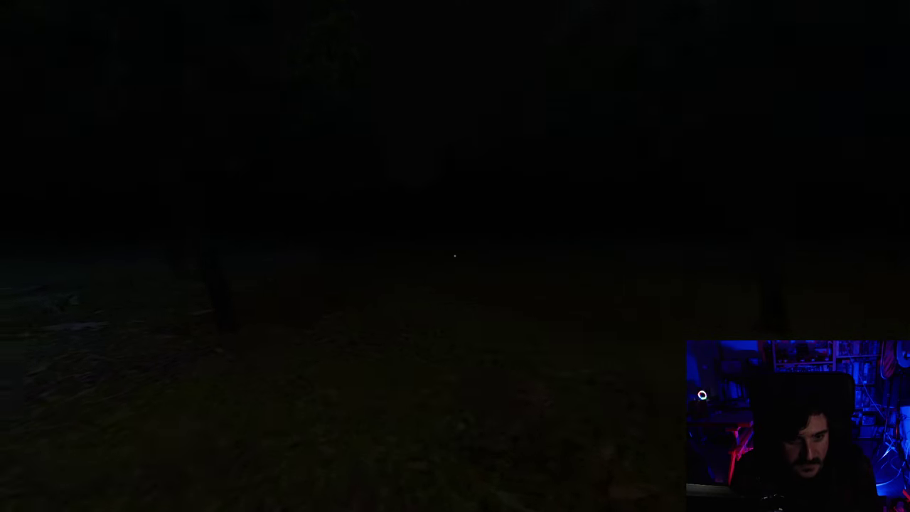
{"action": "key", "text": "w"}
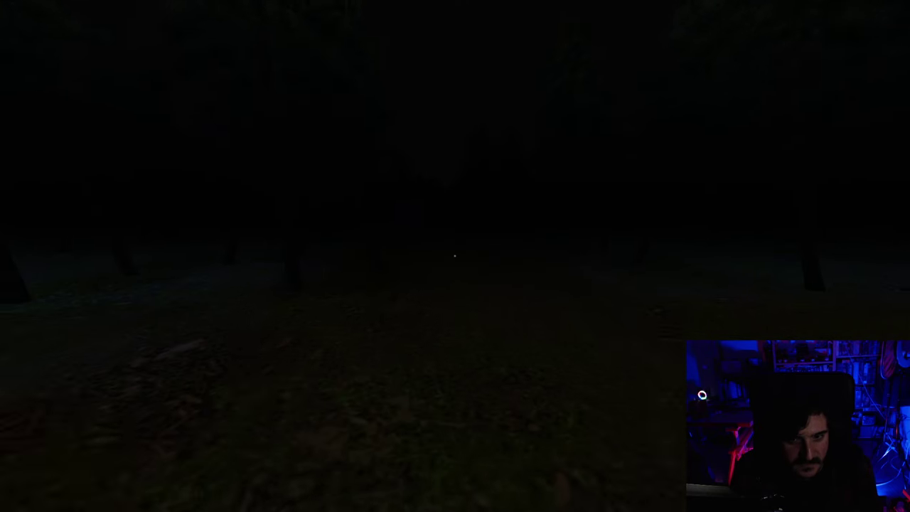
{"action": "key", "text": "w"}
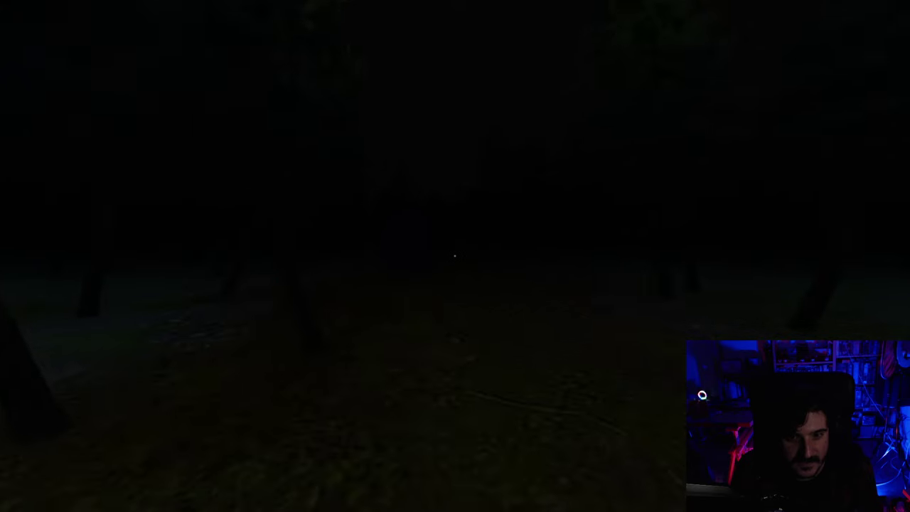
{"action": "key", "text": "w"}
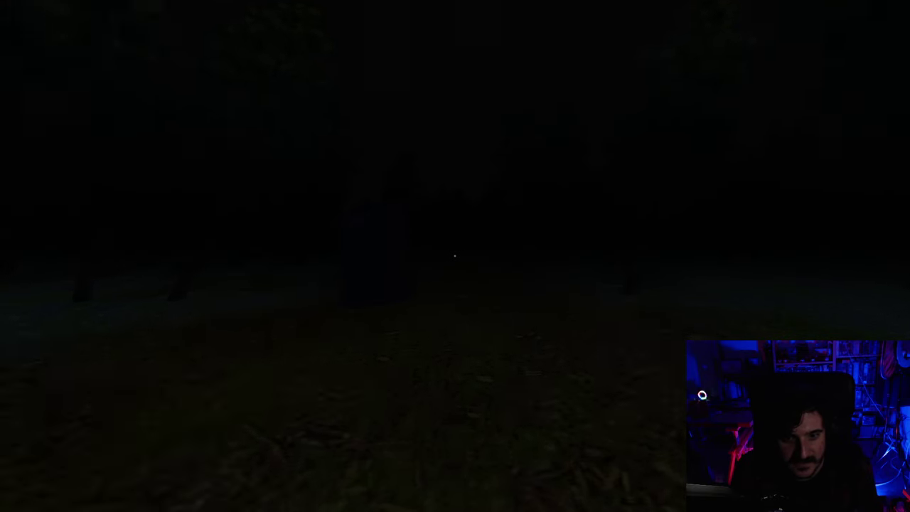
{"action": "key", "text": "w"}
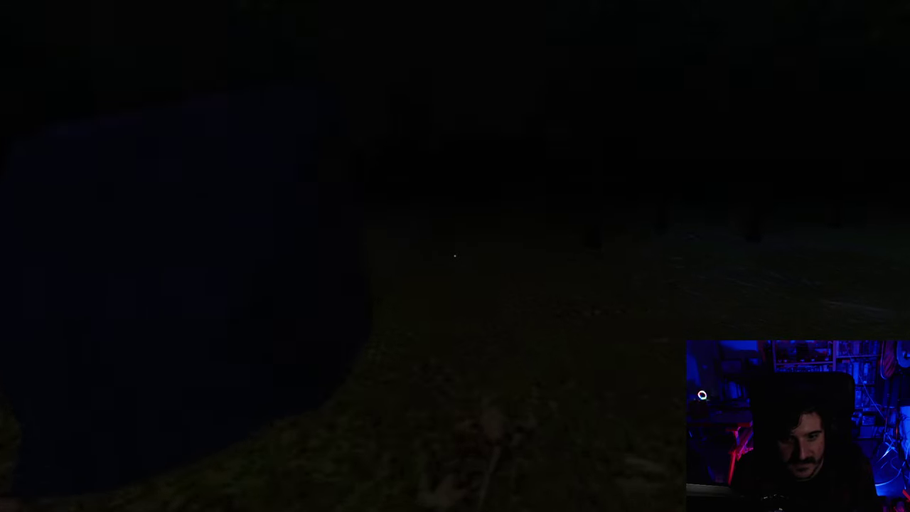
{"action": "key", "text": "w"}
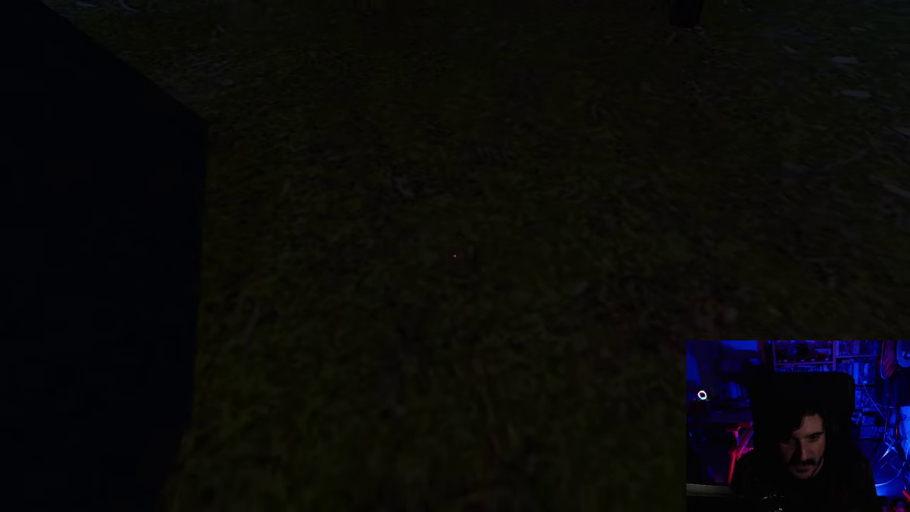
{"action": "key", "text": "f"}
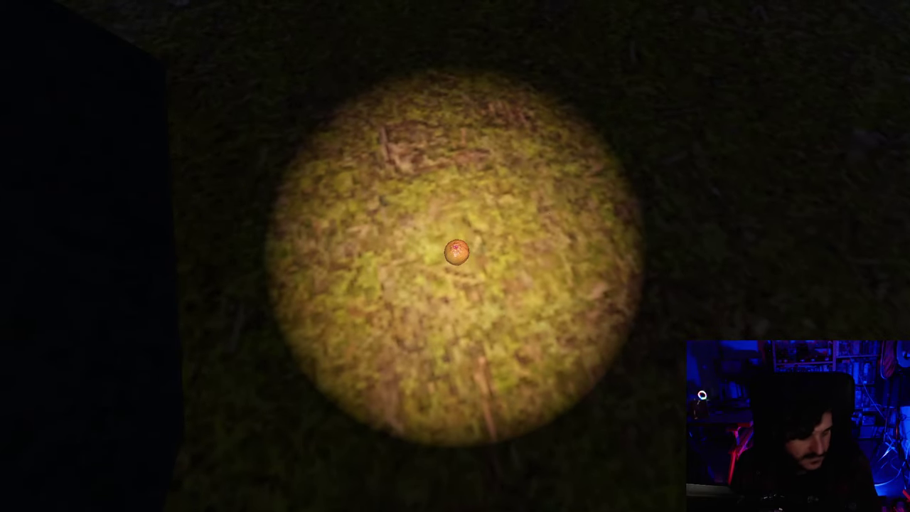
{"action": "key", "text": "w"}
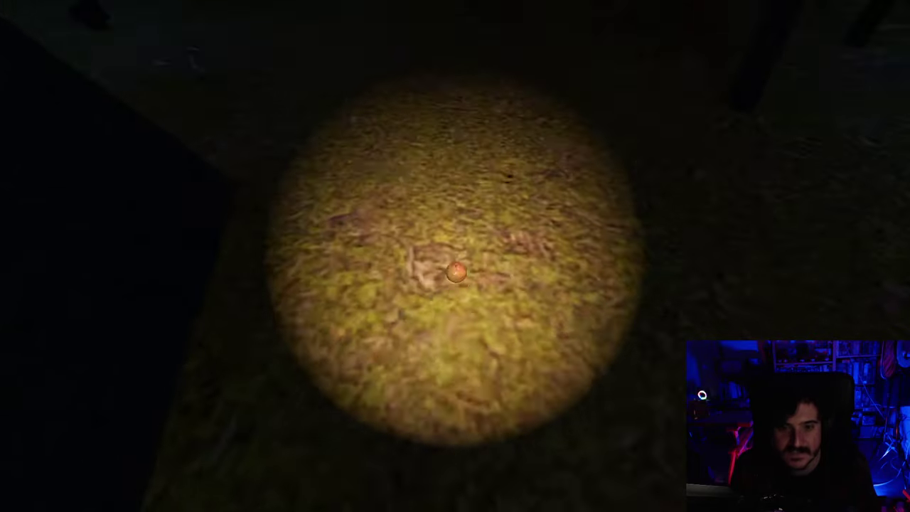
{"action": "mouse_move", "coordinate": [455, 256]}
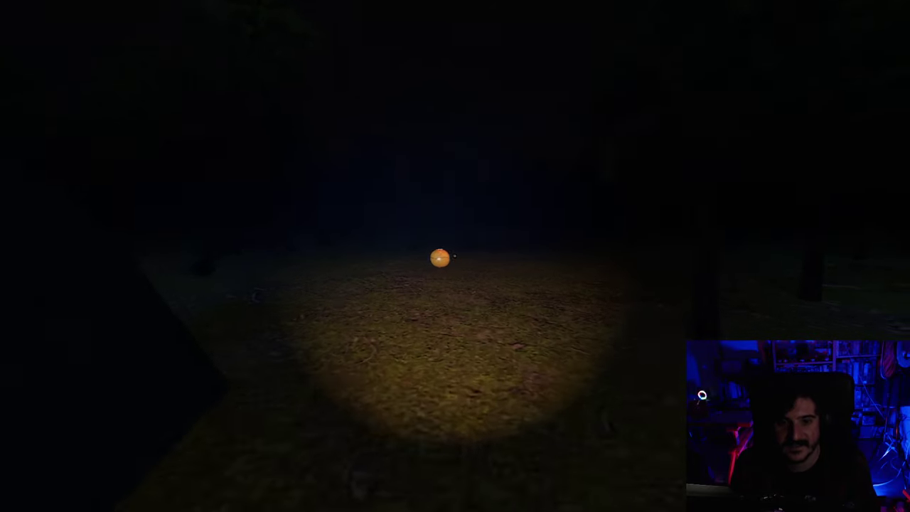
{"action": "key", "text": "w"}
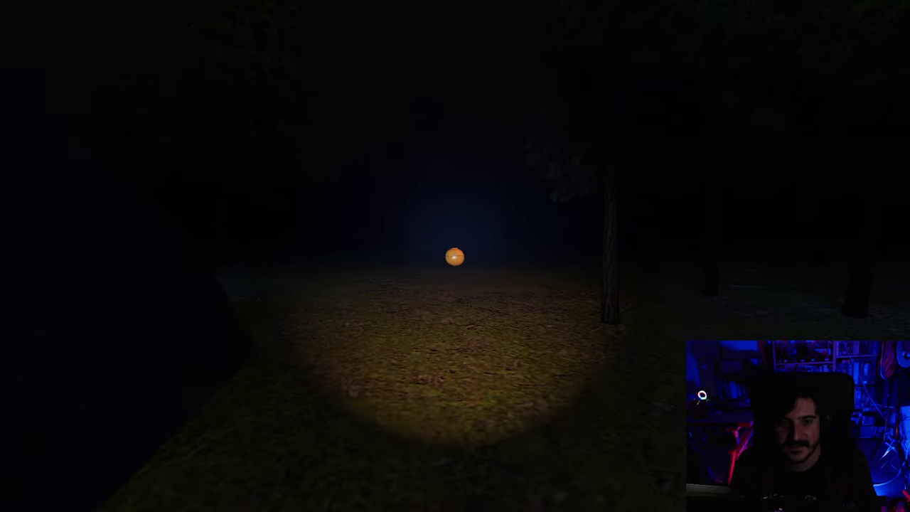
{"action": "key", "text": "w"}
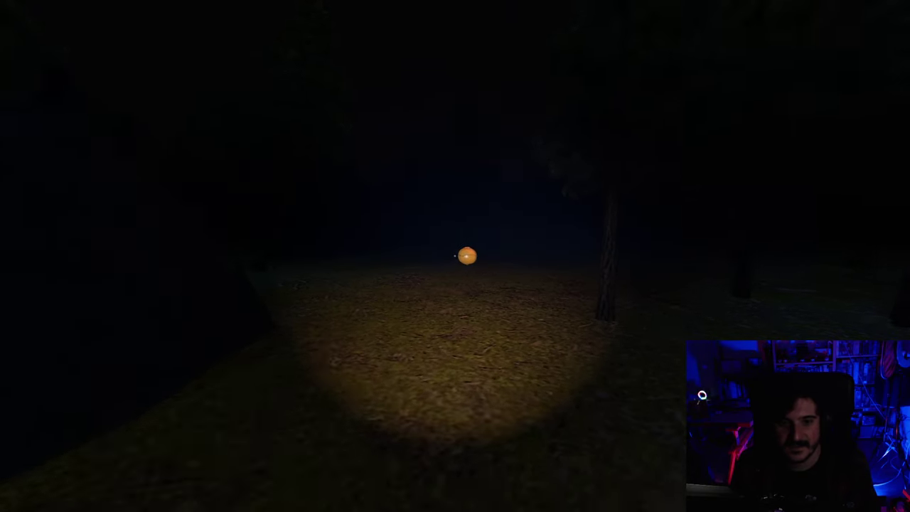
{"action": "key", "text": "w"}
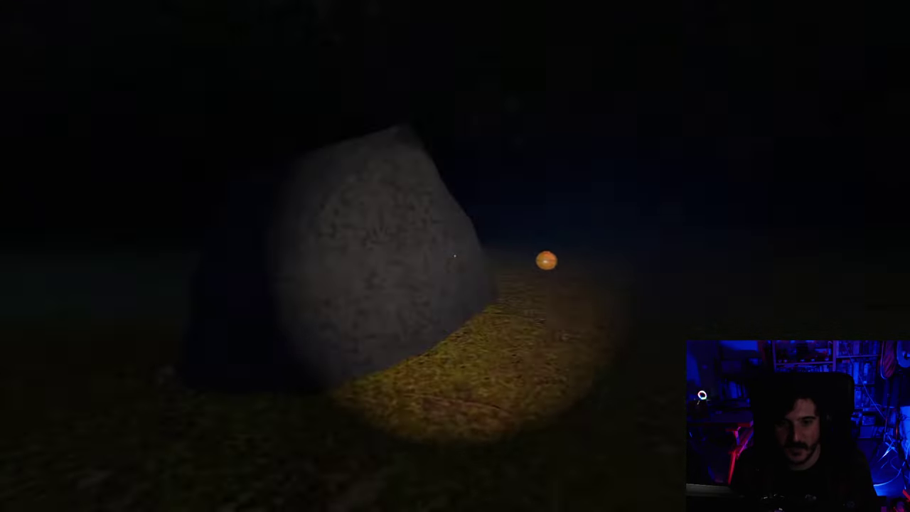
{"action": "key", "text": "w"}
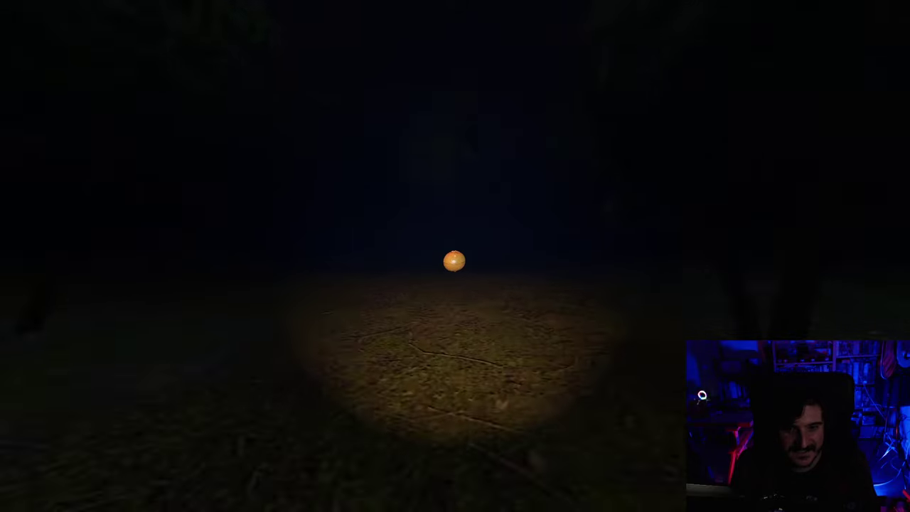
{"action": "key", "text": "w"}
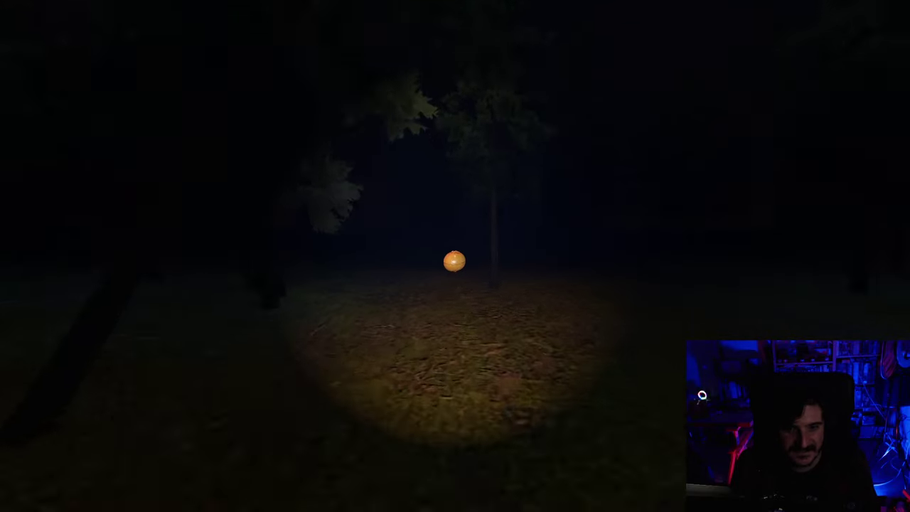
{"action": "key", "text": "w"}
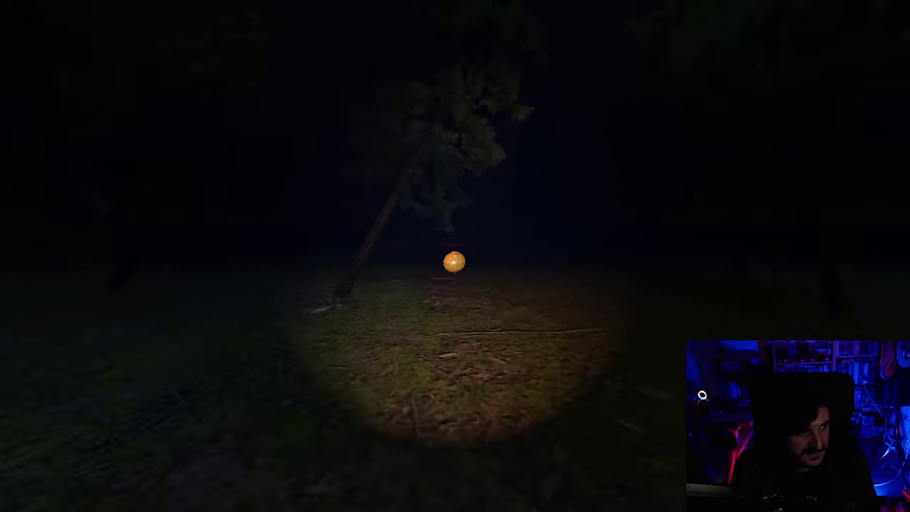
{"action": "key", "text": "w"}
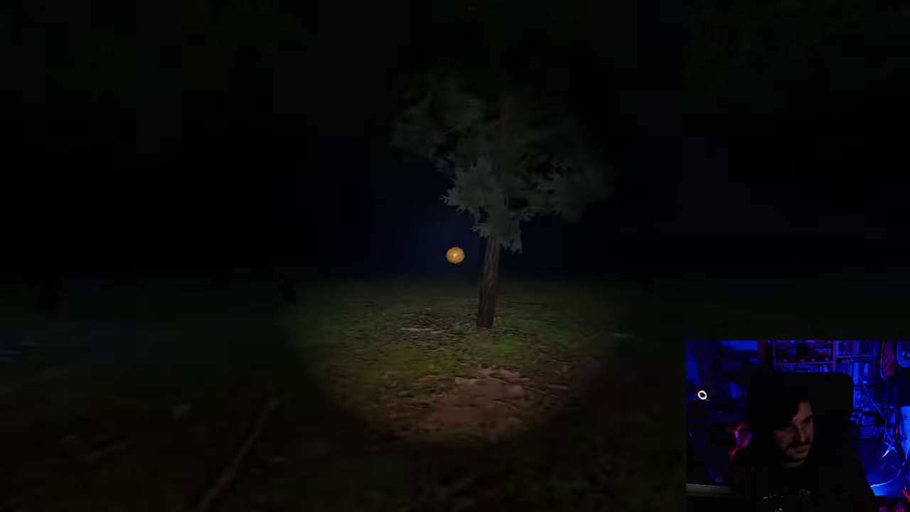
{"action": "key", "text": "w"}
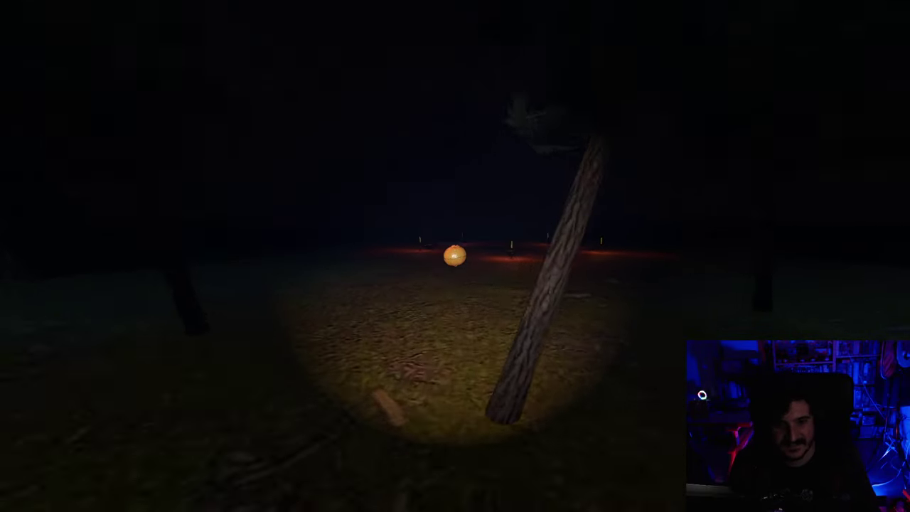
Carry the tangerine to the candlelit circle and place it in one of the baskets.
{"action": "key", "text": "w"}
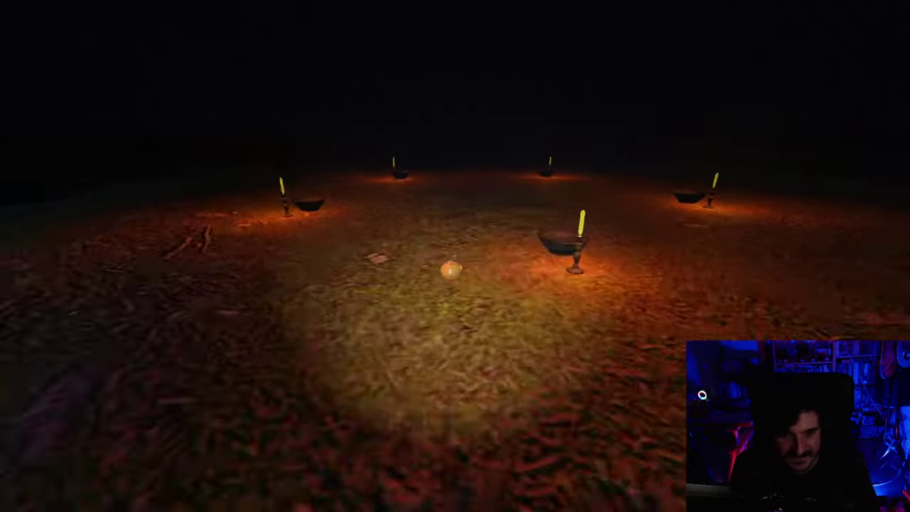
{"action": "key", "text": "w"}
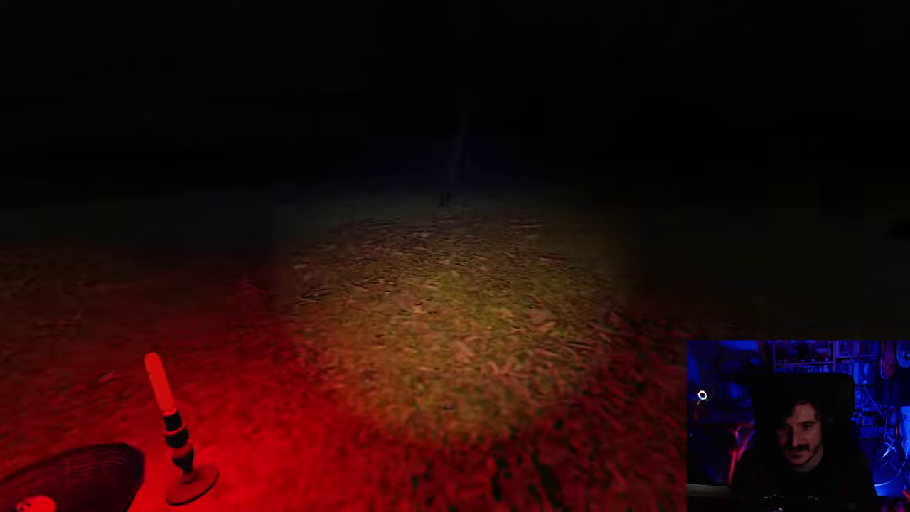
{"action": "key", "text": "w"}
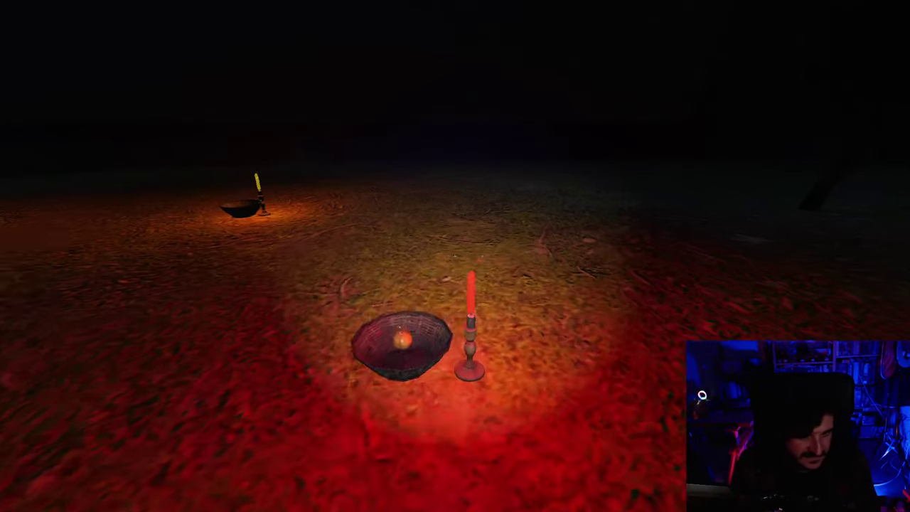
Walk away from the circle and explore the dark forest with the flashlight on.
{"action": "key", "text": "w"}
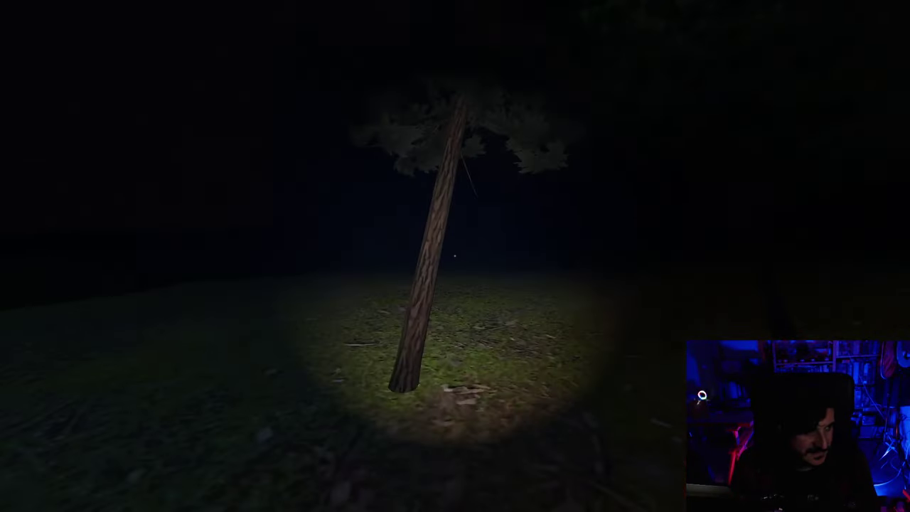
{"action": "key", "text": "w"}
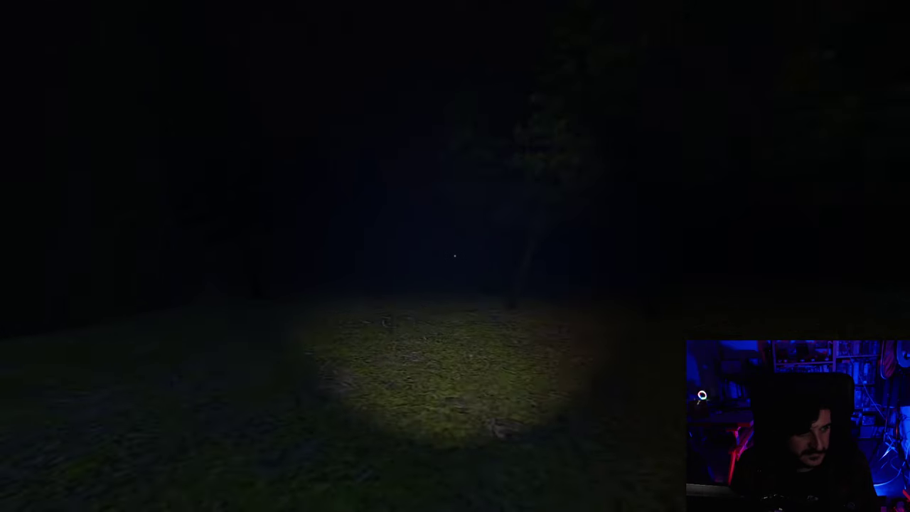
{"action": "key", "text": "w"}
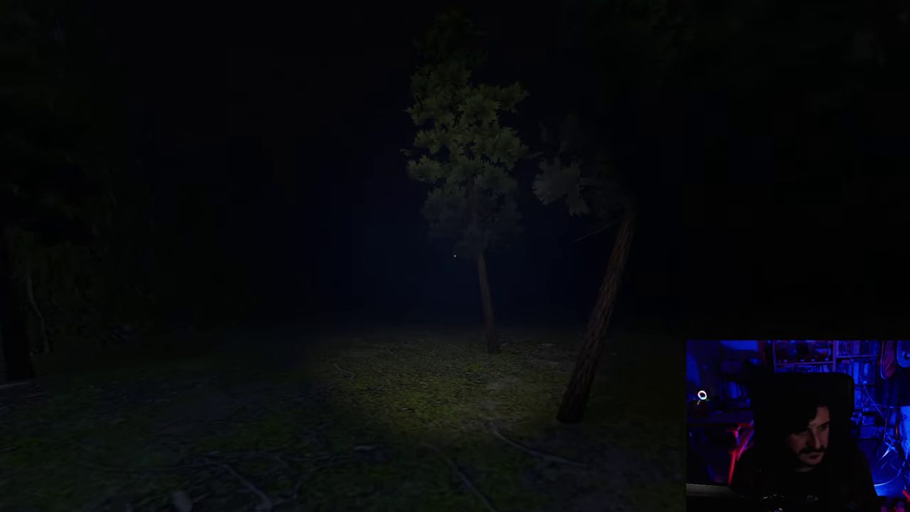
{"action": "key", "text": "w"}
{"action": "key", "text": "w"}
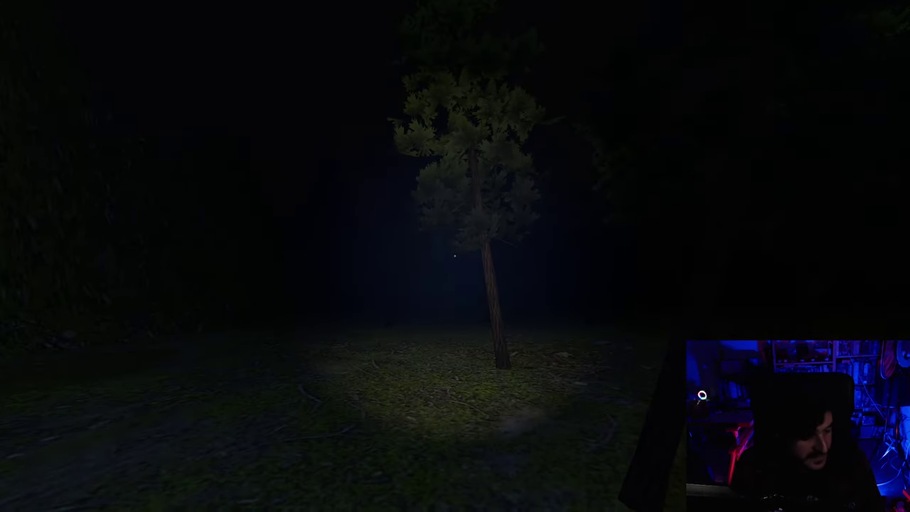
{"action": "key", "text": "w"}
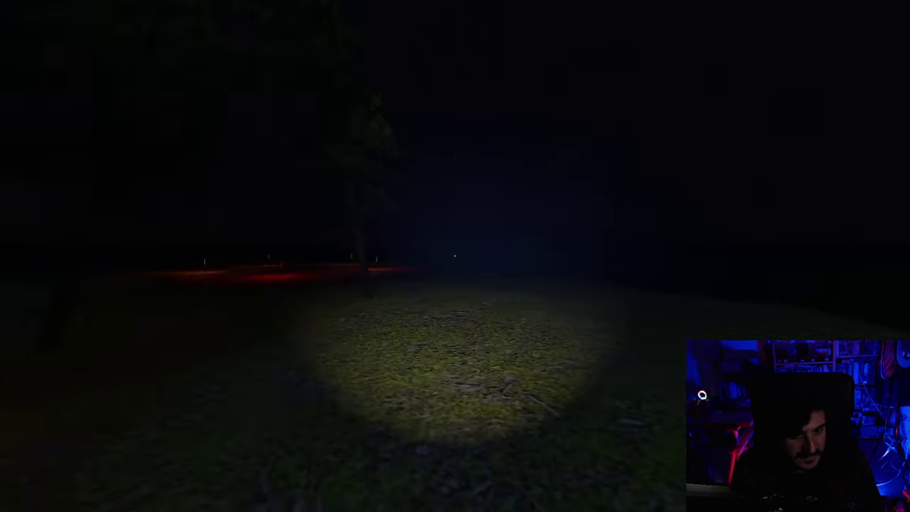
Pause the game and exit it.
{"action": "key", "text": "Escape"}
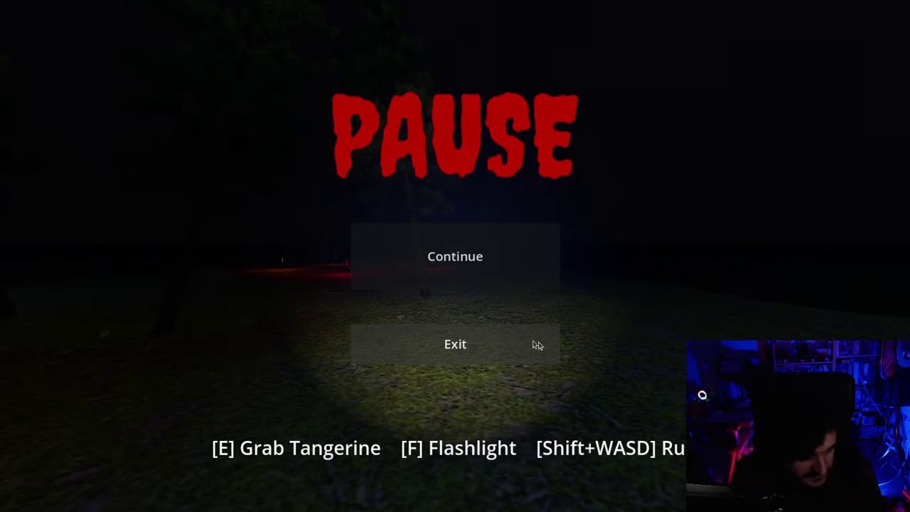
{"action": "left_click", "coordinate": [482, 352]}
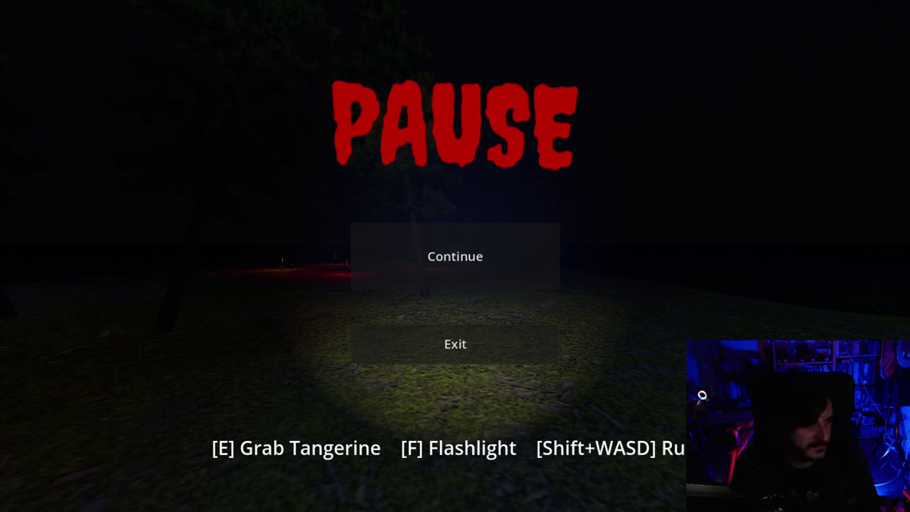
{"action": "left_click", "coordinate": [488, 355]}
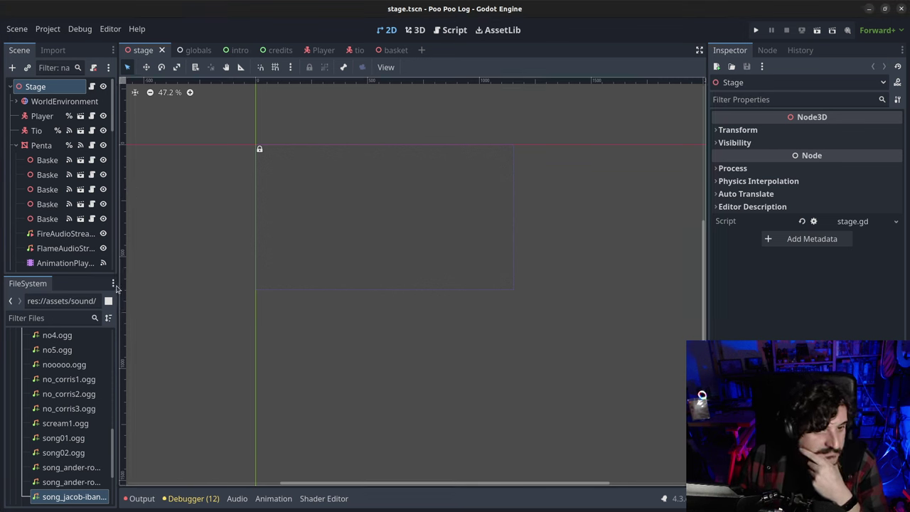
Widen the Scene and FileSystem docks and collapse the sound folder in the project files.
{"action": "left_click_drag", "start_coordinate": [118, 284], "coordinate": [176, 283]}
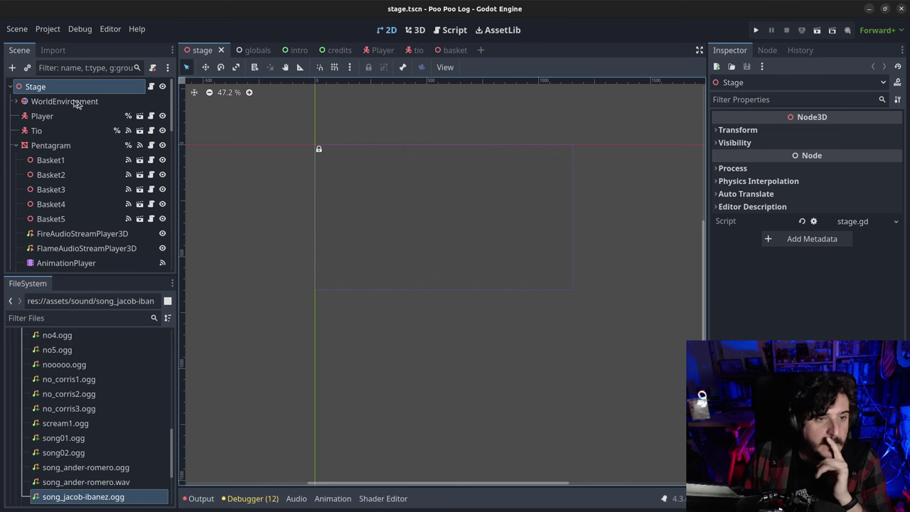
{"action": "scroll", "coordinate": [66, 398], "scroll_direction": "up", "scroll_amount": 15}
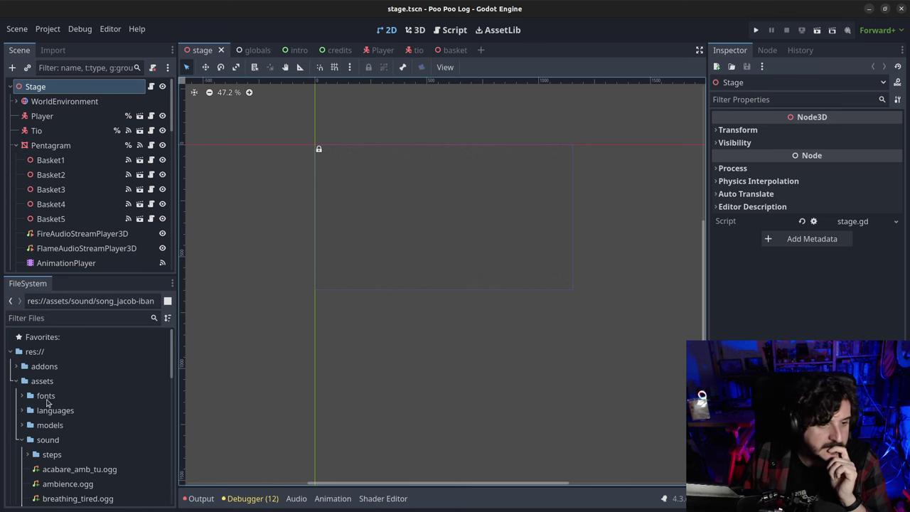
{"action": "left_click", "coordinate": [22, 441]}
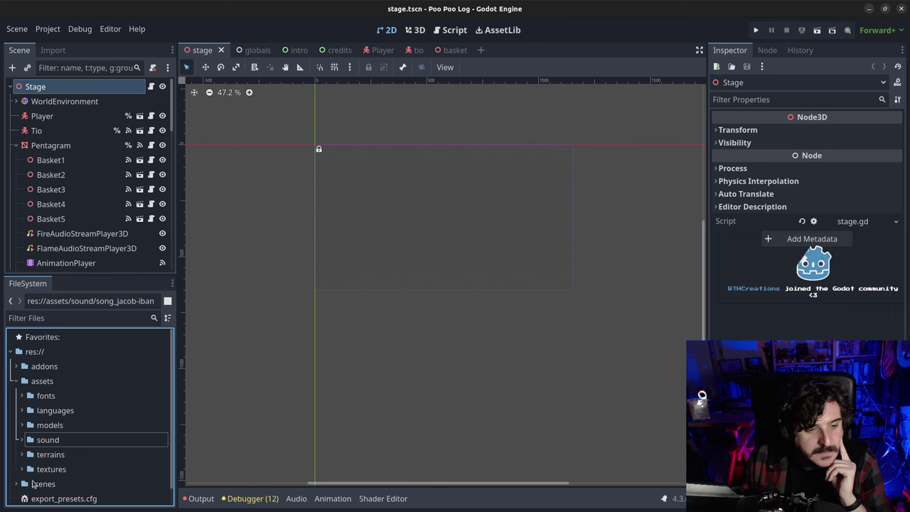
Open the project's assets/models folder in the system file manager and look through its files.
{"action": "right_click", "coordinate": [35, 426]}
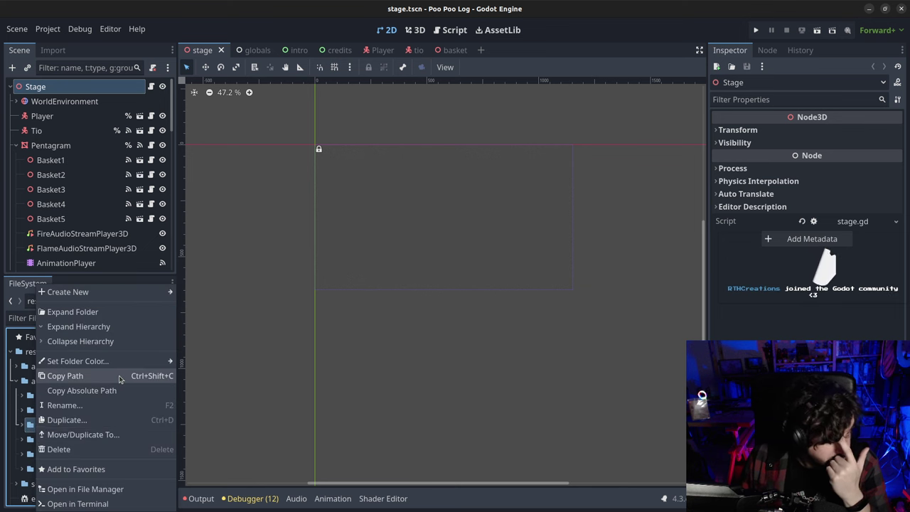
{"action": "left_click", "coordinate": [132, 490]}
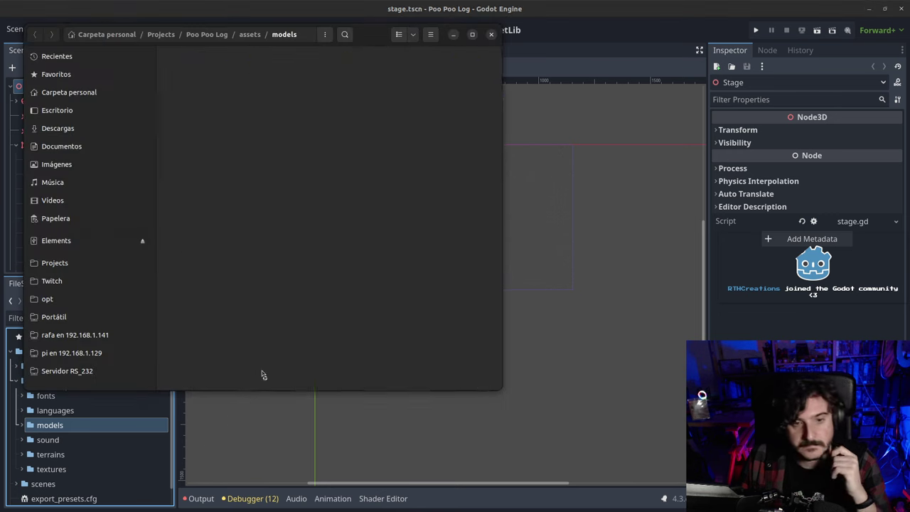
{"action": "scroll", "coordinate": [348, 227], "scroll_direction": "down", "scroll_amount": 5}
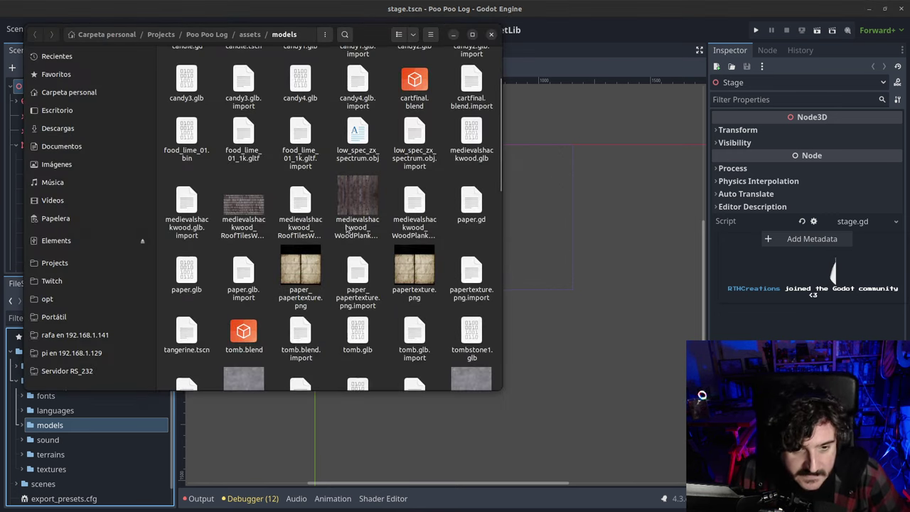
{"action": "scroll", "coordinate": [353, 249], "scroll_direction": "up", "scroll_amount": 5}
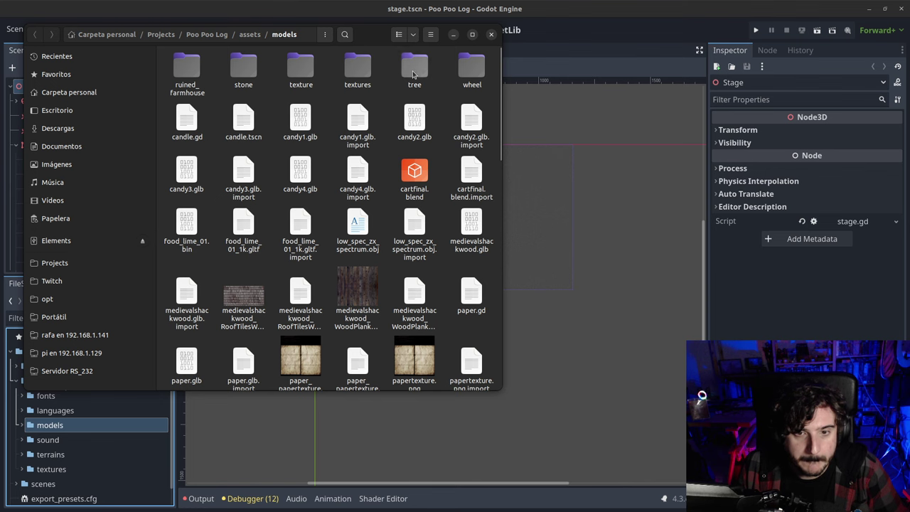
Select Wood.png, Wood.obj and Wood UV.png in the models folder, without their import files, and copy them.
{"action": "scroll", "coordinate": [437, 178], "scroll_direction": "down", "scroll_amount": 2}
{"action": "scroll", "coordinate": [437, 178], "scroll_direction": "down", "scroll_amount": 10}
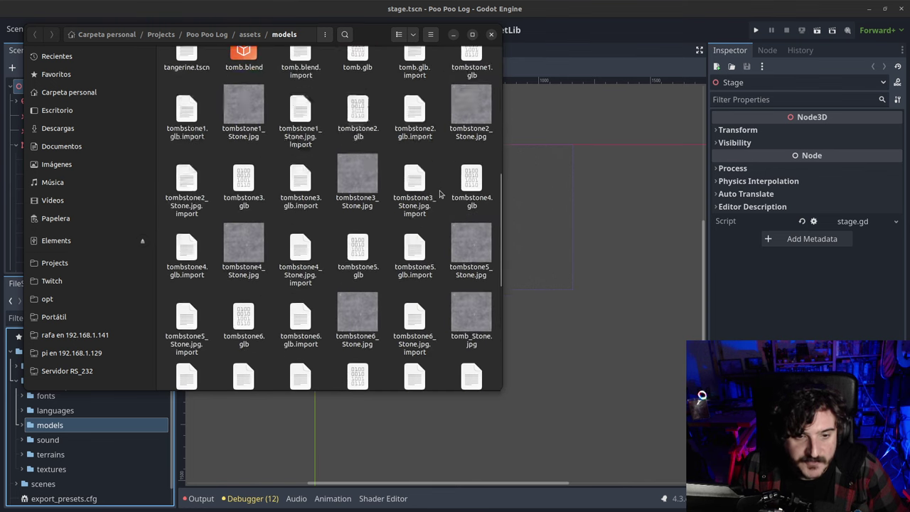
{"action": "scroll", "coordinate": [440, 193], "scroll_direction": "down", "scroll_amount": 1}
{"action": "left_click", "coordinate": [191, 284]}
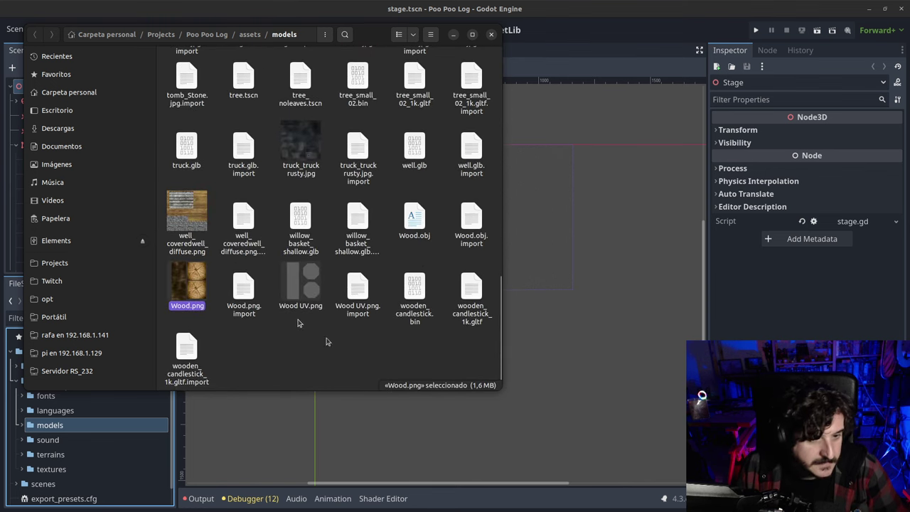
{"action": "left_click", "coordinate": [416, 222], "text": "ctrl"}
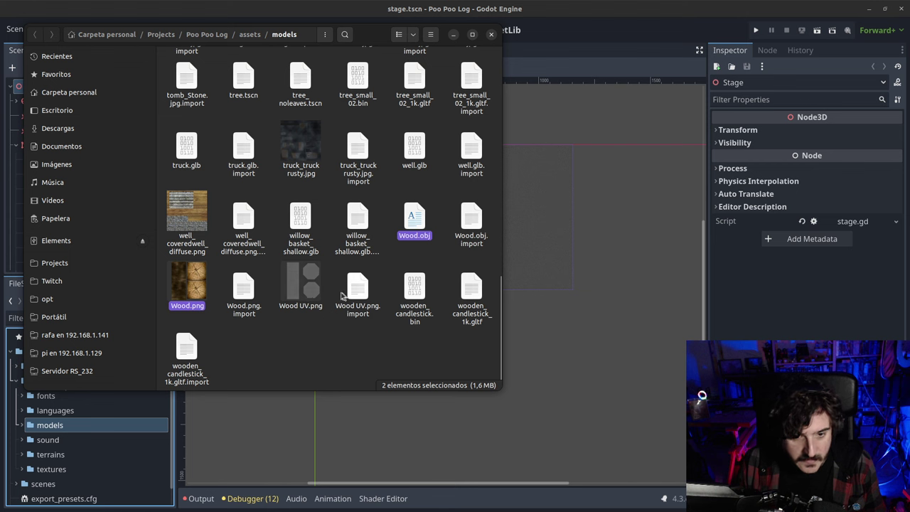
{"action": "left_click", "coordinate": [304, 285], "text": "ctrl"}
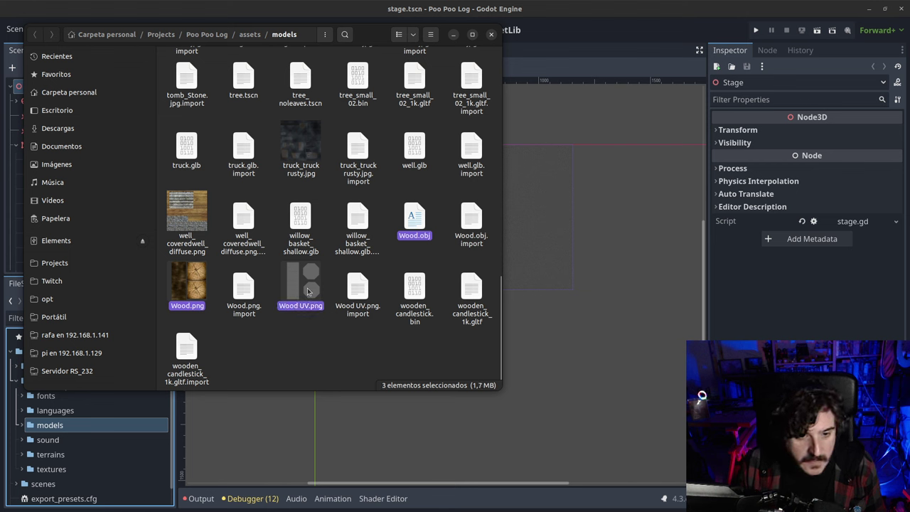
{"action": "left_click", "coordinate": [356, 290], "text": "ctrl"}
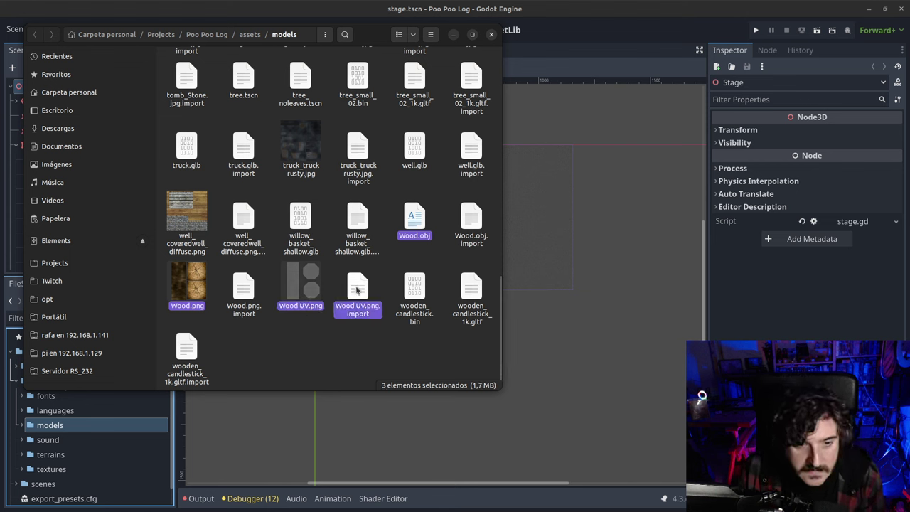
{"action": "left_click", "coordinate": [368, 299], "text": "ctrl"}
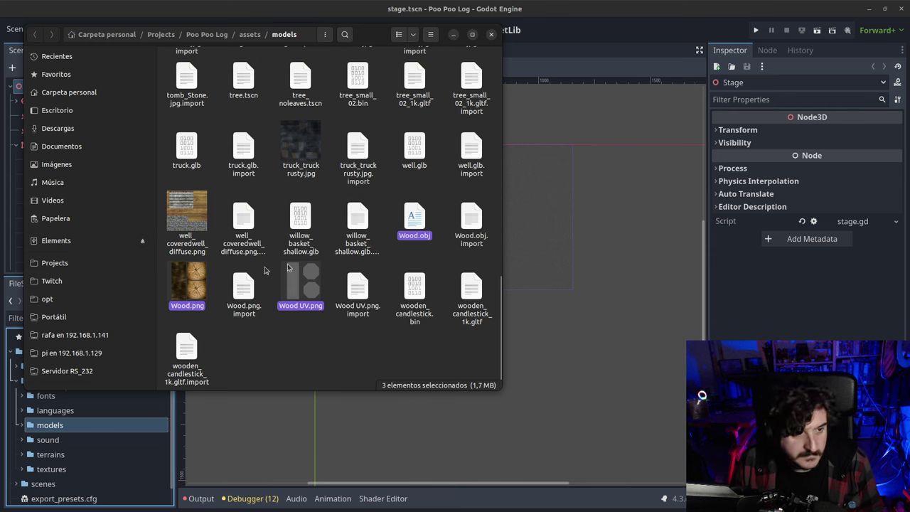
Open the Projects folder in a second file manager tab and locate the pcfurbo project folder.
{"action": "middle_click", "coordinate": [97, 263]}
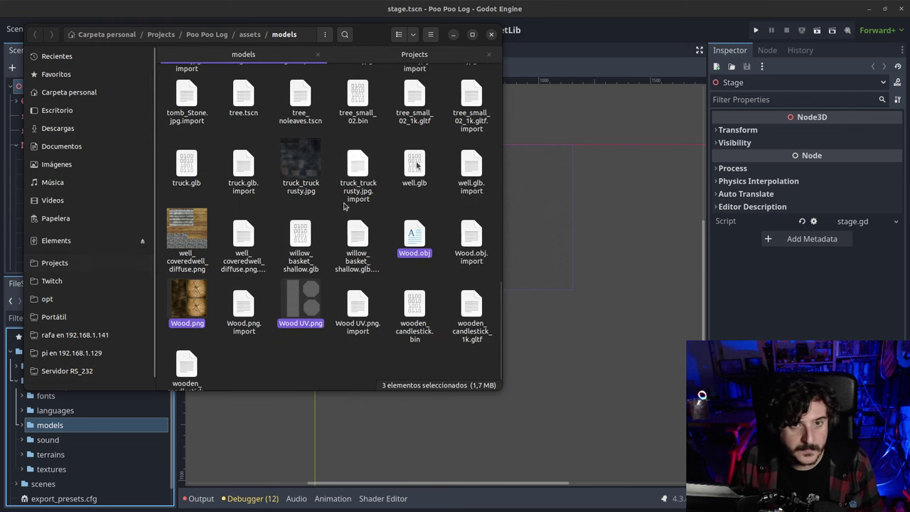
{"action": "left_click", "coordinate": [422, 56]}
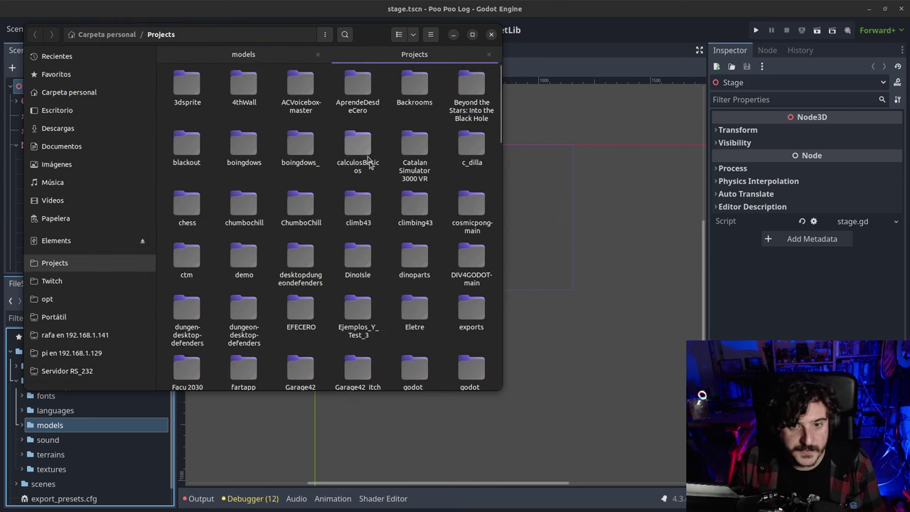
{"action": "scroll", "coordinate": [370, 162], "scroll_direction": "down", "scroll_amount": 5}
{"action": "scroll", "coordinate": [376, 189], "scroll_direction": "up", "scroll_amount": 5}
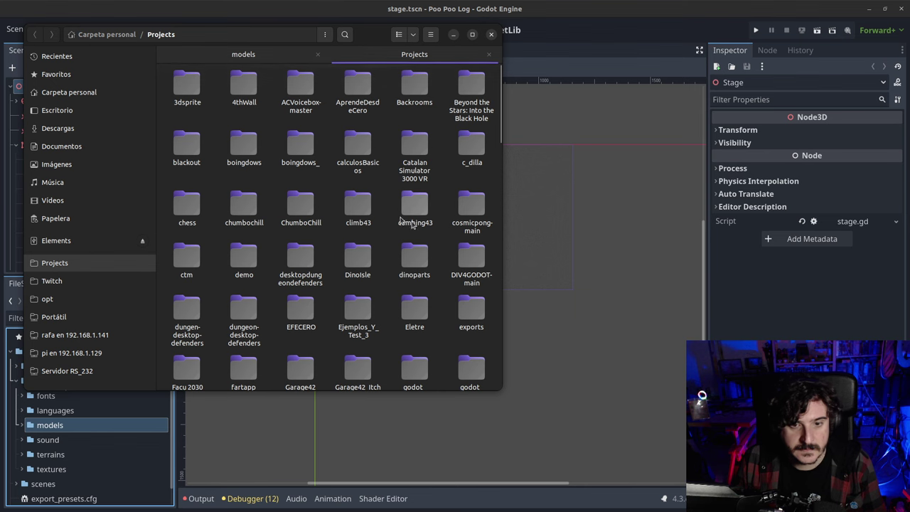
{"action": "scroll", "coordinate": [385, 320], "scroll_direction": "down", "scroll_amount": 5}
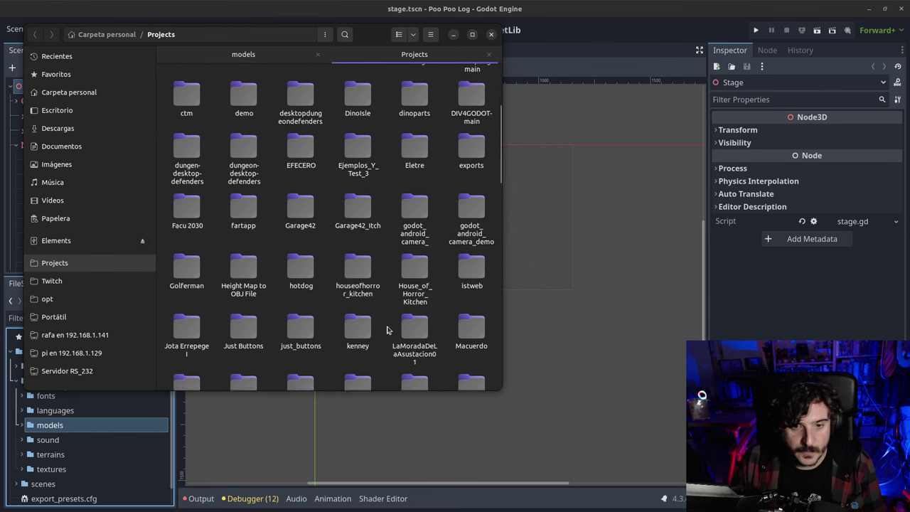
{"action": "scroll", "coordinate": [389, 329], "scroll_direction": "down", "scroll_amount": 3}
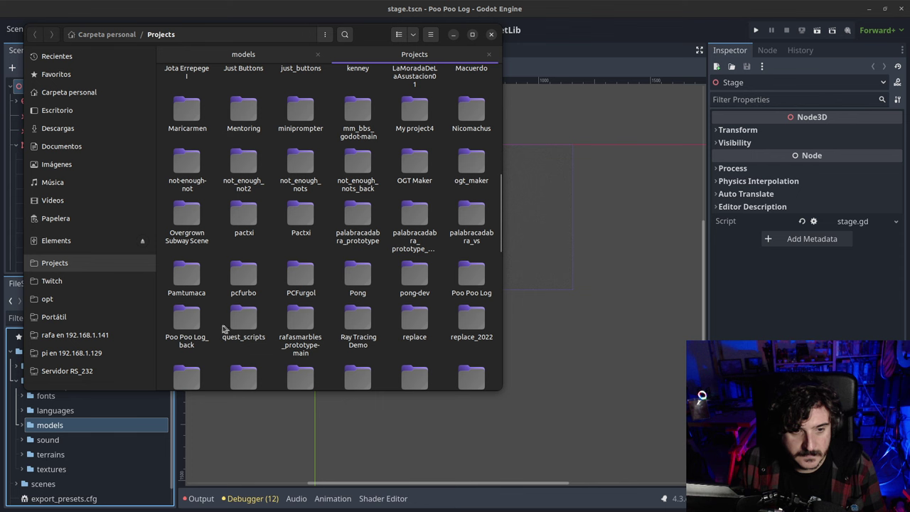
Go to pcfurbo/assets/models and paste the copied Wood.obj, Wood.png and Wood UV.png files there.
{"action": "double_click", "coordinate": [244, 274]}
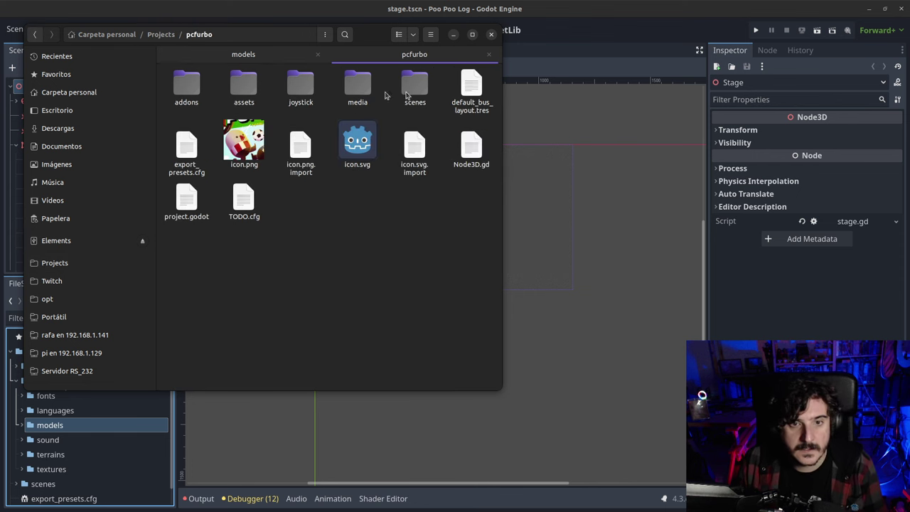
{"action": "double_click", "coordinate": [244, 85]}
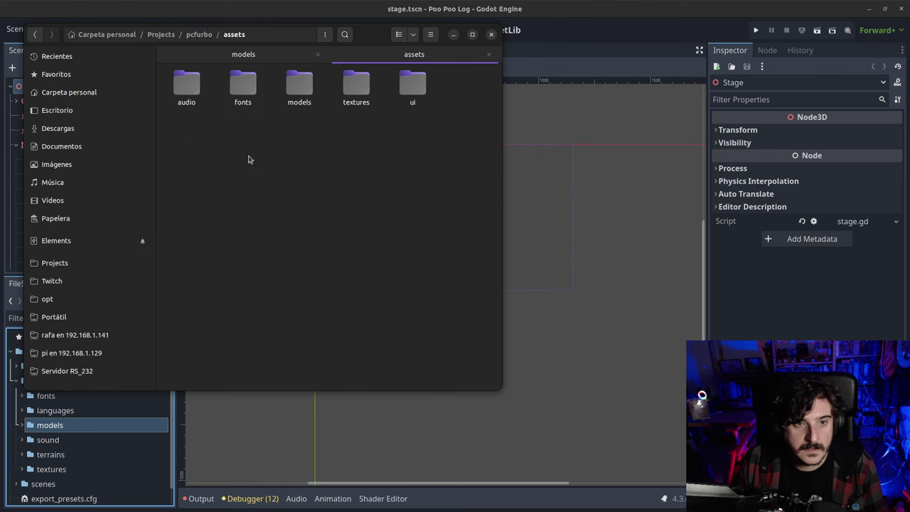
{"action": "double_click", "coordinate": [300, 85]}
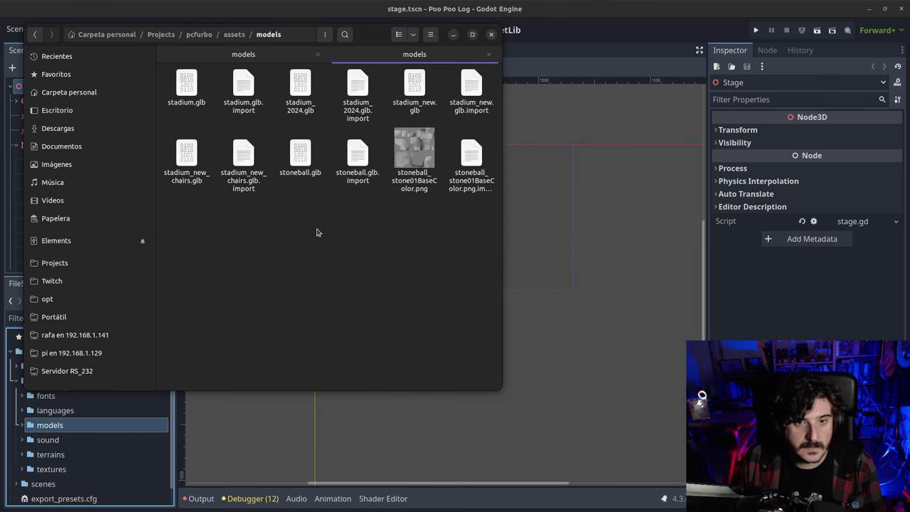
{"action": "key", "text": "ctrl+v"}
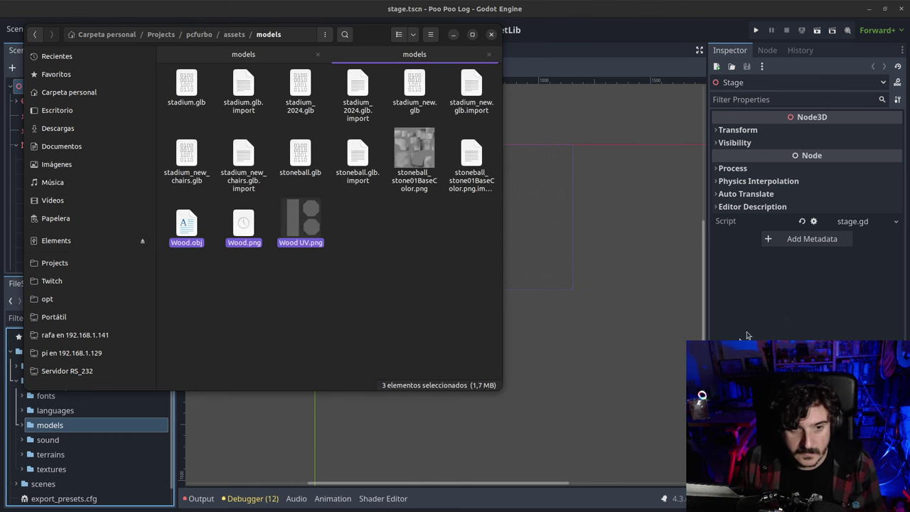
Return to the Poo Poo Log project in the Godot editor and close its window.
{"action": "left_click", "coordinate": [784, 314]}
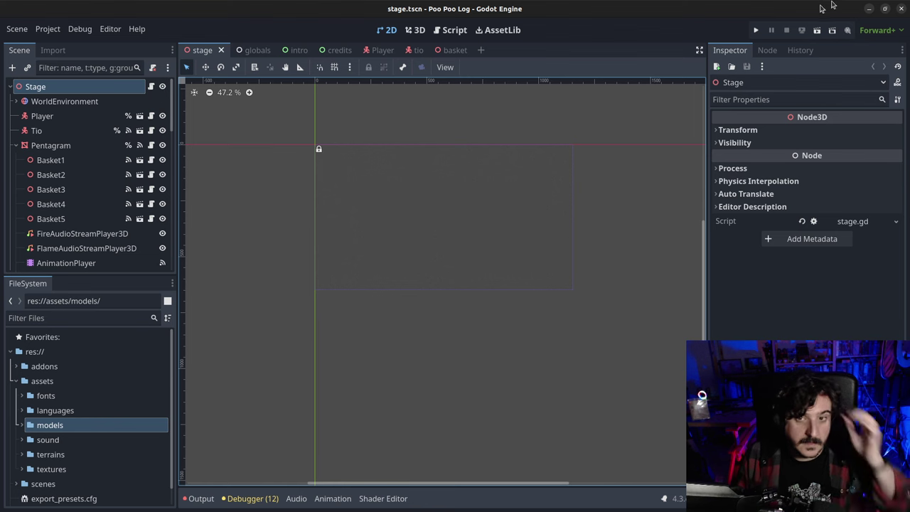
{"action": "left_click", "coordinate": [899, 9]}
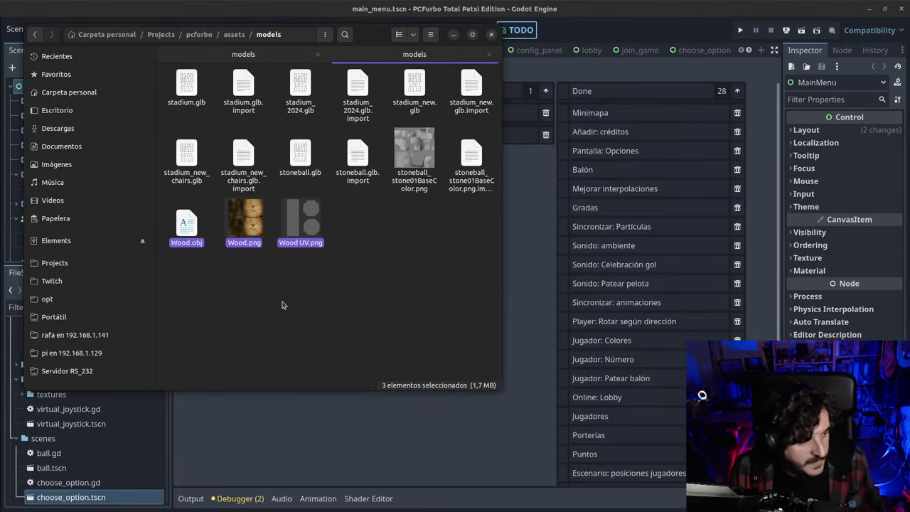
Switch from the file manager to the PCFurbo project in the Godot editor and open the stage scene in the 3D workspace.
{"action": "left_click", "coordinate": [288, 300]}
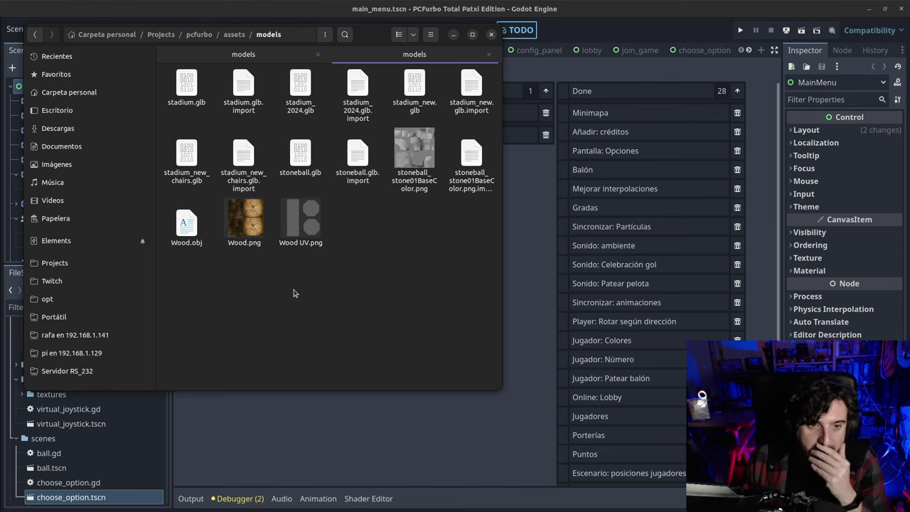
{"action": "left_click", "coordinate": [648, 31]}
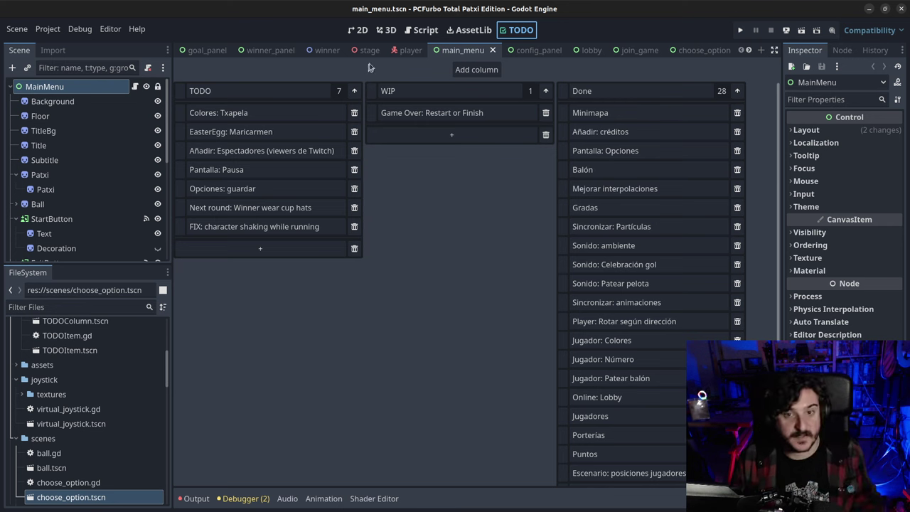
{"action": "left_click", "coordinate": [384, 32]}
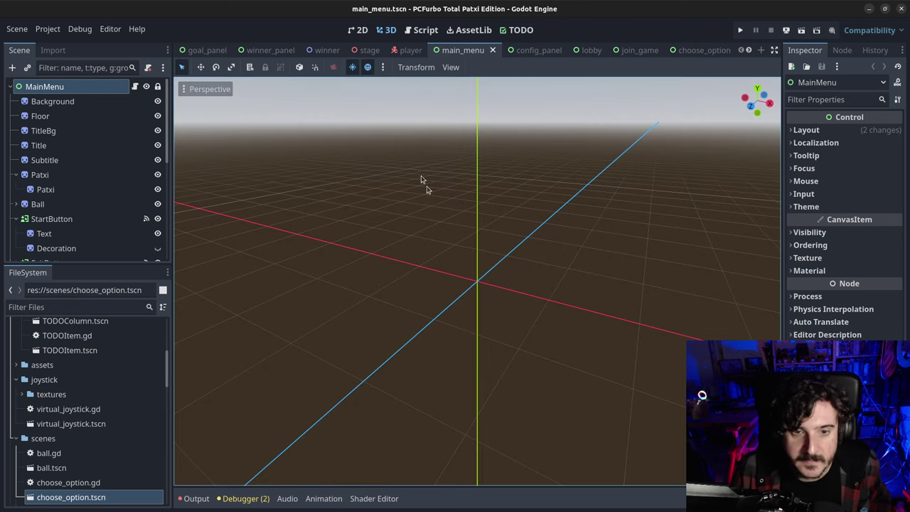
{"action": "scroll", "coordinate": [429, 206], "scroll_direction": "down", "scroll_amount": 5}
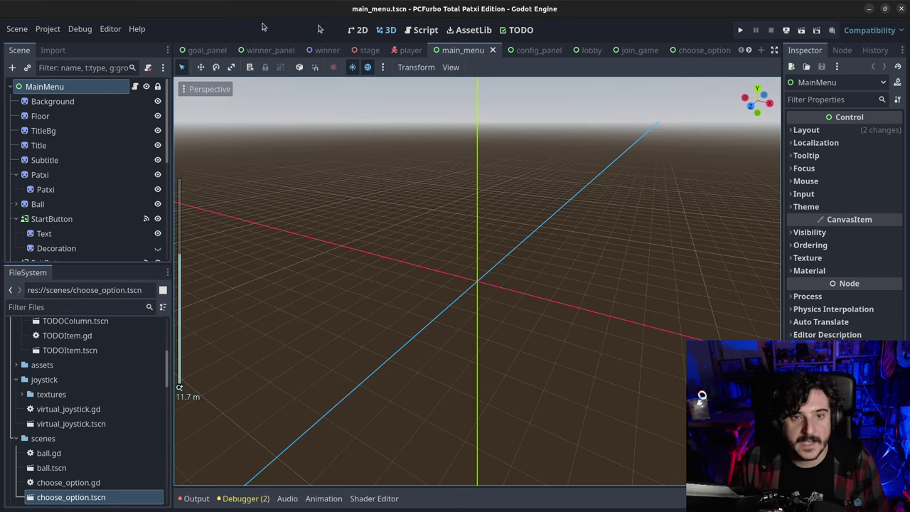
{"action": "left_click", "coordinate": [364, 50]}
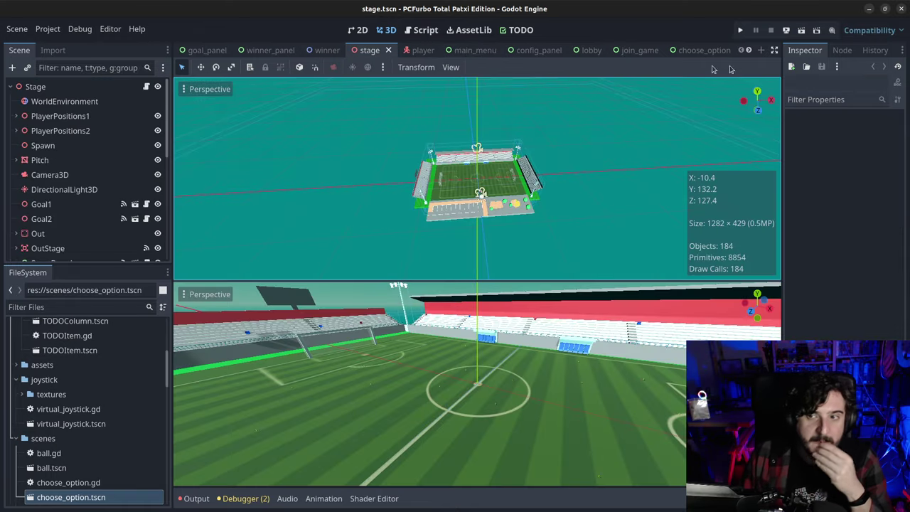
Close the config_panel, join_game, choose_option and create_game scenes.
{"action": "middle_click", "coordinate": [534, 51]}
{"action": "middle_click", "coordinate": [575, 51]}
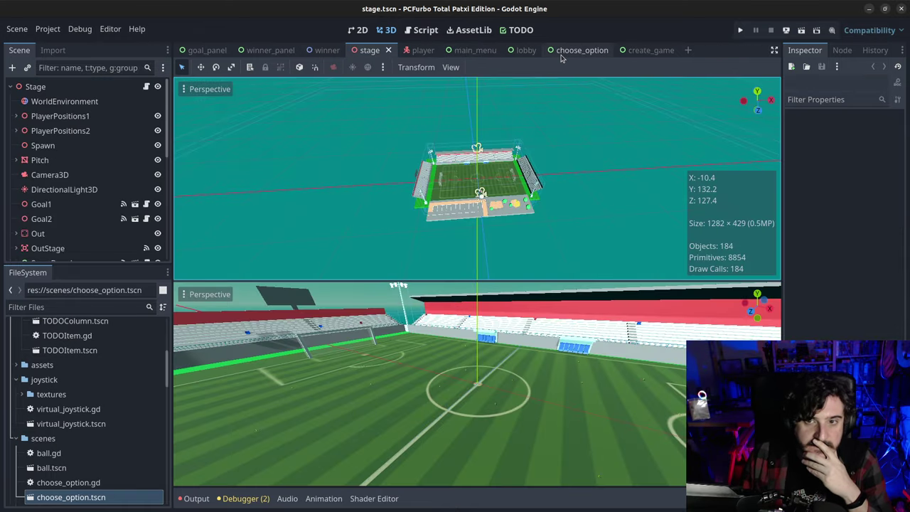
{"action": "middle_click", "coordinate": [574, 51]}
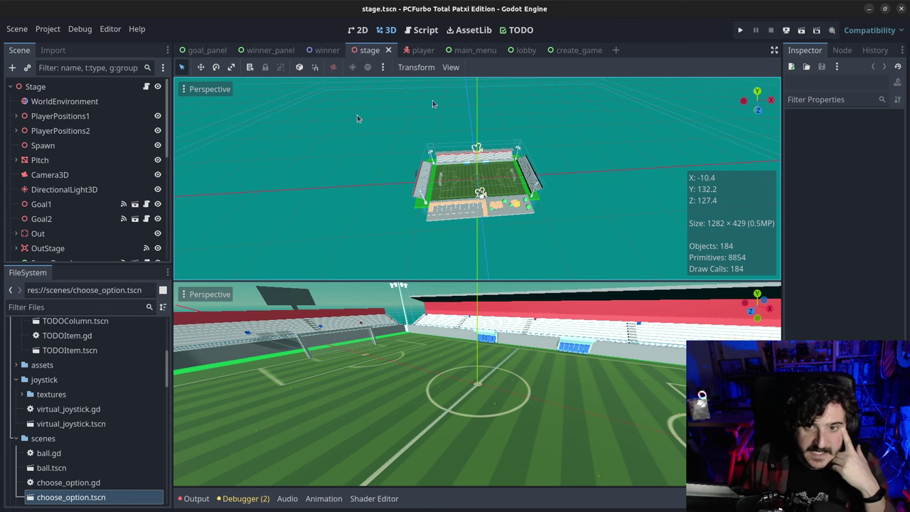
{"action": "middle_click", "coordinate": [574, 51]}
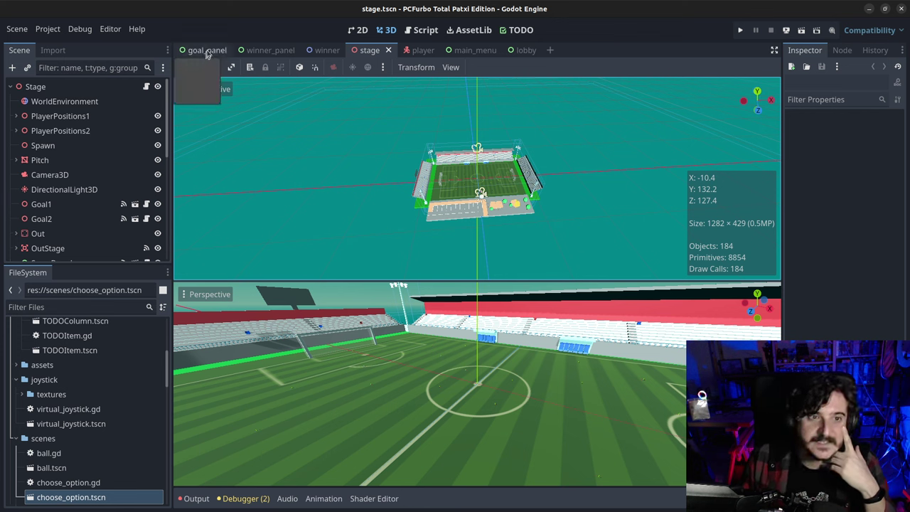
Create a new scene with a 3D Scene root node and show it in a single viewport.
{"action": "left_click", "coordinate": [550, 50]}
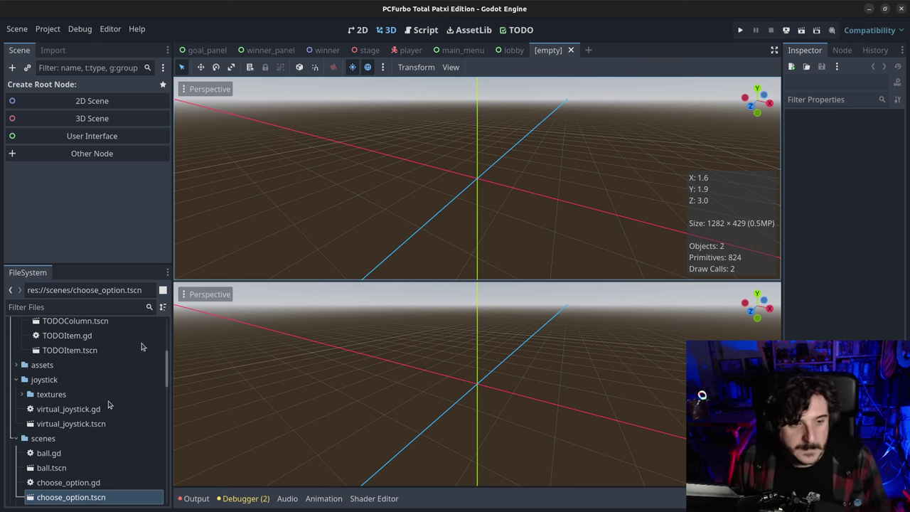
{"action": "left_click", "coordinate": [91, 118]}
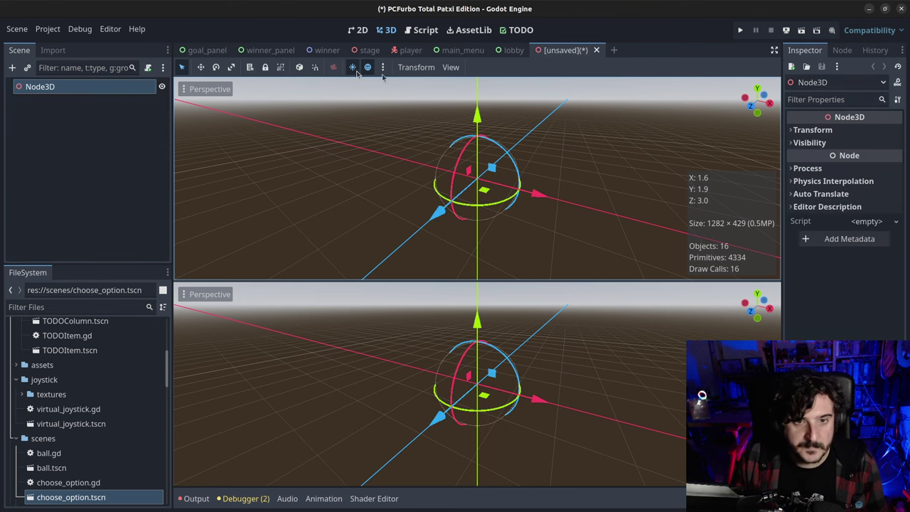
{"action": "left_click", "coordinate": [450, 67]}
{"action": "left_click", "coordinate": [477, 84]}
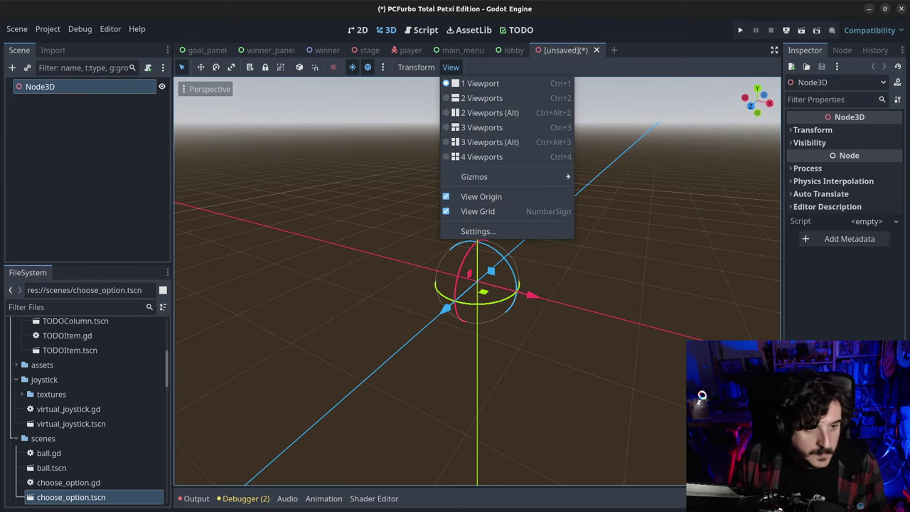
{"action": "left_click", "coordinate": [150, 182]}
Filter the project files for "wood" and add Wood.obj to the new scene as a mesh.
{"action": "left_click", "coordinate": [92, 308]}
{"action": "type", "text": "wood"}
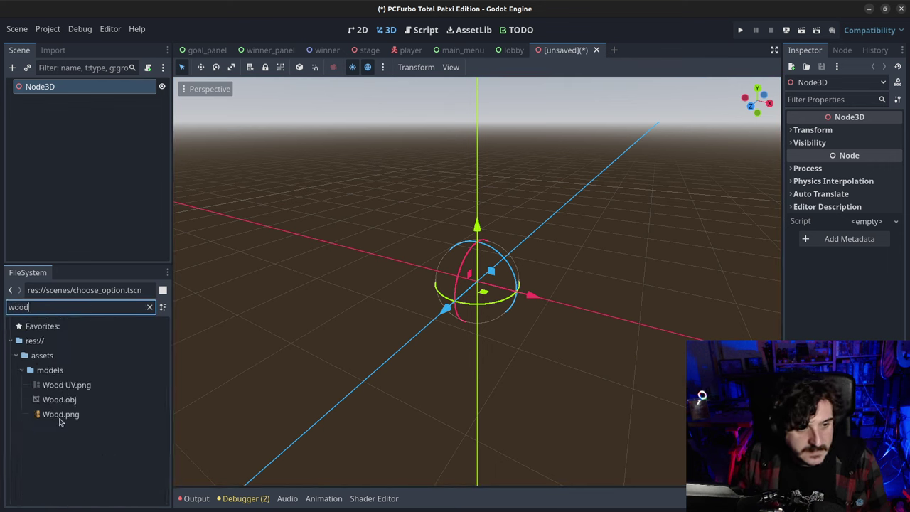
{"action": "left_click_drag", "start_coordinate": [58, 401], "coordinate": [461, 282]}
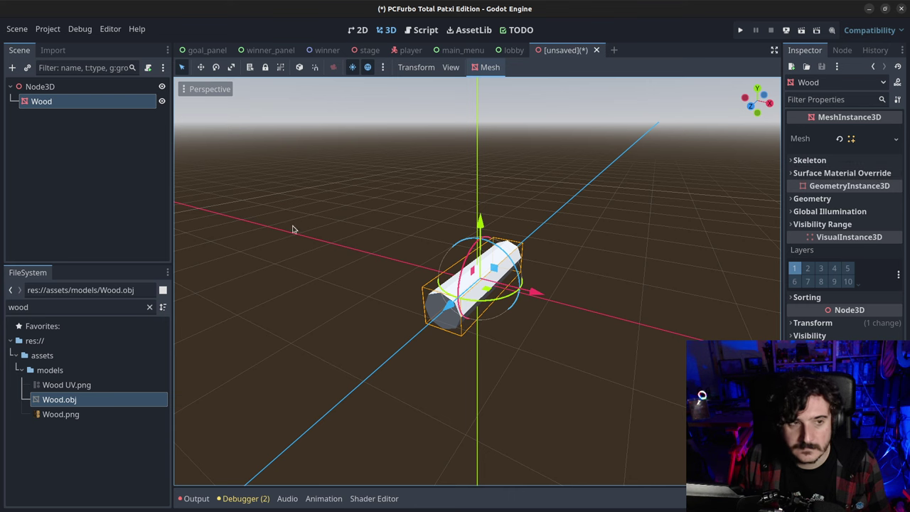
Reset the Wood node's position to the scene origin.
{"action": "middle_click_drag", "start_coordinate": [501, 328], "coordinate": [568, 292]}
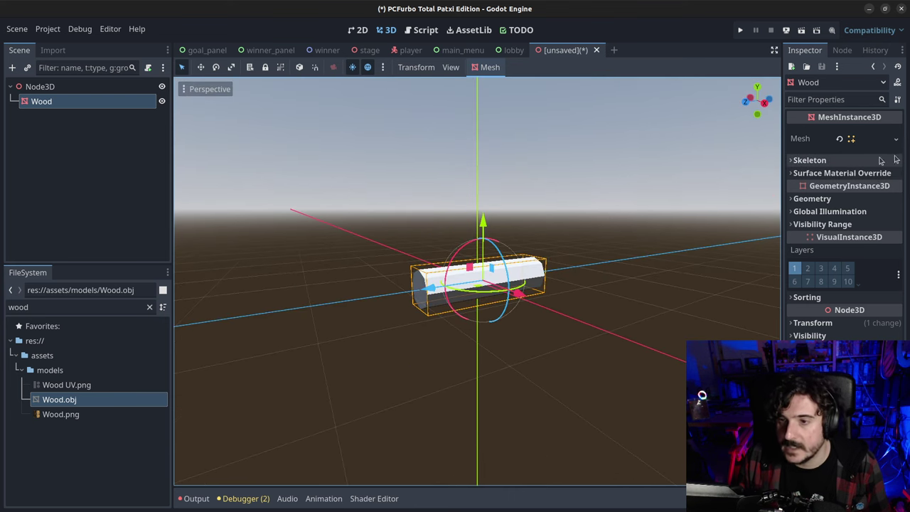
{"action": "left_click", "coordinate": [814, 325]}
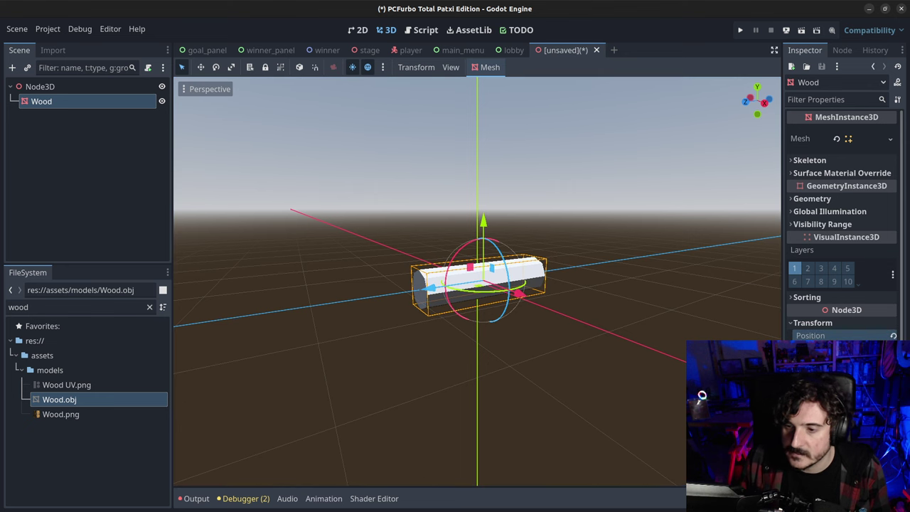
{"action": "middle_click_drag", "start_coordinate": [353, 329], "coordinate": [630, 363]}
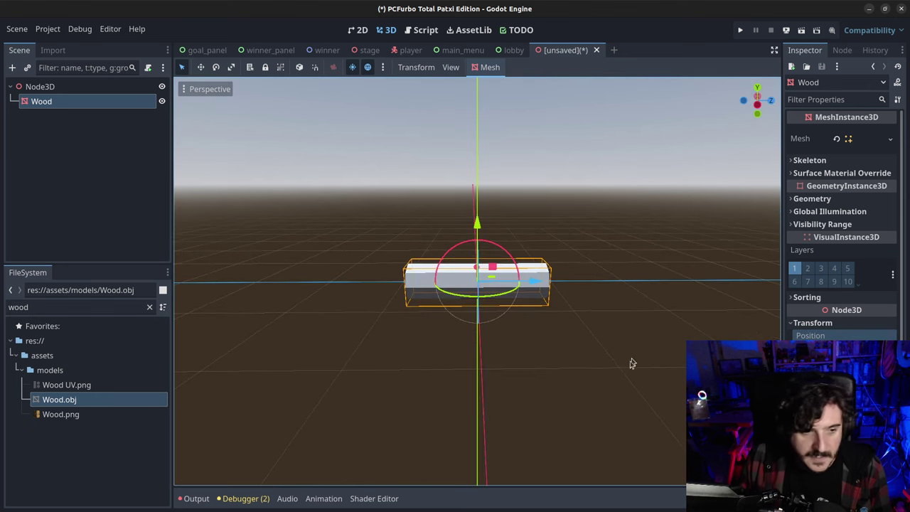
Expand the Wood node's mesh resource and make it unique so that its properties are editable.
{"action": "left_click", "coordinate": [862, 140]}
{"action": "left_click", "coordinate": [862, 140]}
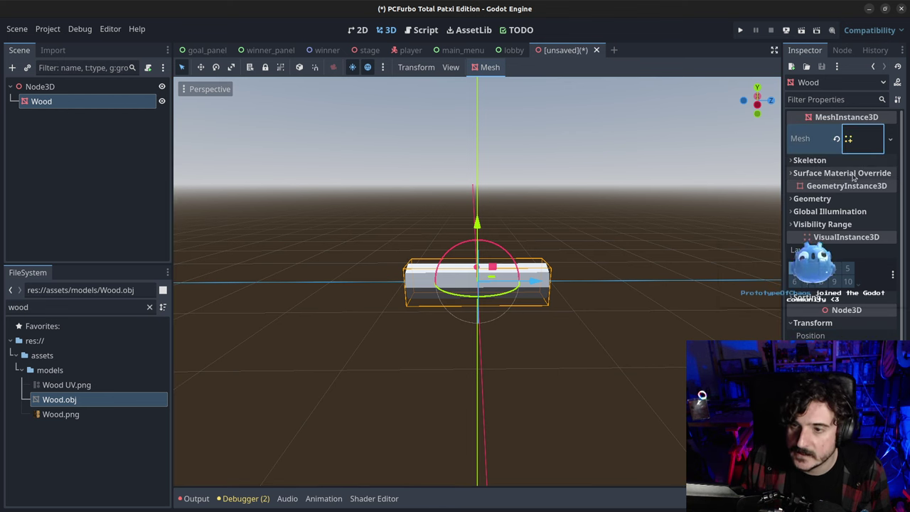
{"action": "left_click", "coordinate": [862, 140]}
{"action": "scroll", "coordinate": [859, 285], "scroll_direction": "down", "scroll_amount": 2}
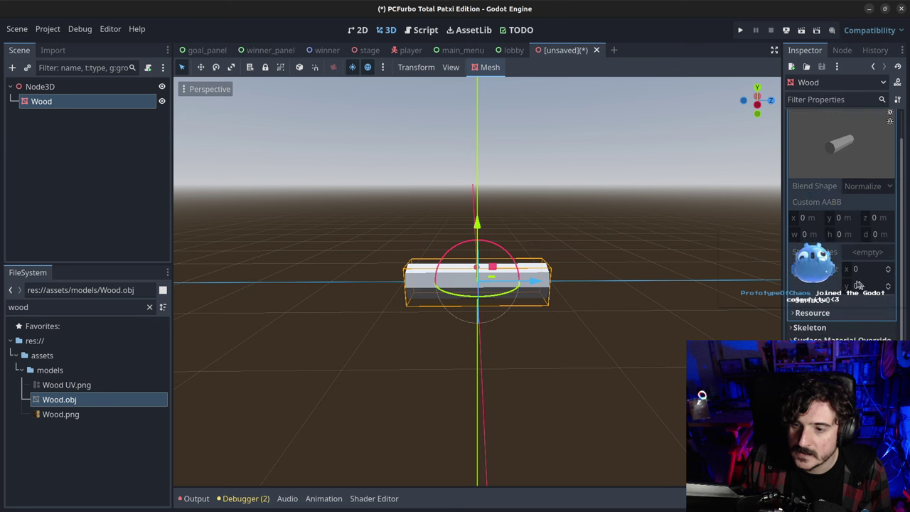
{"action": "scroll", "coordinate": [855, 318], "scroll_direction": "up", "scroll_amount": 1}
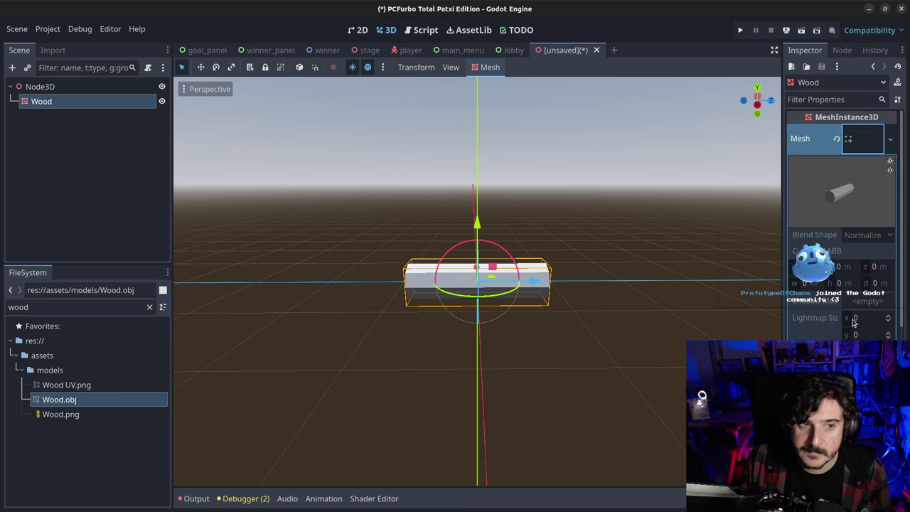
{"action": "left_click", "coordinate": [871, 140]}
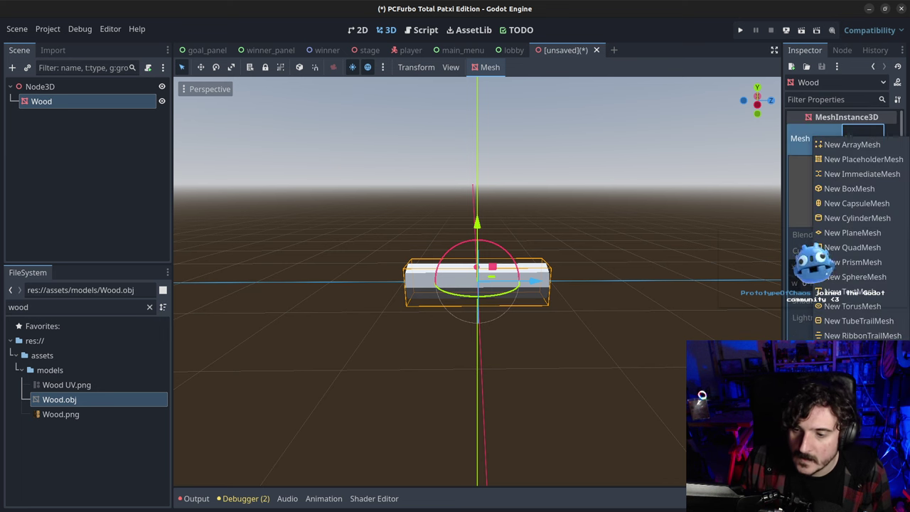
{"action": "key", "text": "Escape"}
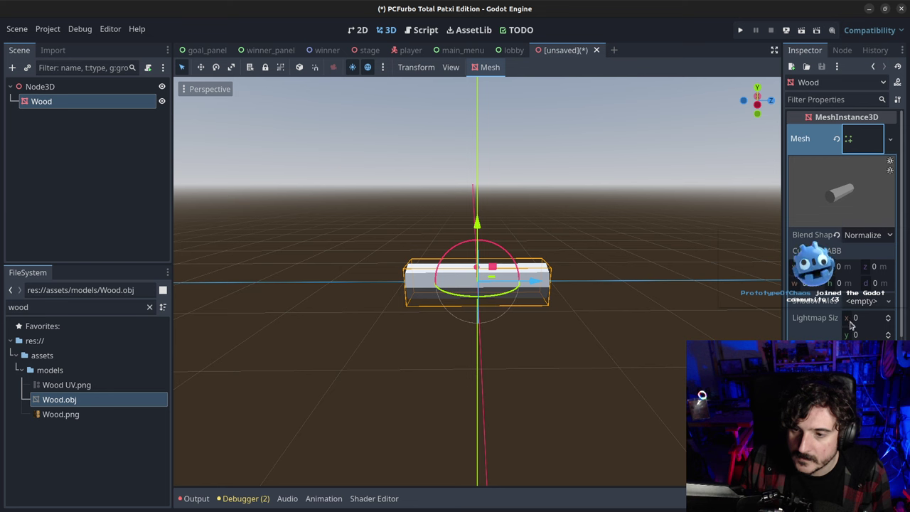
Assign Wood.png as the albedo texture of the mesh's Surface 0 material and inspect the log from its end and side.
{"action": "scroll", "coordinate": [852, 325], "scroll_direction": "down", "scroll_amount": 1}
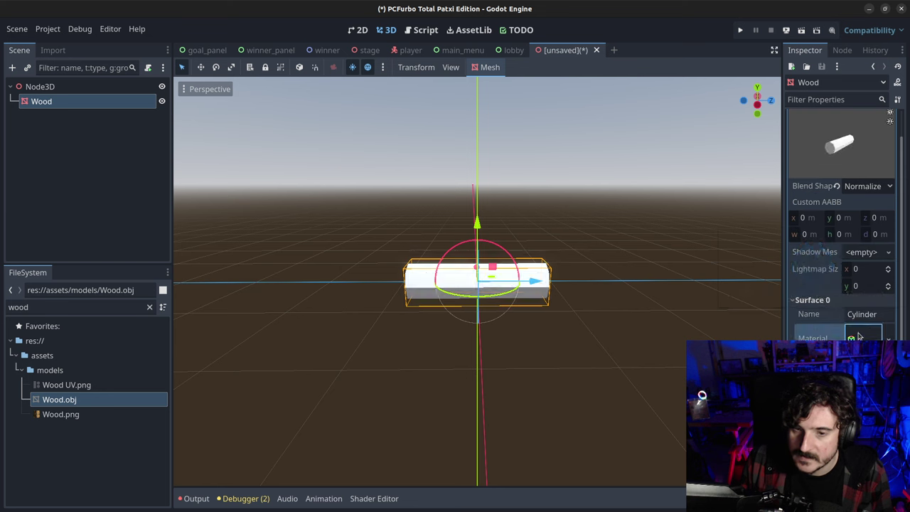
{"action": "left_click", "coordinate": [862, 331]}
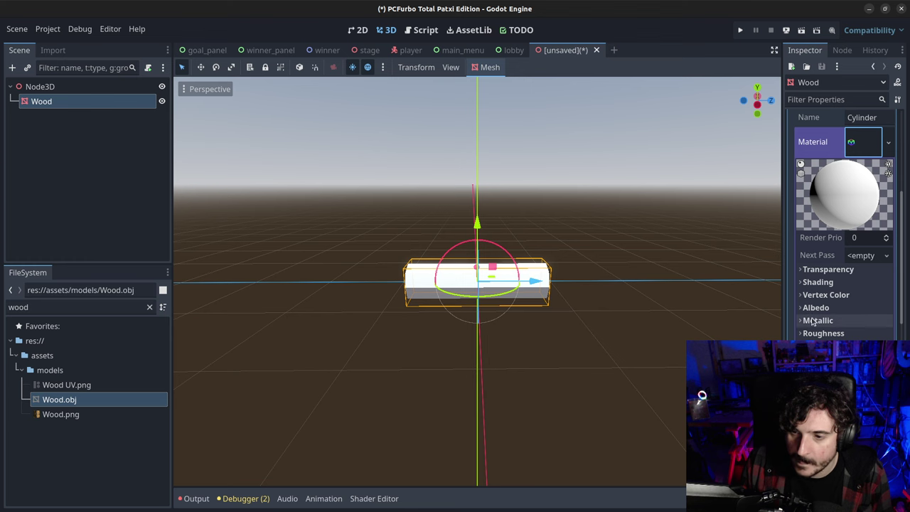
{"action": "left_click", "coordinate": [810, 308]}
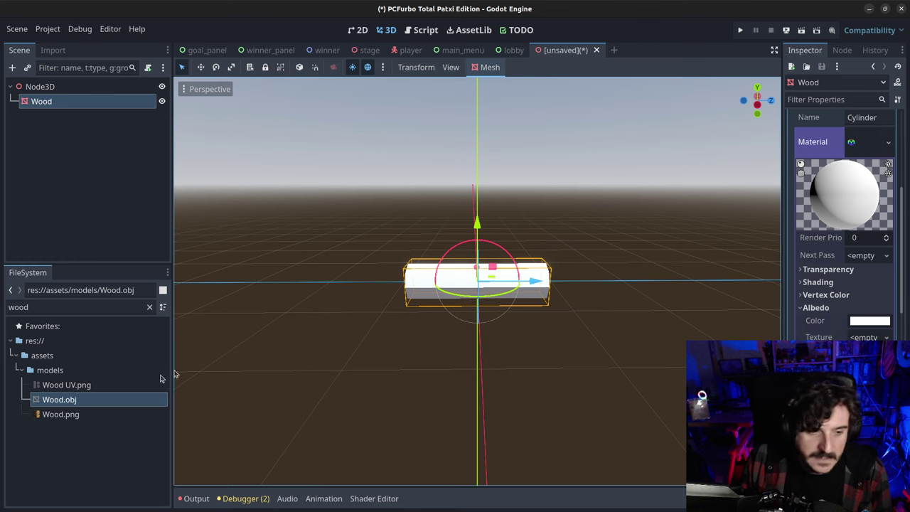
{"action": "left_click_drag", "start_coordinate": [56, 416], "coordinate": [831, 339]}
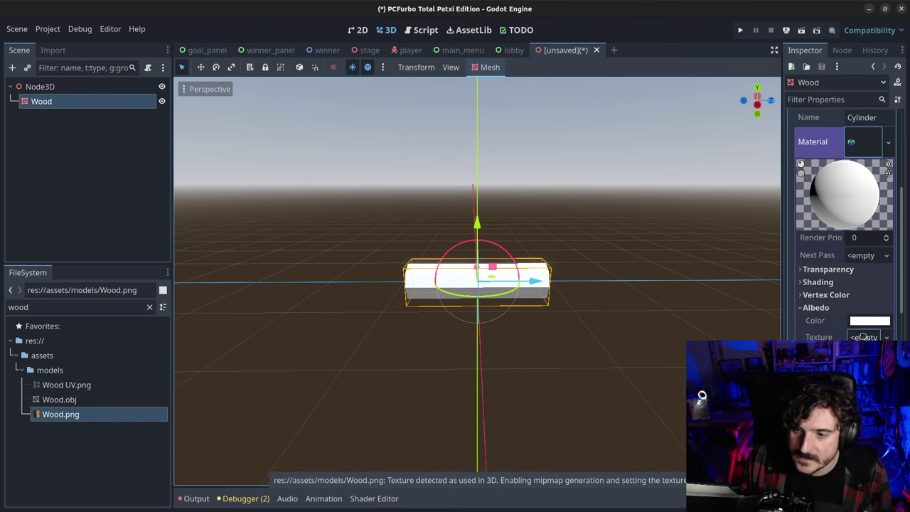
{"action": "middle_click_drag", "start_coordinate": [409, 264], "coordinate": [494, 302]}
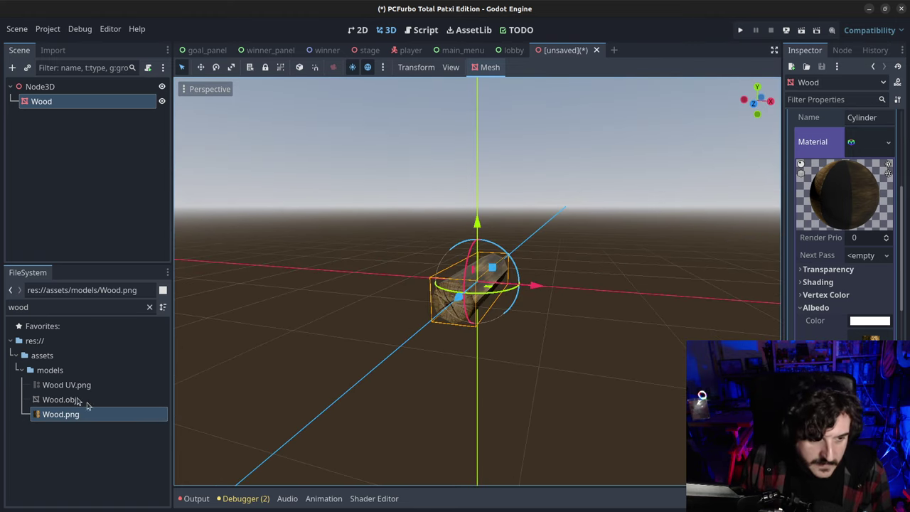
{"action": "scroll", "coordinate": [498, 306], "scroll_direction": "up", "scroll_amount": 5}
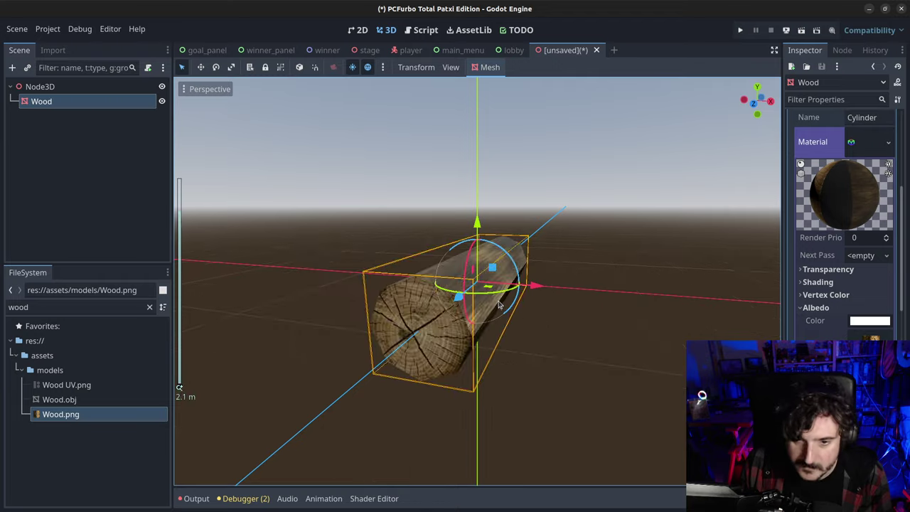
{"action": "middle_click_drag", "start_coordinate": [498, 305], "coordinate": [661, 305]}
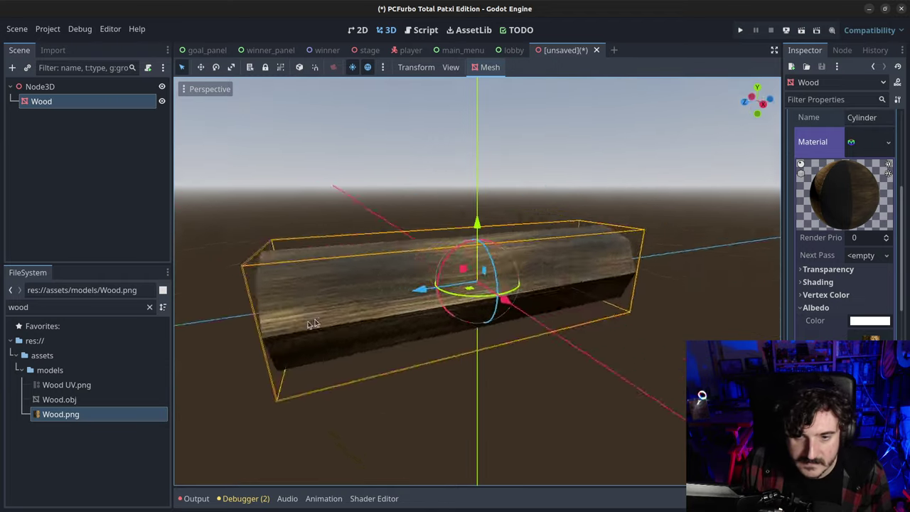
{"action": "scroll", "coordinate": [691, 281], "scroll_direction": "down", "scroll_amount": 3}
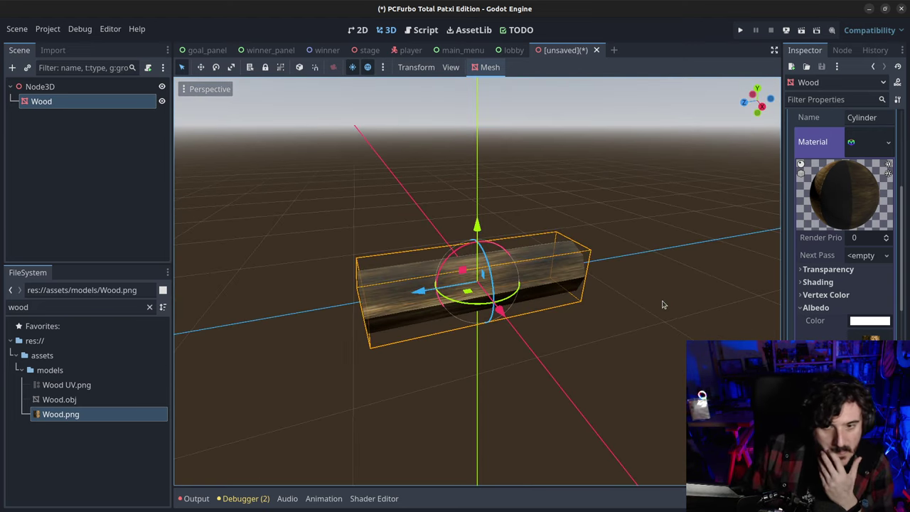
Set the wood material's metallic specular to 0.15 and its roughness to 0.84.
{"action": "scroll", "coordinate": [824, 299], "scroll_direction": "down", "scroll_amount": 2}
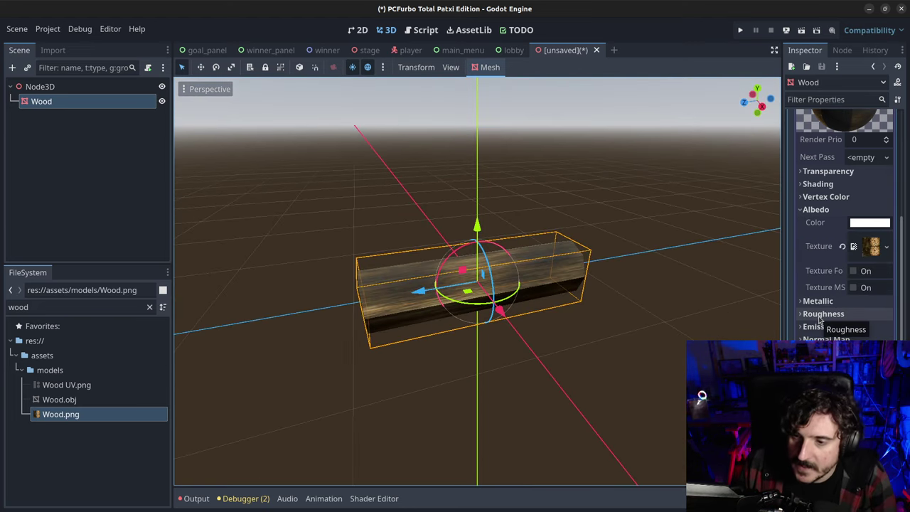
{"action": "left_click", "coordinate": [822, 316]}
{"action": "left_click", "coordinate": [839, 302]}
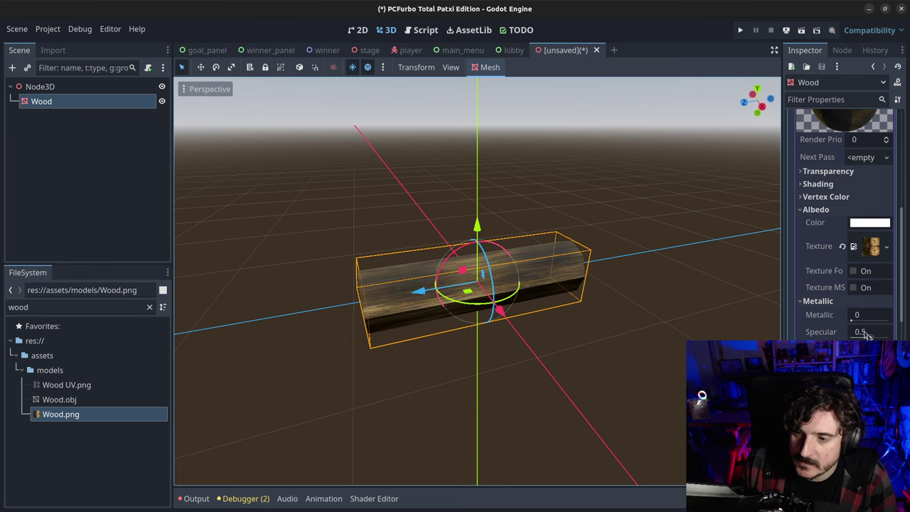
{"action": "left_click_drag", "start_coordinate": [869, 337], "coordinate": [857, 337]}
{"action": "middle_click_drag", "start_coordinate": [497, 310], "coordinate": [727, 314]}
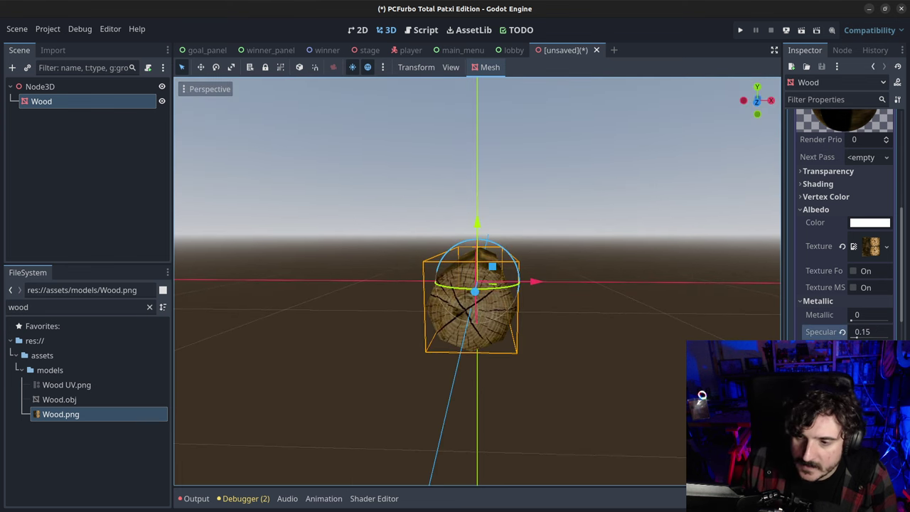
{"action": "middle_click_drag", "start_coordinate": [644, 317], "coordinate": [540, 310]}
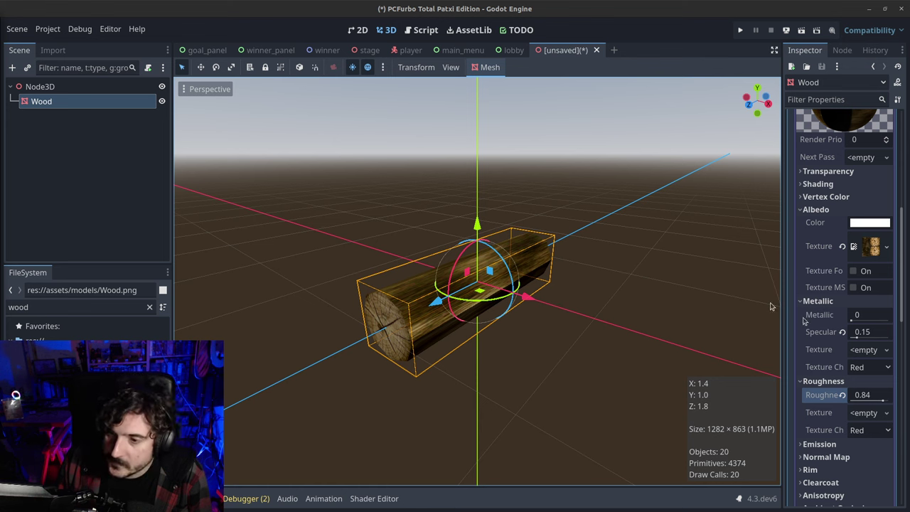
Widen the Inspector to make the wood material's properties readable and examine the cut end of the log.
{"action": "scroll", "coordinate": [786, 313], "scroll_direction": "down", "scroll_amount": 3}
{"action": "left_click_drag", "start_coordinate": [781, 317], "coordinate": [693, 323]}
{"action": "scroll", "coordinate": [768, 269], "scroll_direction": "up", "scroll_amount": 5}
{"action": "scroll", "coordinate": [812, 292], "scroll_direction": "down", "scroll_amount": 3}
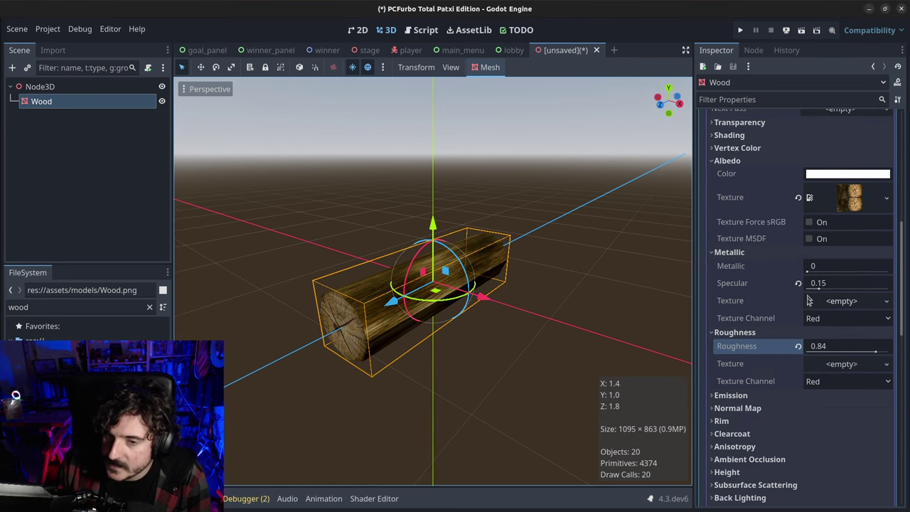
{"action": "middle_click_drag", "start_coordinate": [401, 325], "coordinate": [540, 306]}
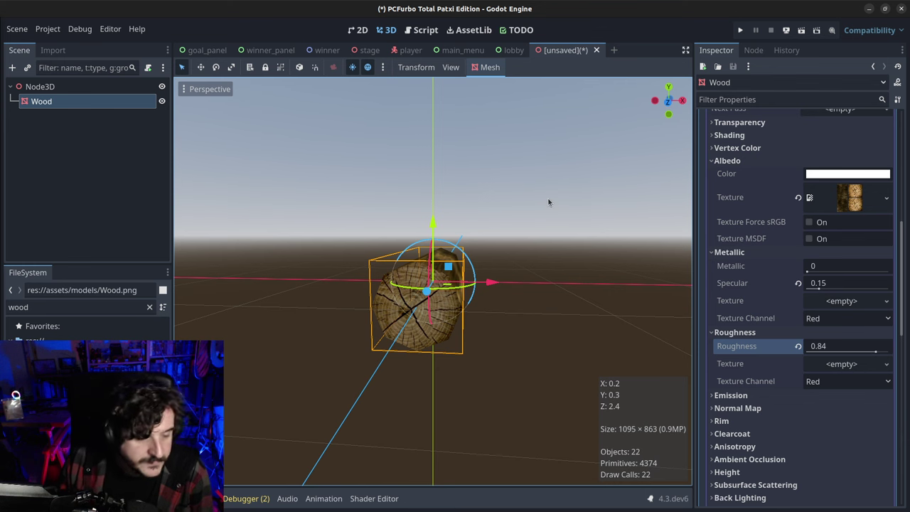
Rename the scene's root node to Trunk.
{"action": "left_click", "coordinate": [73, 90]}
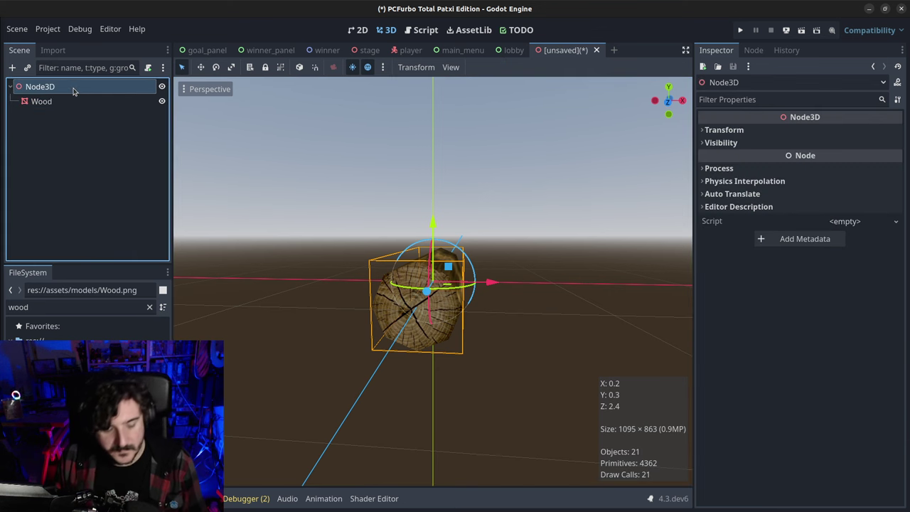
{"action": "double_click", "coordinate": [74, 90]}
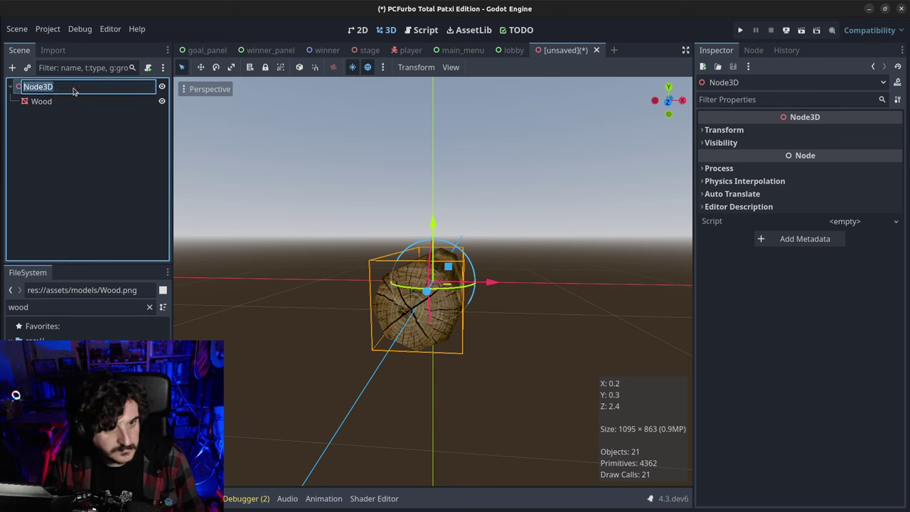
{"action": "type", "text": "Trun"}
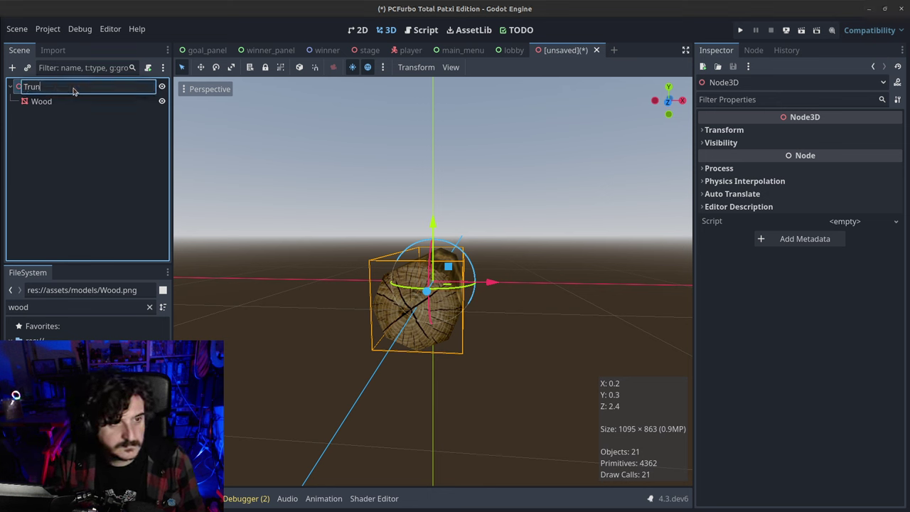
{"action": "type", "text": "k"}
{"action": "key", "text": "Return"}
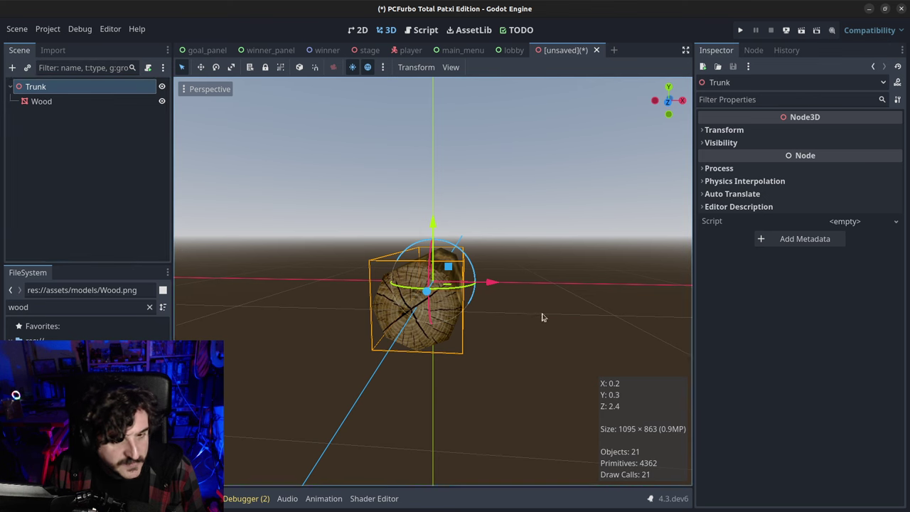
{"action": "middle_click_drag", "start_coordinate": [543, 315], "coordinate": [318, 194]}
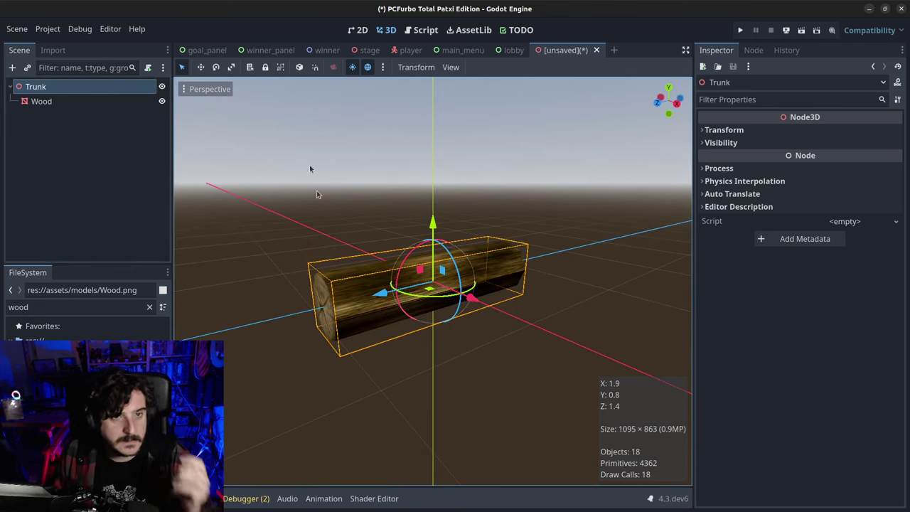
Look over the football pitch in the stage scene, then return to the unsaved log scene.
{"action": "left_click", "coordinate": [369, 49]}
{"action": "middle_click_drag", "start_coordinate": [396, 287], "coordinate": [401, 371]}
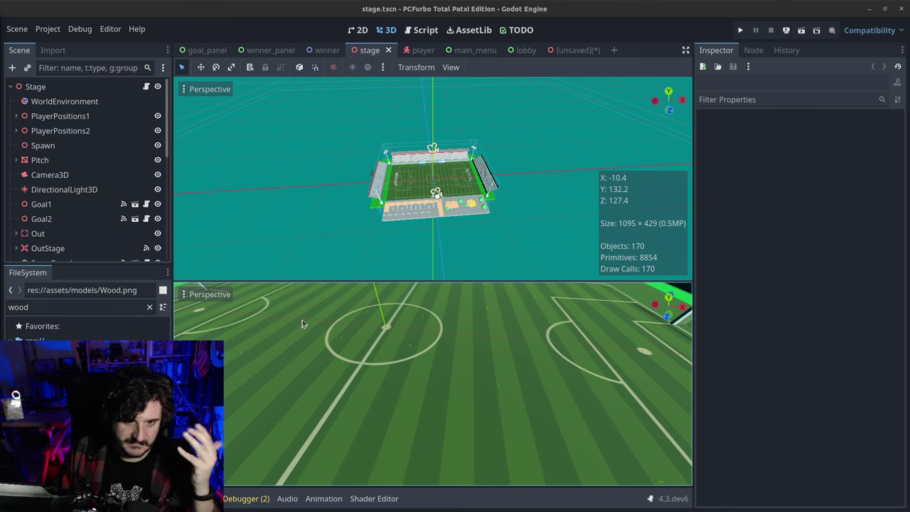
{"action": "middle_click_drag", "start_coordinate": [408, 361], "coordinate": [426, 357]}
{"action": "left_click", "coordinate": [565, 51]}
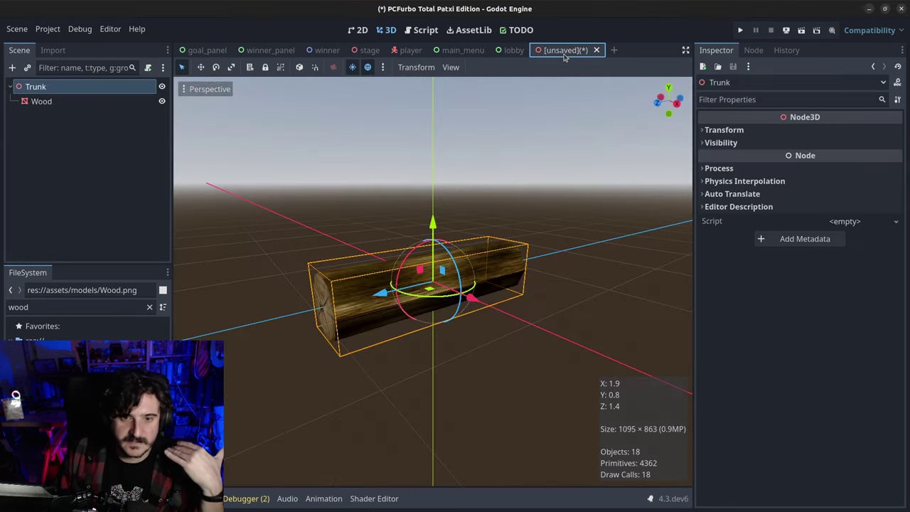
Save the log scene as trunk.tscn in the res://scenes folder.
{"action": "middle_click_drag", "start_coordinate": [491, 280], "coordinate": [440, 286]}
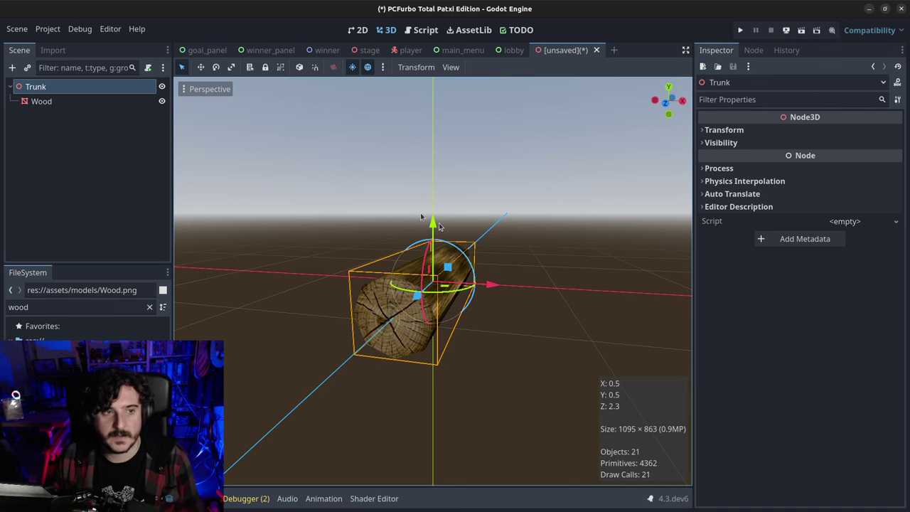
{"action": "key", "text": "ctrl+s"}
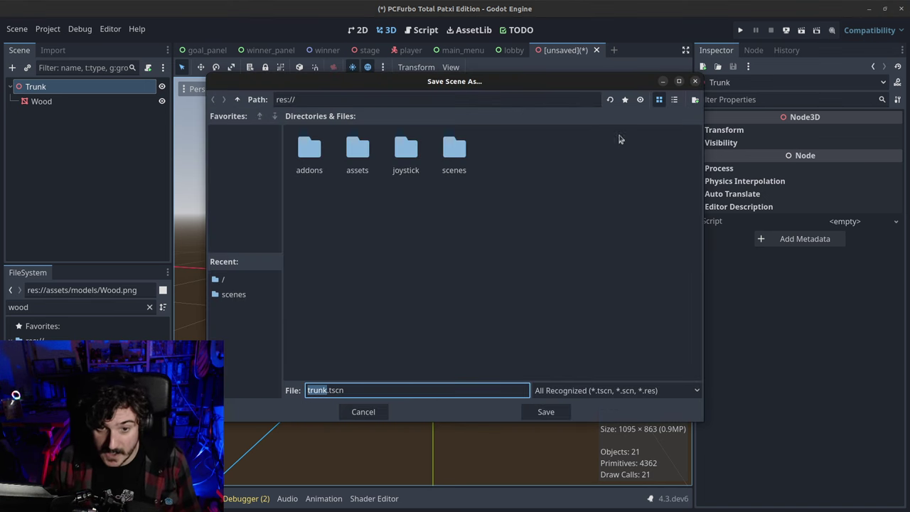
{"action": "double_click", "coordinate": [450, 155]}
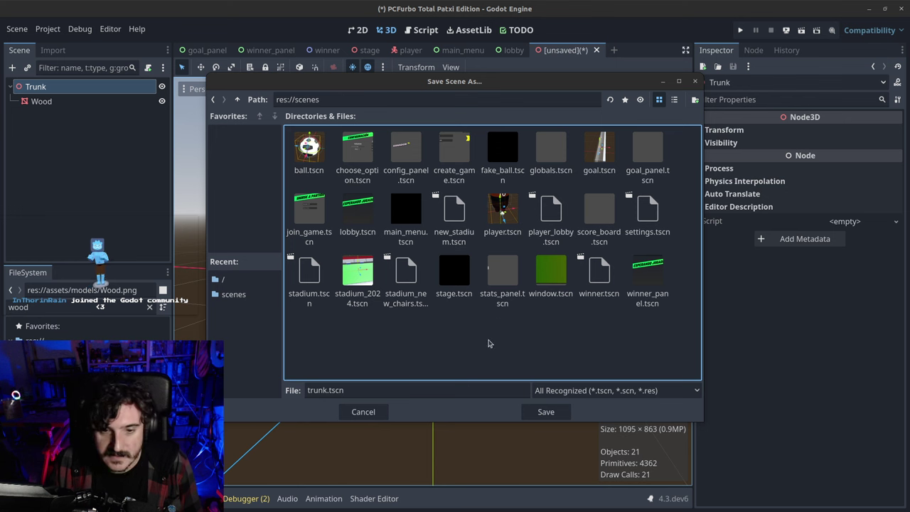
{"action": "left_click", "coordinate": [544, 412]}
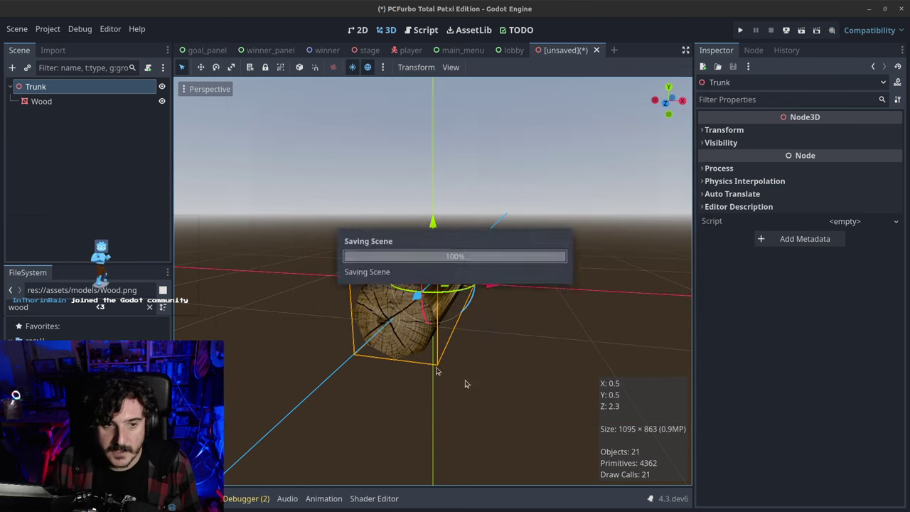
Change the type of the Trunk root node from Node3D to CharacterBody3D.
{"action": "left_click", "coordinate": [37, 102]}
{"action": "left_click", "coordinate": [33, 90]}
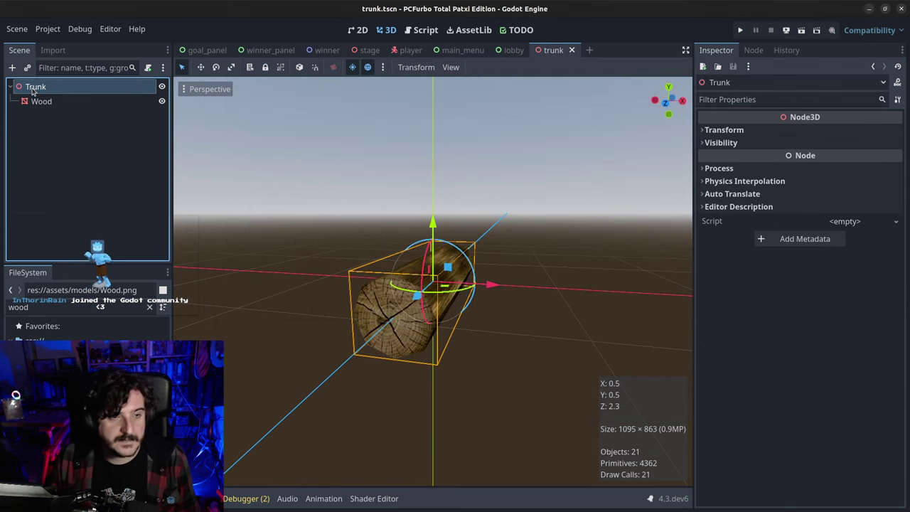
{"action": "right_click", "coordinate": [32, 90]}
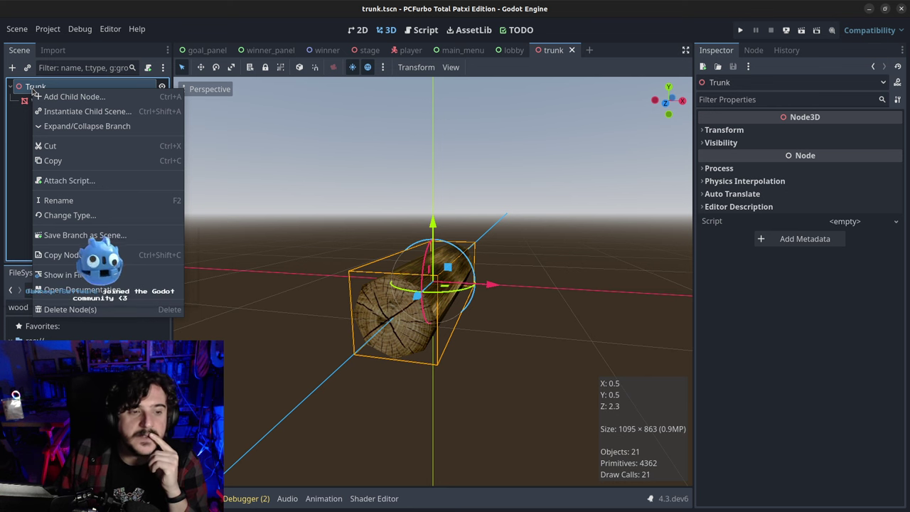
{"action": "left_click", "coordinate": [68, 215]}
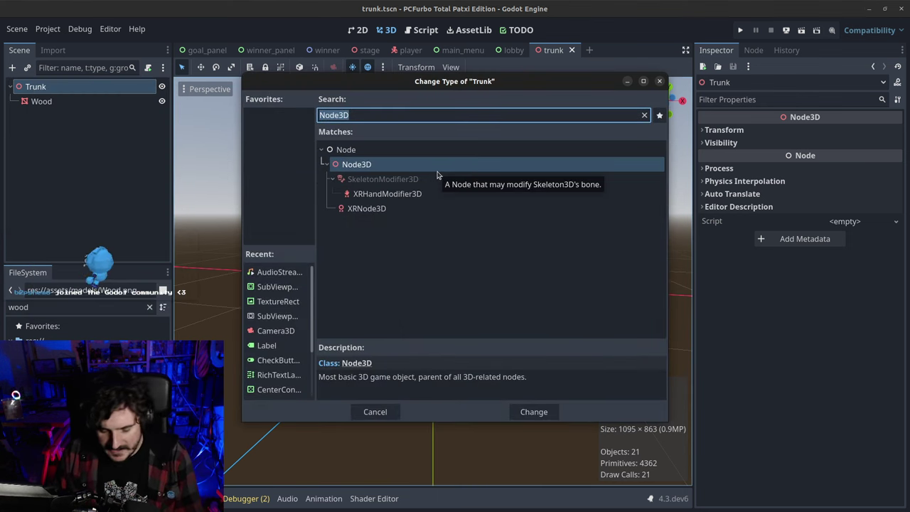
{"action": "type", "text": "chara"}
{"action": "key", "text": "Down"}
{"action": "key", "text": "Down"}
{"action": "key", "text": "Down"}
{"action": "key", "text": "Down"}
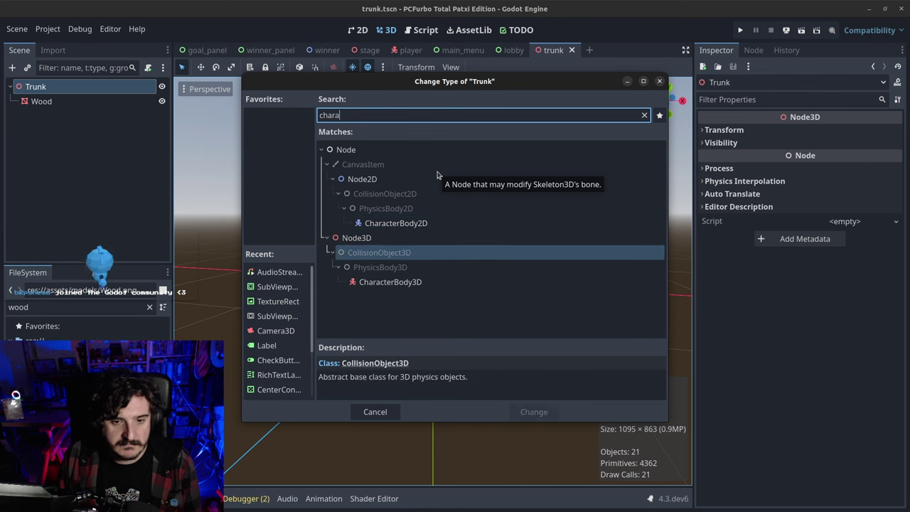
{"action": "key", "text": "Return"}
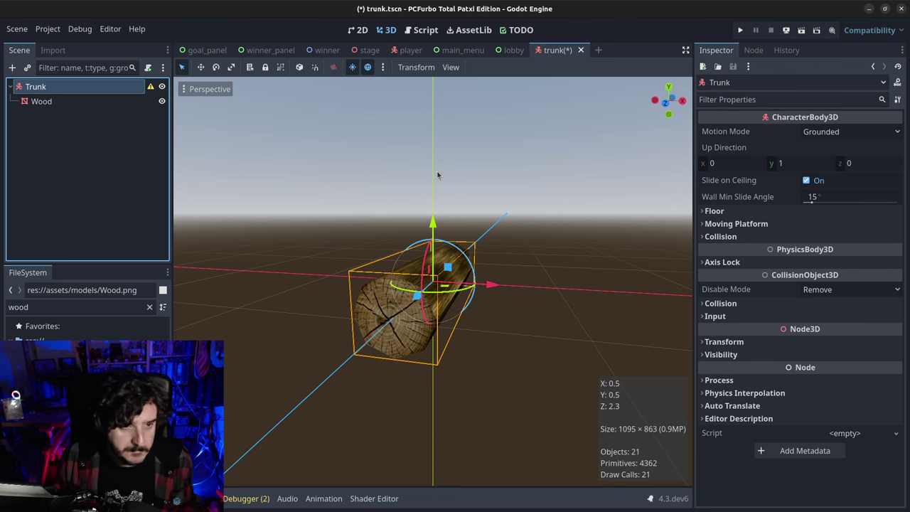
Add a CollisionShape3D child to Trunk and give it a new CylinderShape3D as its shape.
{"action": "middle_click_drag", "start_coordinate": [375, 296], "coordinate": [251, 295]}
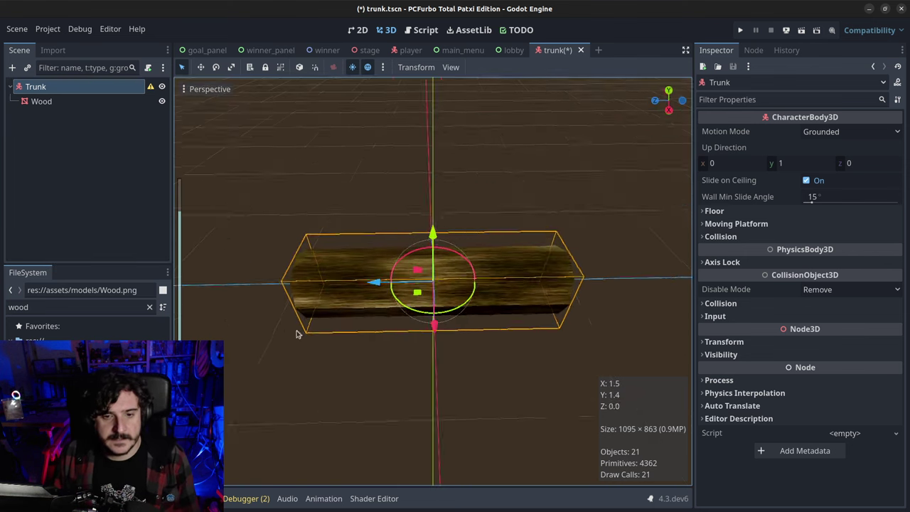
{"action": "key", "text": "ctrl+a"}
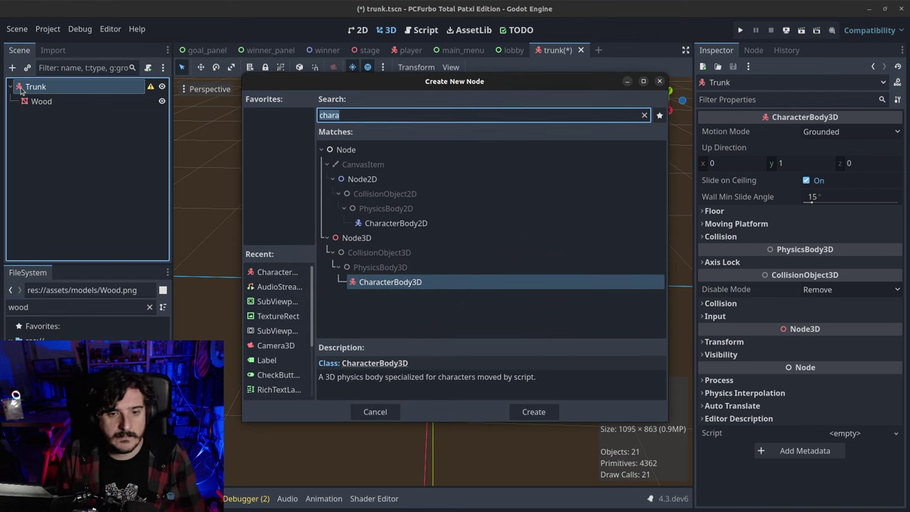
{"action": "type", "text": "colli"}
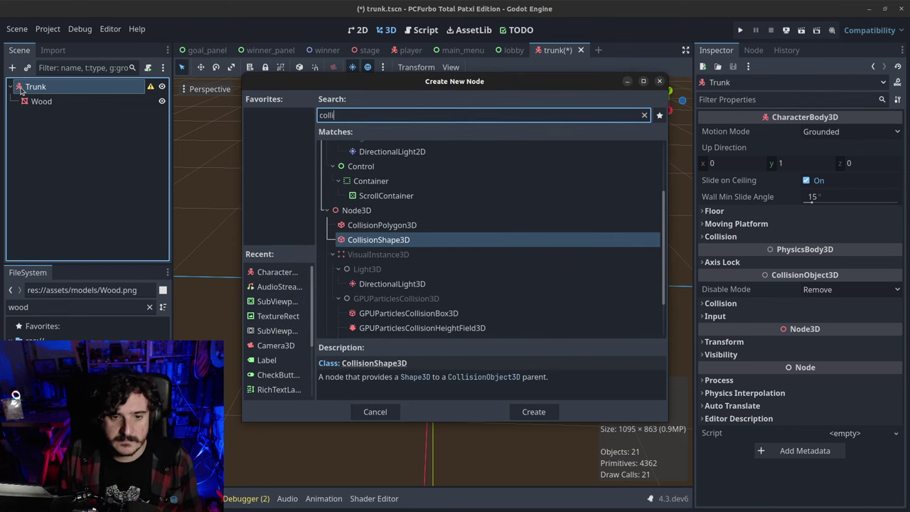
{"action": "key", "text": "Return"}
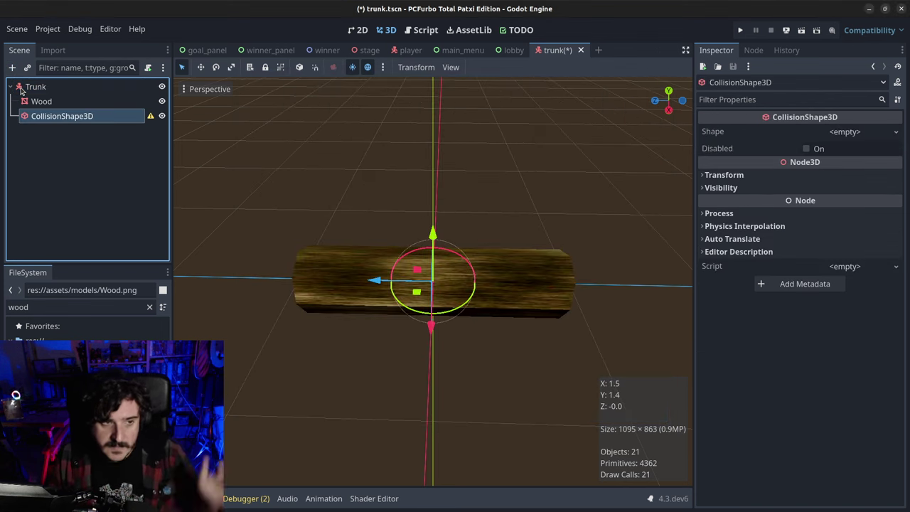
{"action": "left_click", "coordinate": [846, 132]}
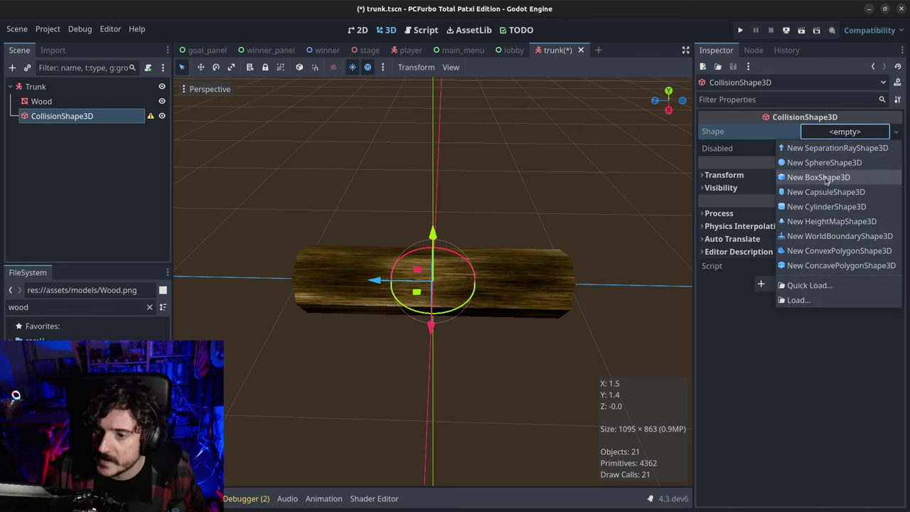
{"action": "left_click", "coordinate": [825, 206]}
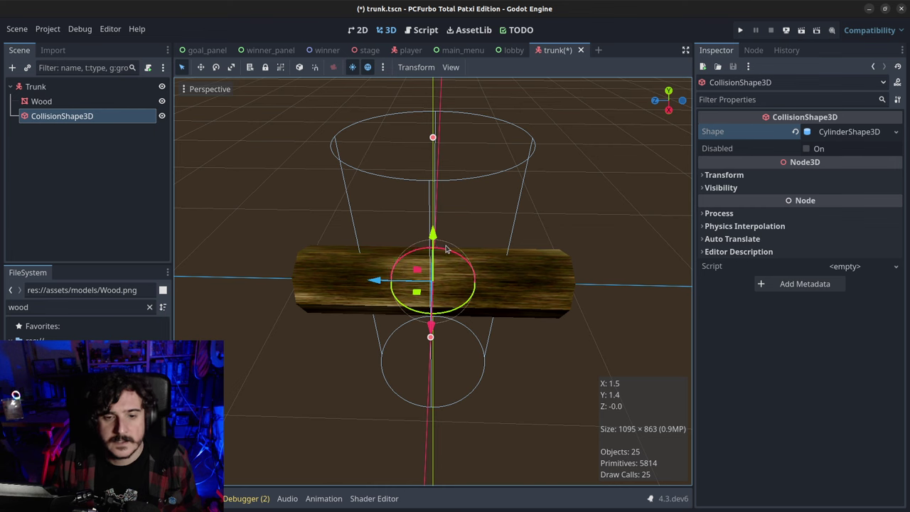
Rotate the collision cylinder to lie along the log and shrink its radius to fit the log's round end.
{"action": "left_click_drag", "start_coordinate": [449, 255], "coordinate": [389, 265]}
{"action": "middle_click_drag", "start_coordinate": [389, 264], "coordinate": [434, 274]}
{"action": "scroll", "coordinate": [434, 274], "scroll_direction": "down", "scroll_amount": 3}
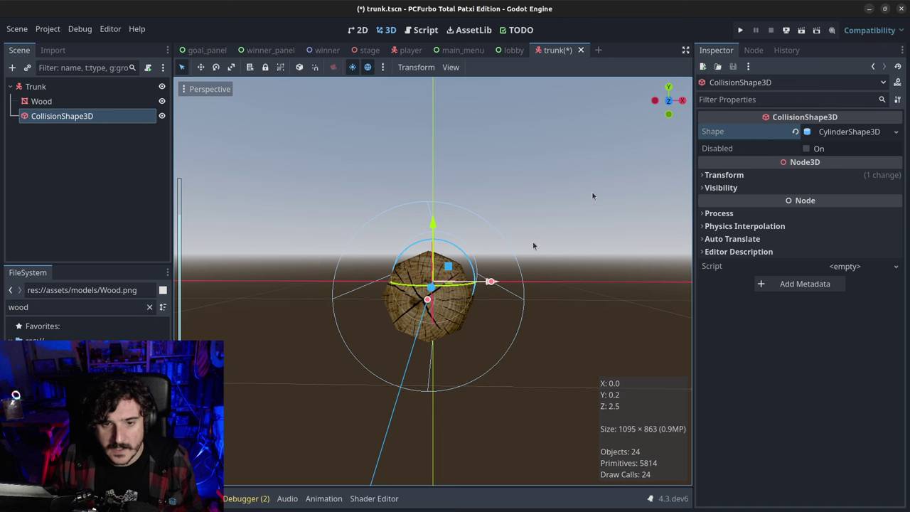
{"action": "left_click", "coordinate": [668, 100]}
{"action": "scroll", "coordinate": [523, 279], "scroll_direction": "up", "scroll_amount": 4}
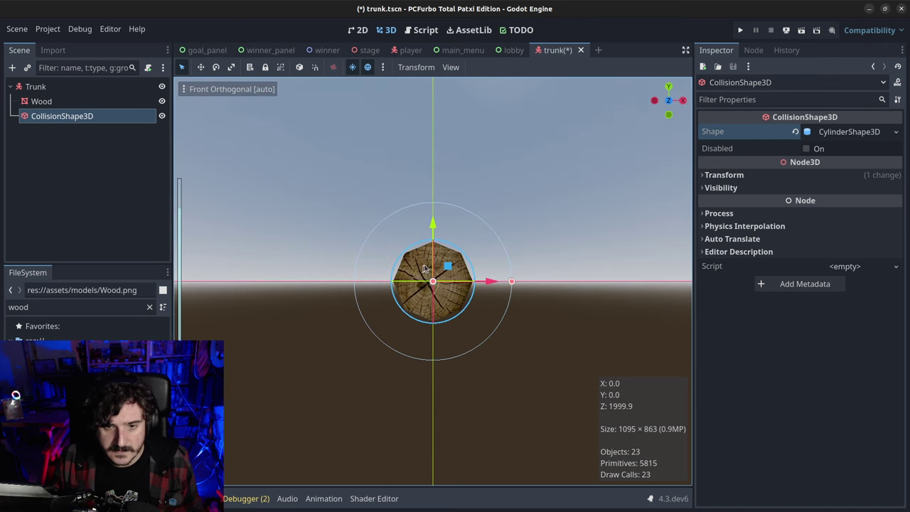
{"action": "left_click_drag", "start_coordinate": [579, 282], "coordinate": [505, 281]}
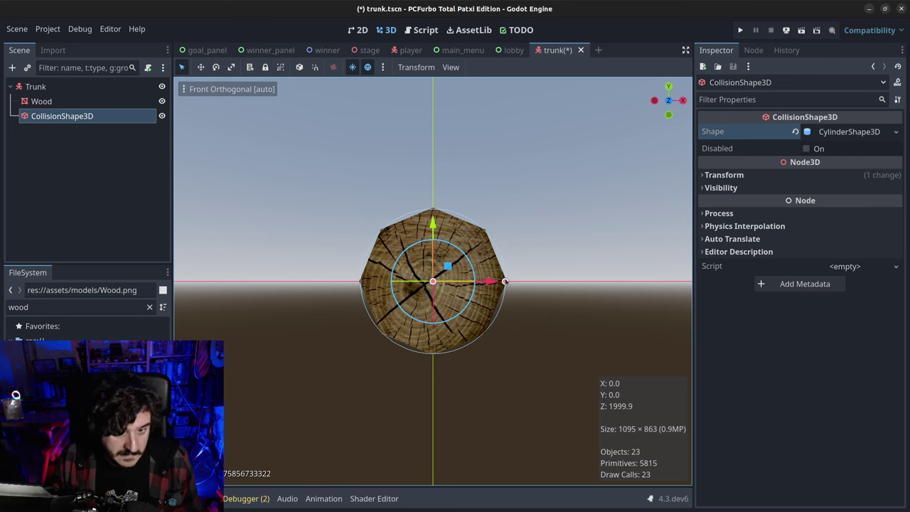
Shorten the collision cylinder to match the log's length in the side view and save the trunk scene.
{"action": "middle_click_drag", "start_coordinate": [467, 231], "coordinate": [340, 287]}
{"action": "scroll", "coordinate": [384, 338], "scroll_direction": "down", "scroll_amount": 4}
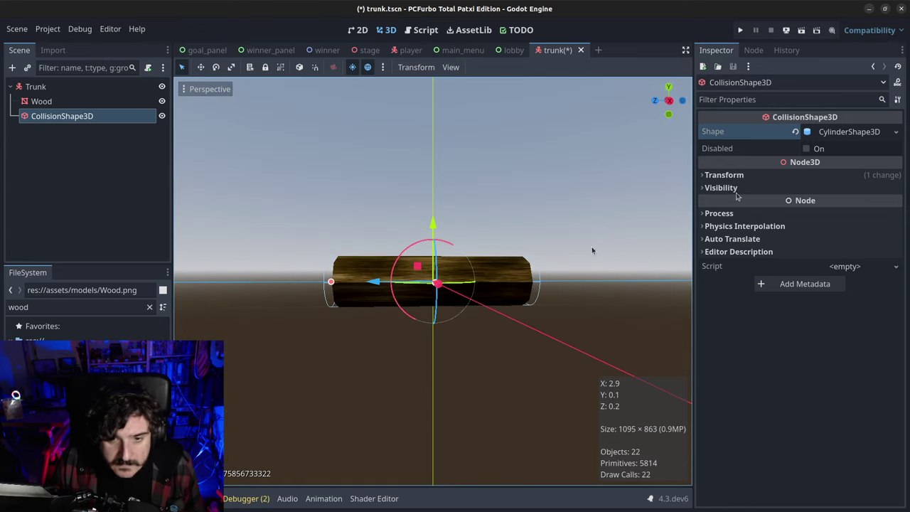
{"action": "left_click", "coordinate": [668, 101]}
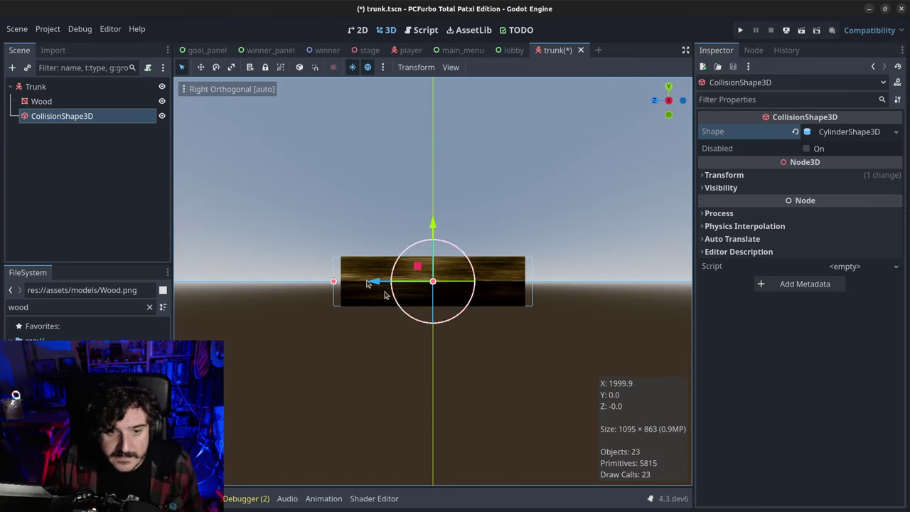
{"action": "left_click_drag", "start_coordinate": [334, 281], "coordinate": [342, 282]}
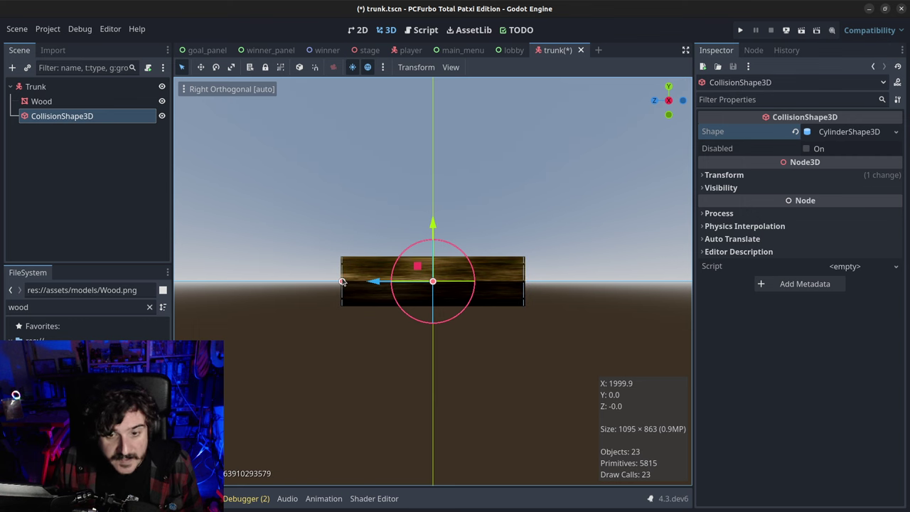
{"action": "middle_click_drag", "start_coordinate": [319, 235], "coordinate": [435, 288]}
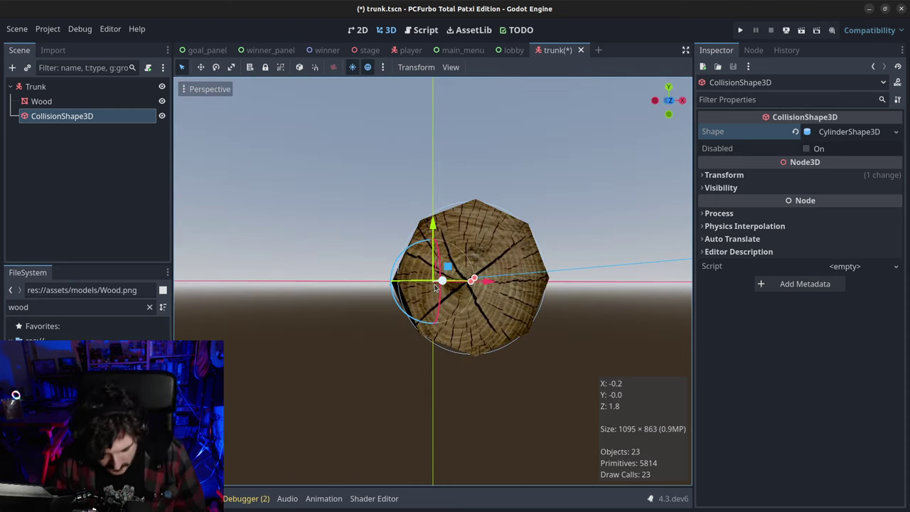
{"action": "key", "text": "ctrl+s"}
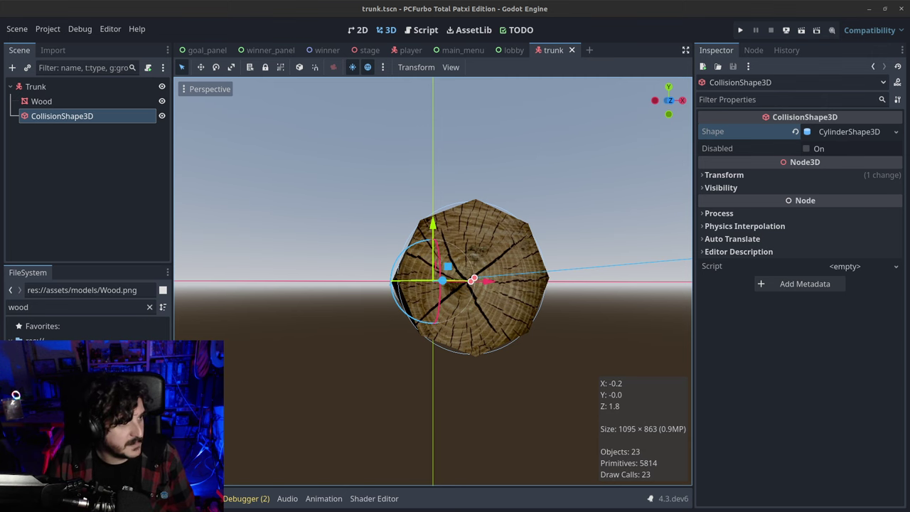
Switch to Chromium, bring up the stone-lifting and DUELO DE AIZKOLARIS reference videos, and skip the latter ahead to about 2:10.
{"action": "left_click_drag", "start_coordinate": [0, 64], "coordinate": [401, 54]}
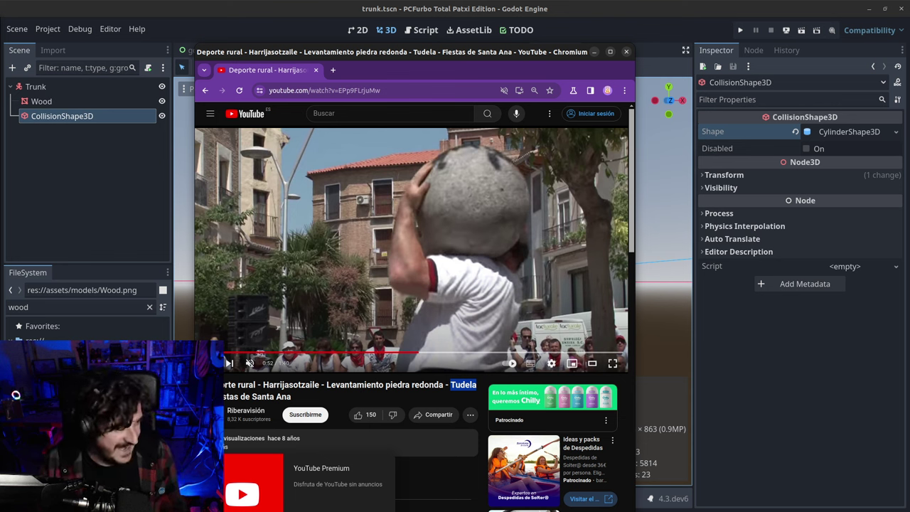
{"action": "key", "text": "alt+Tab"}
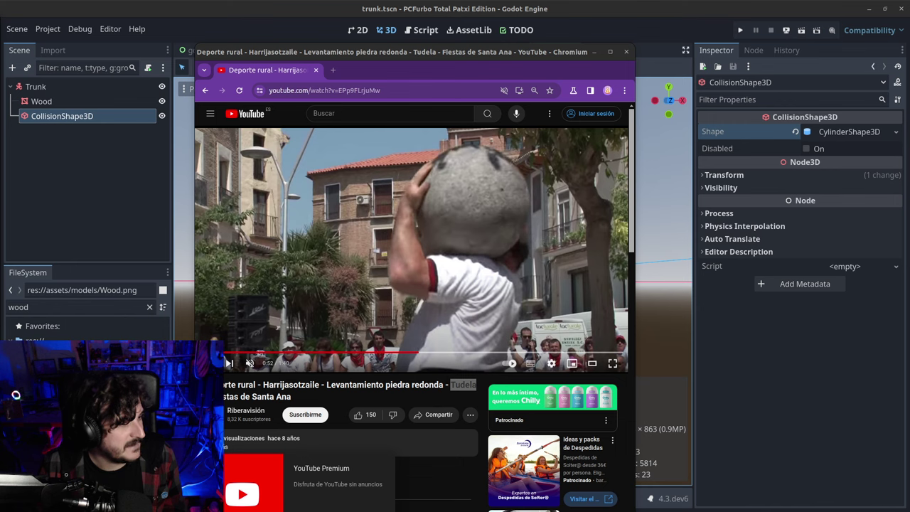
{"action": "key", "text": "alt+Tab"}
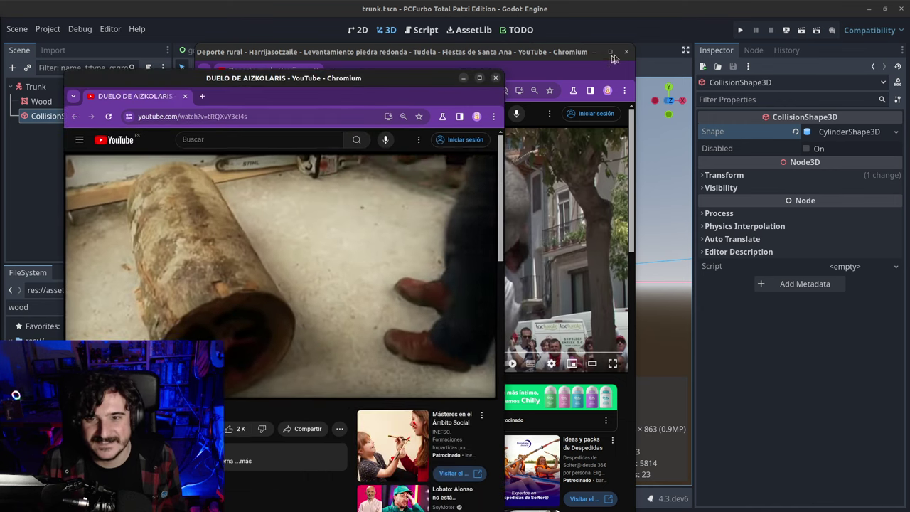
{"action": "left_click", "coordinate": [610, 51]}
{"action": "left_click_drag", "start_coordinate": [368, 101], "coordinate": [482, 82]}
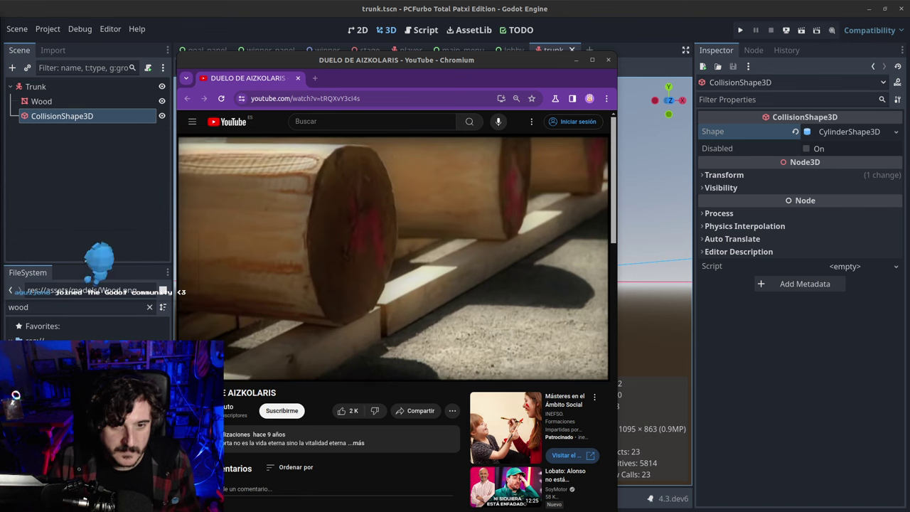
{"action": "left_click_drag", "start_coordinate": [195, 361], "coordinate": [239, 362]}
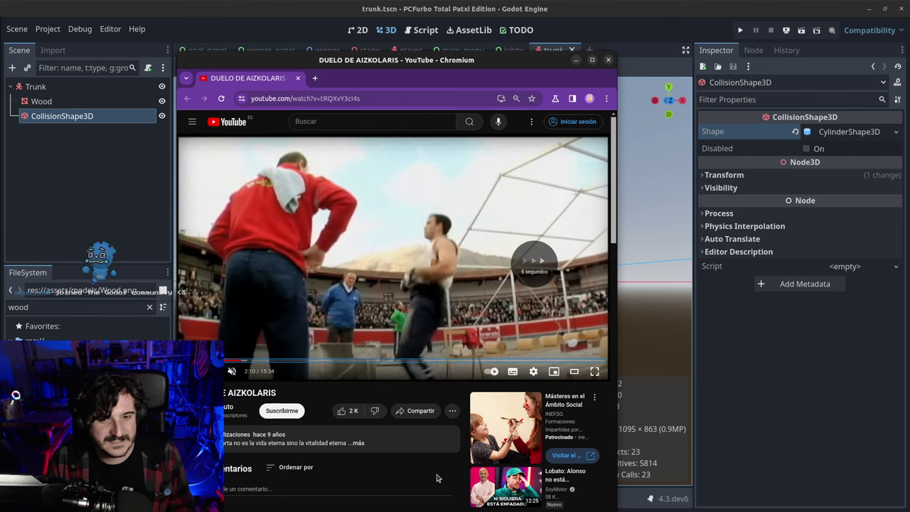
Skip the DUELO DE AIZKOLARIS reference video ahead to about 9:18 and 10:29, and close the browser window.
{"action": "key", "text": "Right"}
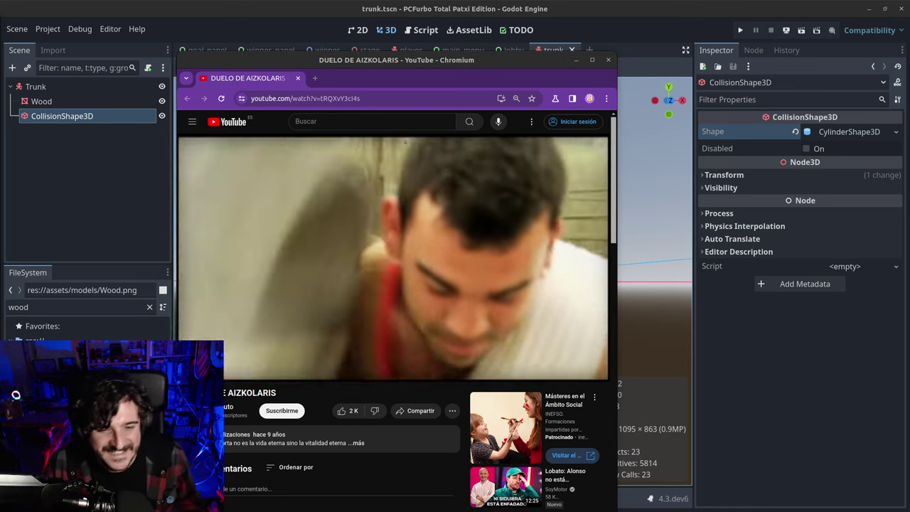
{"action": "left_click", "coordinate": [295, 361]}
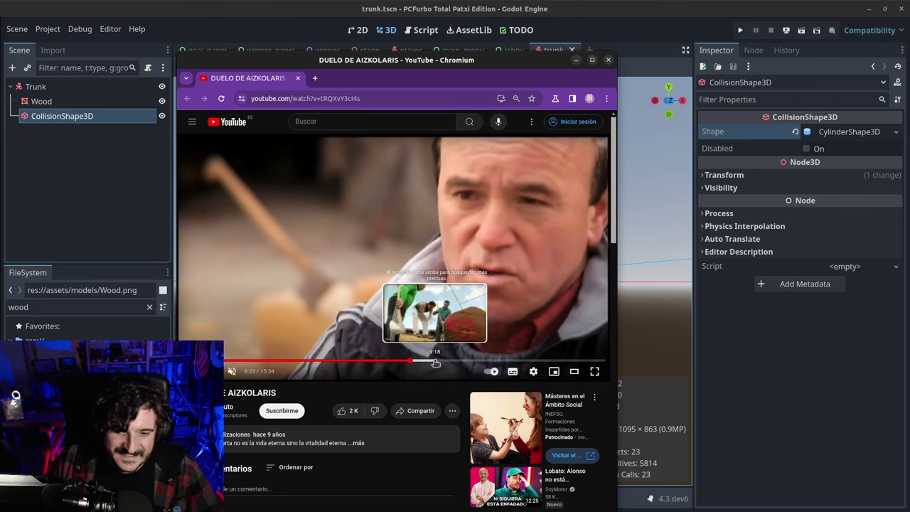
{"action": "left_click_drag", "start_coordinate": [433, 363], "coordinate": [435, 363]}
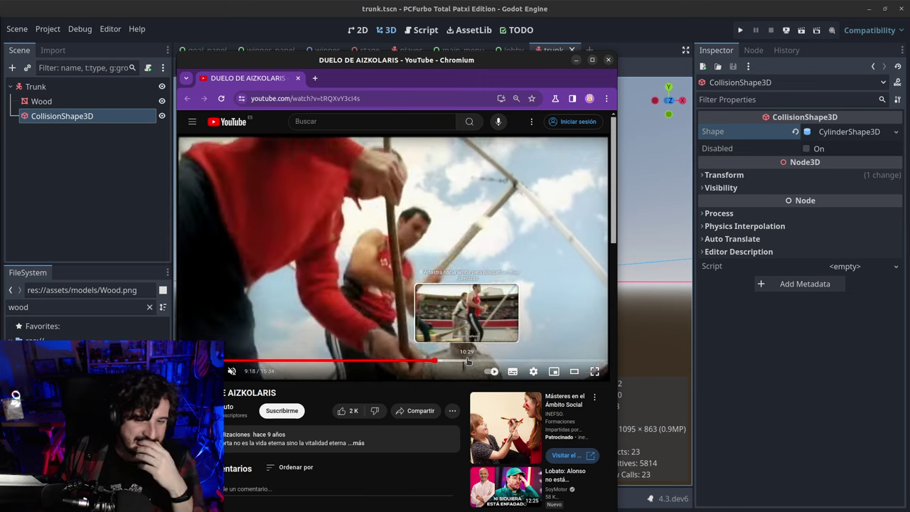
{"action": "left_click", "coordinate": [467, 362]}
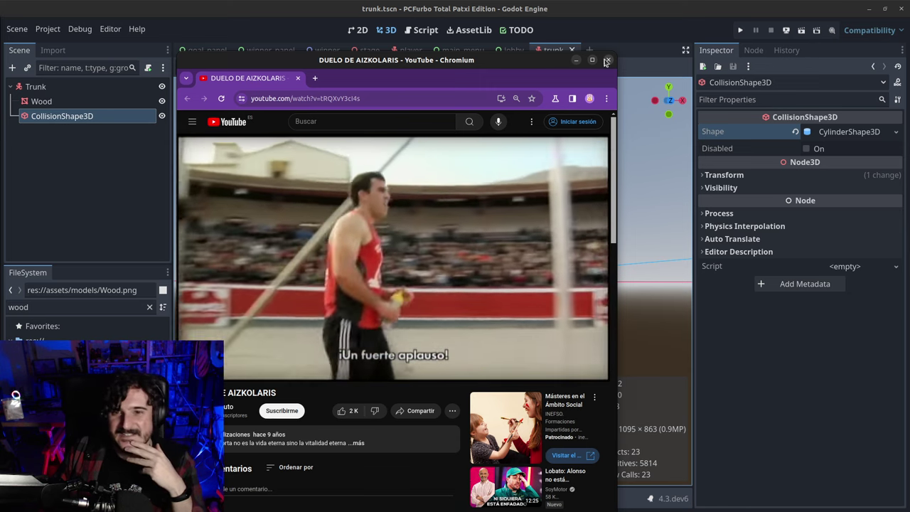
{"action": "left_click", "coordinate": [606, 61]}
Check the collision cylinder around the log from several angles and save the trunk scene.
{"action": "middle_click_drag", "start_coordinate": [381, 263], "coordinate": [350, 272]}
{"action": "scroll", "coordinate": [349, 271], "scroll_direction": "down", "scroll_amount": 5}
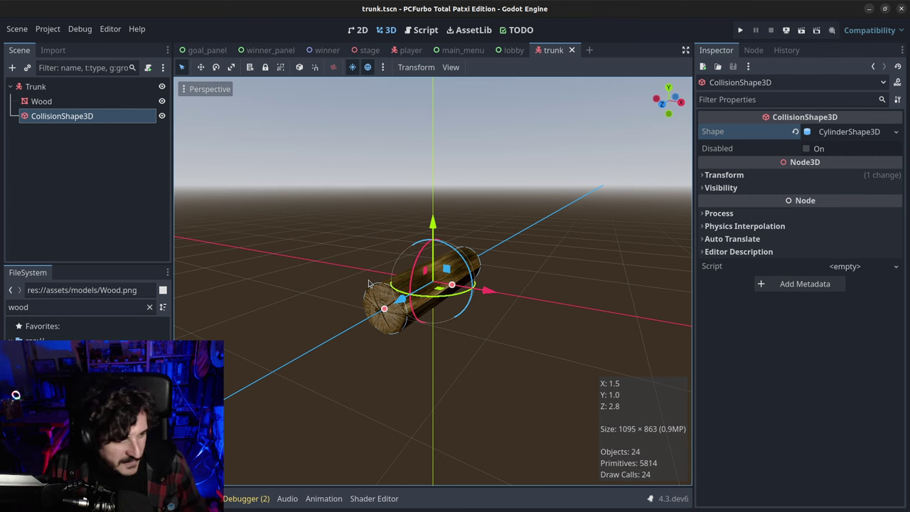
{"action": "middle_click_drag", "start_coordinate": [388, 282], "coordinate": [406, 306]}
{"action": "key", "text": "ctrl+s"}
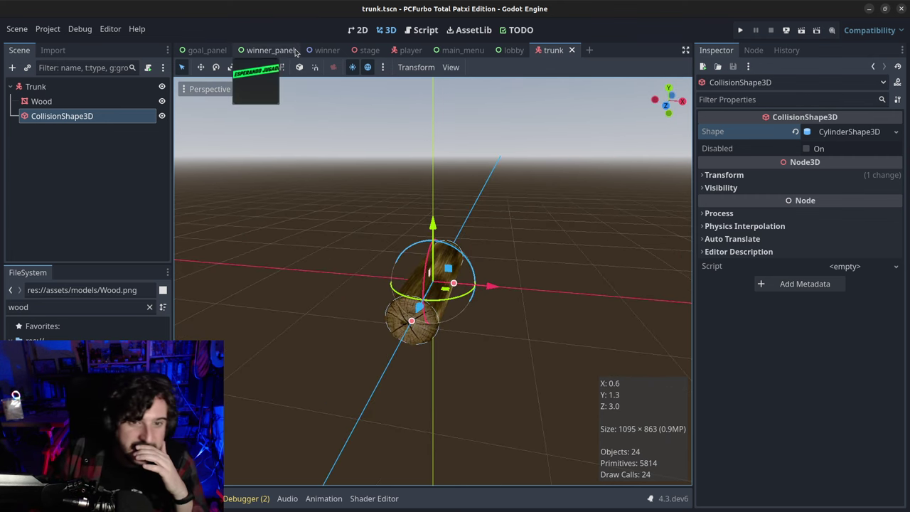
Open the stage scene, select its Stage root, and change the 3D view to a single viewport.
{"action": "left_click", "coordinate": [369, 50]}
{"action": "left_click", "coordinate": [49, 89]}
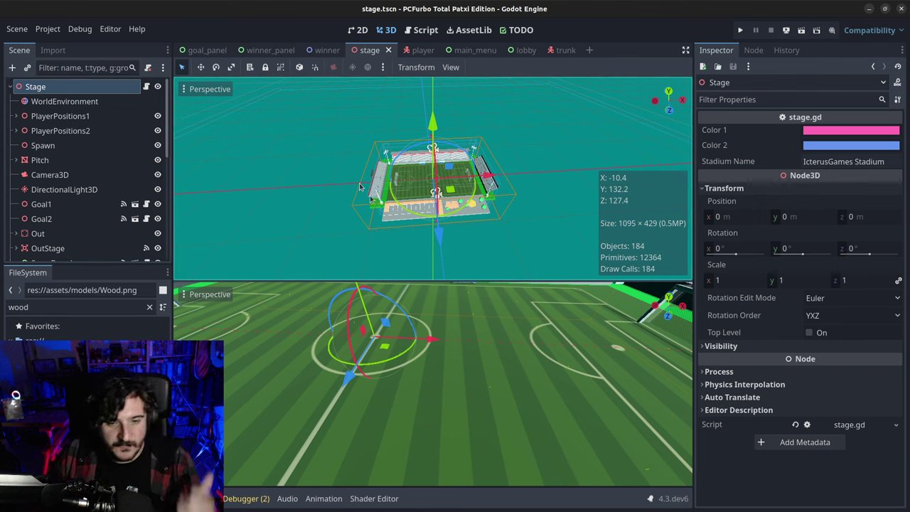
{"action": "left_click", "coordinate": [451, 67]}
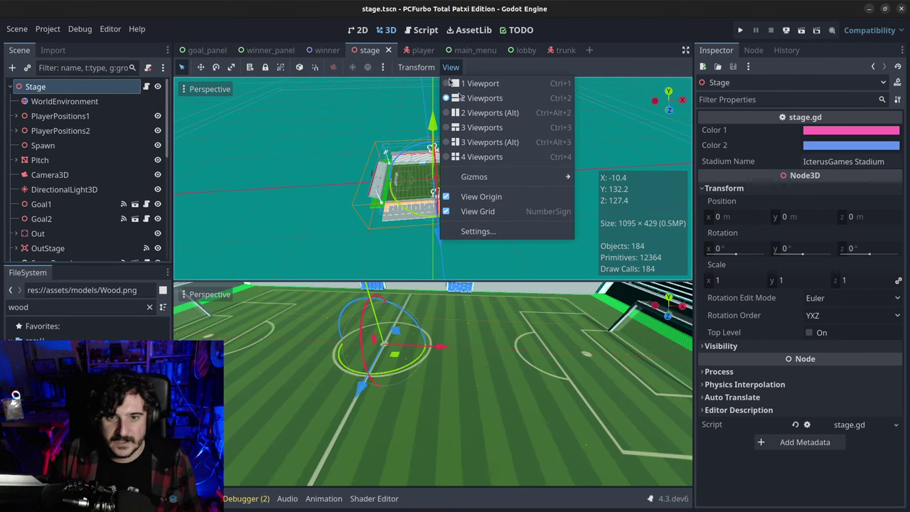
{"action": "left_click", "coordinate": [480, 83]}
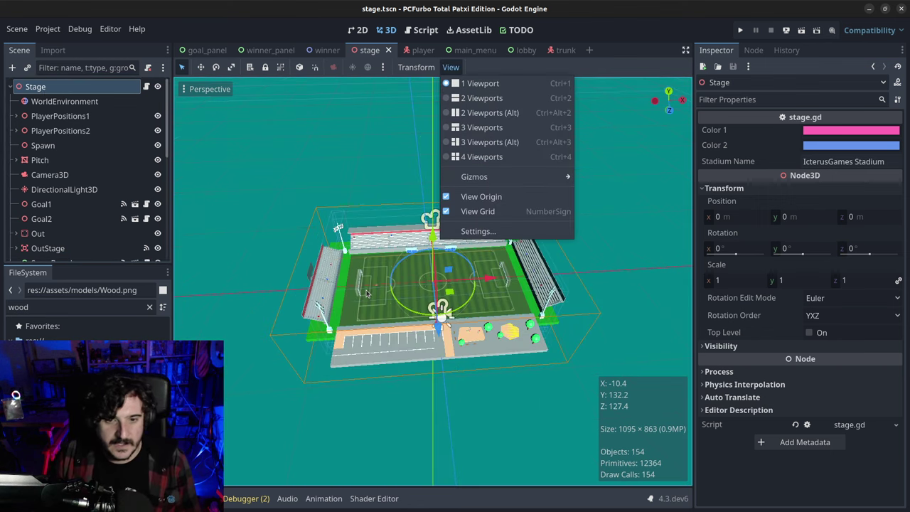
{"action": "left_click", "coordinate": [367, 294]}
Filter the project files for "trunk" and place an instance of trunk.tscn in the stage scene.
{"action": "scroll", "coordinate": [368, 278], "scroll_direction": "up", "scroll_amount": 6}
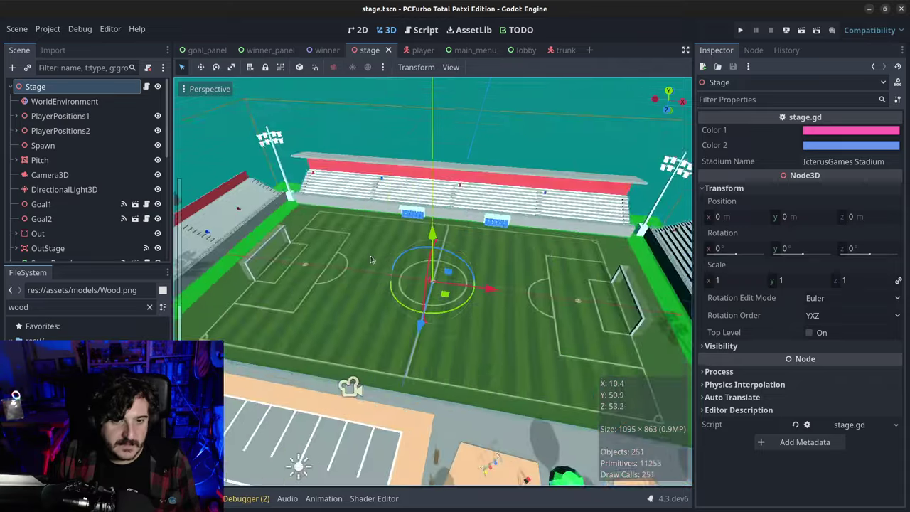
{"action": "middle_click_drag", "start_coordinate": [369, 260], "coordinate": [245, 262]}
{"action": "scroll", "coordinate": [245, 262], "scroll_direction": "up", "scroll_amount": 2}
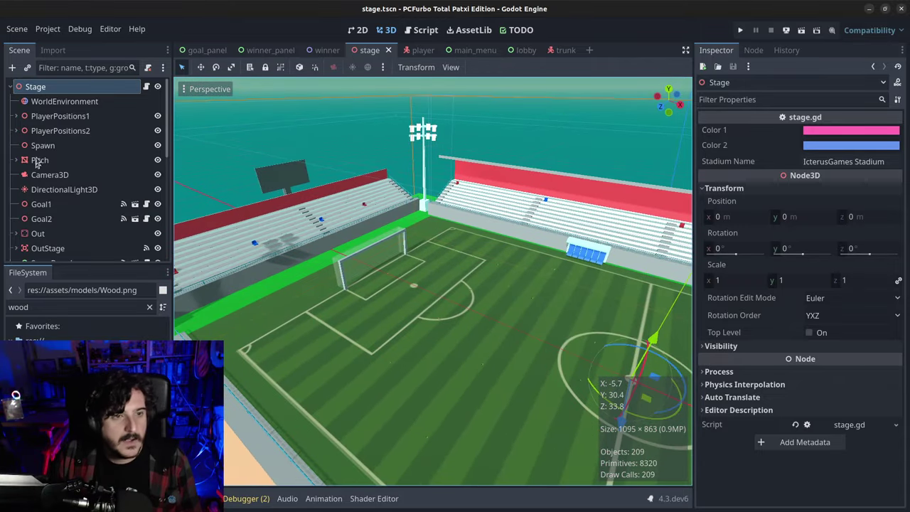
{"action": "double_click", "coordinate": [60, 307]}
{"action": "type", "text": "tr"}
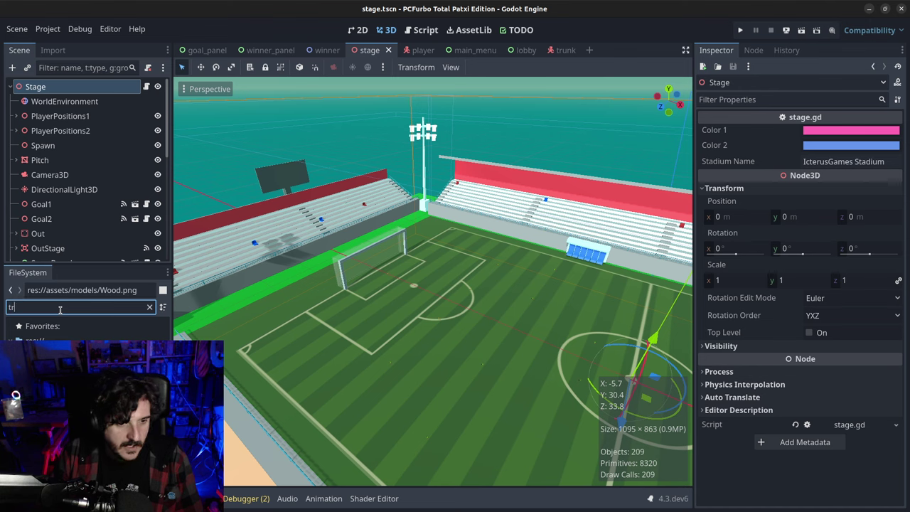
{"action": "type", "text": "unk"}
{"action": "key", "text": "Down"}
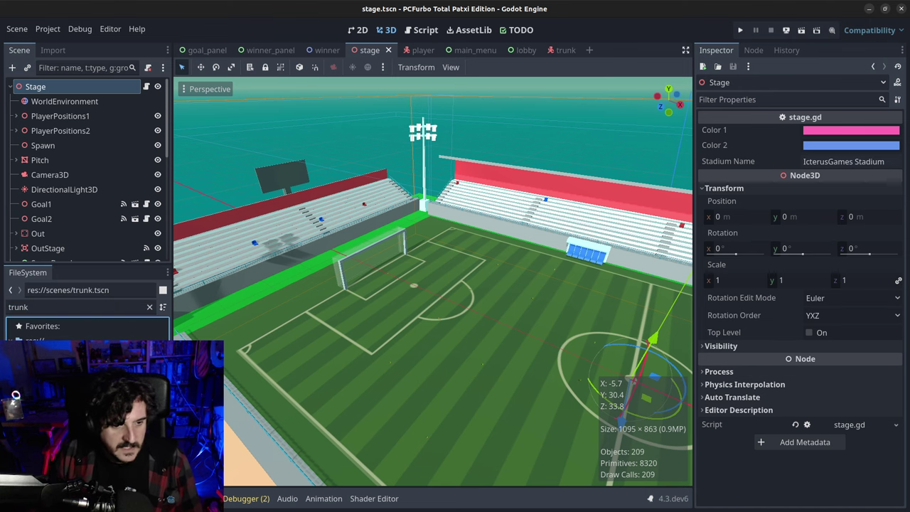
{"action": "left_click_drag", "start_coordinate": [291, 348], "coordinate": [464, 256]}
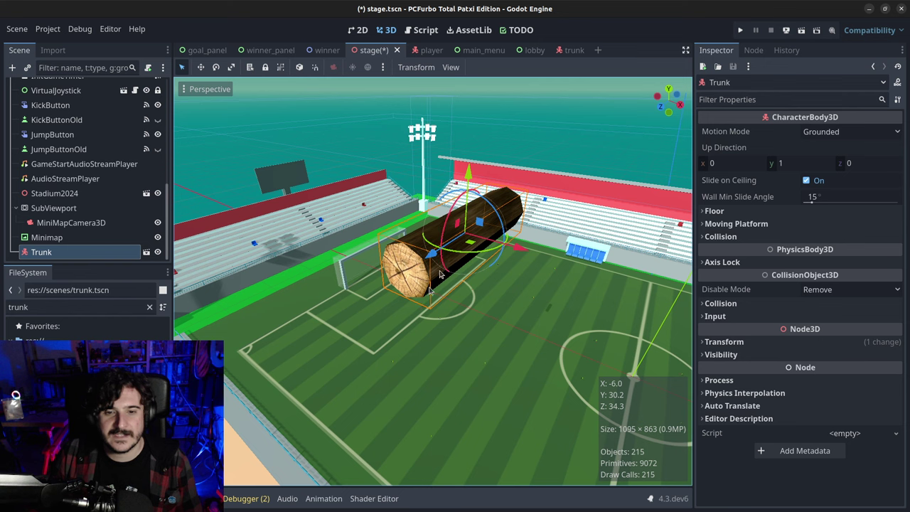
Set the Trunk instance's position to 0, 0, 0 on the x, y and z axes.
{"action": "left_click", "coordinate": [772, 342]}
{"action": "left_click", "coordinate": [732, 370]}
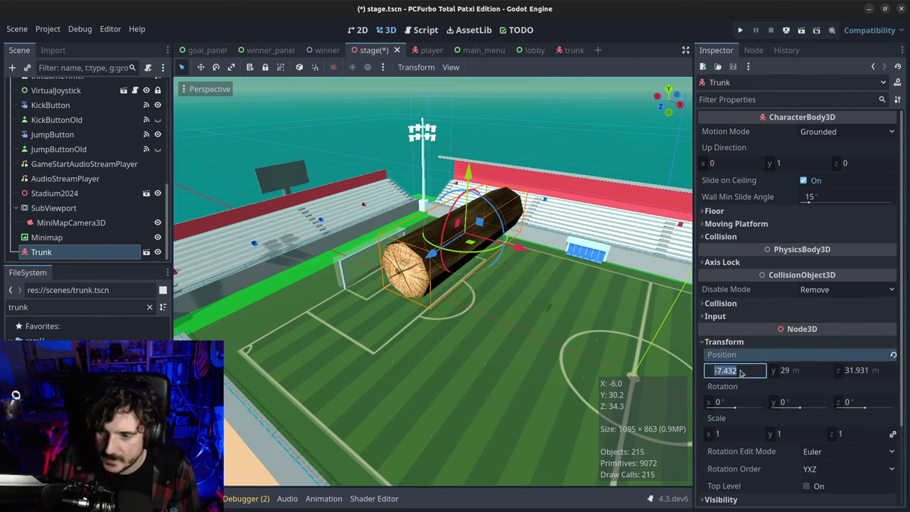
{"action": "type", "text": "0"}
{"action": "key", "text": "Tab"}
{"action": "type", "text": "0"}
{"action": "key", "text": "Tab"}
{"action": "type", "text": "0"}
{"action": "key", "text": "Return"}
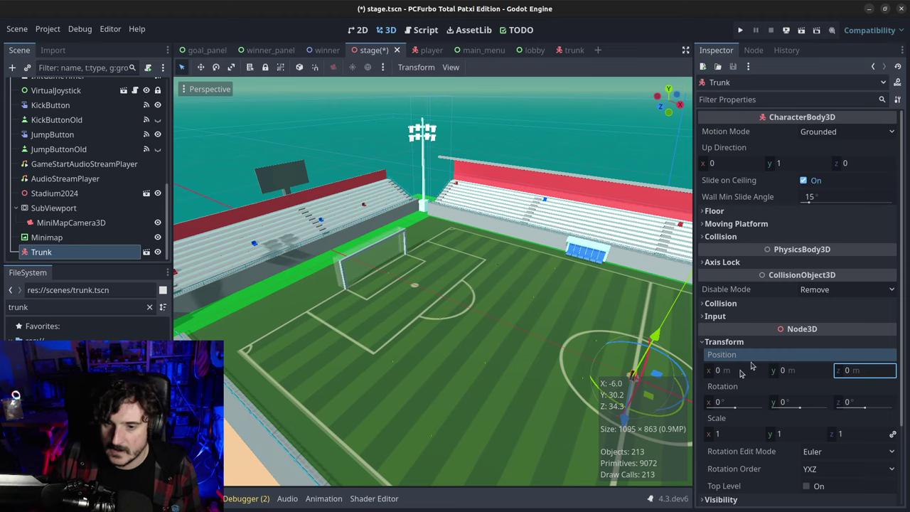
Raise the Trunk to a y position of about 0.372 m and set its uniform scale to 2.
{"action": "right_click_drag", "start_coordinate": [427, 284], "coordinate": [516, 204]}
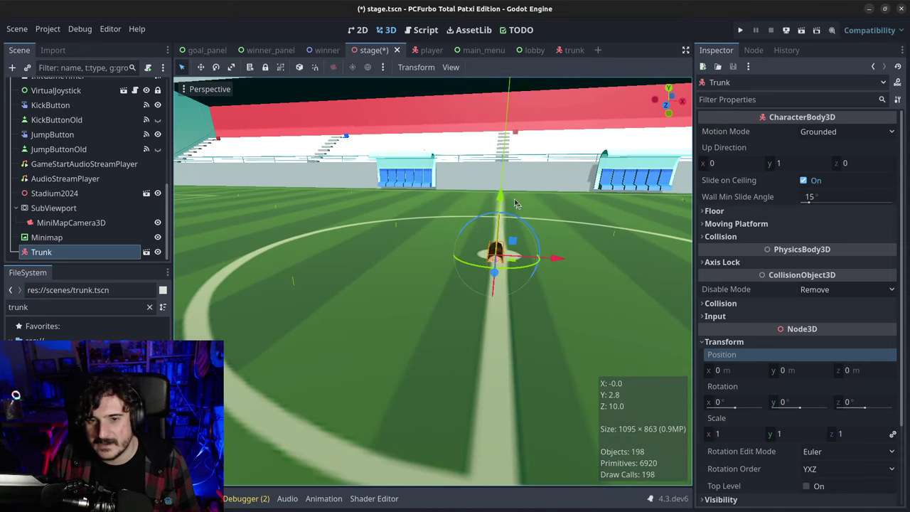
{"action": "left_click_drag", "start_coordinate": [516, 204], "coordinate": [505, 181]}
{"action": "right_click_drag", "start_coordinate": [503, 182], "coordinate": [441, 187]}
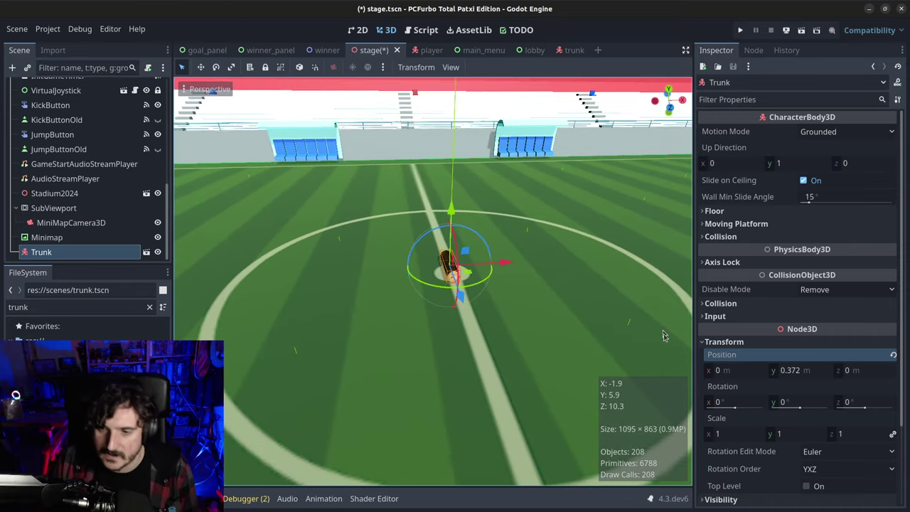
{"action": "left_click", "coordinate": [746, 435]}
{"action": "type", "text": "2"}
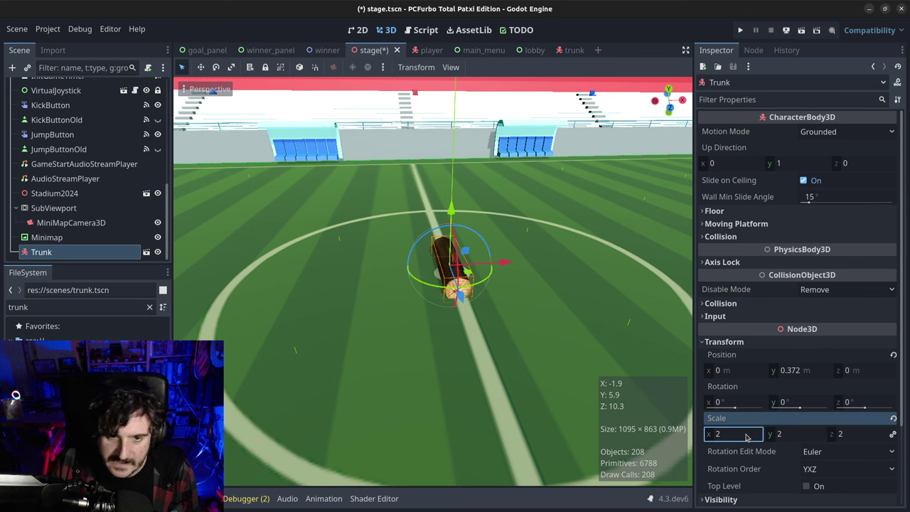
{"action": "key", "text": "Return"}
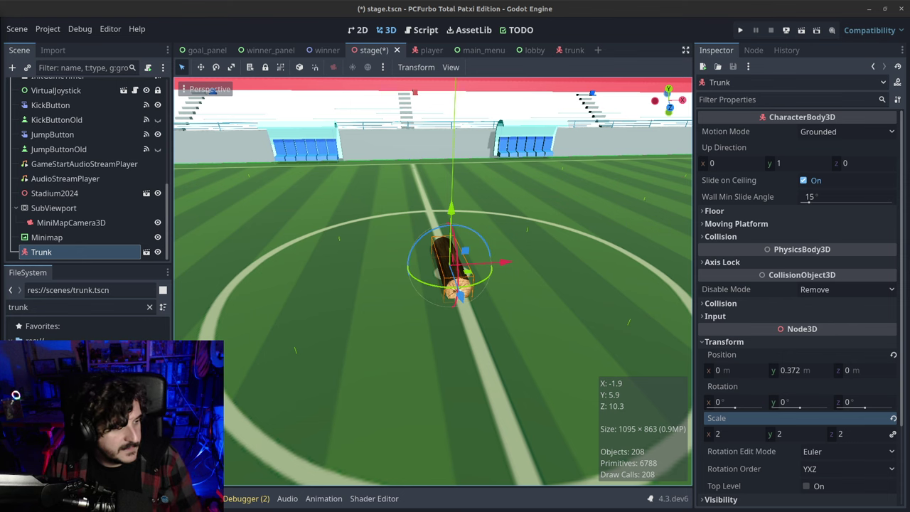
Raise the enlarged Trunk to a y position of about 0.626 m so it rests on the pitch, and save the stage.
{"action": "scroll", "coordinate": [465, 274], "scroll_direction": "down", "scroll_amount": 3}
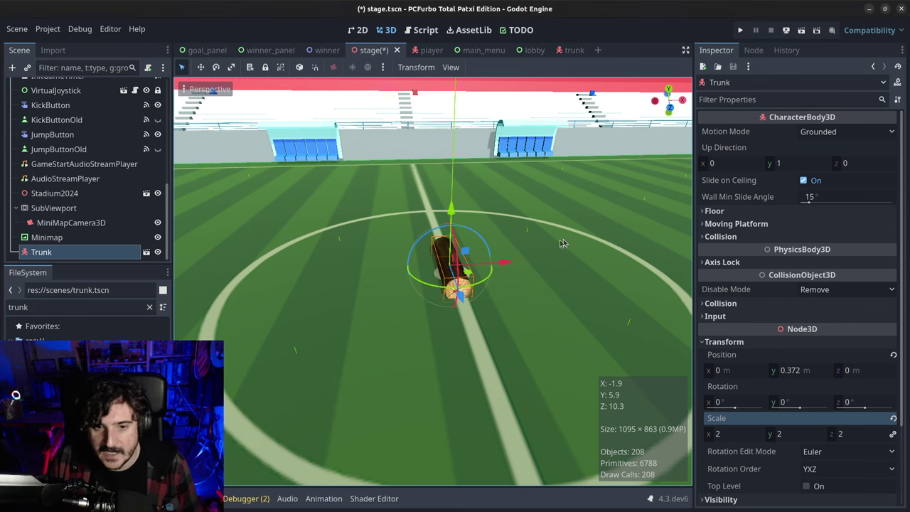
{"action": "middle_click_drag", "start_coordinate": [465, 273], "coordinate": [329, 246]}
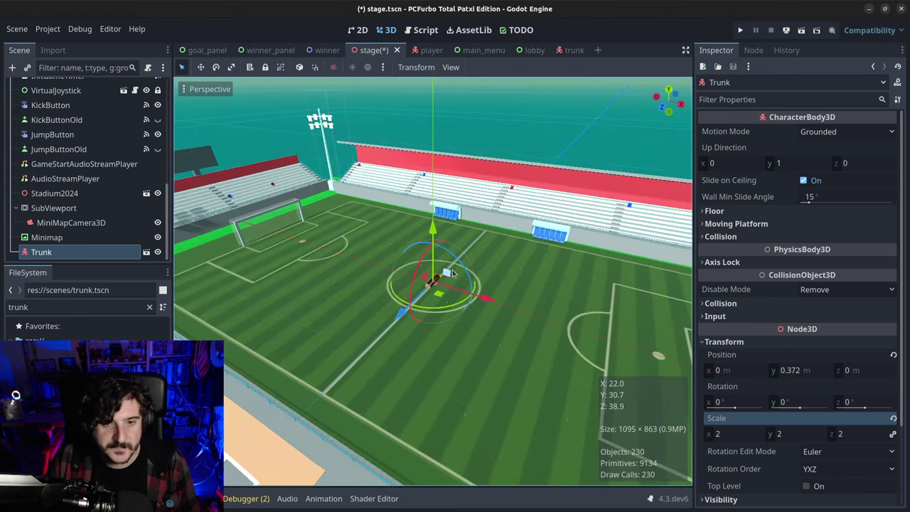
{"action": "scroll", "coordinate": [452, 269], "scroll_direction": "up", "scroll_amount": 5}
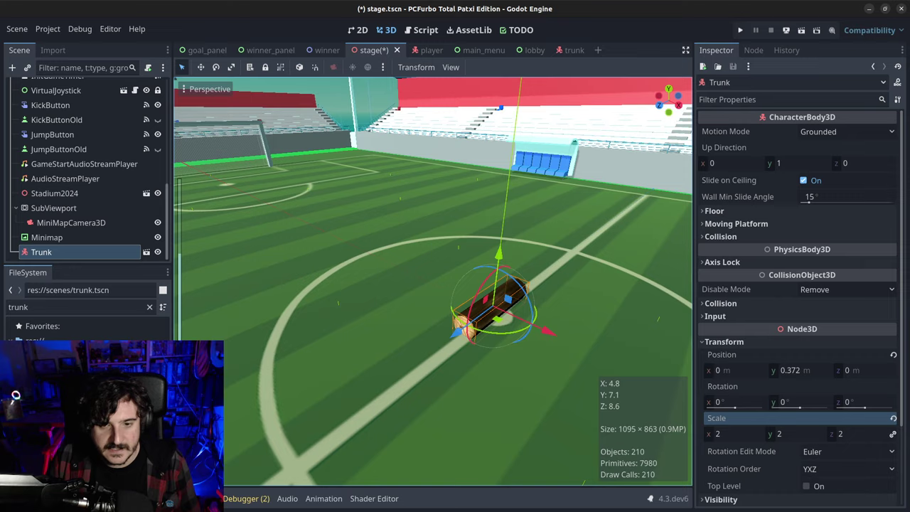
{"action": "middle_click_drag", "start_coordinate": [497, 260], "coordinate": [519, 259]}
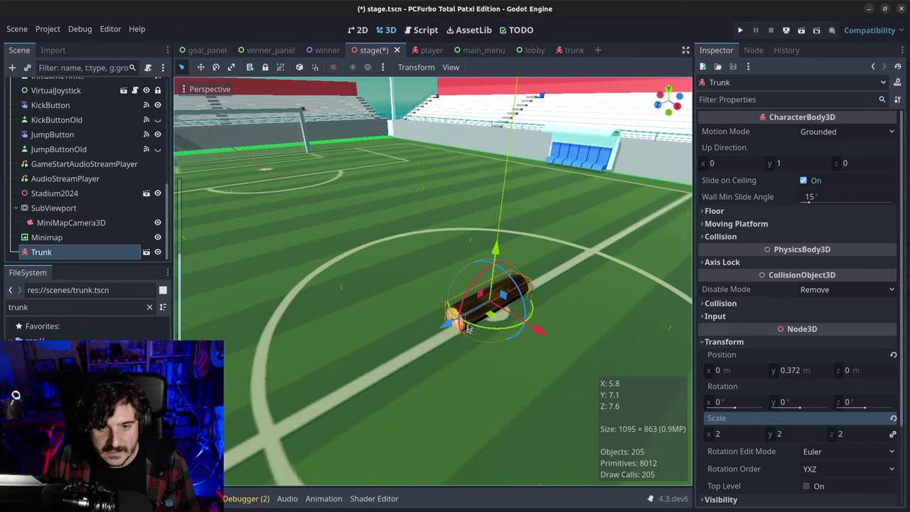
{"action": "left_click_drag", "start_coordinate": [497, 255], "coordinate": [496, 241]}
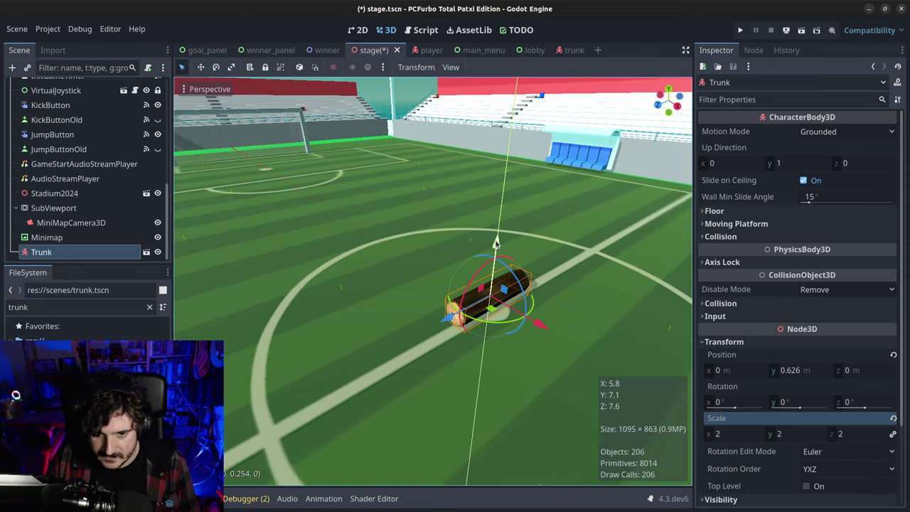
{"action": "middle_click_drag", "start_coordinate": [496, 241], "coordinate": [497, 283]}
{"action": "key", "text": "ctrl+s"}
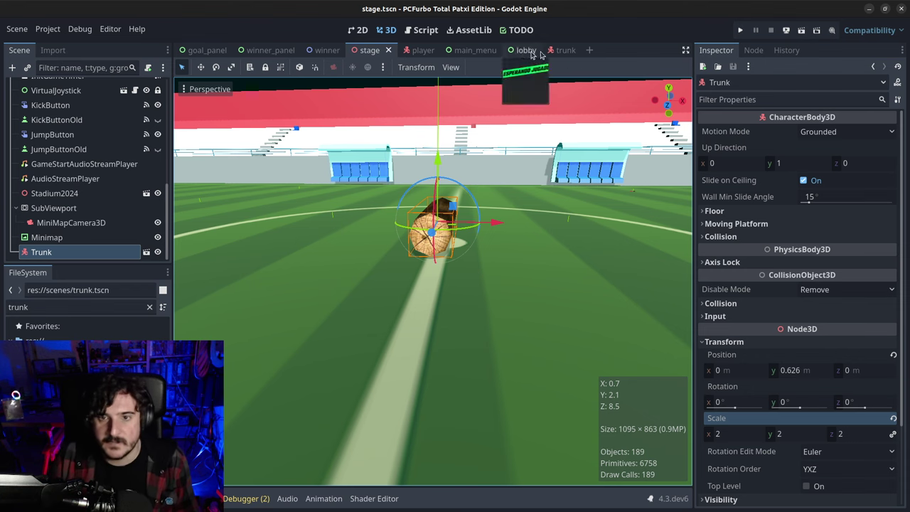
In the trunk scene, attach a new GDScript res://scenes/trunk.gd to the Trunk root using the CharacterBody3D: Basic Movement template.
{"action": "left_click", "coordinate": [561, 50]}
{"action": "left_click", "coordinate": [76, 87]}
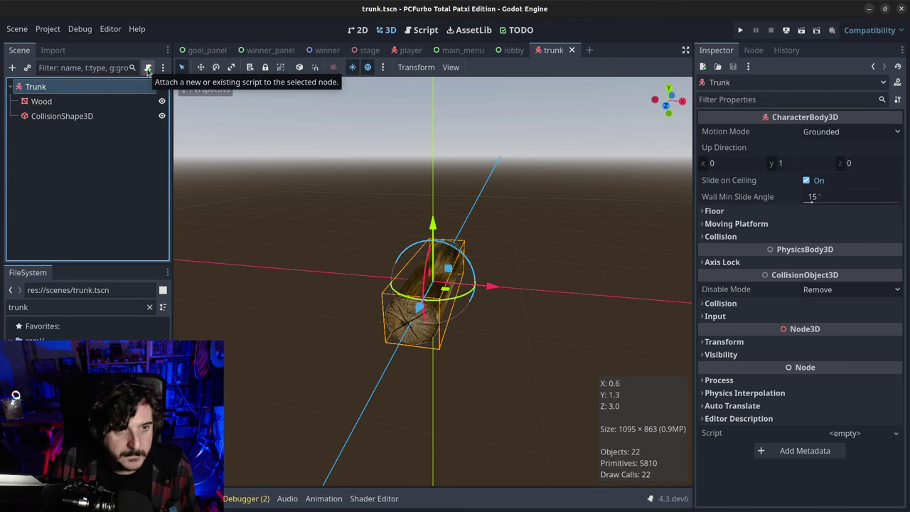
{"action": "left_click", "coordinate": [148, 68]}
{"action": "left_click", "coordinate": [506, 367]}
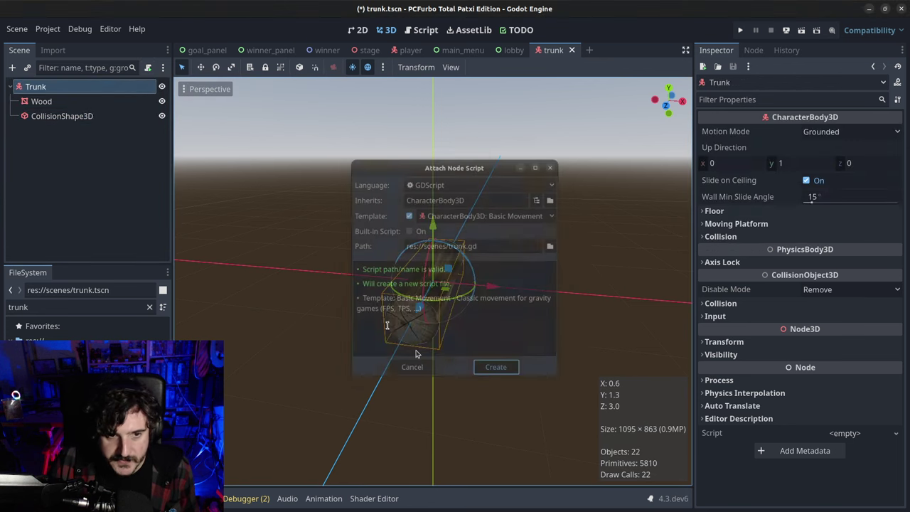
Examine the template's _physics_process code in trunk.gd, covering gravity, jump and input direction handling.
{"action": "scroll", "coordinate": [434, 274], "scroll_direction": "down", "scroll_amount": 2}
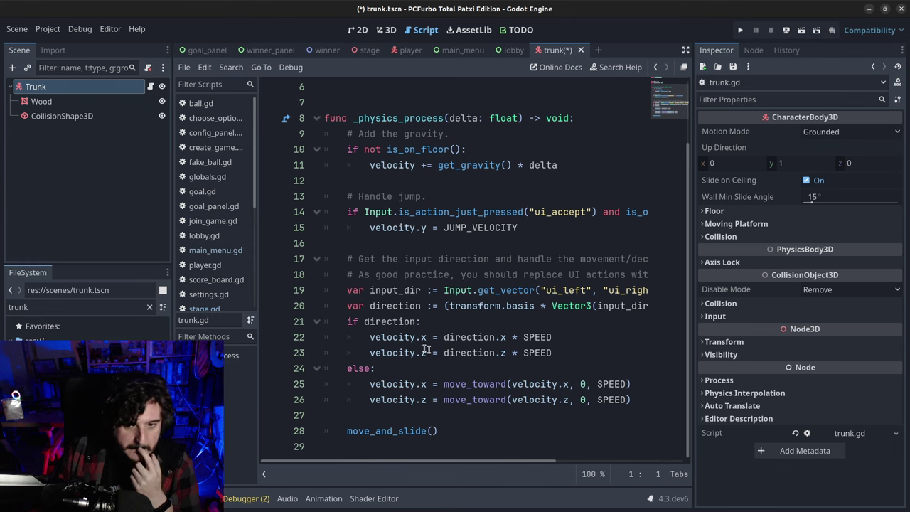
{"action": "scroll", "coordinate": [427, 350], "scroll_direction": "up", "scroll_amount": 2}
{"action": "scroll", "coordinate": [428, 349], "scroll_direction": "down", "scroll_amount": 2}
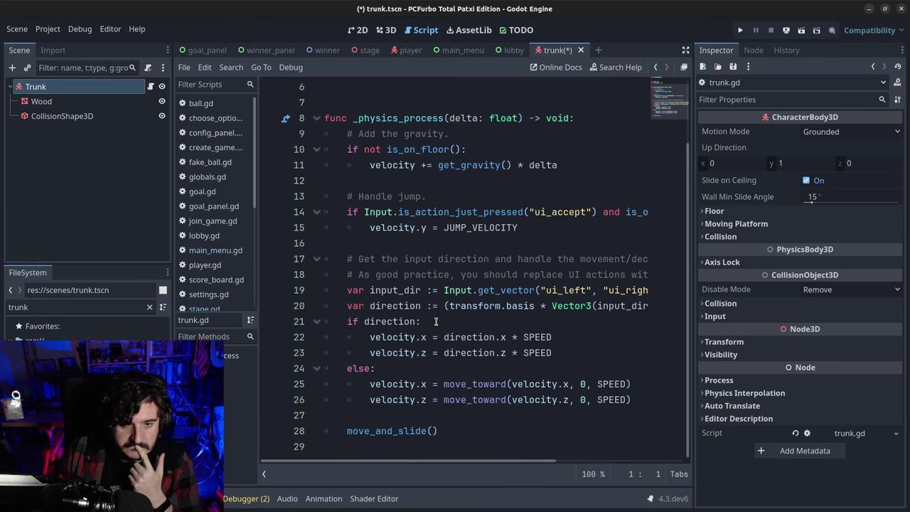
{"action": "left_click", "coordinate": [433, 290]}
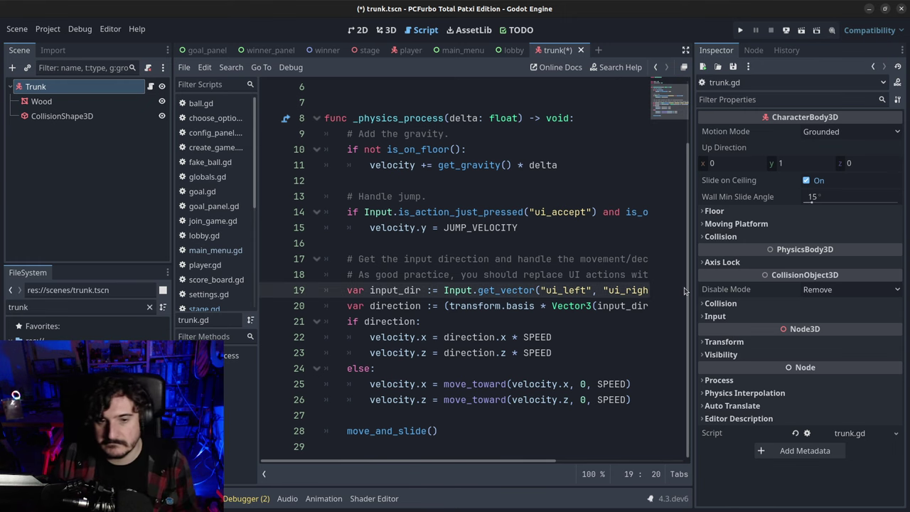
{"action": "key", "text": "Right"}
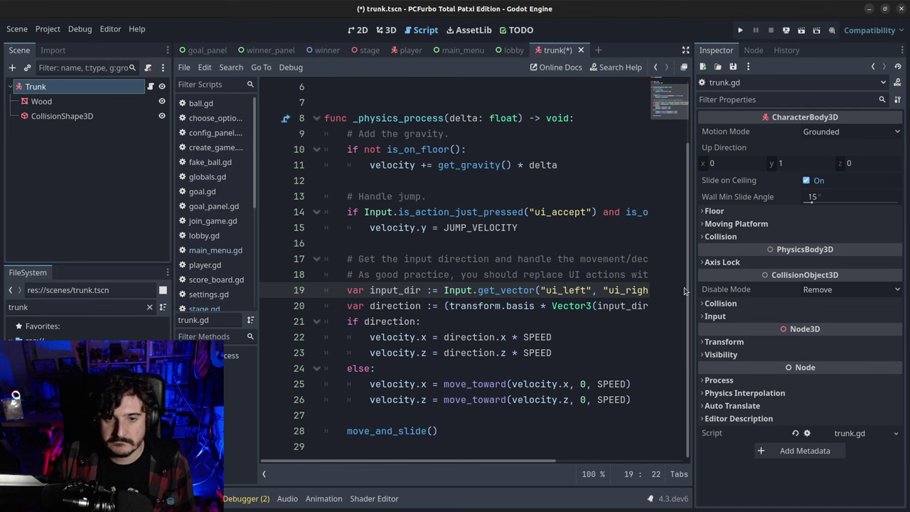
{"action": "key", "text": "Down"}
{"action": "key", "text": "Up"}
{"action": "key", "text": "Left"}
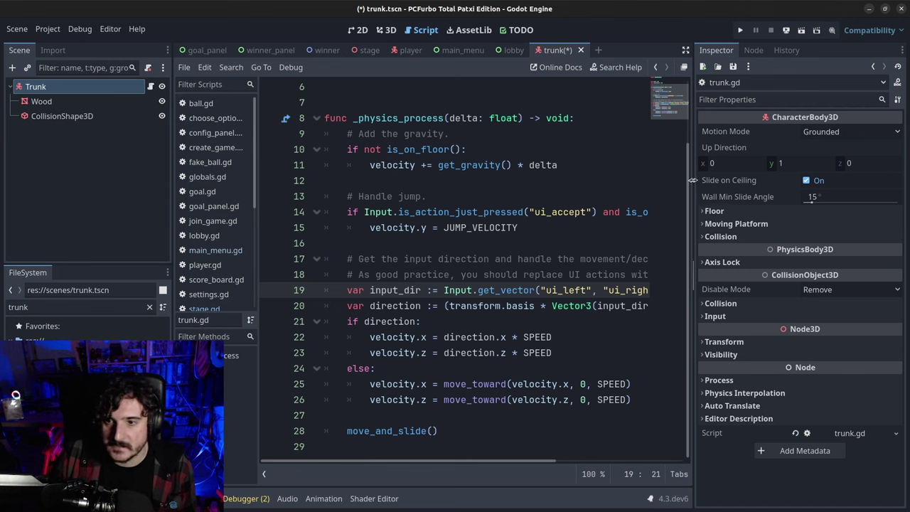
Widen the script editor by narrowing the Inspector and Scene docks, and place the cursor in the jump condition on line 14.
{"action": "left_click_drag", "start_coordinate": [692, 183], "coordinate": [791, 183]}
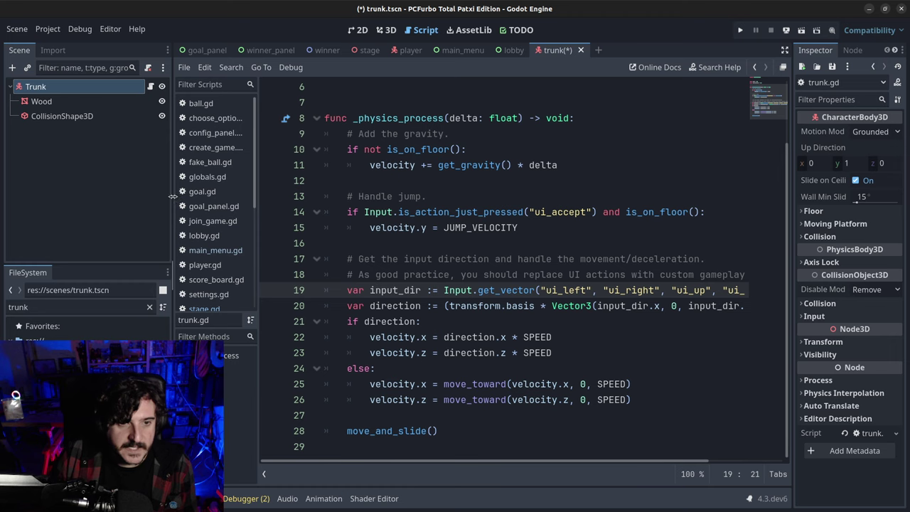
{"action": "left_click_drag", "start_coordinate": [172, 196], "coordinate": [123, 196]}
{"action": "left_click", "coordinate": [400, 211]}
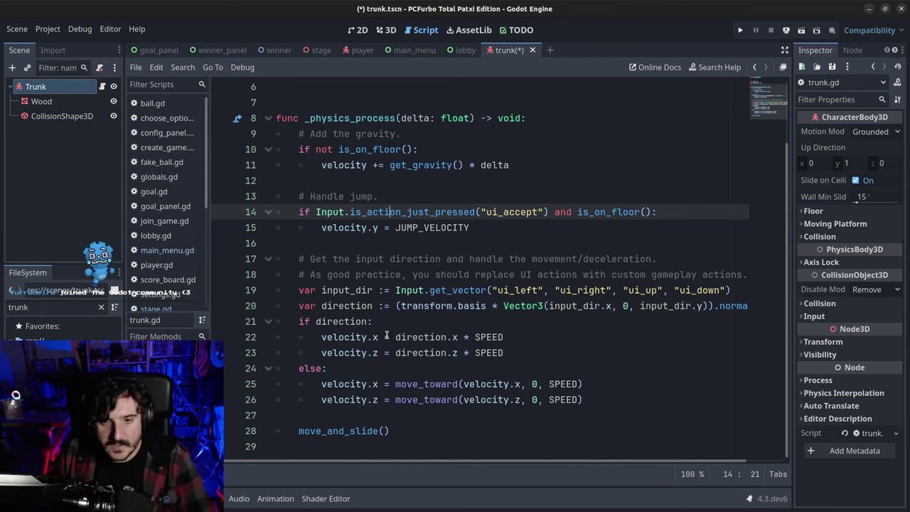
Delete the gravity comment and the whole jump-handling block from _physics_process, keeping the is_on_floor gravity code.
{"action": "left_click_drag", "start_coordinate": [467, 235], "coordinate": [193, 134]}
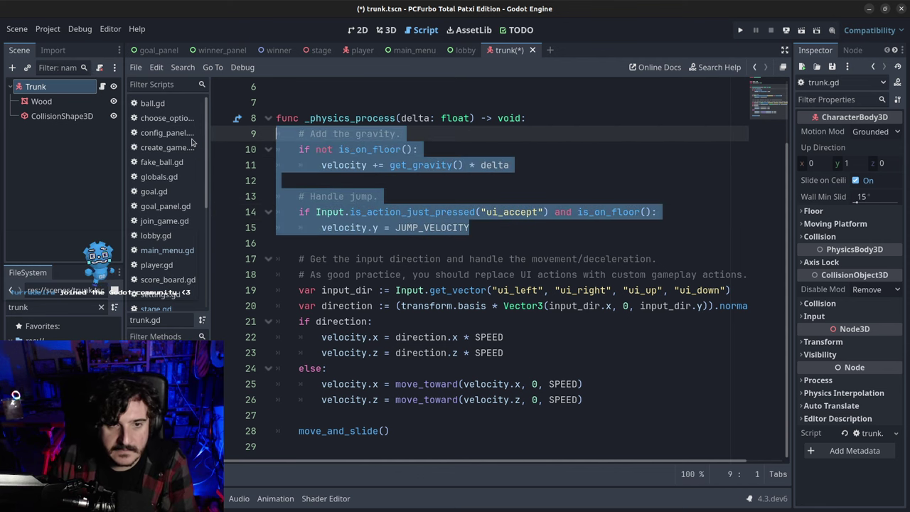
{"action": "left_click", "coordinate": [434, 184]}
{"action": "left_click_drag", "start_coordinate": [436, 150], "coordinate": [276, 134]}
{"action": "key", "text": "BackSpace"}
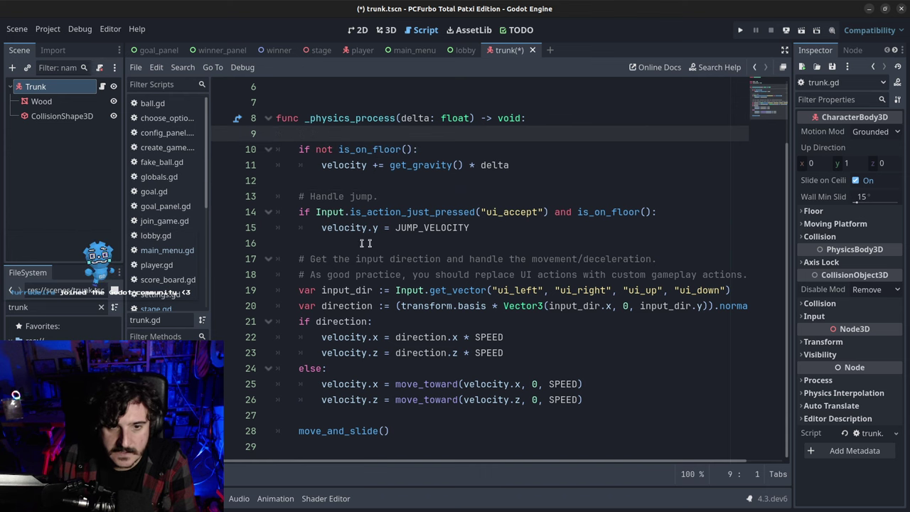
{"action": "left_click_drag", "start_coordinate": [284, 243], "coordinate": [278, 181]}
{"action": "key", "text": "BackSpace"}
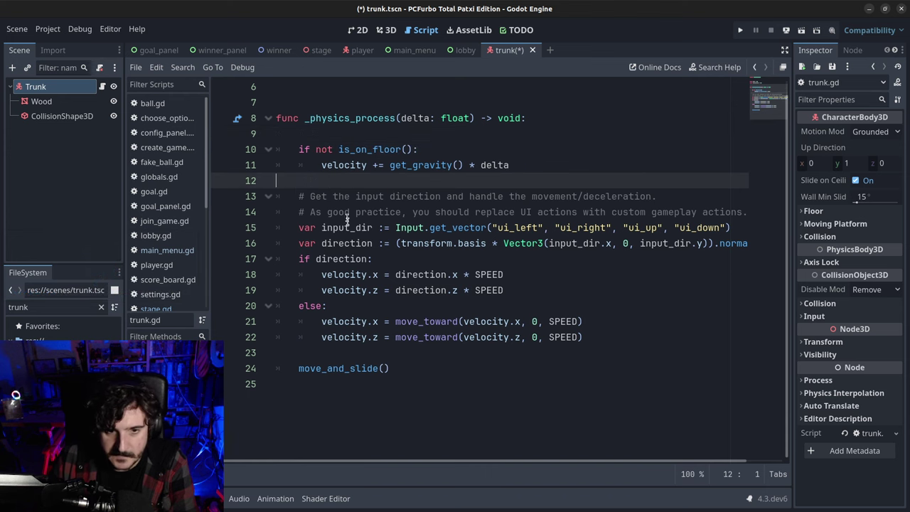
Replace the Input.get_vector call assigned to input_dir with the start of a Vector( constructor.
{"action": "left_click", "coordinate": [736, 227]}
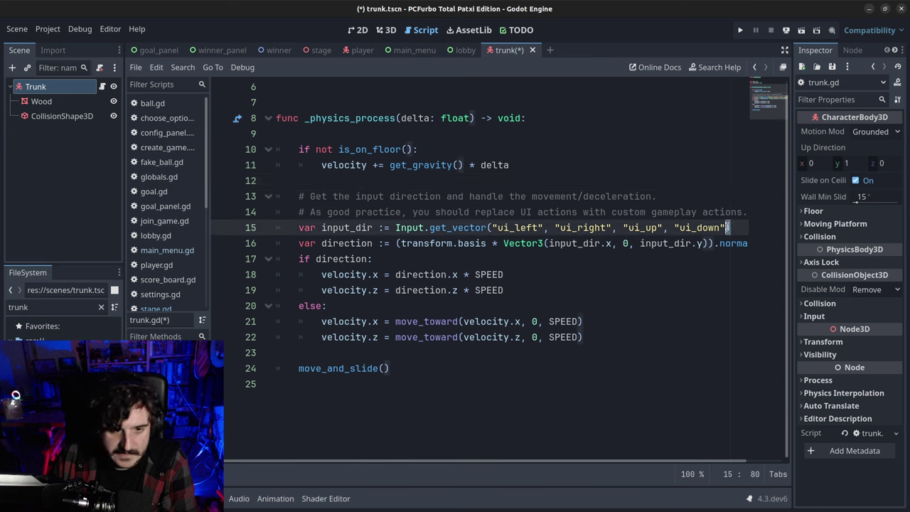
{"action": "left_click", "coordinate": [392, 228]}
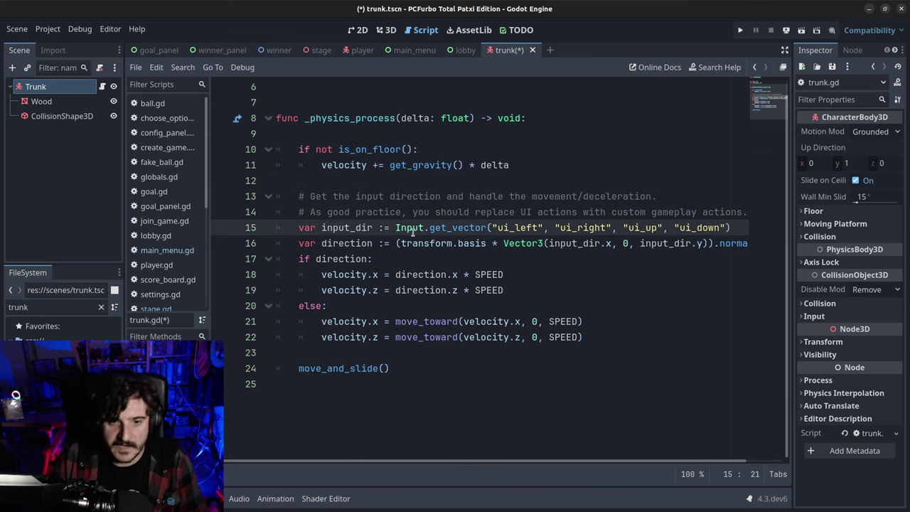
{"action": "key", "text": "Right"}
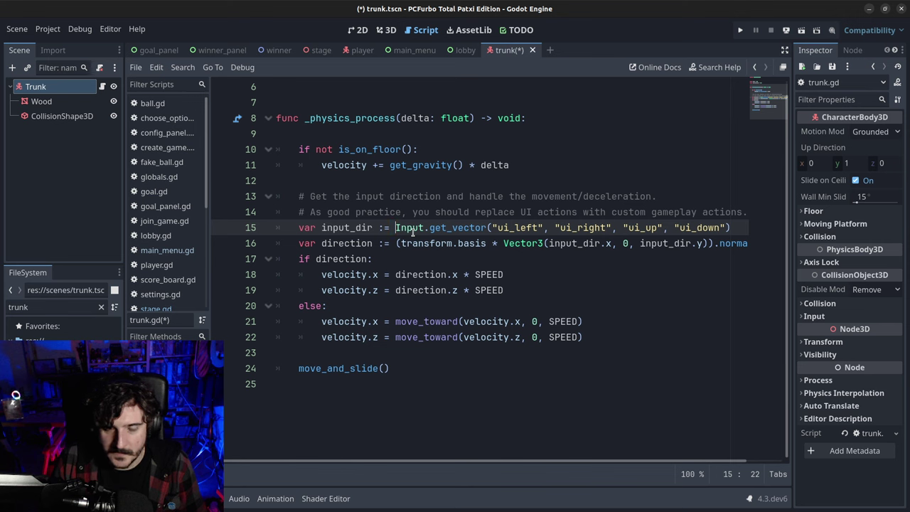
{"action": "key", "text": "shift+End"}
{"action": "key", "text": "Delete"}
{"action": "type", "text": "V"}
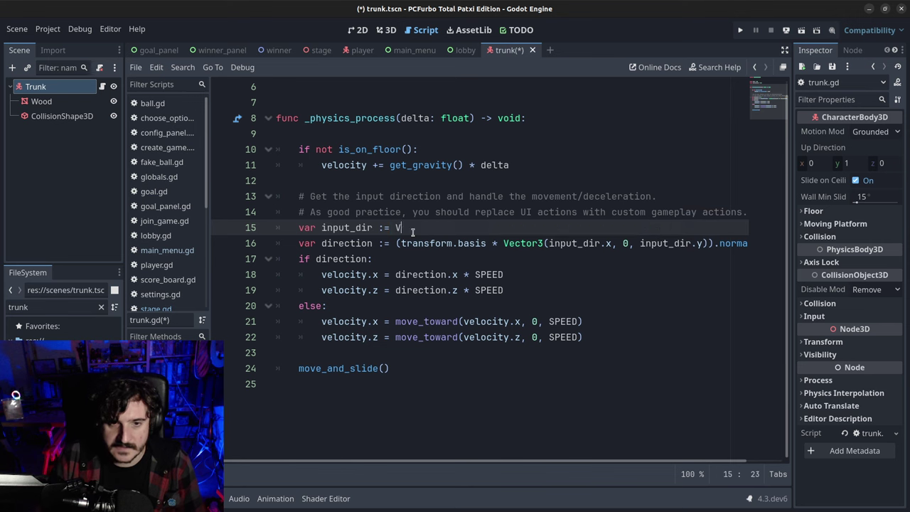
{"action": "type", "text": "ector("}
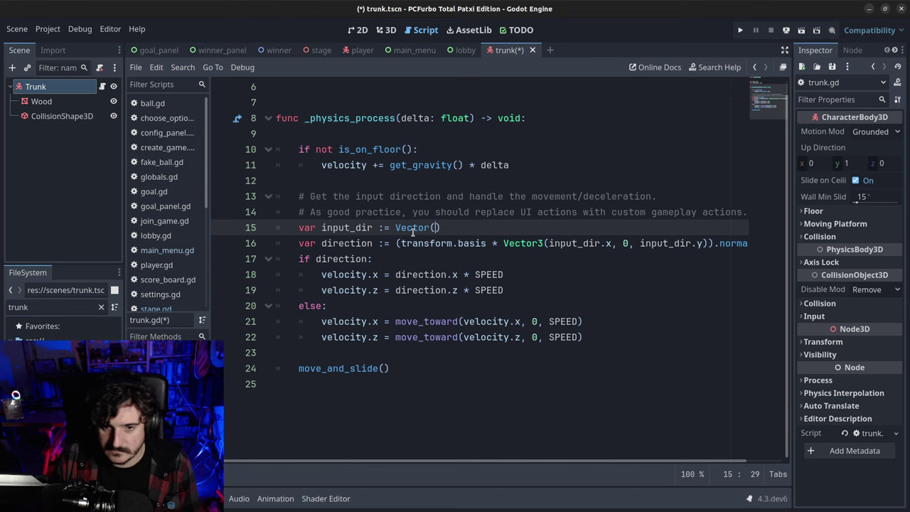
Change the value assigned to input_dir on line 15 of the trunk script to Vector2i().
{"action": "key", "text": "BackSpace"}
{"action": "type", "text": "i"}
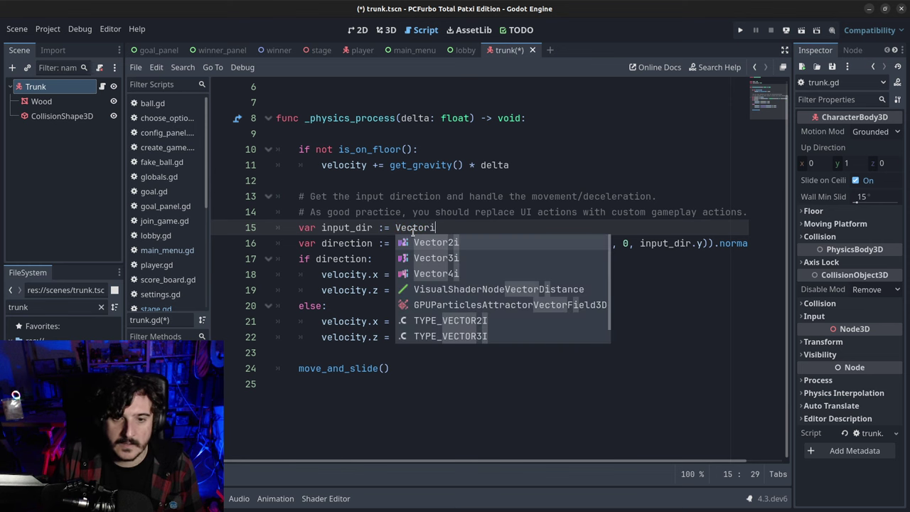
{"action": "key", "text": "Return"}
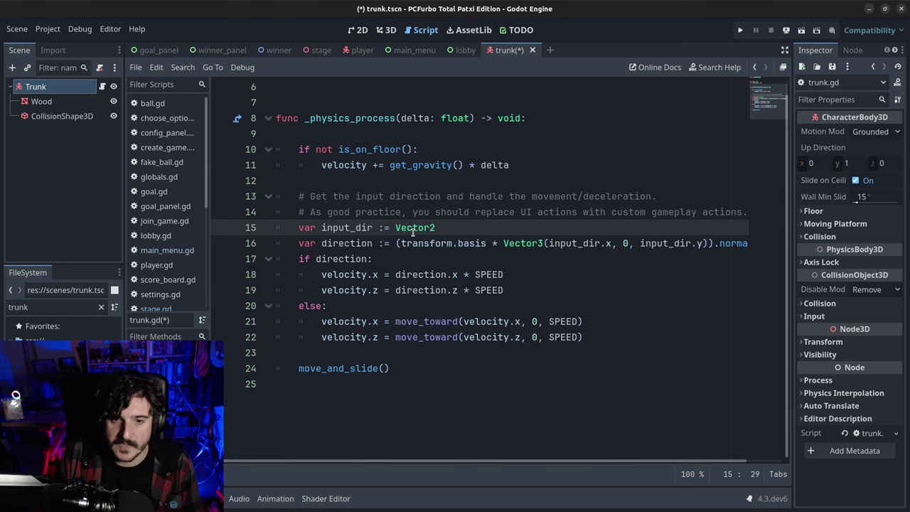
{"action": "type", "text": "i"}
{"action": "key", "text": "Return"}
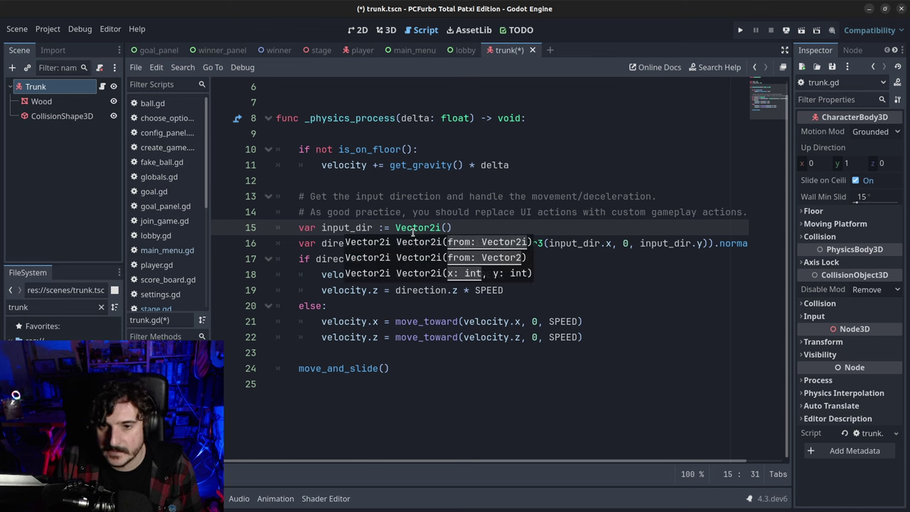
{"action": "key", "text": "Up"}
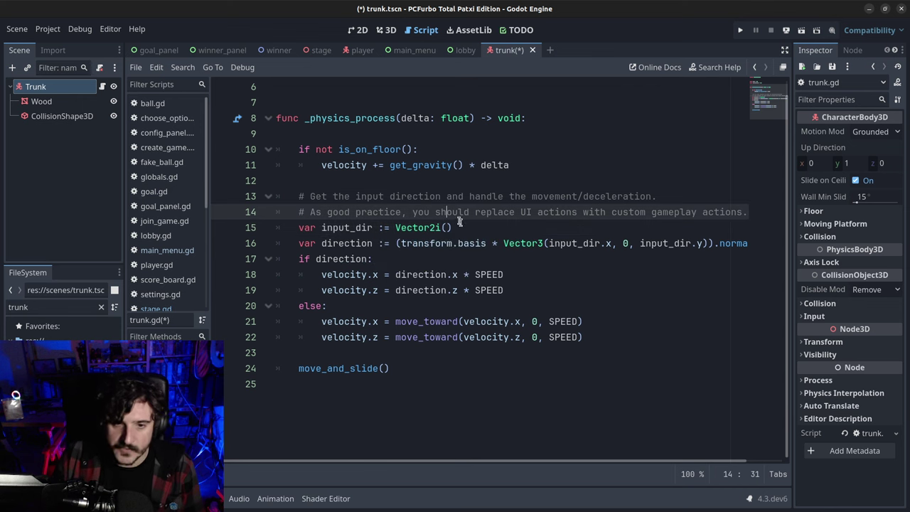
Change the input_dir value on line 15 to Vector2(-1, 0) and save the trunk script.
{"action": "left_click_drag", "start_coordinate": [549, 243], "coordinate": [593, 243]}
{"action": "left_click", "coordinate": [602, 243]}
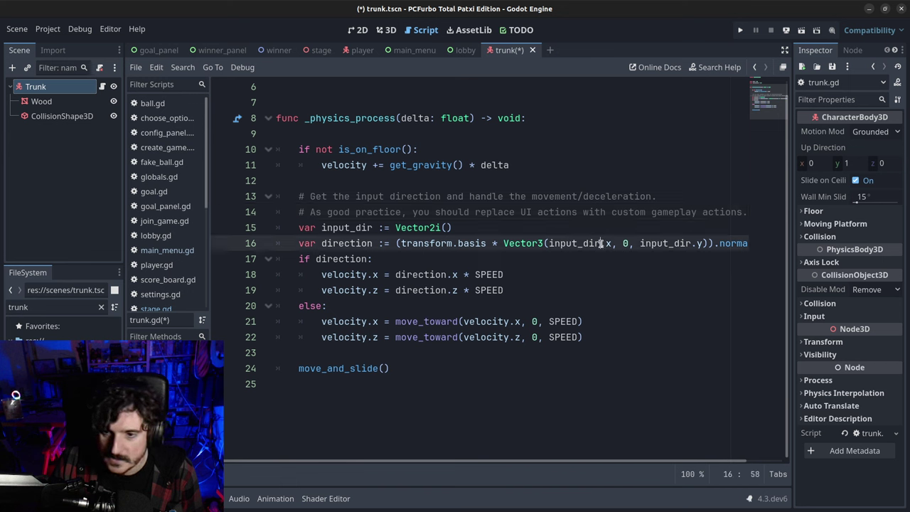
{"action": "left_click", "coordinate": [438, 227]}
{"action": "key", "text": "BackSpace"}
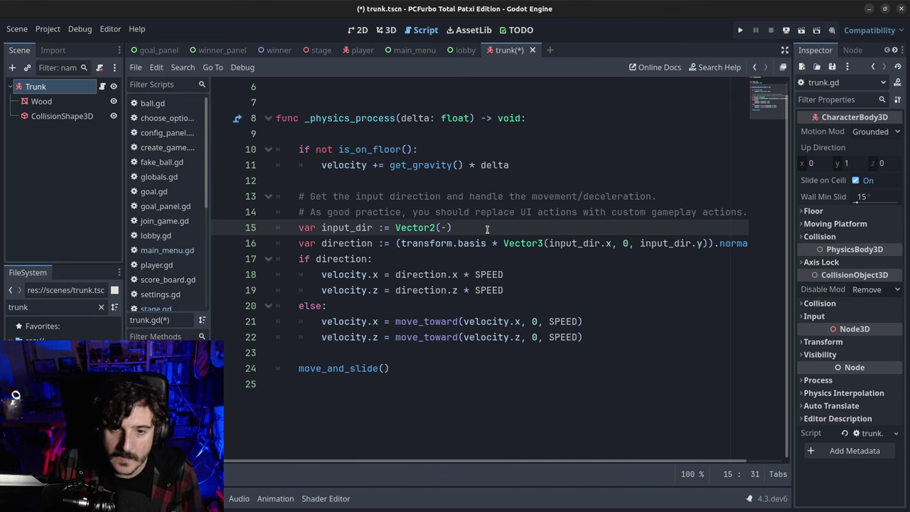
{"action": "type", "text": "1"}
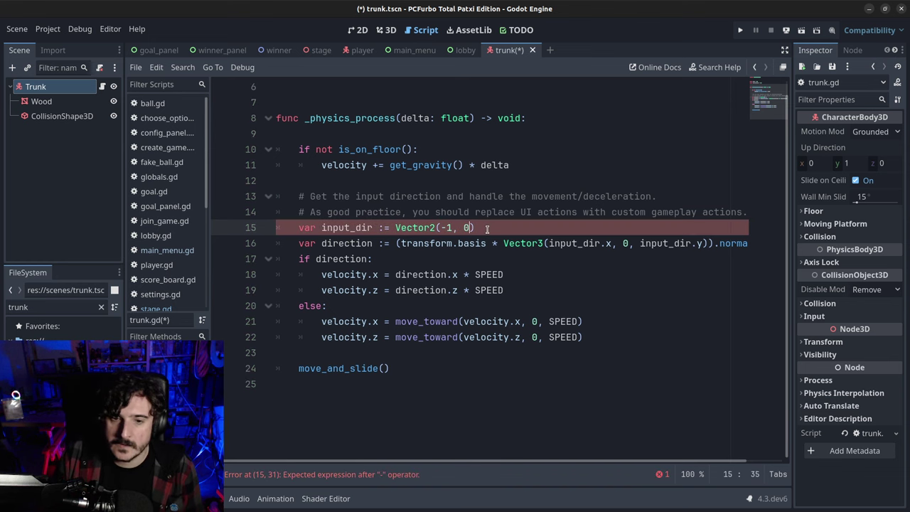
{"action": "type", "text": ", 0"}
{"action": "key", "text": "ctrl+s"}
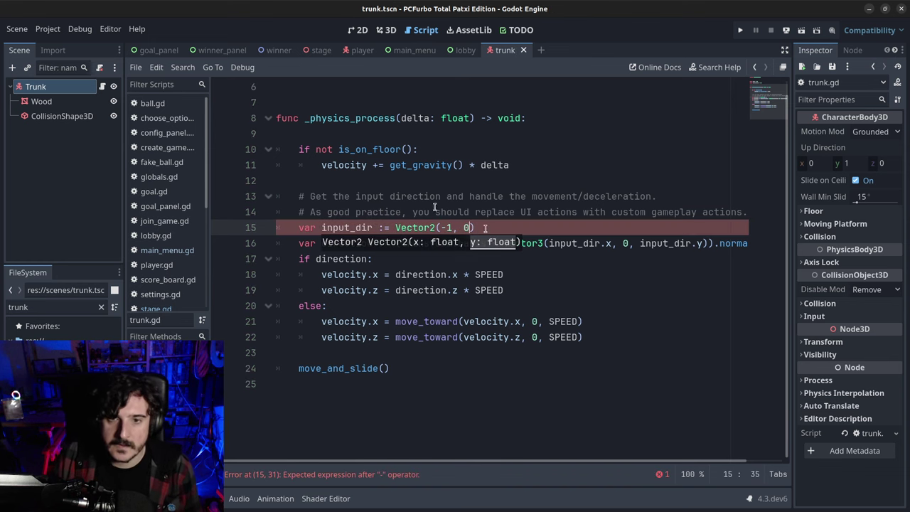
Show the trunk scene in the 3D view.
{"action": "left_click", "coordinate": [362, 30]}
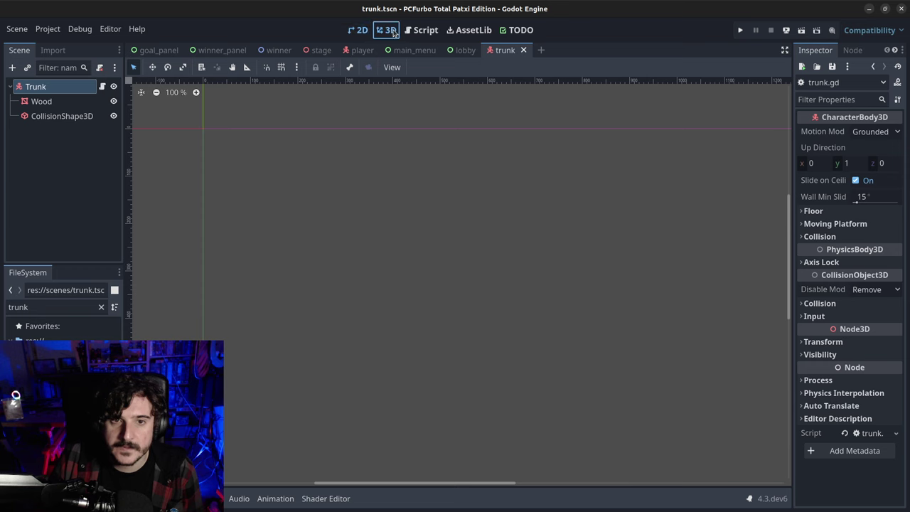
{"action": "left_click", "coordinate": [386, 29]}
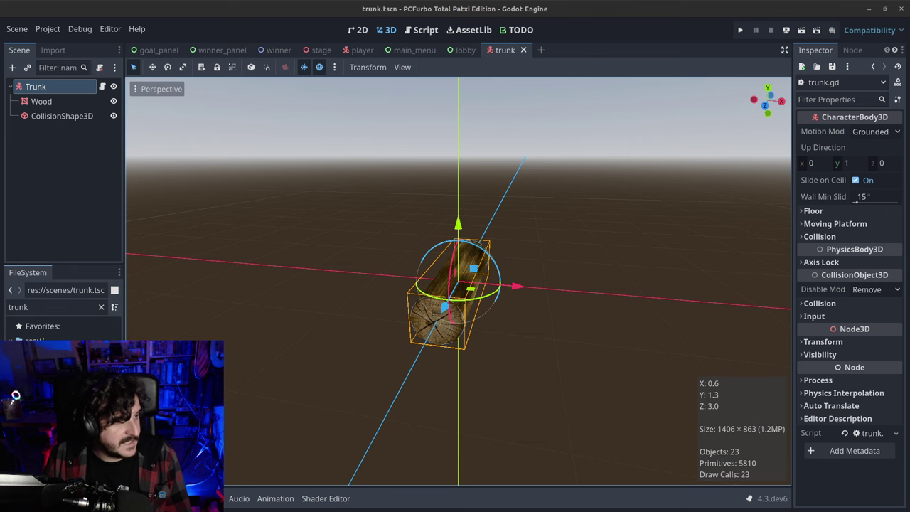
Switch to the Chromium browser, read the stone weights for each shape in the Harri-jasotze Wikipedia article, and close the window.
{"action": "key", "text": "alt+Tab"}
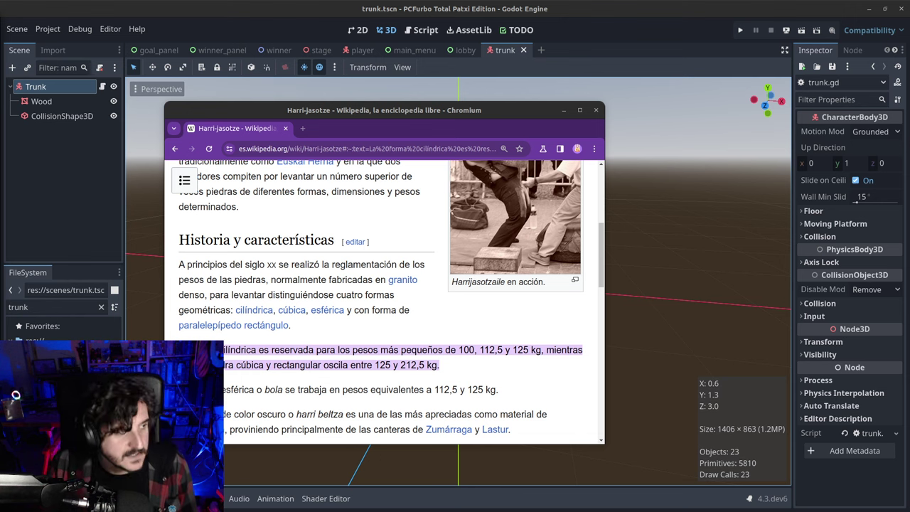
{"action": "scroll", "coordinate": [431, 360], "scroll_direction": "down", "scroll_amount": 1}
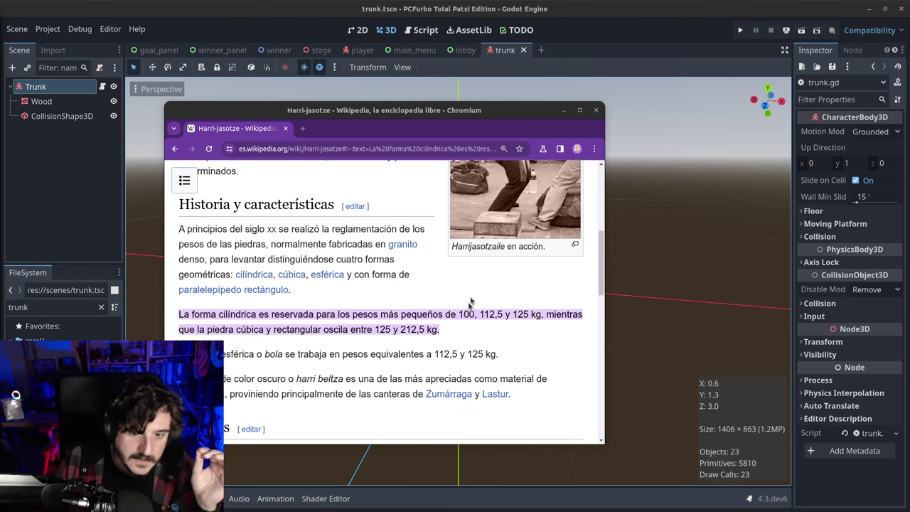
{"action": "scroll", "coordinate": [473, 304], "scroll_direction": "up", "scroll_amount": 2}
{"action": "scroll", "coordinate": [484, 302], "scroll_direction": "down", "scroll_amount": 1}
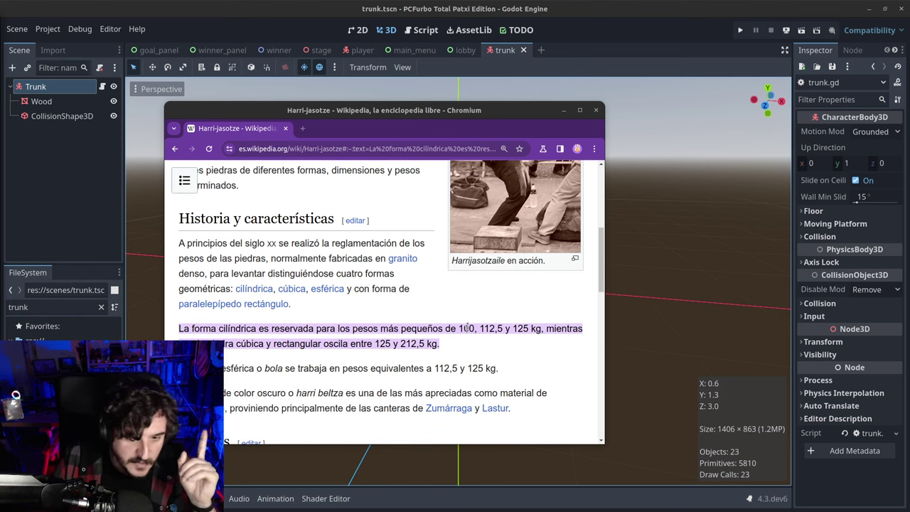
{"action": "double_click", "coordinate": [466, 328]}
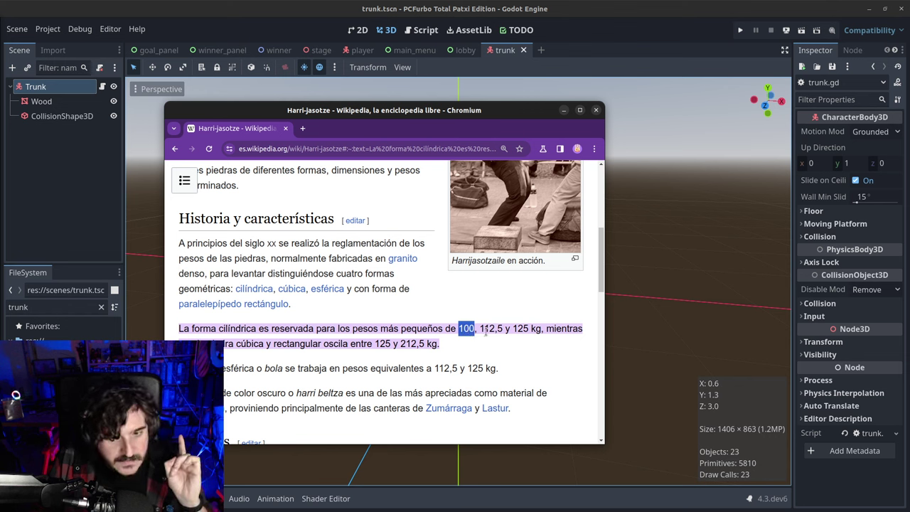
{"action": "left_click_drag", "start_coordinate": [513, 328], "coordinate": [526, 329]}
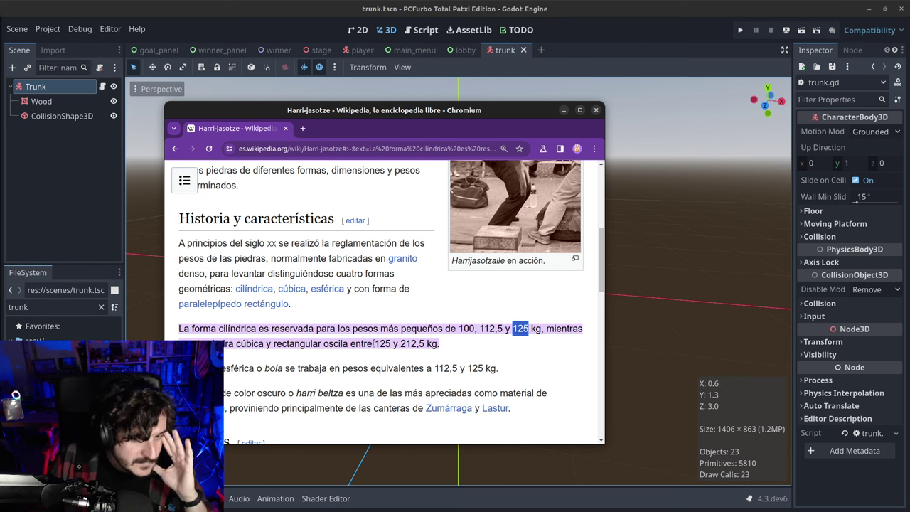
{"action": "left_click_drag", "start_coordinate": [374, 344], "coordinate": [389, 343]}
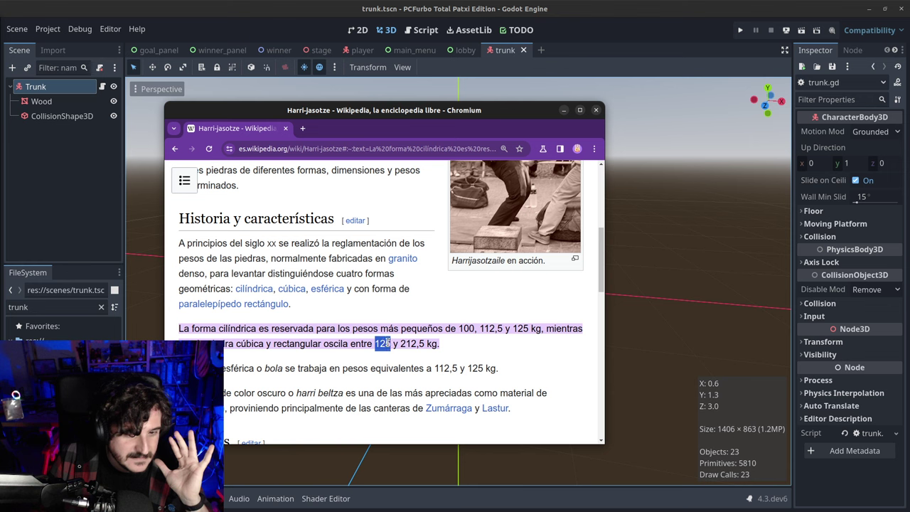
{"action": "left_click", "coordinate": [402, 345]}
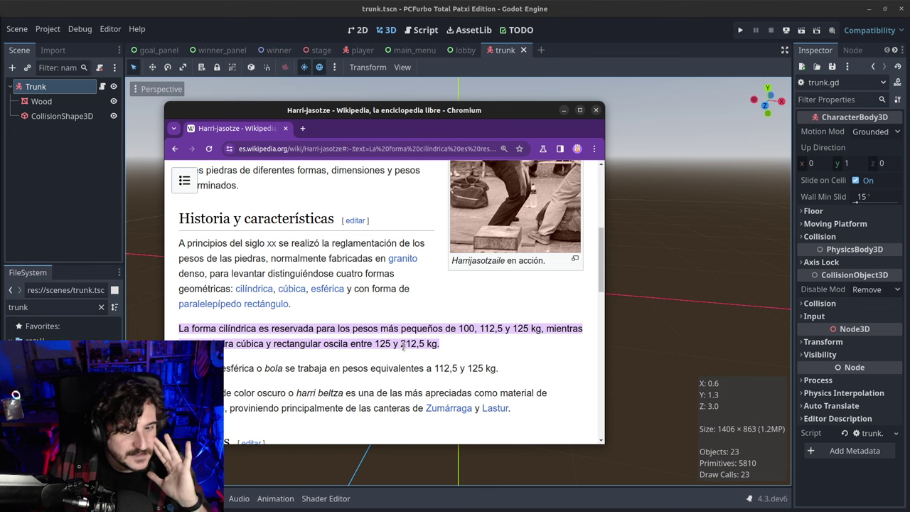
{"action": "left_click_drag", "start_coordinate": [400, 344], "coordinate": [433, 344]}
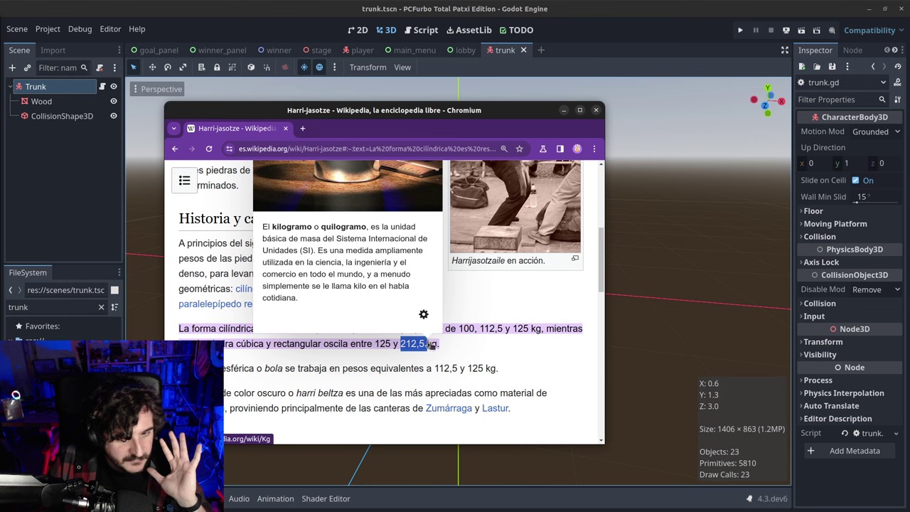
{"action": "left_click", "coordinate": [493, 354]}
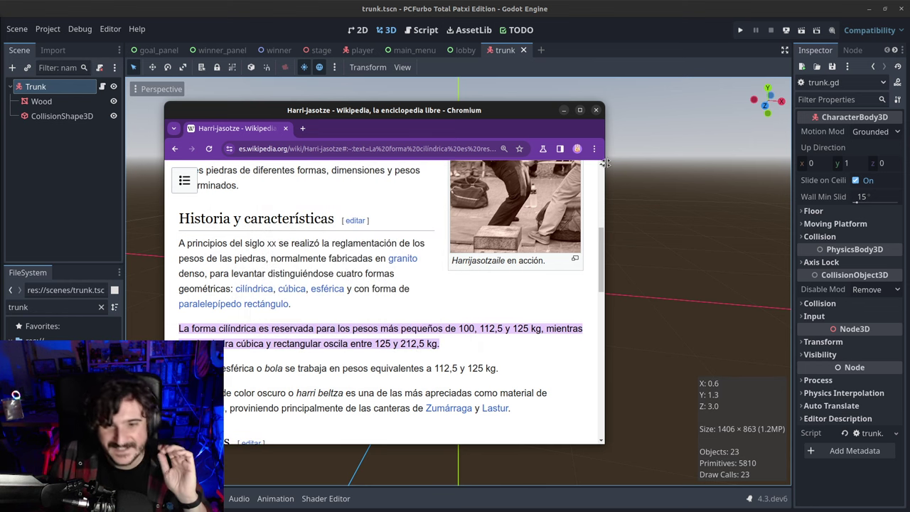
{"action": "left_click", "coordinate": [597, 109]}
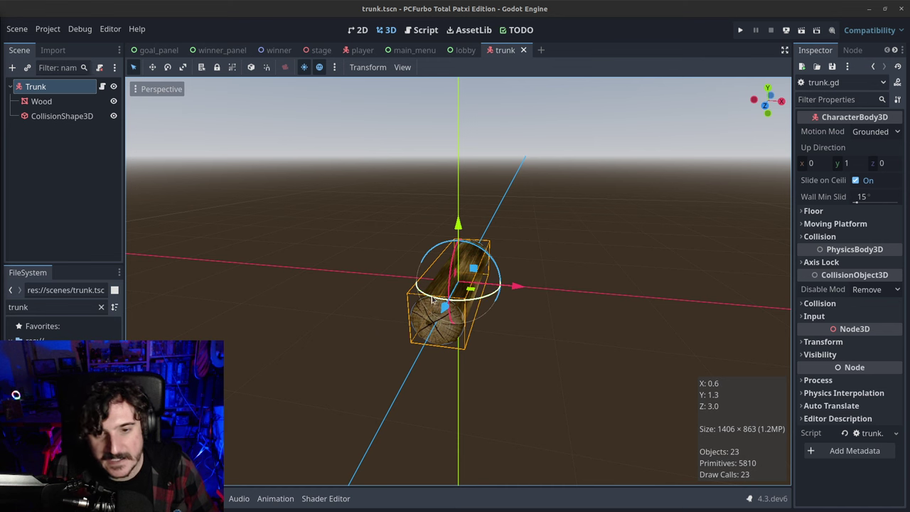
Inspect the trunk model from another angle, review its script from the beginning, and select the root Trunk node.
{"action": "middle_click_drag", "start_coordinate": [361, 324], "coordinate": [413, 315]}
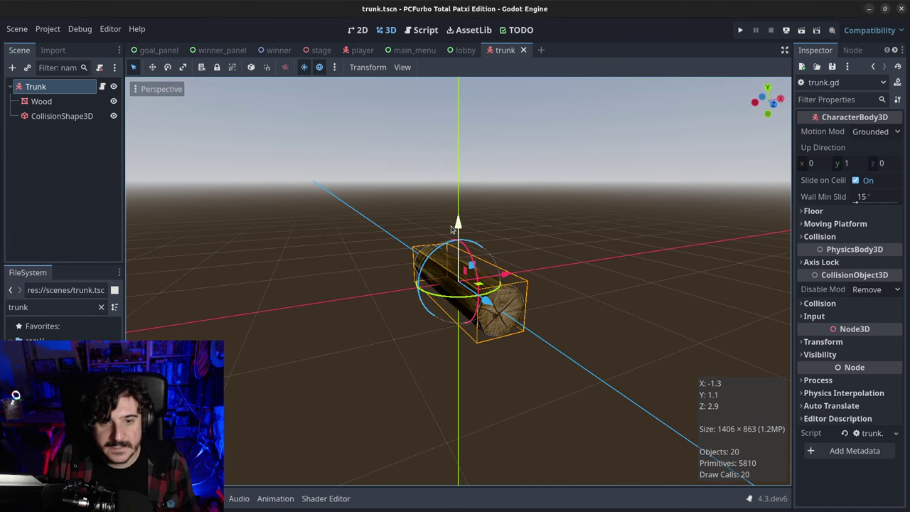
{"action": "left_click", "coordinate": [104, 86]}
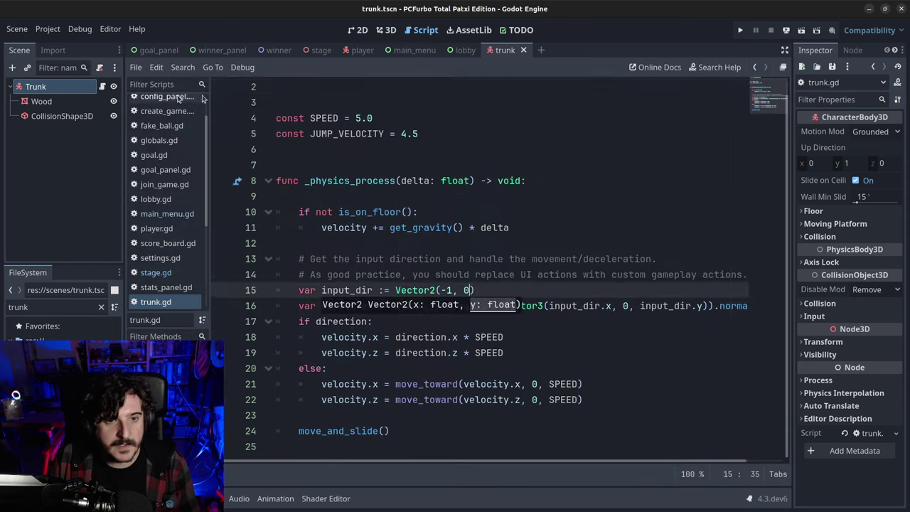
{"action": "left_click", "coordinate": [294, 89]}
{"action": "scroll", "coordinate": [294, 91], "scroll_direction": "up", "scroll_amount": 1}
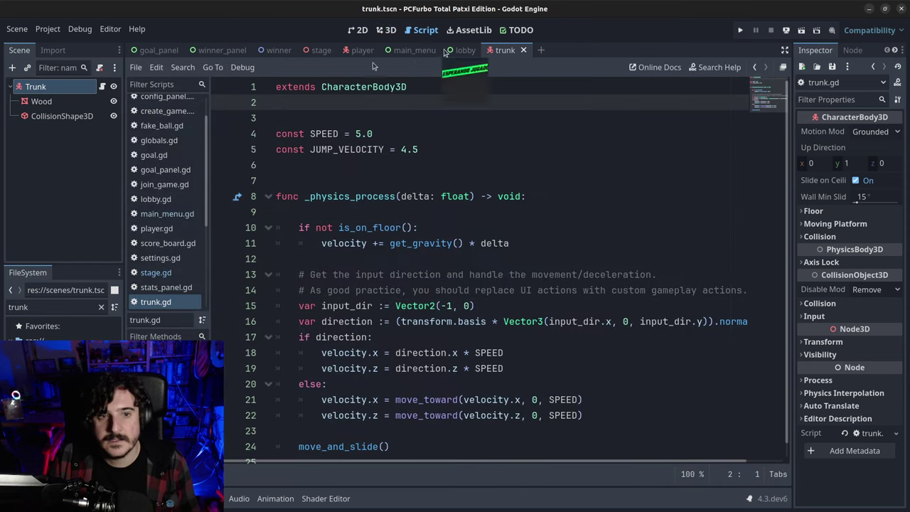
{"action": "left_click", "coordinate": [30, 104]}
{"action": "left_click", "coordinate": [33, 89]}
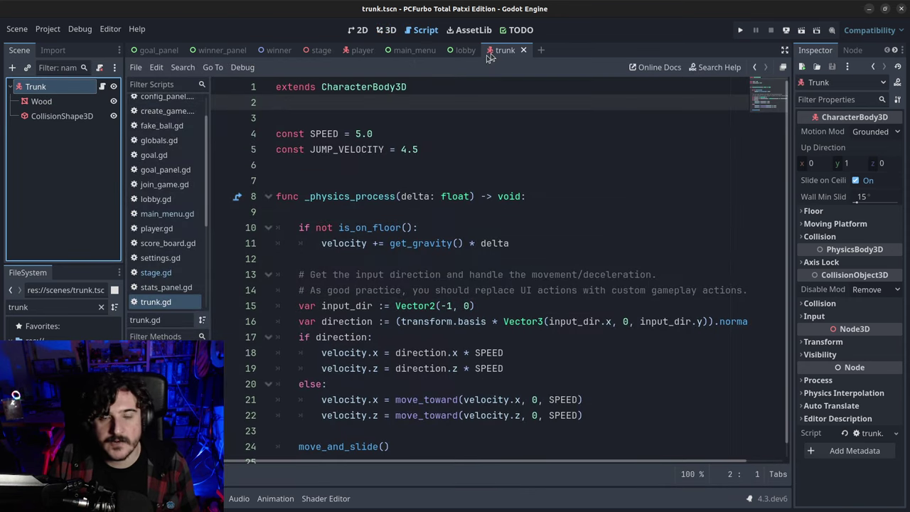
Open the stage scene in the 3D view and examine where the trunk sits on the pitch.
{"action": "left_click", "coordinate": [318, 50]}
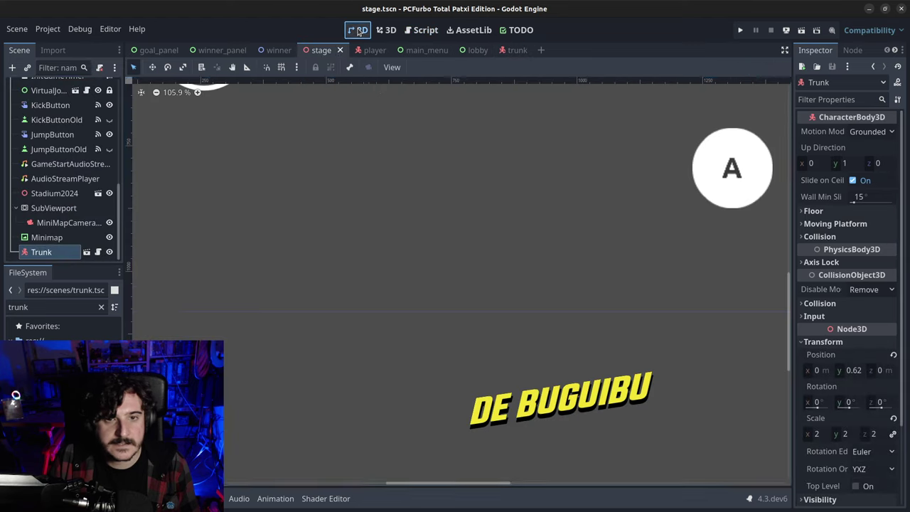
{"action": "left_click", "coordinate": [361, 30]}
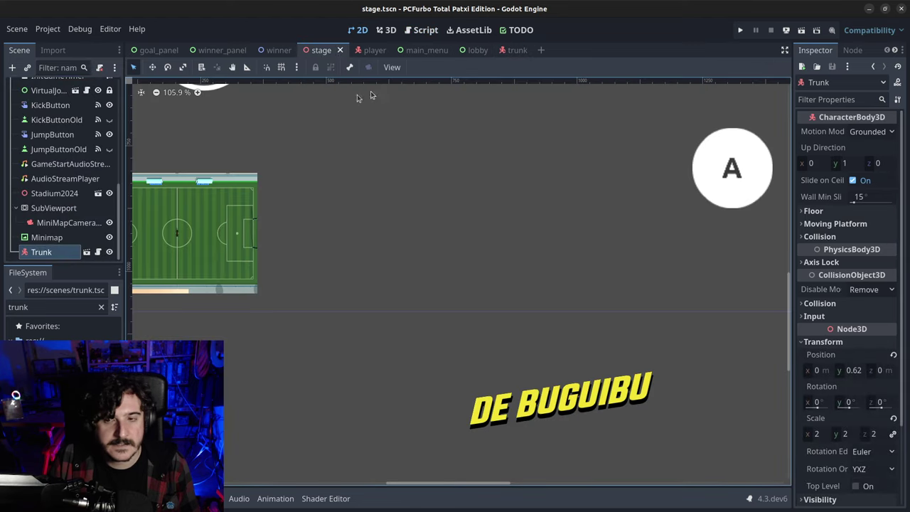
{"action": "left_click", "coordinate": [386, 30]}
{"action": "scroll", "coordinate": [369, 200], "scroll_direction": "up", "scroll_amount": 5}
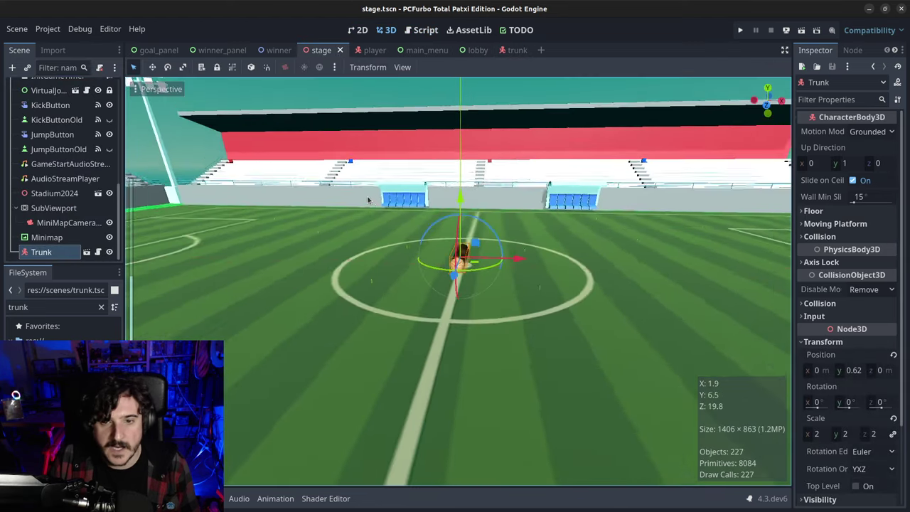
{"action": "scroll", "coordinate": [368, 200], "scroll_direction": "down", "scroll_amount": 5}
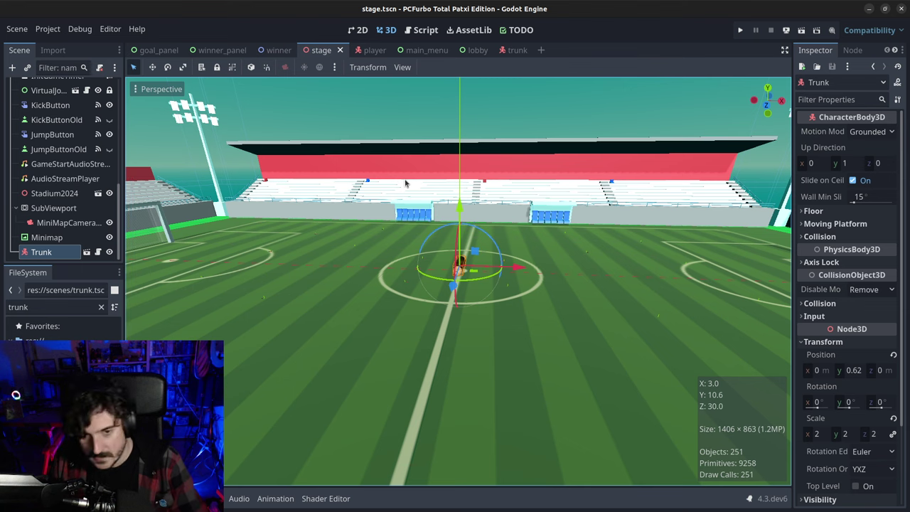
Run the game, maximize its window to watch how the trunk moves across the pitch, and close it.
{"action": "key", "text": "F5"}
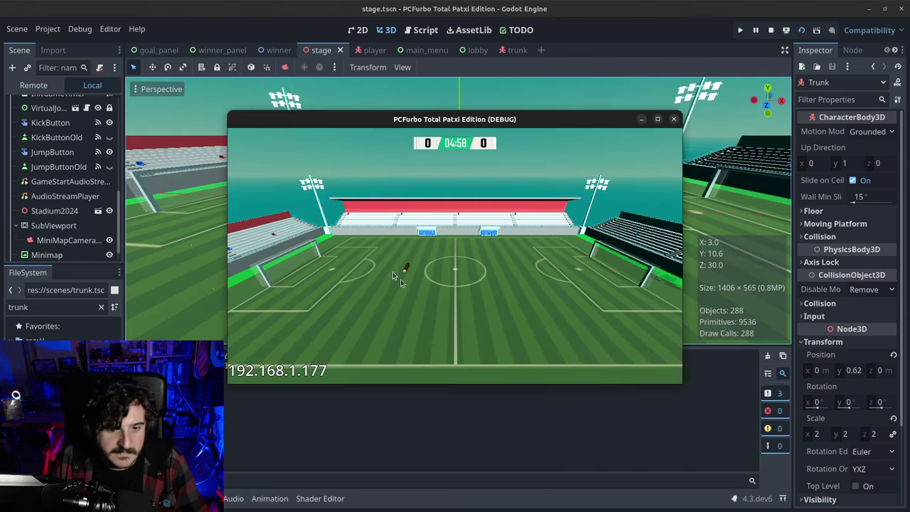
{"action": "double_click", "coordinate": [423, 122]}
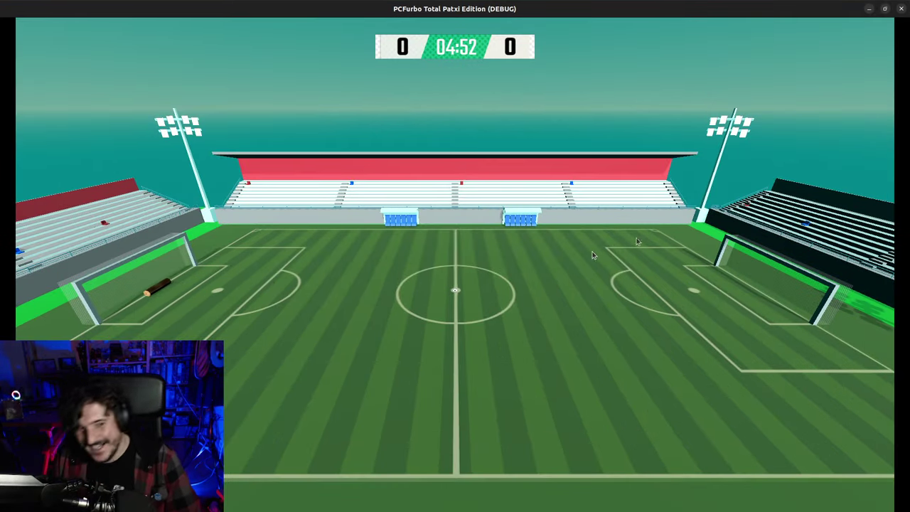
{"action": "left_click", "coordinate": [901, 8]}
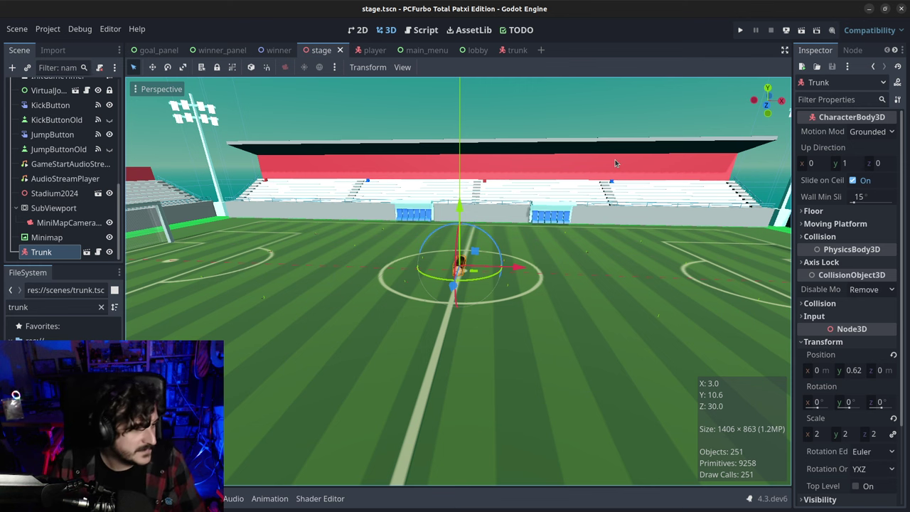
Return to the trunk scene's script, review _physics_process, and place the cursor after move_and_slide() on line 24.
{"action": "left_click", "coordinate": [517, 50]}
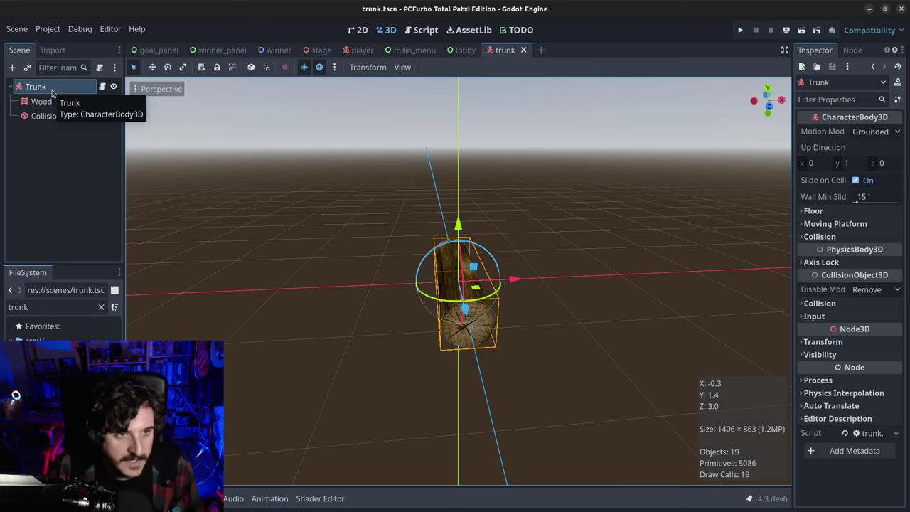
{"action": "left_click", "coordinate": [102, 87]}
{"action": "left_click", "coordinate": [403, 259]}
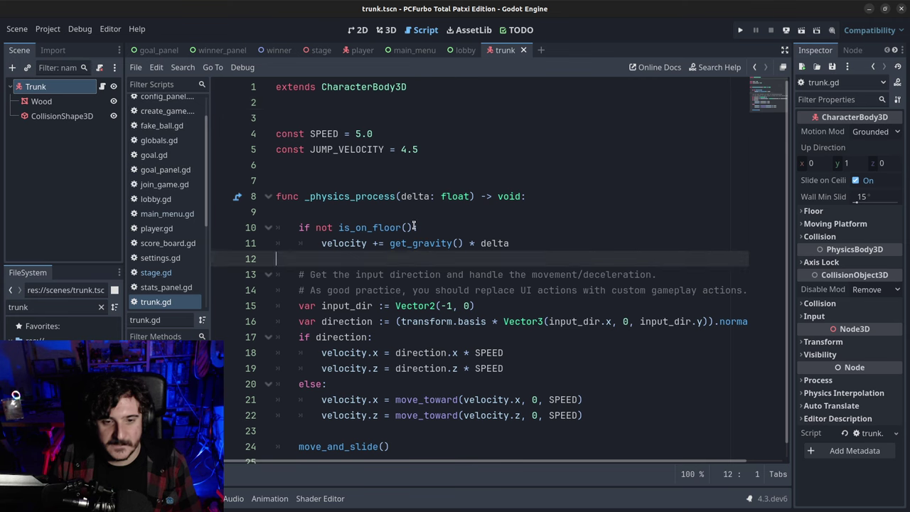
{"action": "scroll", "coordinate": [415, 225], "scroll_direction": "down", "scroll_amount": 1}
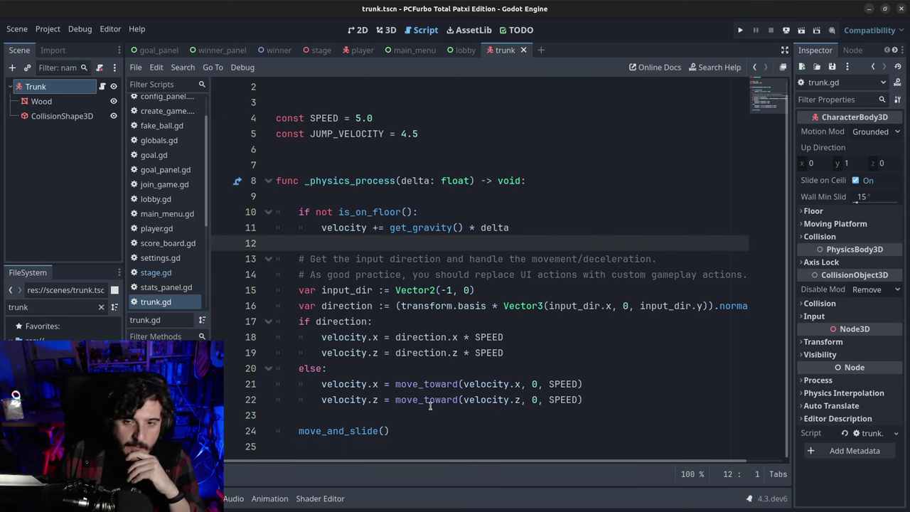
{"action": "left_click", "coordinate": [405, 430]}
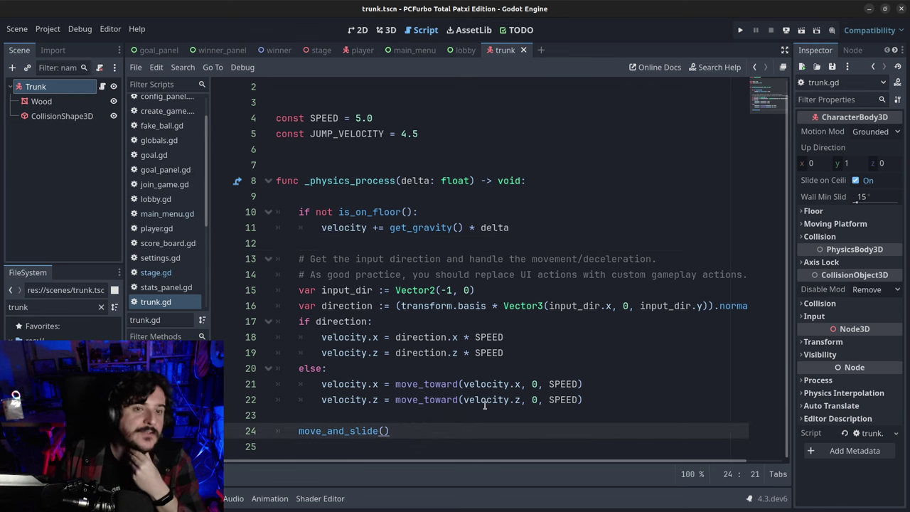
Add an AnimationPlayer node as a child of the root Trunk node.
{"action": "left_click", "coordinate": [57, 93]}
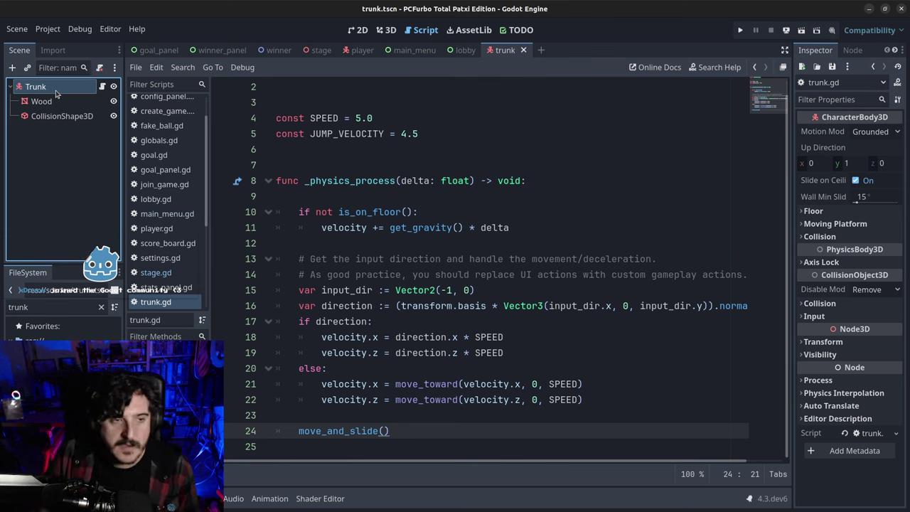
{"action": "key", "text": "ctrl+a"}
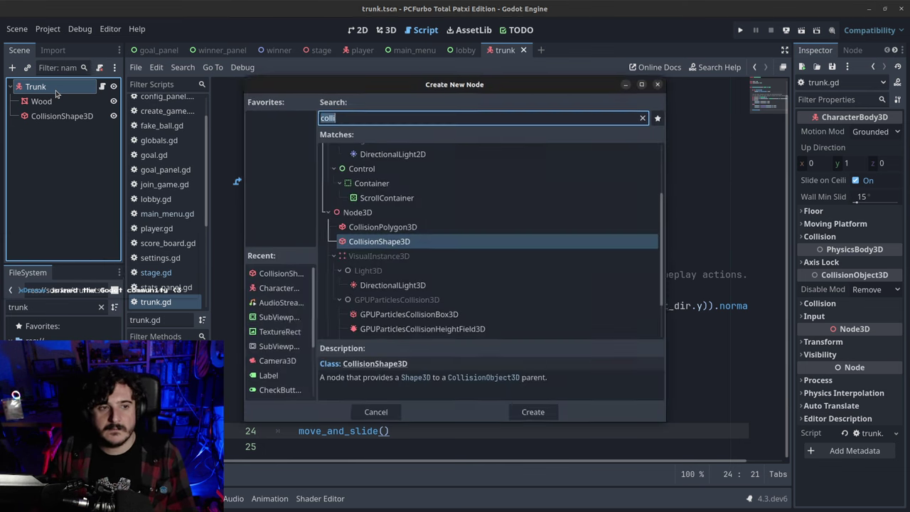
{"action": "type", "text": "ani"}
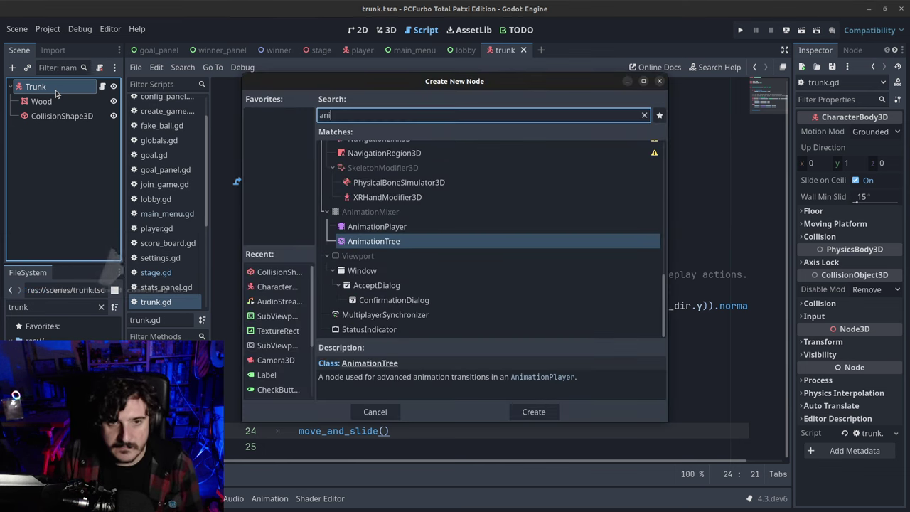
{"action": "key", "text": "Return"}
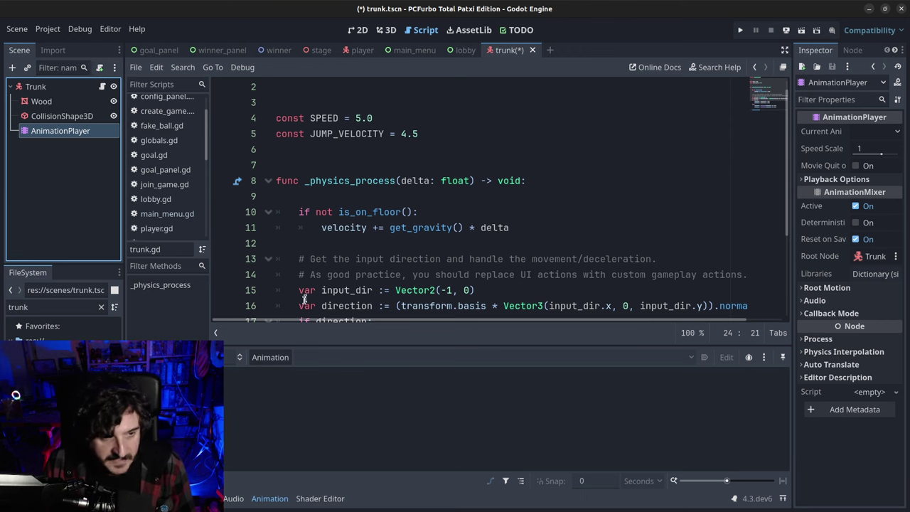
Show the trunk in the 3D view and create a new animation named "rotate" in the AnimationPlayer.
{"action": "left_click", "coordinate": [388, 32]}
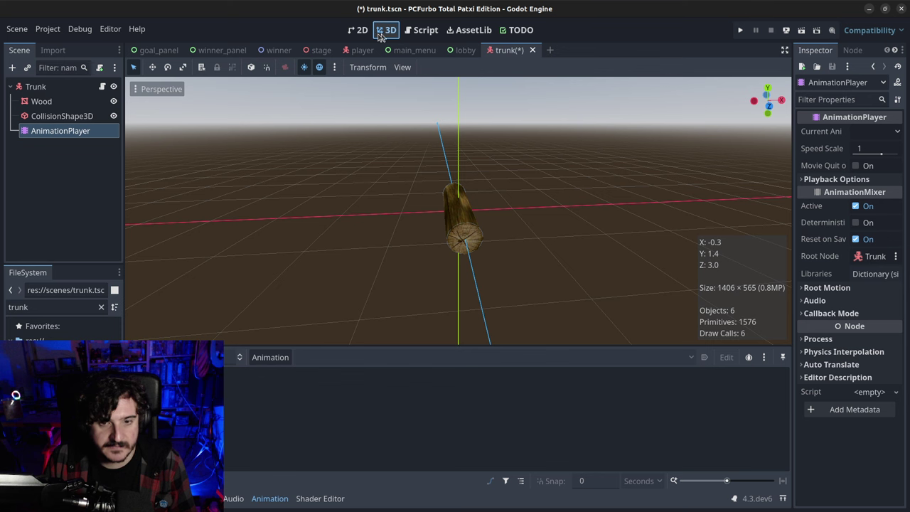
{"action": "left_click", "coordinate": [276, 357]}
{"action": "left_click", "coordinate": [270, 373]}
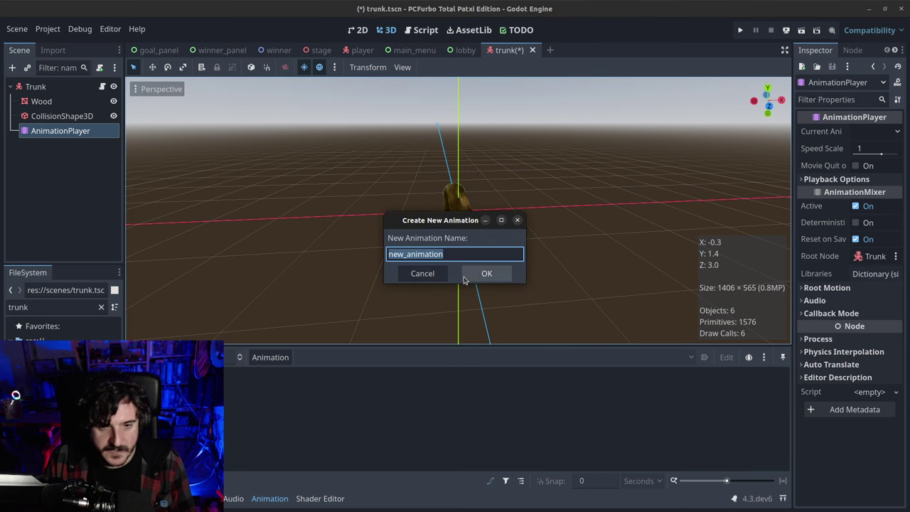
{"action": "type", "text": "rotat"}
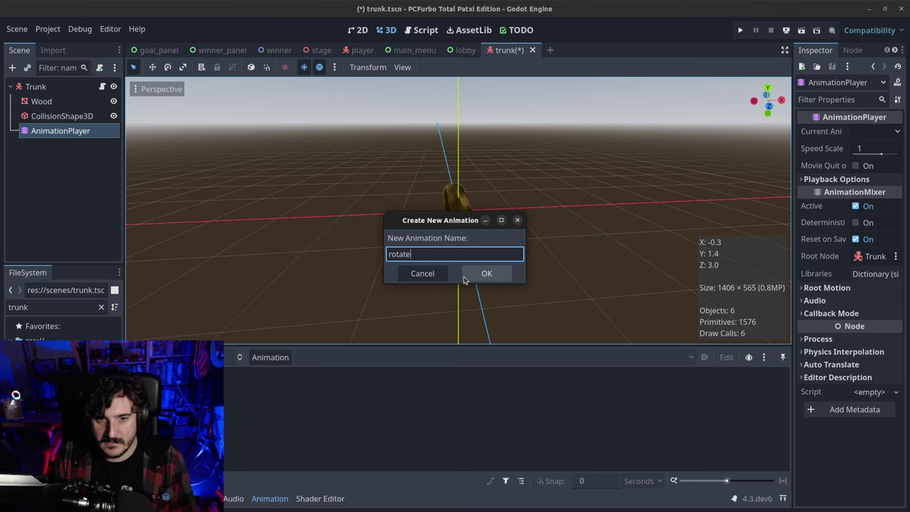
{"action": "type", "text": "e"}
{"action": "left_click", "coordinate": [465, 278]}
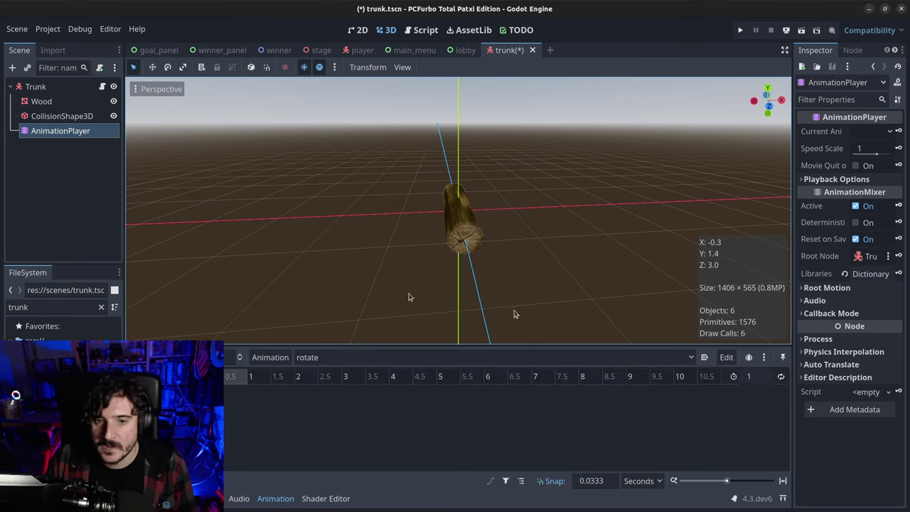
Insert a rotation key for the Wood mesh at the start of the rotate animation, creating its track with a RESET track.
{"action": "middle_click_drag", "start_coordinate": [524, 304], "coordinate": [526, 235]}
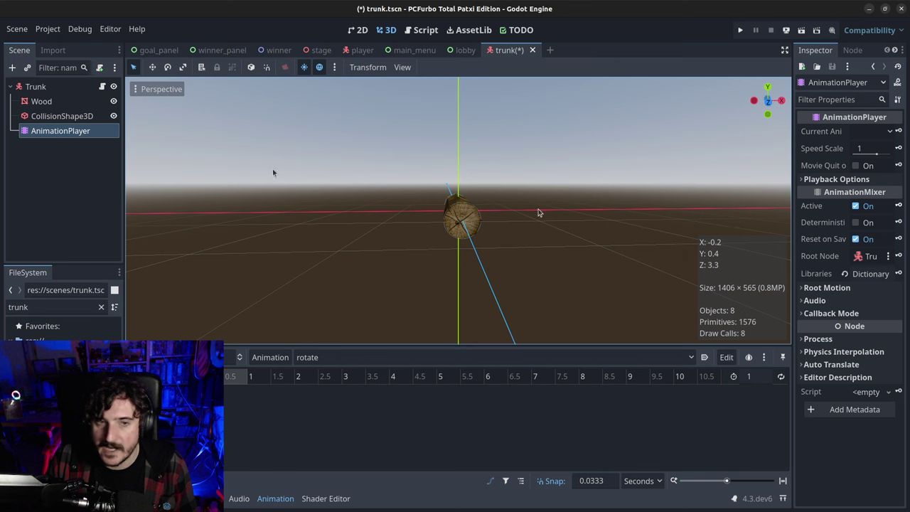
{"action": "left_click", "coordinate": [37, 101]}
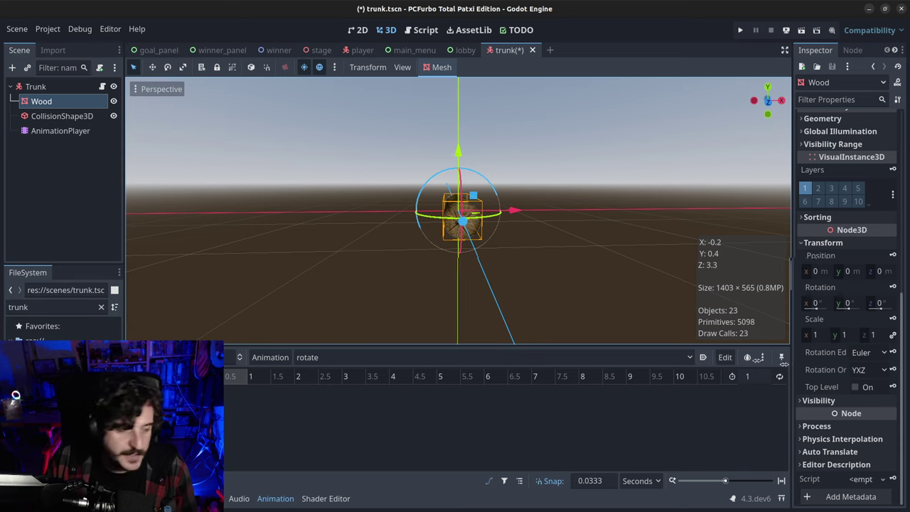
{"action": "left_click_drag", "start_coordinate": [792, 365], "coordinate": [706, 365]}
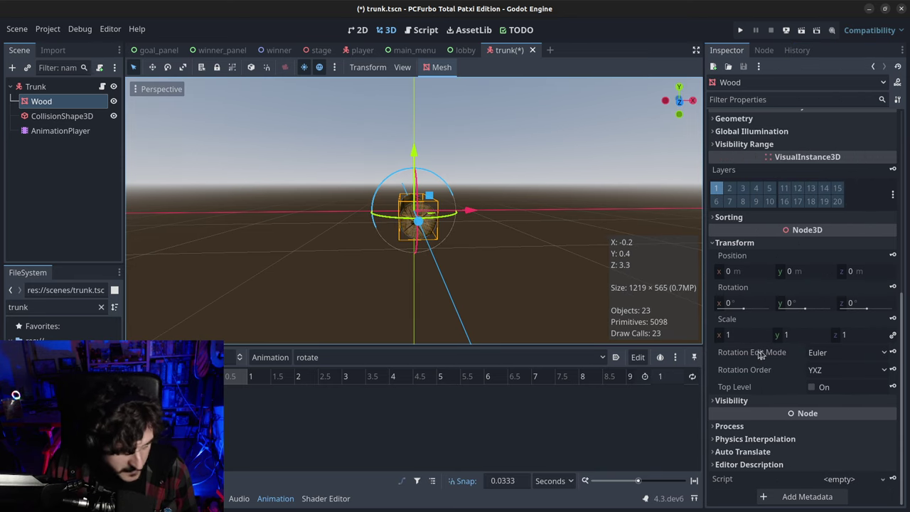
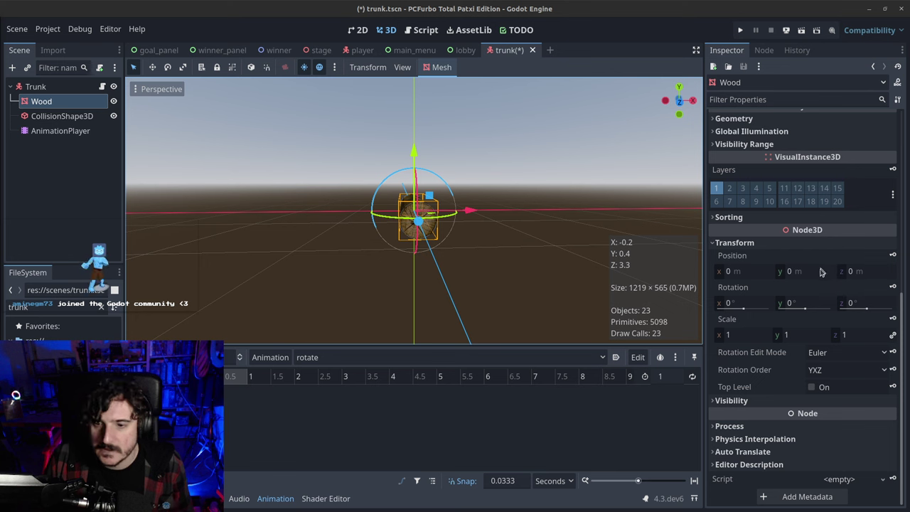
{"action": "left_click", "coordinate": [894, 289]}
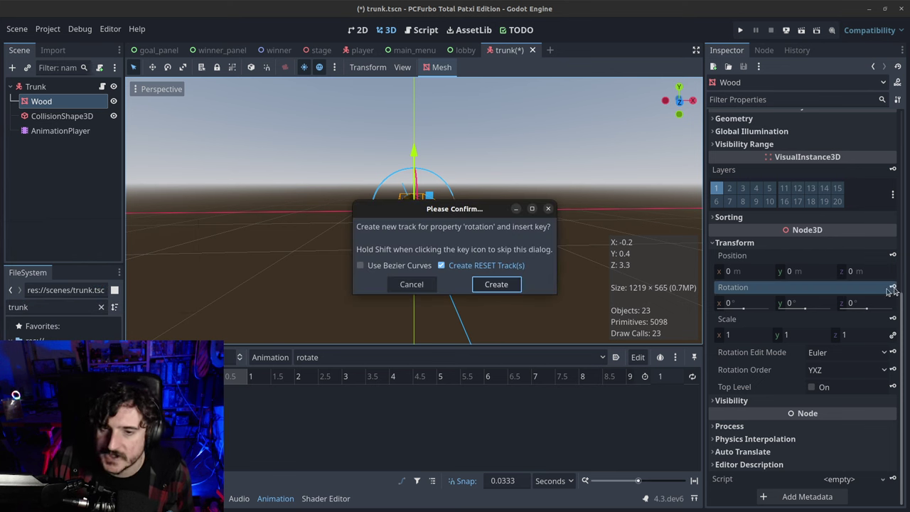
{"action": "left_click", "coordinate": [495, 284]}
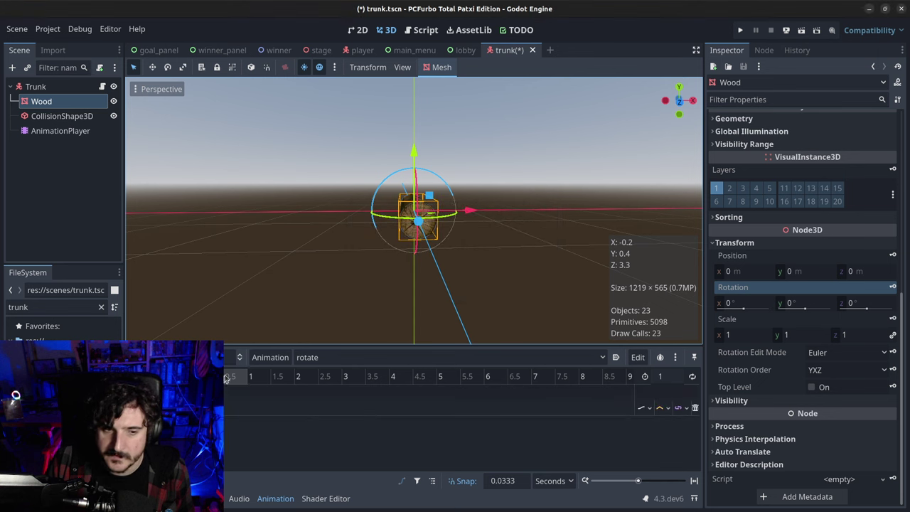
At 1 second in the rotate animation, set the Wood mesh's Z rotation to 360° and insert a rotation key.
{"action": "left_click", "coordinate": [226, 378]}
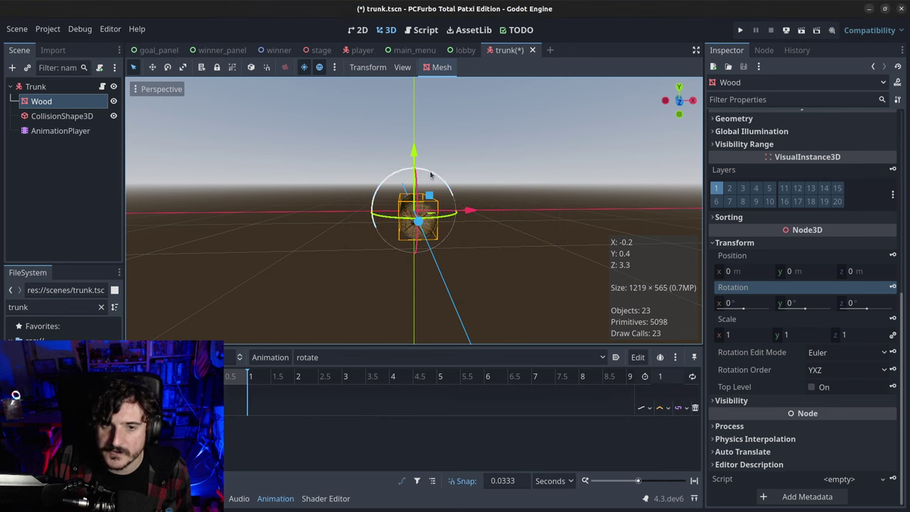
{"action": "left_click_drag", "start_coordinate": [430, 174], "coordinate": [450, 196]}
{"action": "left_click", "coordinate": [854, 303]}
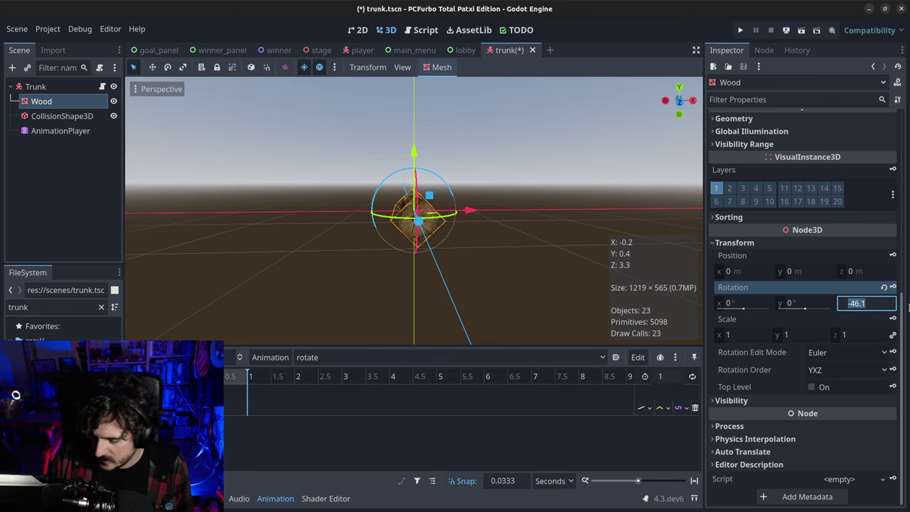
{"action": "type", "text": "360"}
{"action": "key", "text": "Return"}
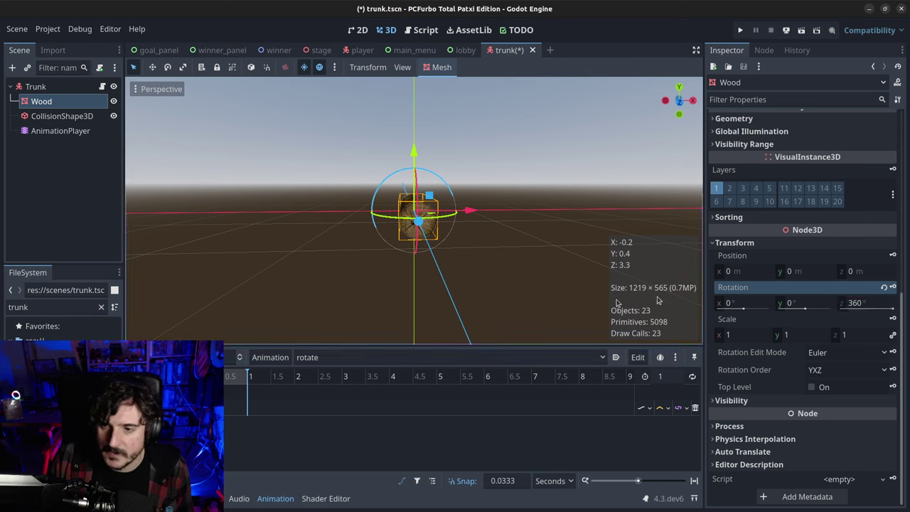
{"action": "right_click", "coordinate": [247, 413]}
{"action": "left_click", "coordinate": [256, 420]}
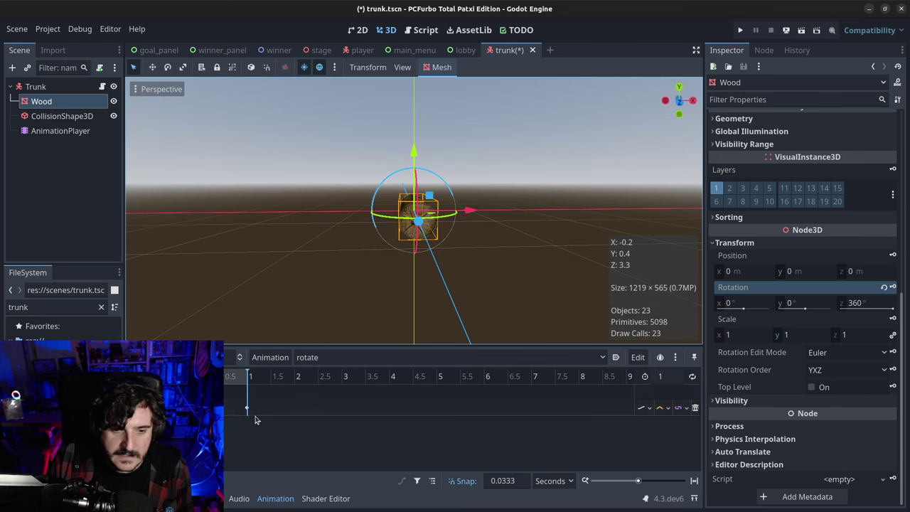
Scrub through the rotate animation to preview the spin and set the timeline snap to 0.1 seconds.
{"action": "left_click", "coordinate": [240, 381]}
{"action": "scroll", "coordinate": [295, 410], "scroll_direction": "up", "scroll_amount": 5, "text": "ctrl"}
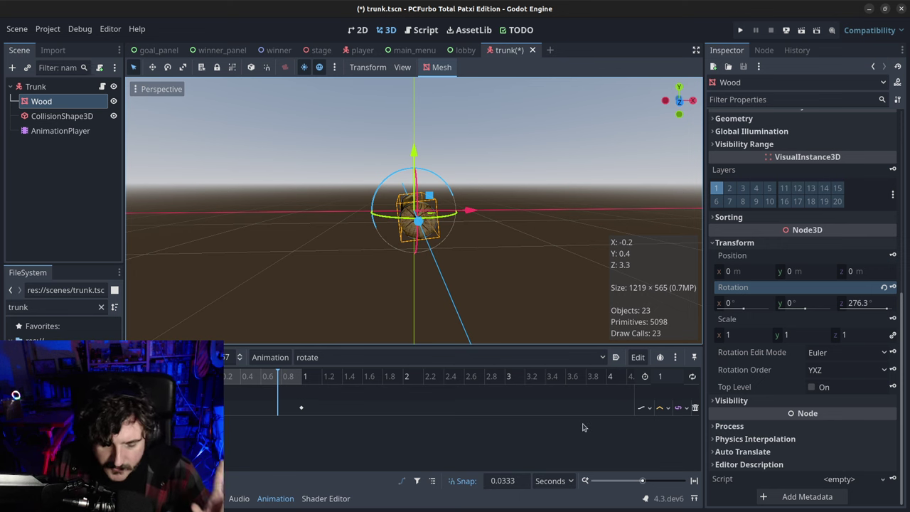
{"action": "left_click", "coordinate": [498, 483]}
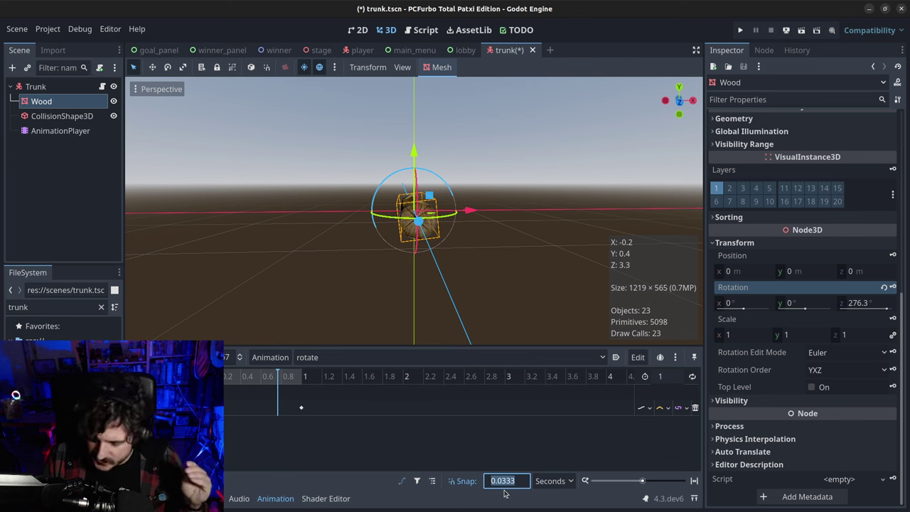
{"action": "type", "text": "0.1"}
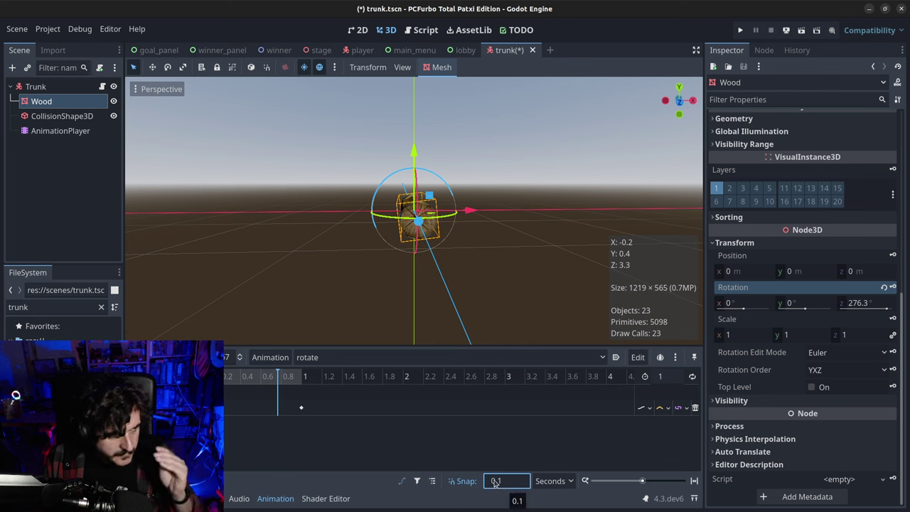
{"action": "left_click_drag", "start_coordinate": [496, 482], "coordinate": [512, 482]}
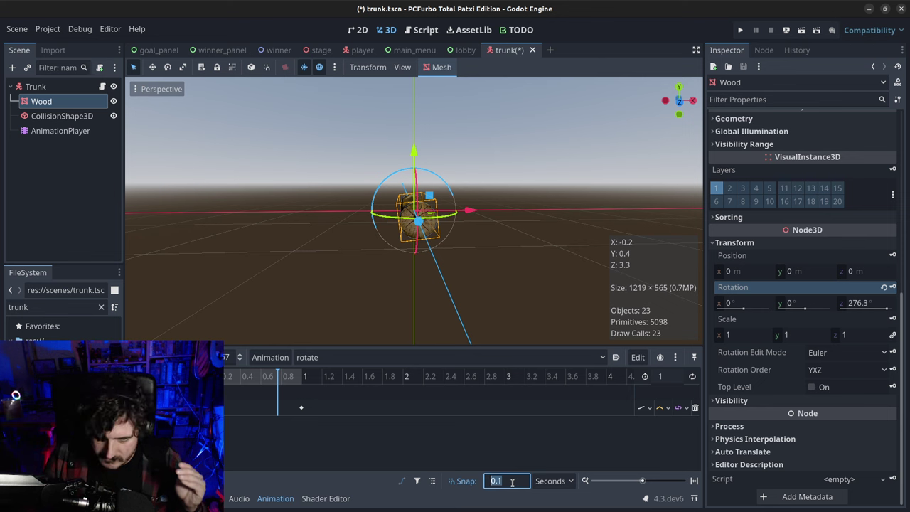
Inspect the rotation key at 1 second and scrub the rotate animation back to its start.
{"action": "left_click", "coordinate": [304, 408]}
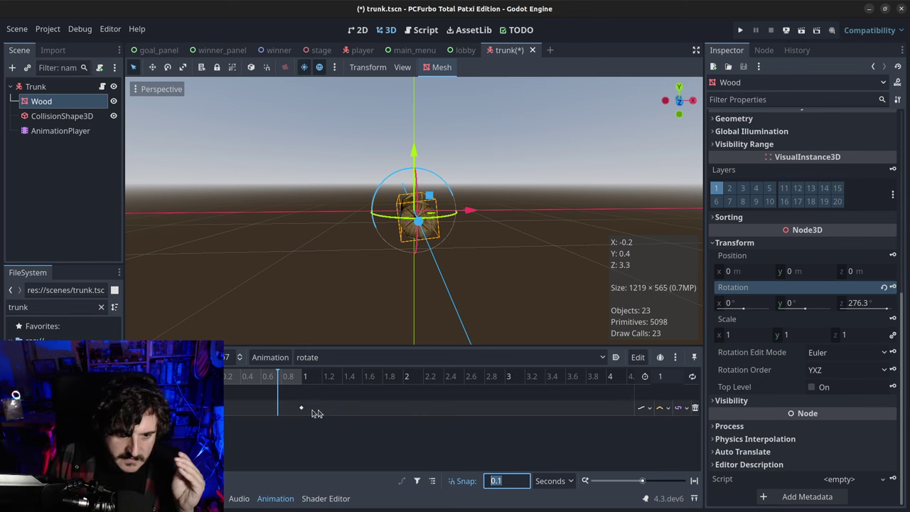
{"action": "left_click_drag", "start_coordinate": [301, 407], "coordinate": [300, 408]}
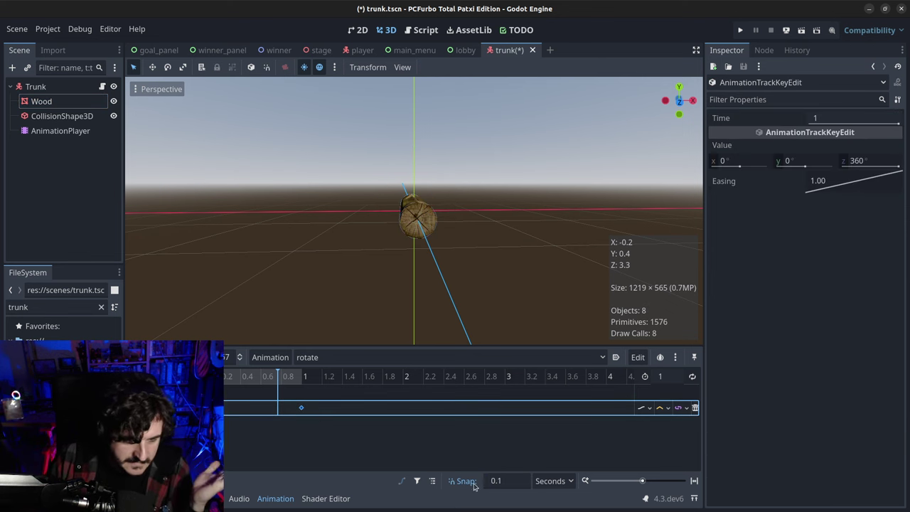
{"action": "left_click", "coordinate": [250, 376]}
{"action": "key", "text": "shift+d"}
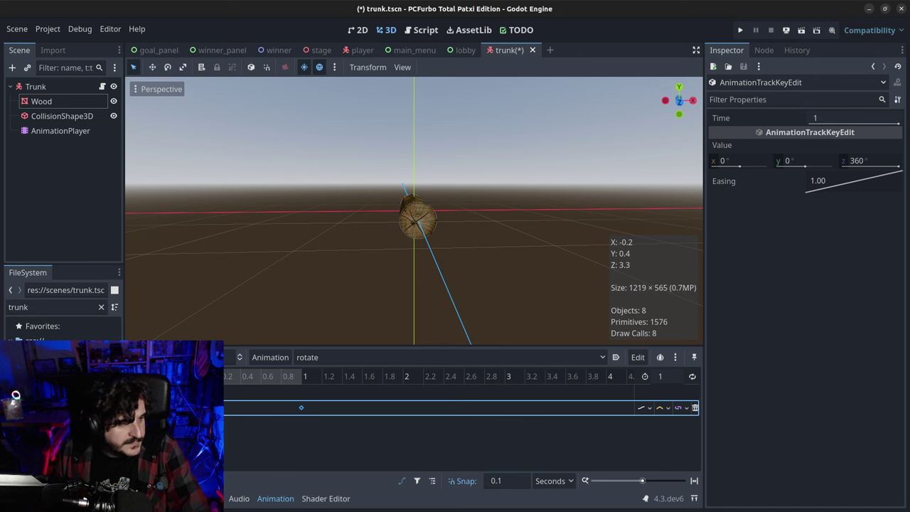
{"action": "left_click", "coordinate": [365, 427]}
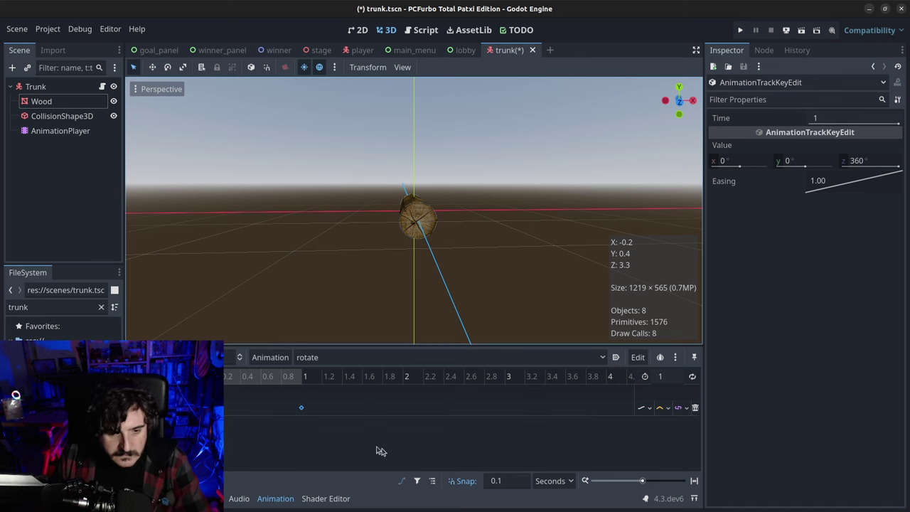
{"action": "mouse_move", "coordinate": [229, 377]}
{"action": "left_mouse_down"}
{"action": "mouse_move", "coordinate": [287, 382]}
{"action": "mouse_move", "coordinate": [213, 380]}
{"action": "left_mouse_up"}
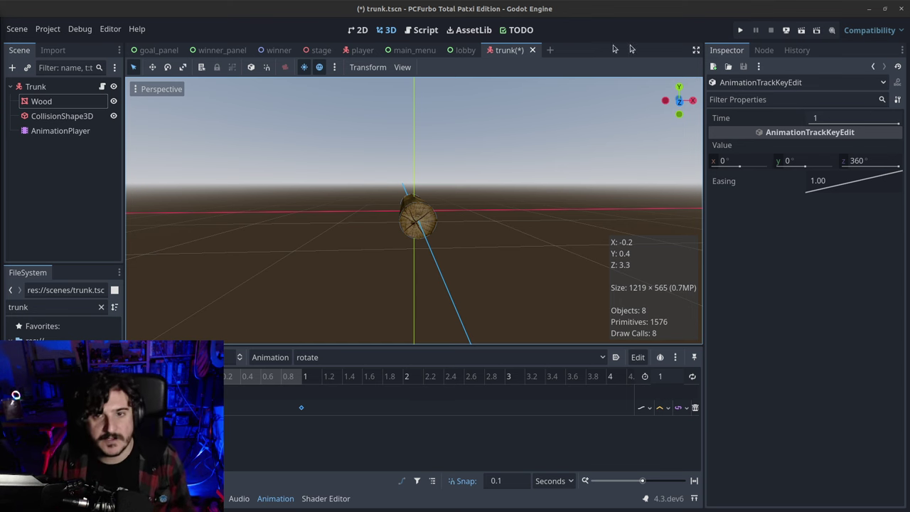
Create a new scene with a User Interface root node and add a Button node as its child.
{"action": "left_click", "coordinate": [550, 49]}
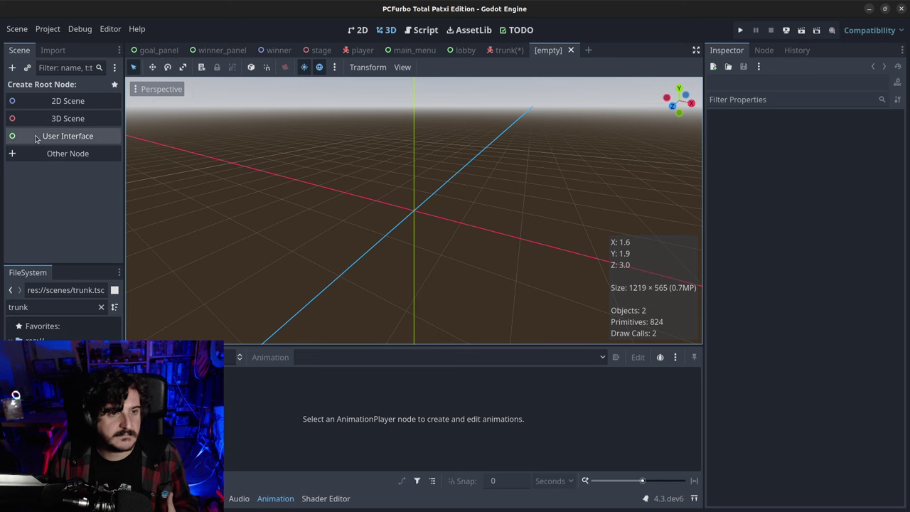
{"action": "left_click", "coordinate": [57, 135]}
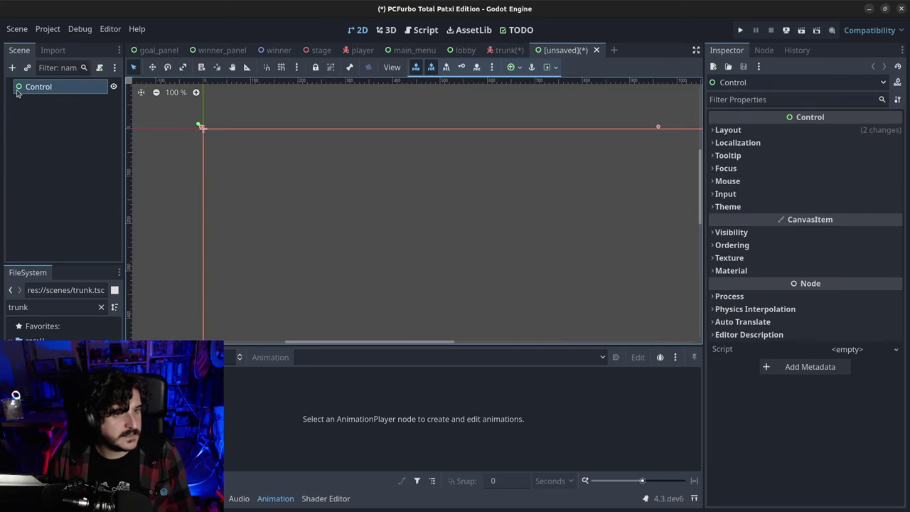
{"action": "left_click", "coordinate": [64, 98]}
{"action": "key", "text": "ctrl+a"}
{"action": "type", "text": "but"}
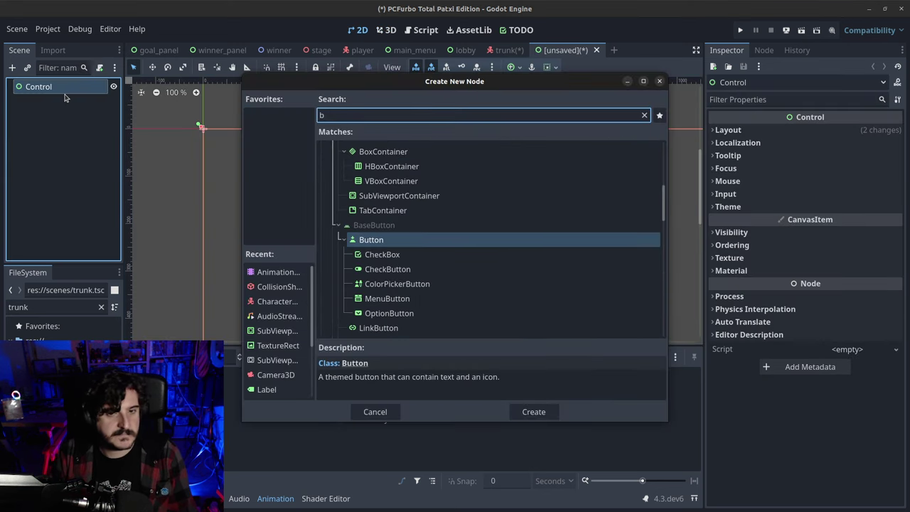
{"action": "key", "text": "Return"}
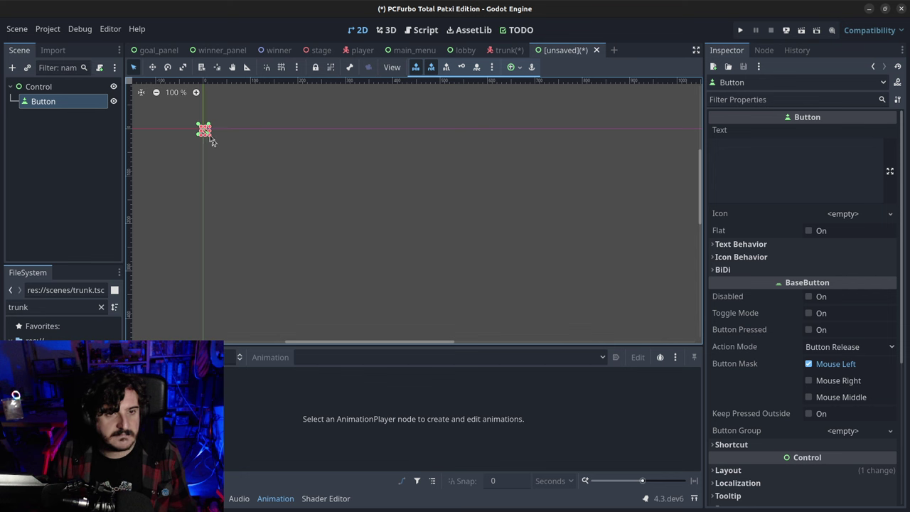
Enlarge the button and place it away from the origin, set its text to "Button", and show its signals list.
{"action": "left_click_drag", "start_coordinate": [211, 137], "coordinate": [475, 222]}
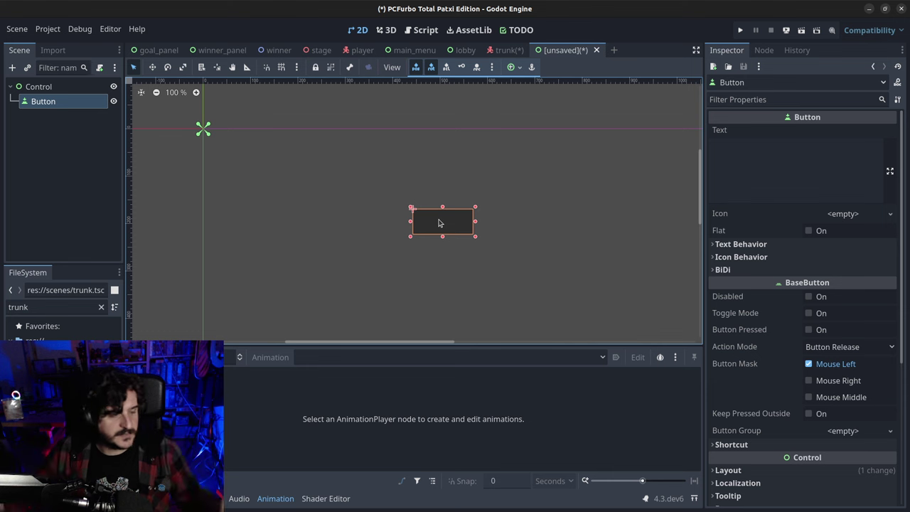
{"action": "left_click", "coordinate": [788, 163]}
{"action": "type", "text": "B"}
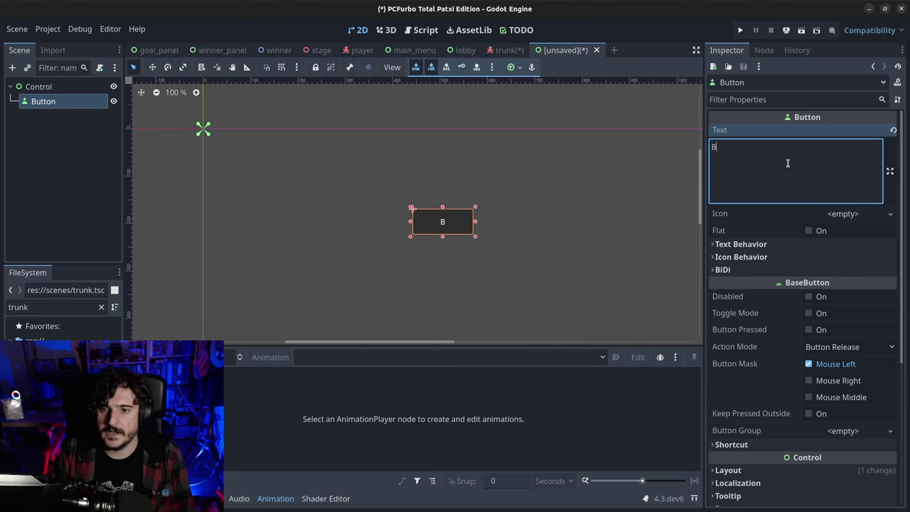
{"action": "type", "text": "utton"}
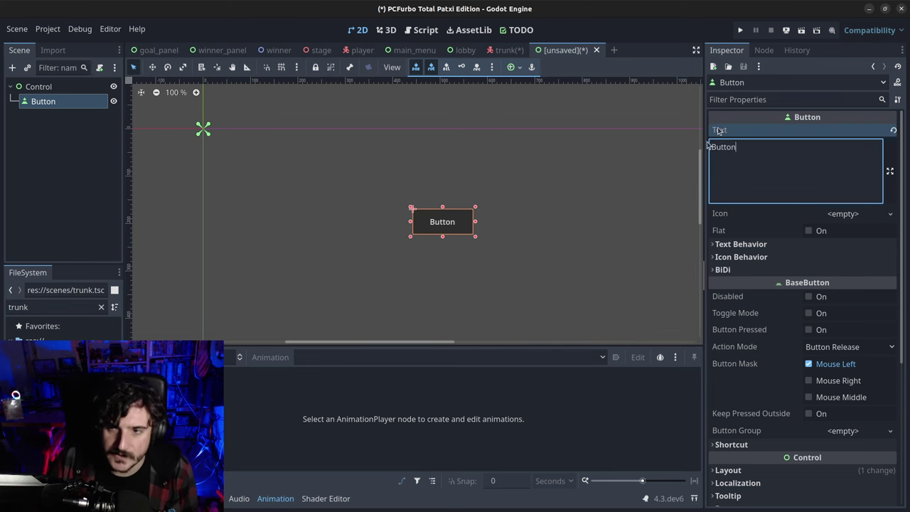
{"action": "left_click", "coordinate": [764, 49]}
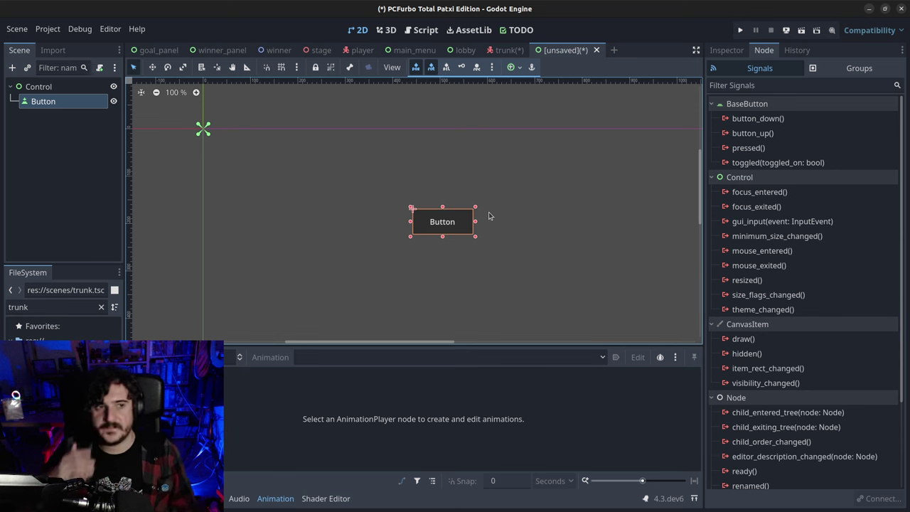
View the signals of the root Control node and the node types matching "bu" in the Create New Node dialog, without adding any.
{"action": "left_click", "coordinate": [33, 88]}
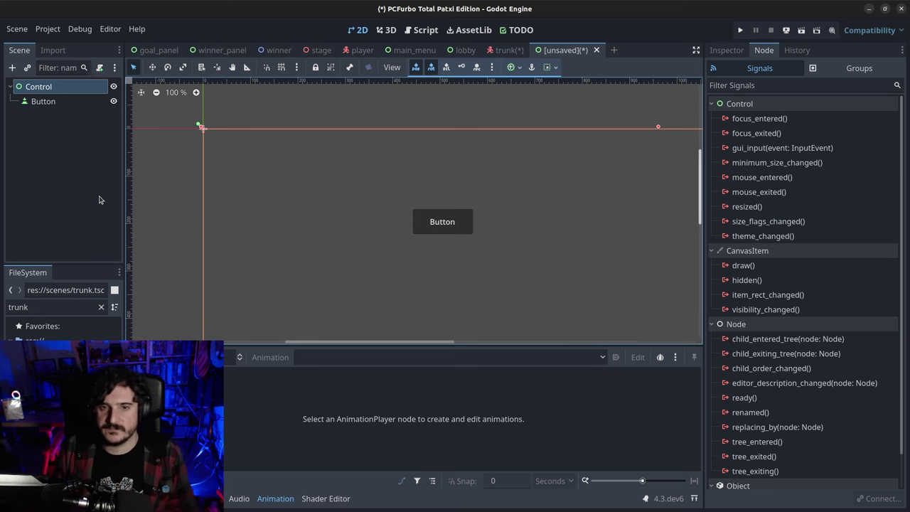
{"action": "left_click", "coordinate": [59, 88]}
{"action": "key", "text": "ctrl+a"}
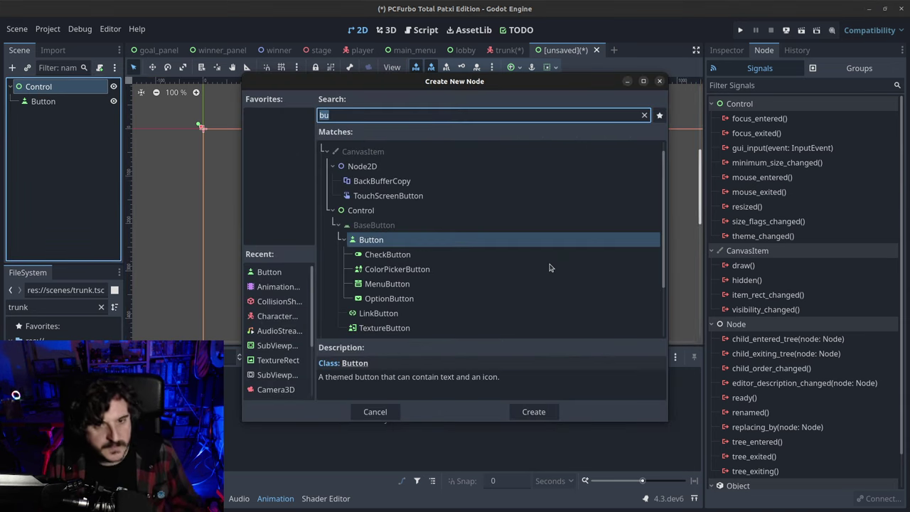
{"action": "scroll", "coordinate": [548, 267], "scroll_direction": "up", "scroll_amount": 1}
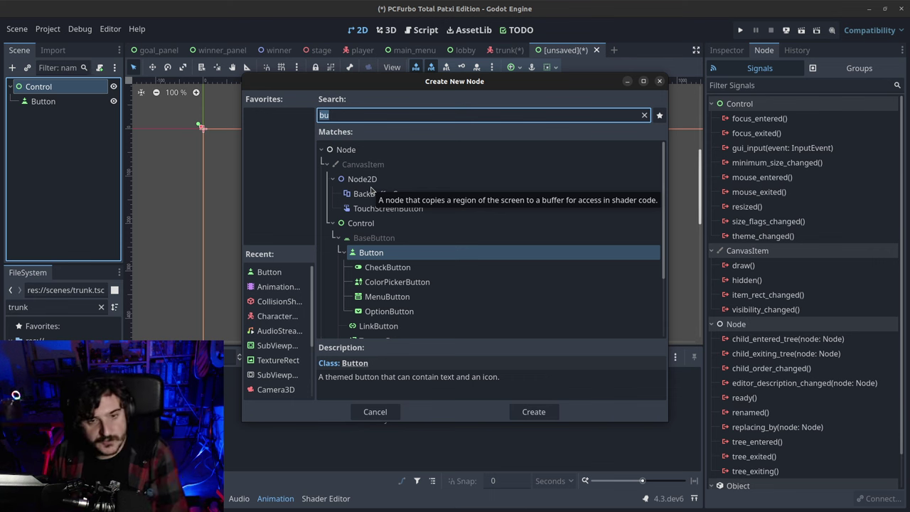
{"action": "left_click", "coordinate": [659, 82]}
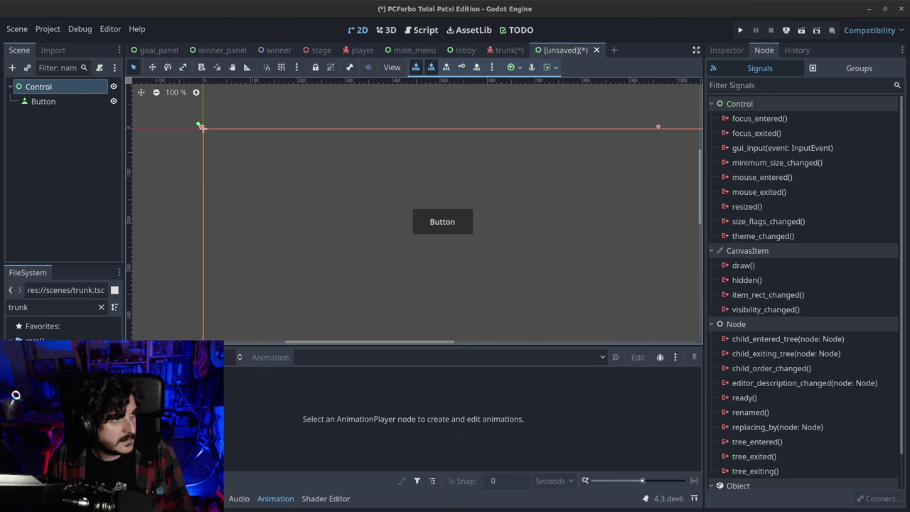
Switch to the Godot documentation in Chromium, view the Introduction topics of Getting Started, and open the Step by step page.
{"action": "key", "text": "alt+Tab"}
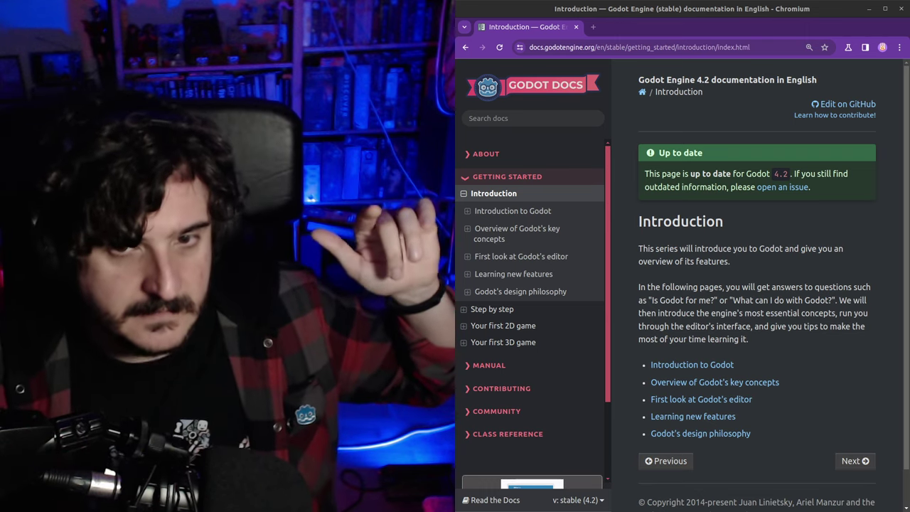
{"action": "left_click", "coordinate": [463, 194]}
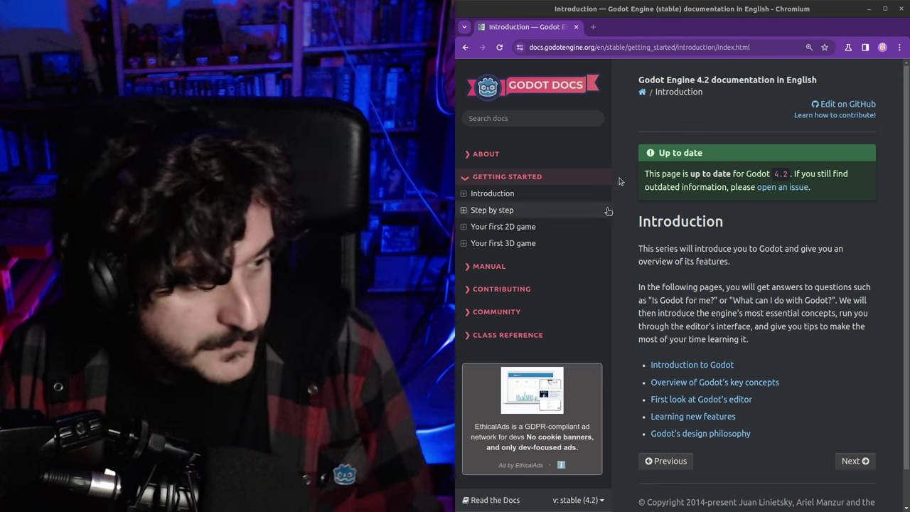
{"action": "left_click", "coordinate": [538, 194]}
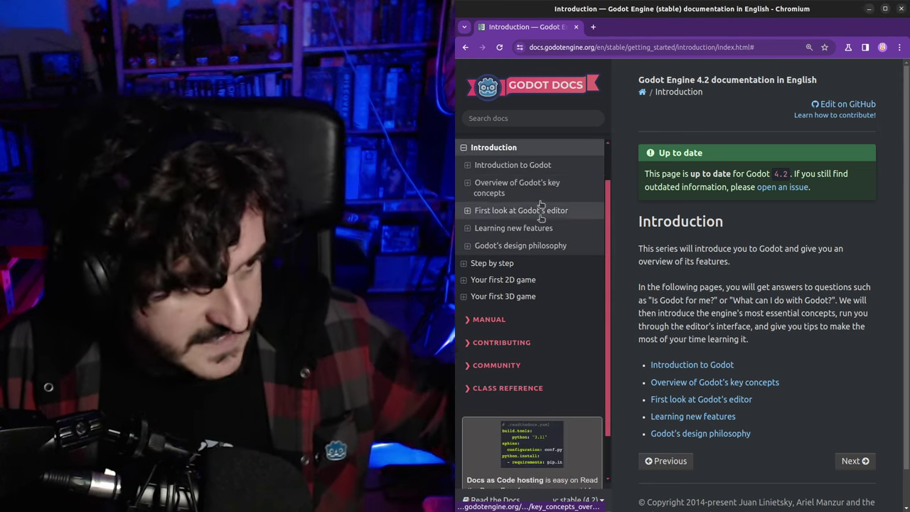
{"action": "scroll", "coordinate": [540, 193], "scroll_direction": "up", "scroll_amount": 1}
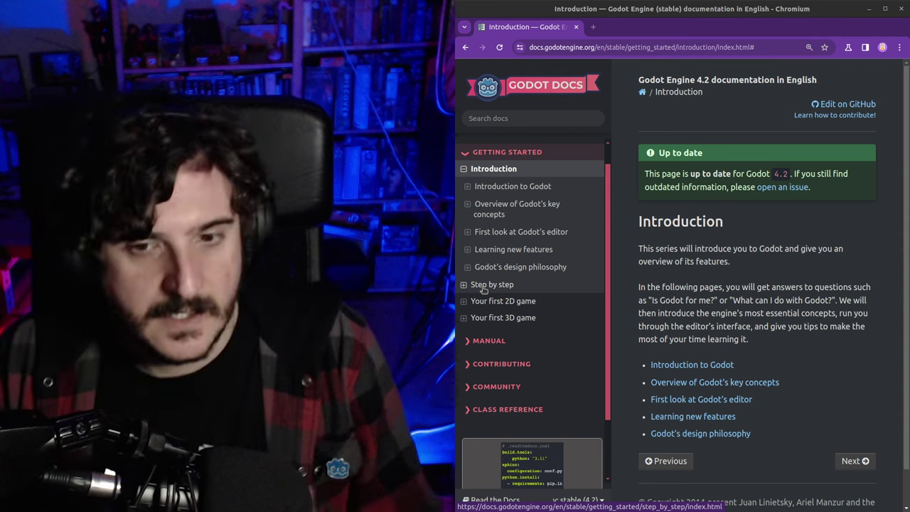
{"action": "left_click", "coordinate": [483, 285]}
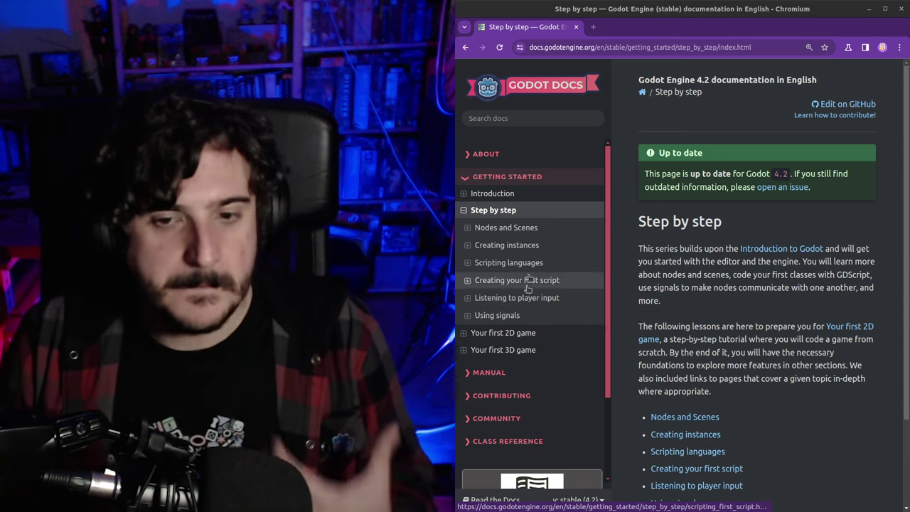
Open the "Your first 2D game" tutorial in the documentation and expand its Contents to view the lessons.
{"action": "left_click", "coordinate": [529, 333]}
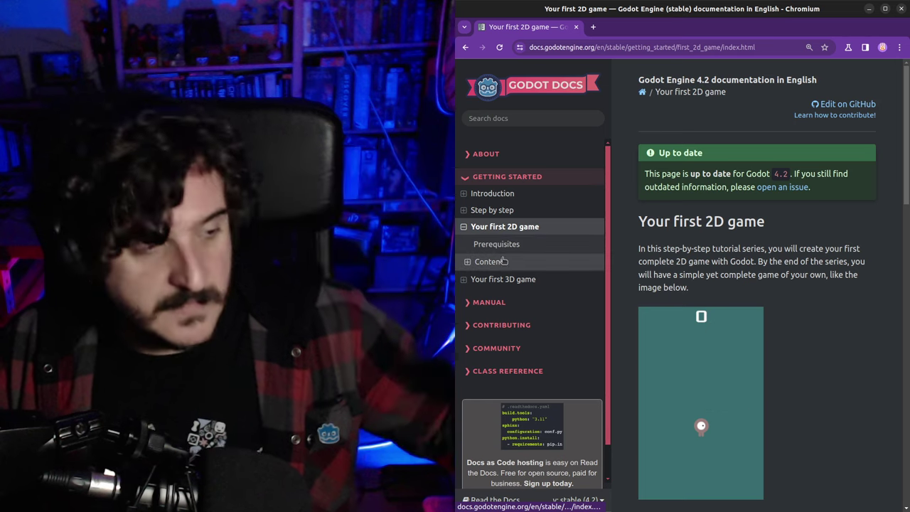
{"action": "left_click", "coordinate": [469, 263]}
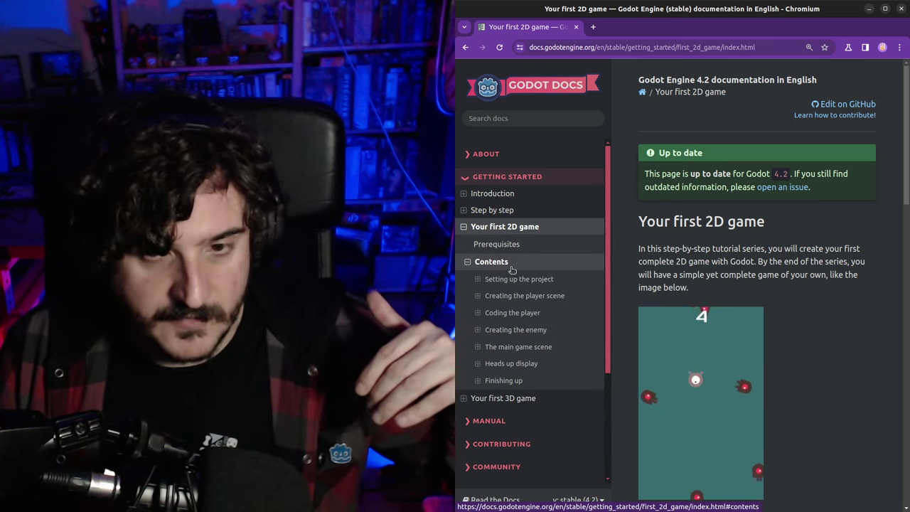
{"action": "scroll", "coordinate": [511, 267], "scroll_direction": "down", "scroll_amount": 1}
{"action": "scroll", "coordinate": [510, 263], "scroll_direction": "up", "scroll_amount": 1}
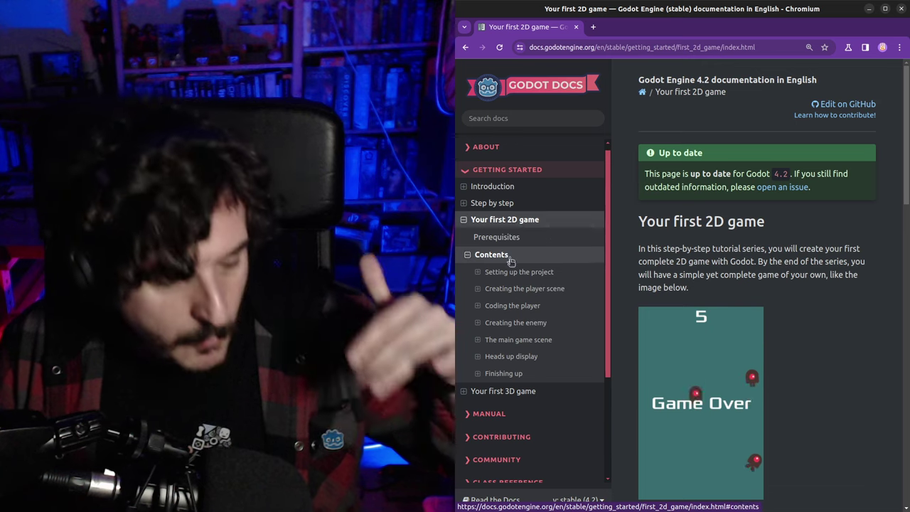
{"action": "scroll", "coordinate": [511, 262], "scroll_direction": "down", "scroll_amount": 2}
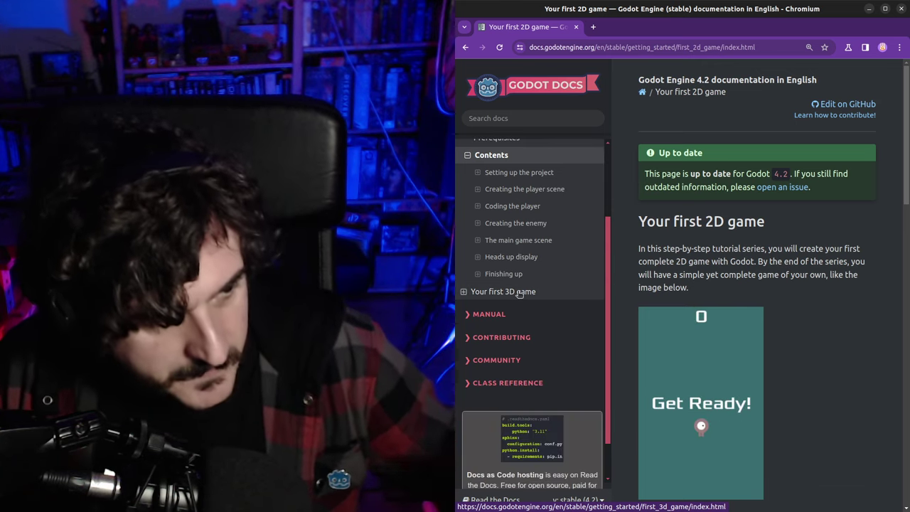
Open the "Your first 3D game" tutorial and expand its Contents to view the lessons, then collapse them.
{"action": "left_click", "coordinate": [518, 292]}
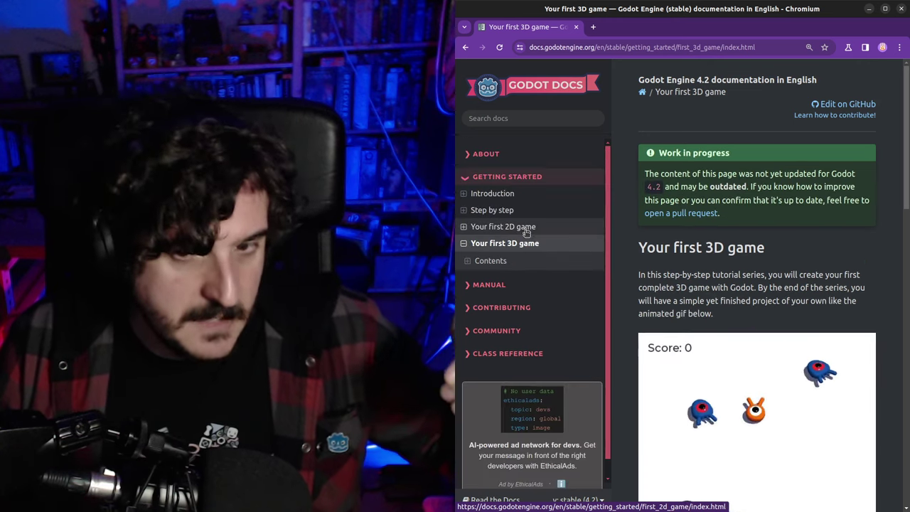
{"action": "left_click", "coordinate": [490, 261]}
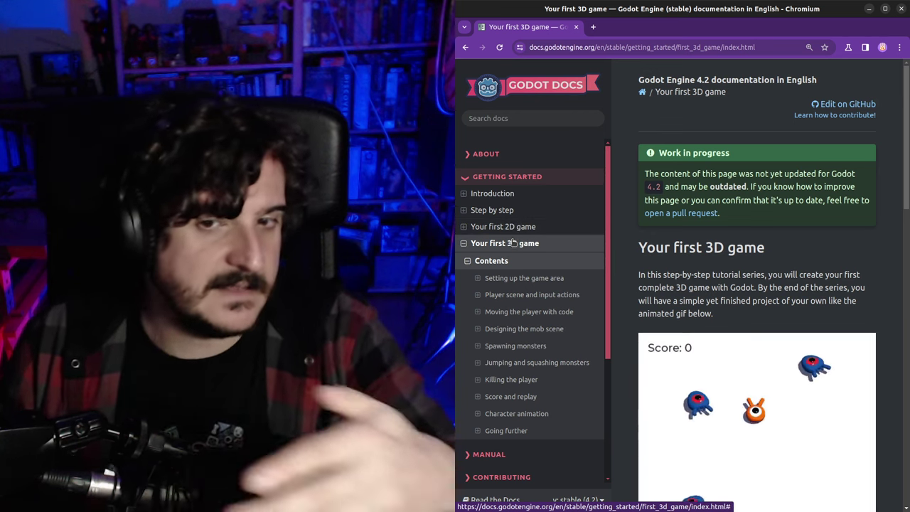
{"action": "left_click", "coordinate": [515, 243]}
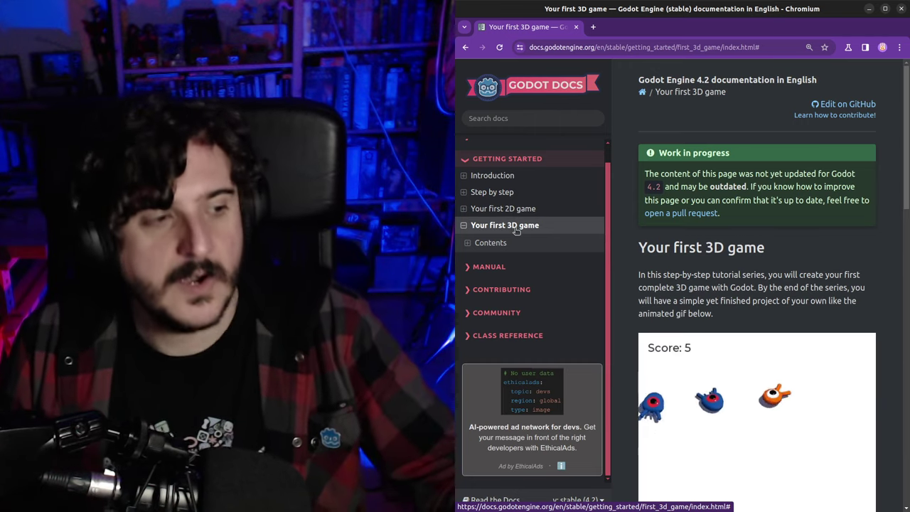
Return to the documentation's Introduction page through the 2D game tutorial, select the page's web address, and close the browser window.
{"action": "left_click", "coordinate": [517, 209]}
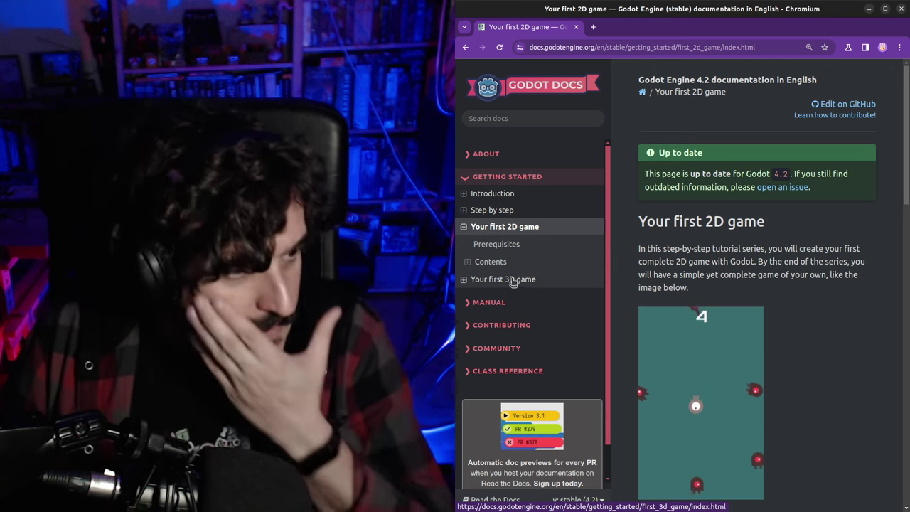
{"action": "left_click", "coordinate": [516, 200]}
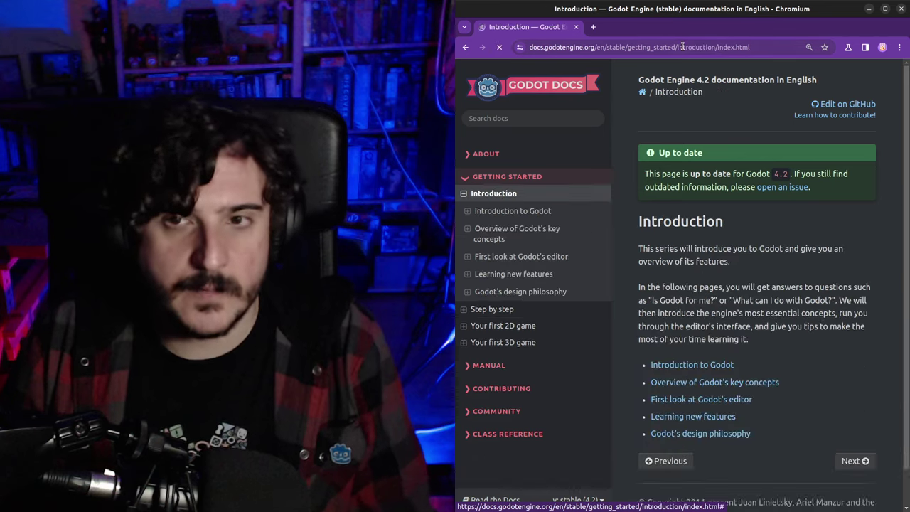
{"action": "left_click", "coordinate": [683, 50]}
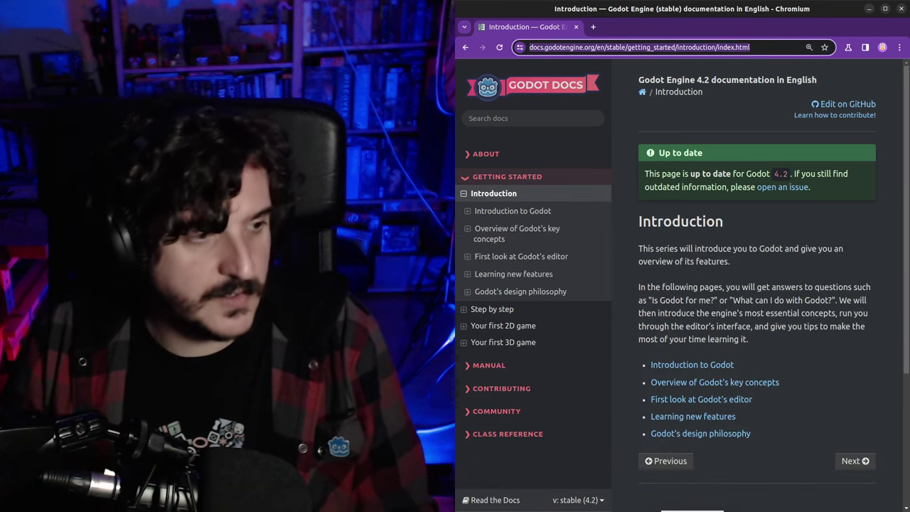
{"action": "key", "text": "alt+Tab"}
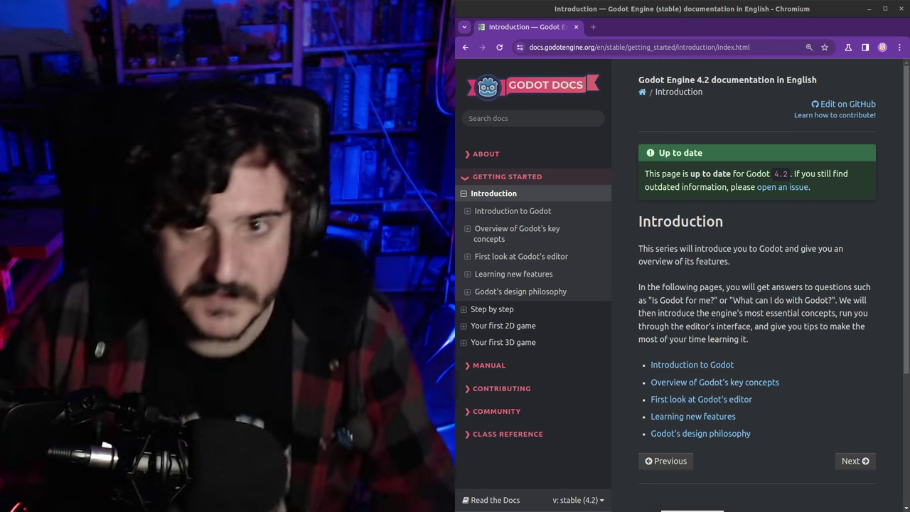
{"action": "left_click", "coordinate": [673, 53]}
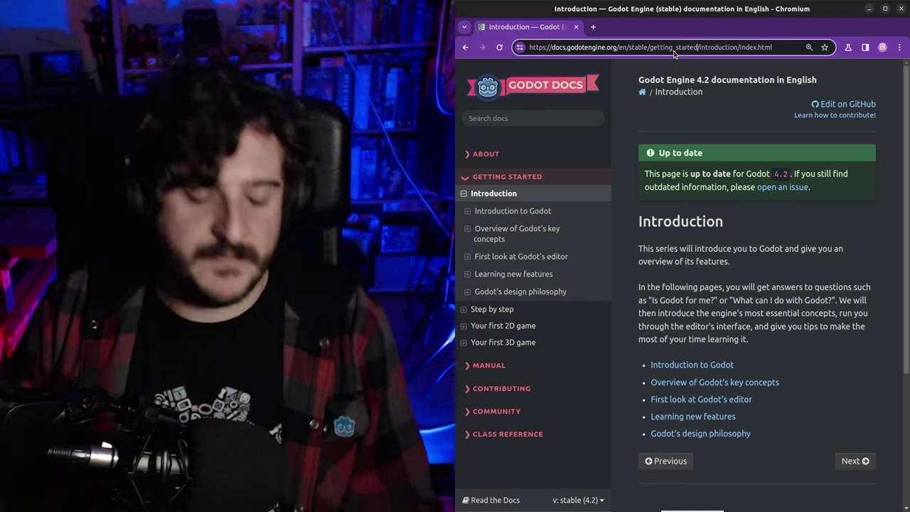
{"action": "left_click", "coordinate": [673, 53]}
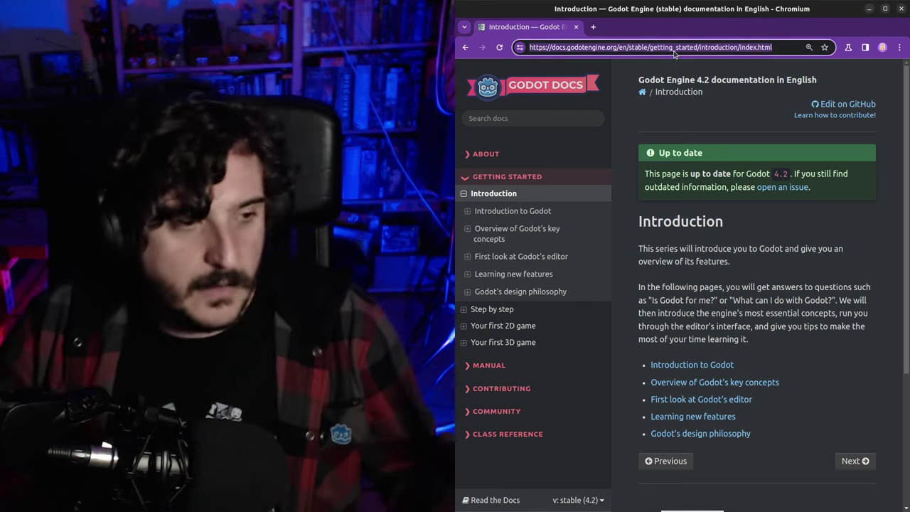
{"action": "key", "text": "alt+Tab"}
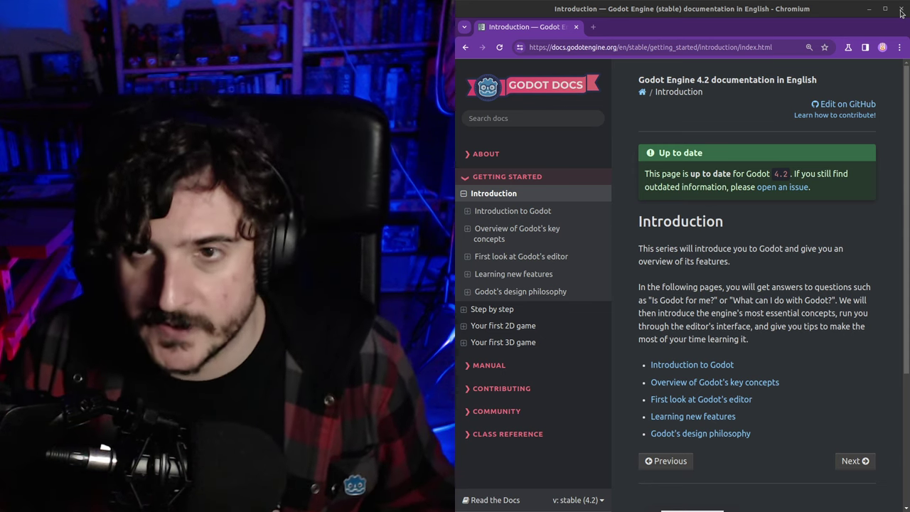
{"action": "left_click", "coordinate": [901, 10]}
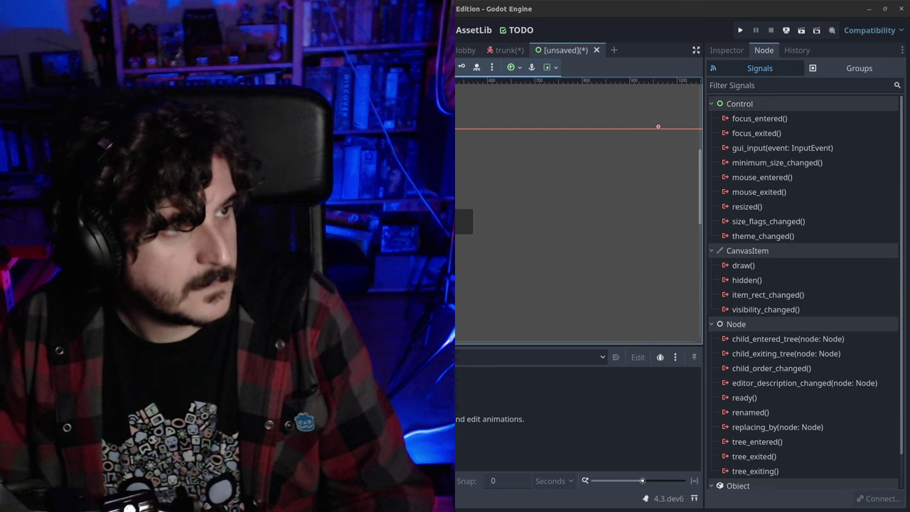
Switch to the Redbubble shop window, browse its Godot-themed designs, and close the browser.
{"action": "key", "text": "alt+Tab"}
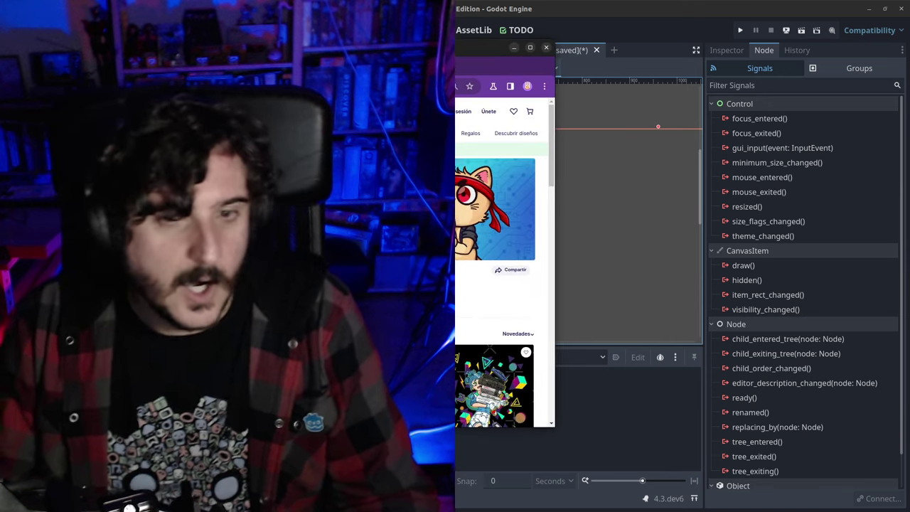
{"action": "scroll", "coordinate": [468, 191], "scroll_direction": "down", "scroll_amount": 3}
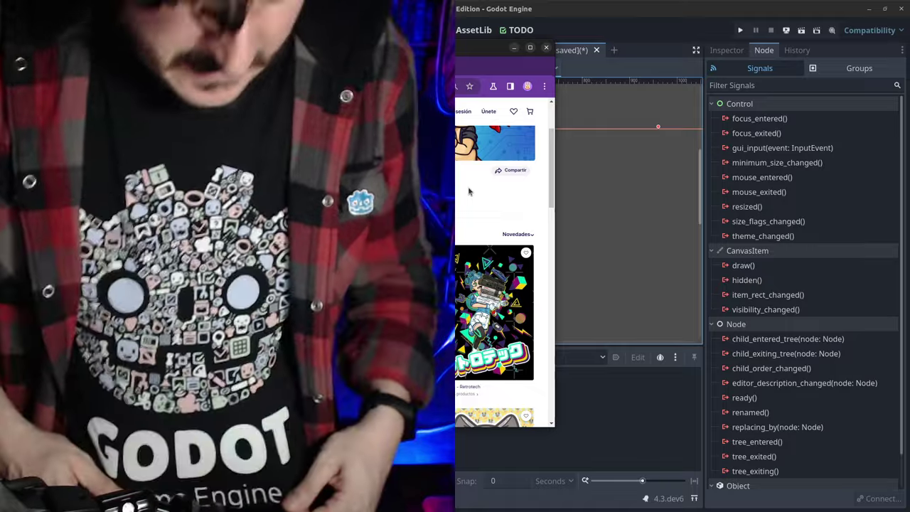
{"action": "scroll", "coordinate": [470, 190], "scroll_direction": "up", "scroll_amount": 1}
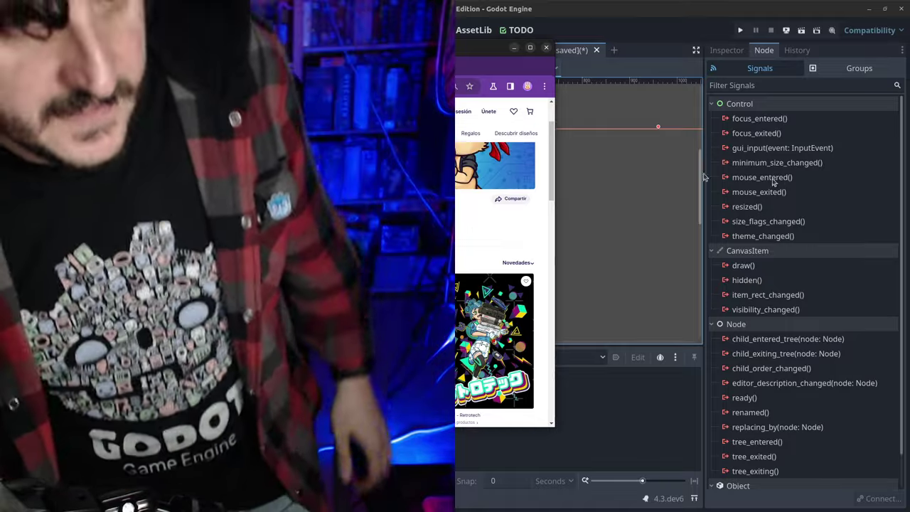
{"action": "left_click_drag", "start_coordinate": [497, 47], "coordinate": [787, 178]}
{"action": "scroll", "coordinate": [786, 177], "scroll_direction": "down", "scroll_amount": 2}
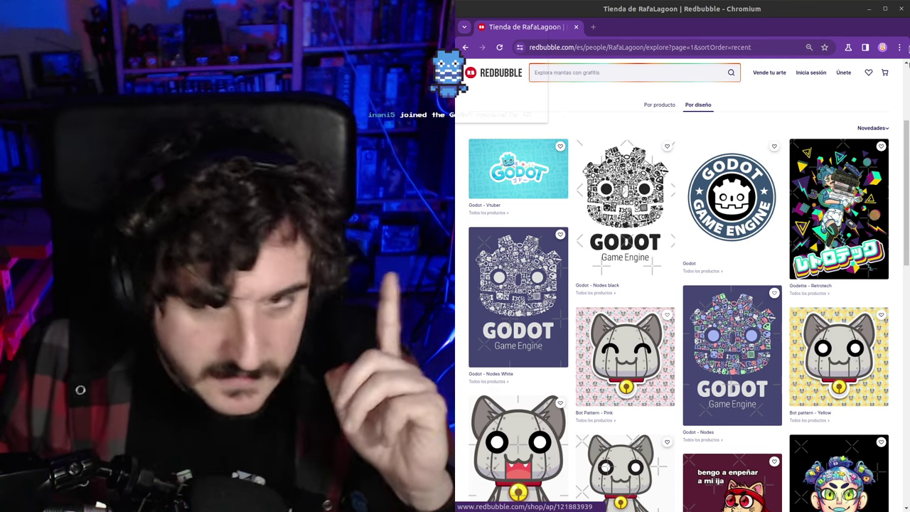
{"action": "left_click", "coordinate": [902, 9]}
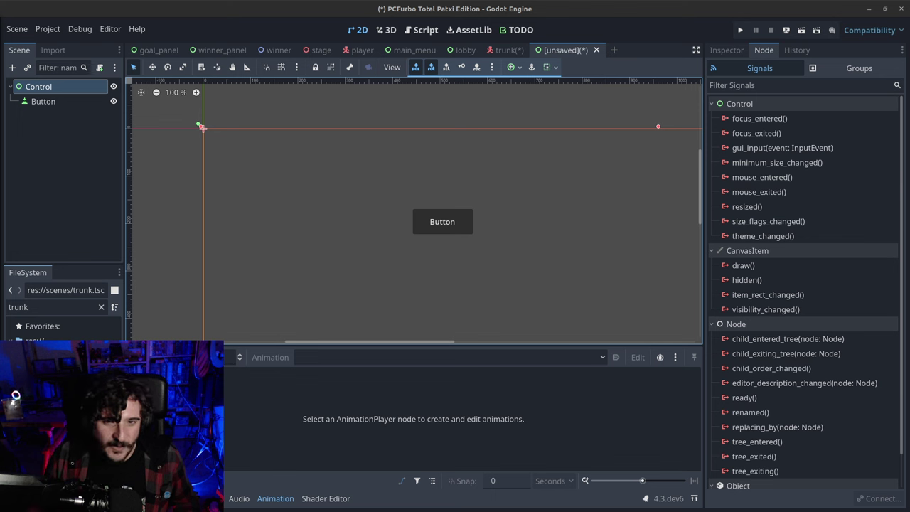
Close the sample button scene without saving it and view the trunk model from above in its own scene.
{"action": "left_click", "coordinate": [597, 50]}
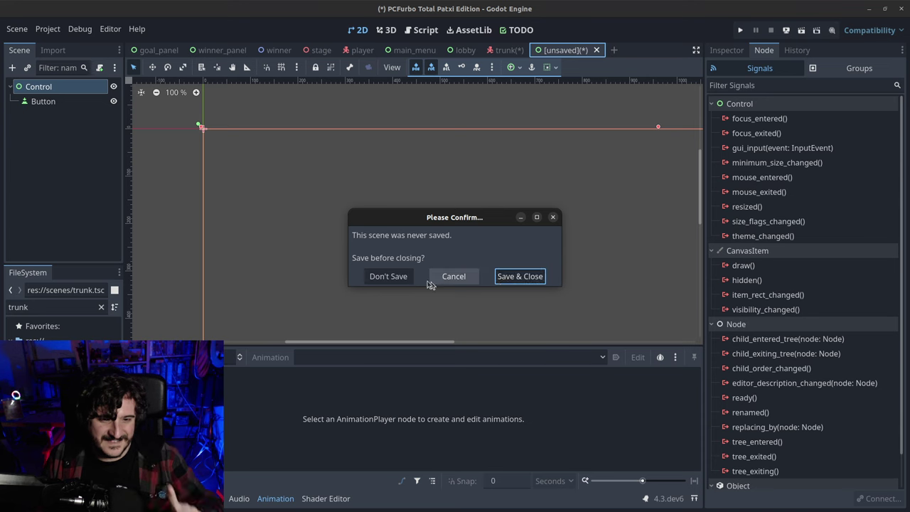
{"action": "left_click", "coordinate": [388, 277]}
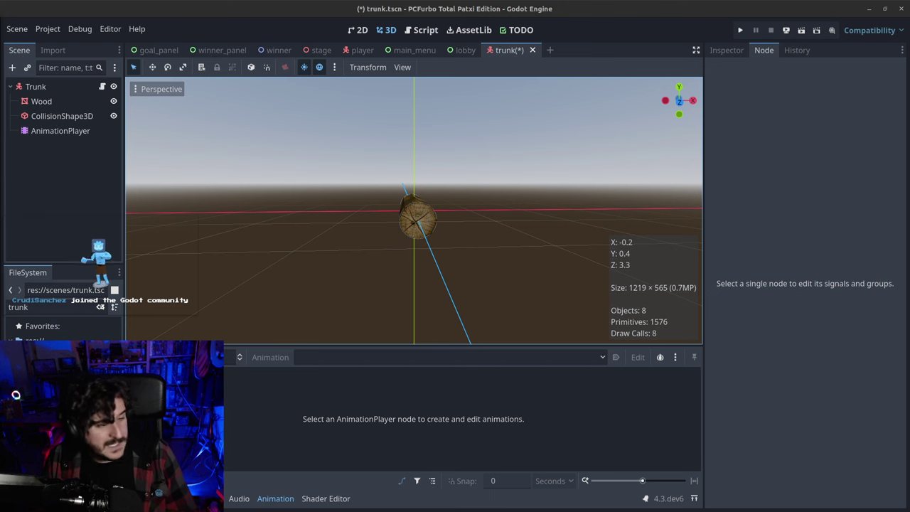
{"action": "middle_click_drag", "start_coordinate": [403, 225], "coordinate": [333, 200]}
{"action": "scroll", "coordinate": [333, 200], "scroll_direction": "up", "scroll_amount": 2}
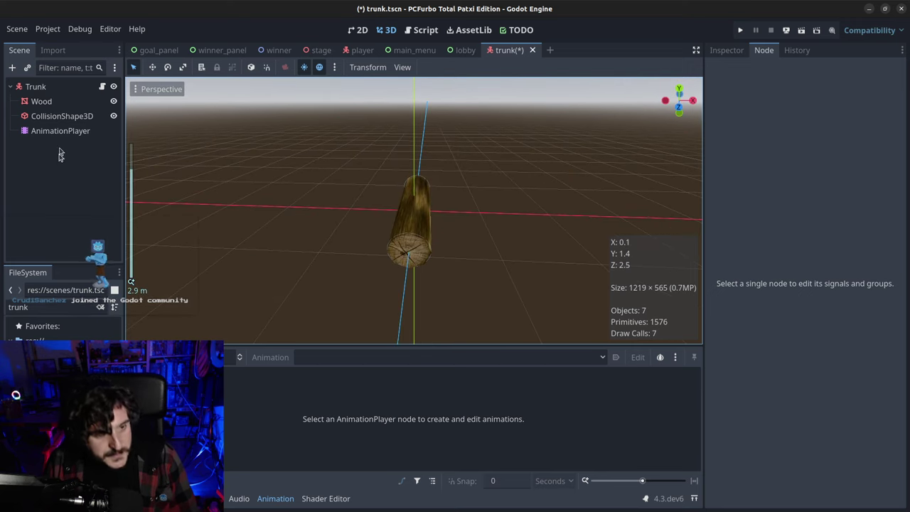
Open the player scene and examine the player model from several angles.
{"action": "left_click", "coordinate": [341, 51]}
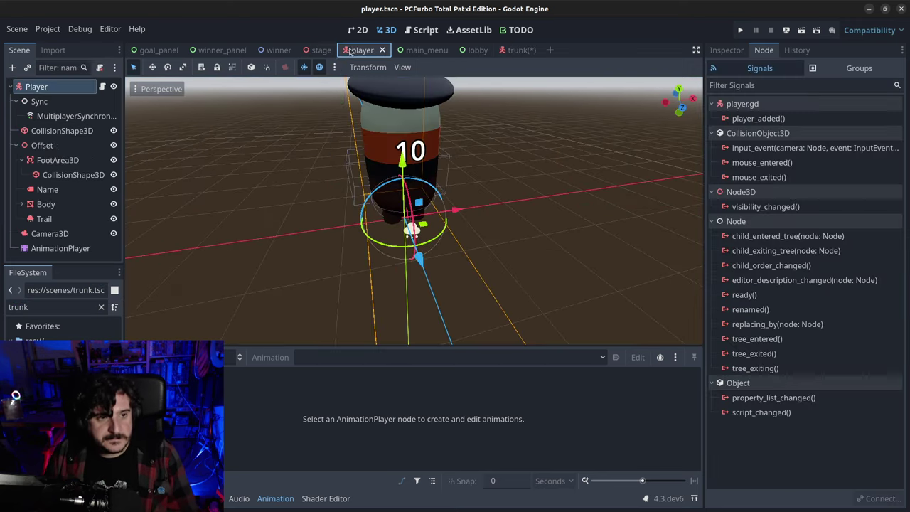
{"action": "middle_click_drag", "start_coordinate": [502, 190], "coordinate": [466, 188]}
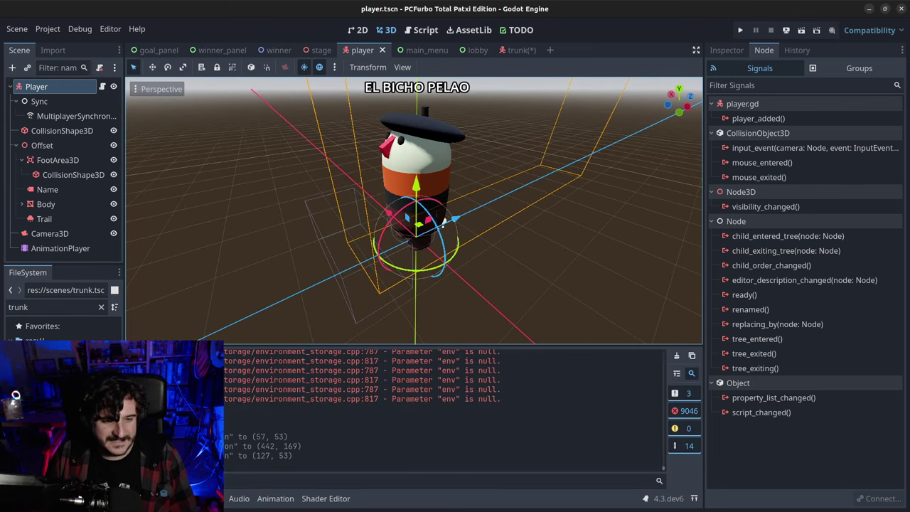
{"action": "middle_click_drag", "start_coordinate": [442, 223], "coordinate": [369, 250]}
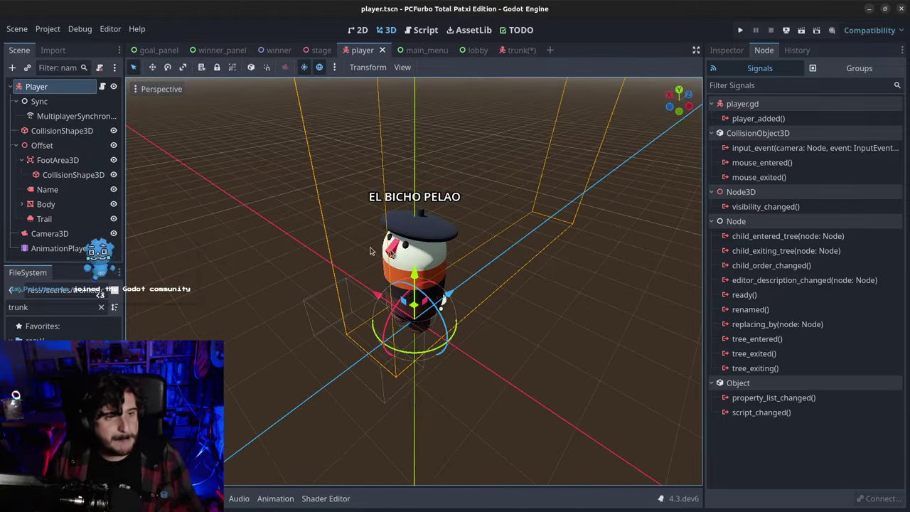
Examine the collision layer and mask properties of the player's FootArea3D node.
{"action": "left_click", "coordinate": [32, 160]}
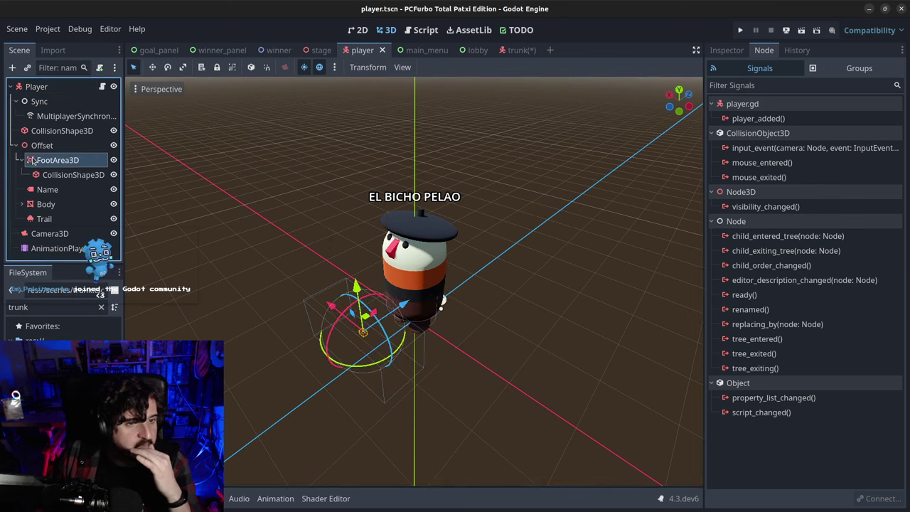
{"action": "left_click", "coordinate": [33, 146]}
{"action": "left_click", "coordinate": [42, 161]}
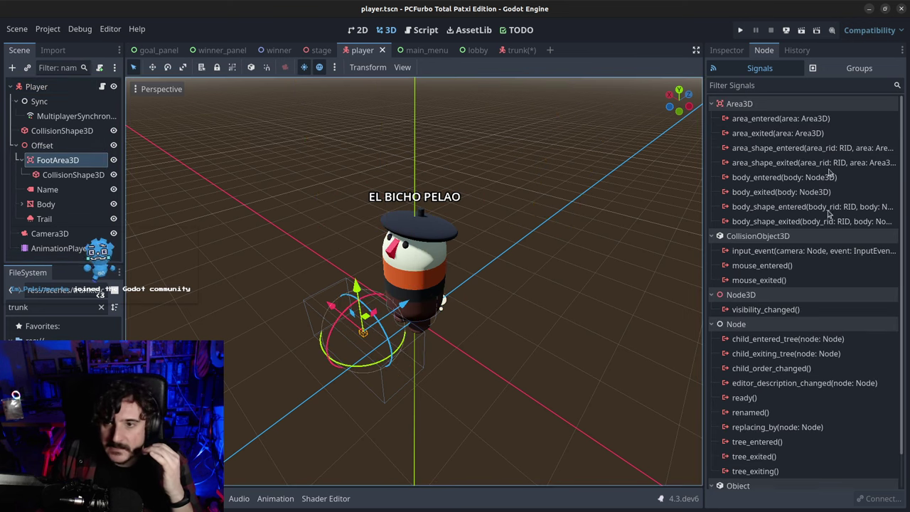
{"action": "left_click", "coordinate": [725, 50]}
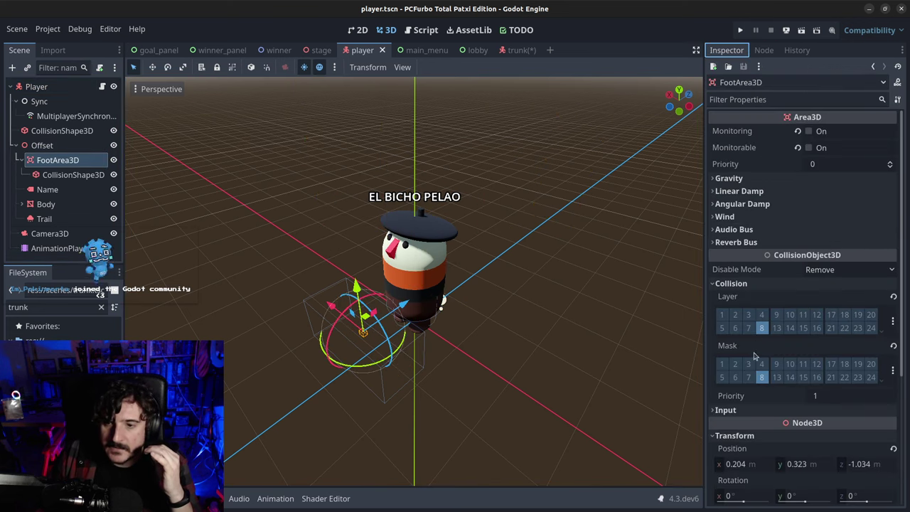
Enable collision layer 5 on the root Player node and save the player scene.
{"action": "left_click", "coordinate": [37, 86]}
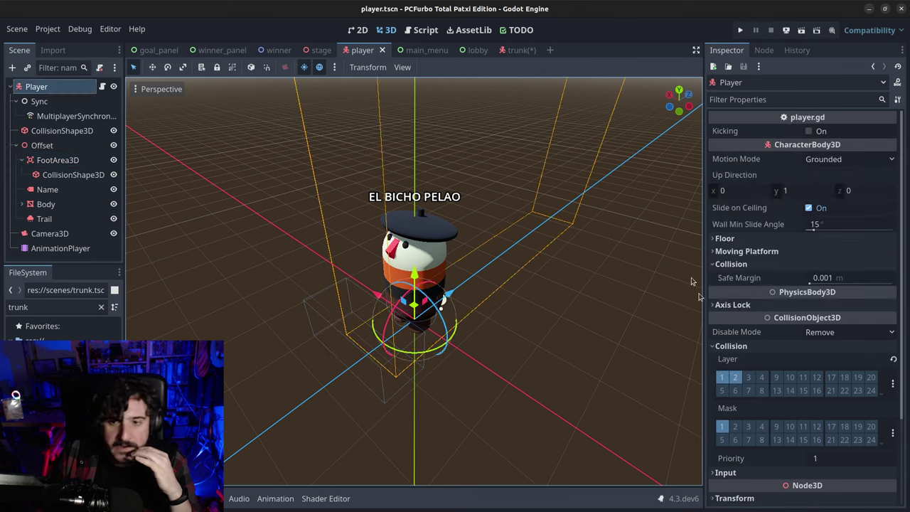
{"action": "scroll", "coordinate": [737, 398], "scroll_direction": "down", "scroll_amount": 5}
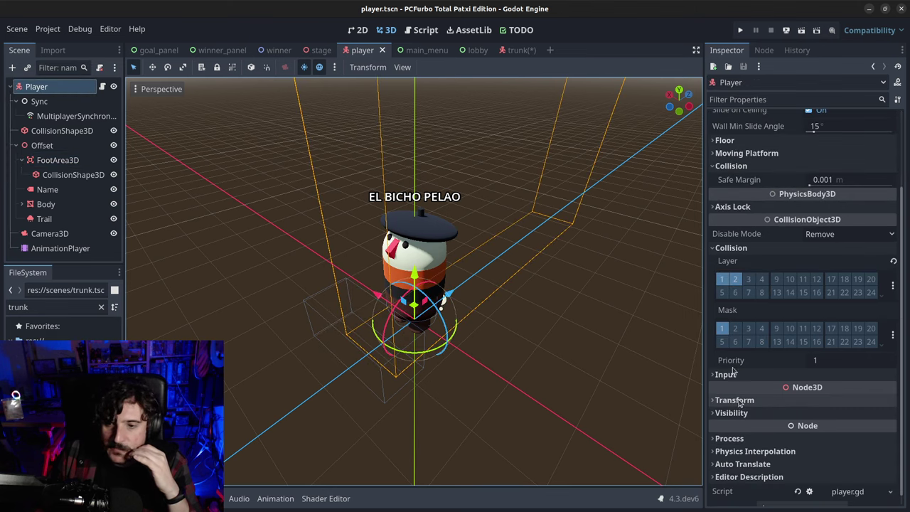
{"action": "left_click", "coordinate": [721, 296]}
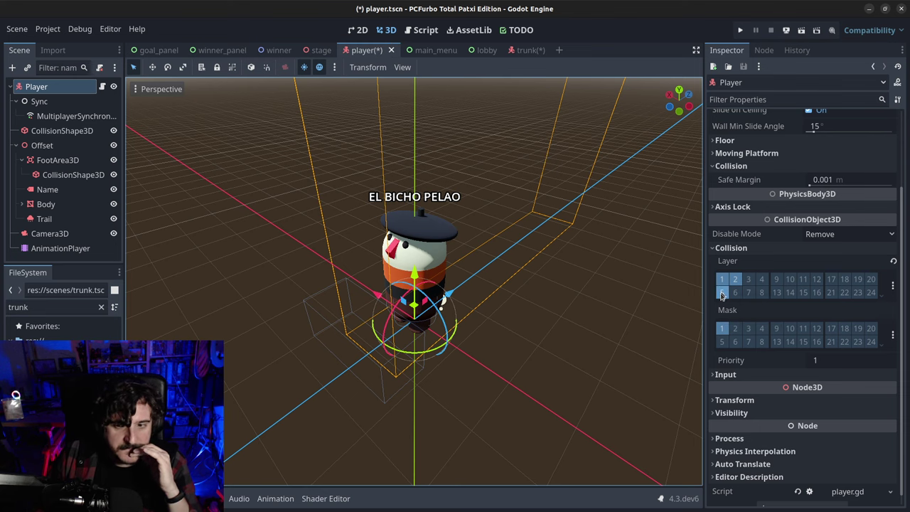
{"action": "key", "text": "ctrl+s"}
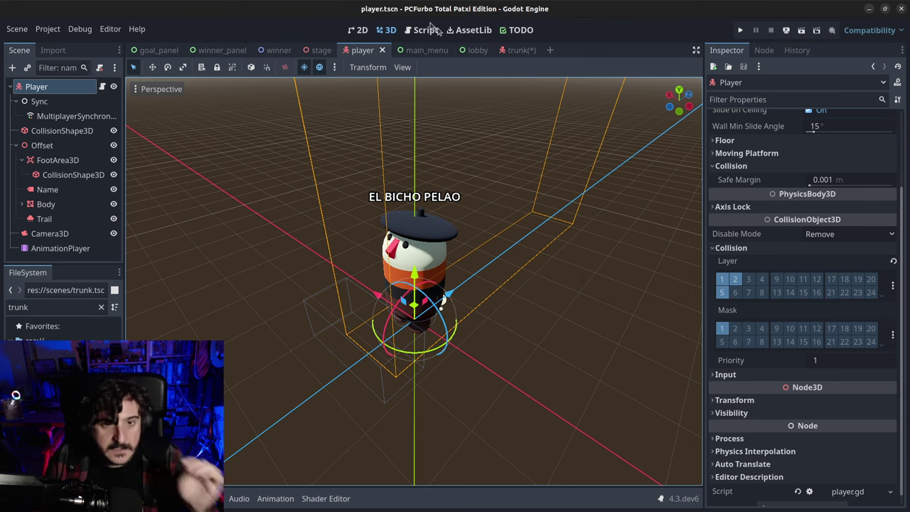
Add an Area3D node as a child of the root Trunk node in the trunk scene.
{"action": "left_click", "coordinate": [507, 47]}
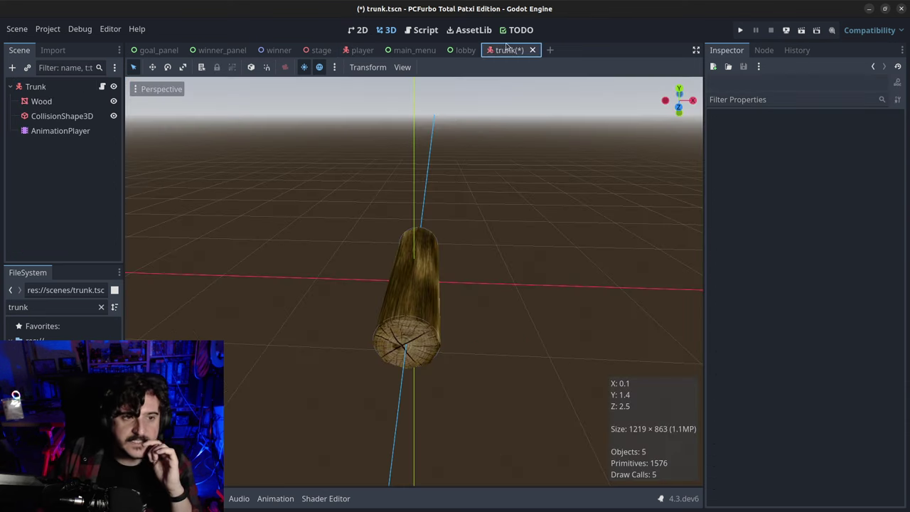
{"action": "left_click", "coordinate": [29, 87]}
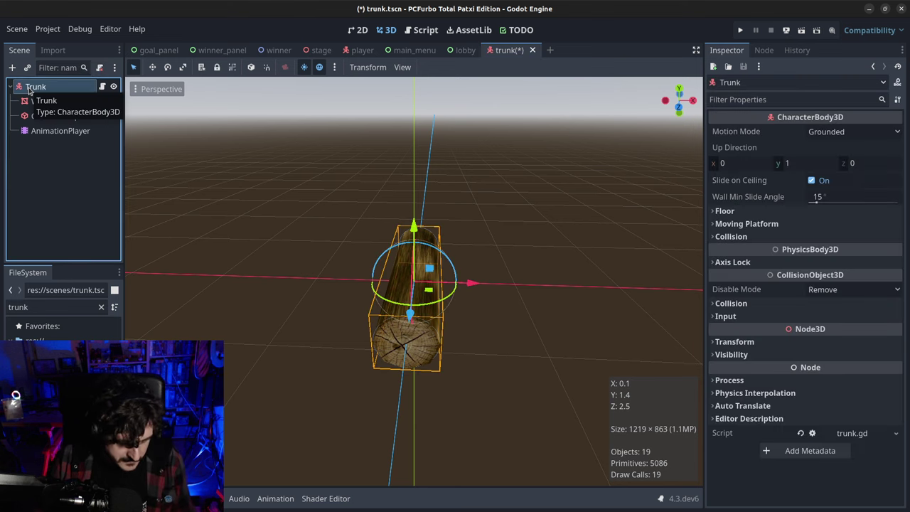
{"action": "key", "text": "ctrl+a"}
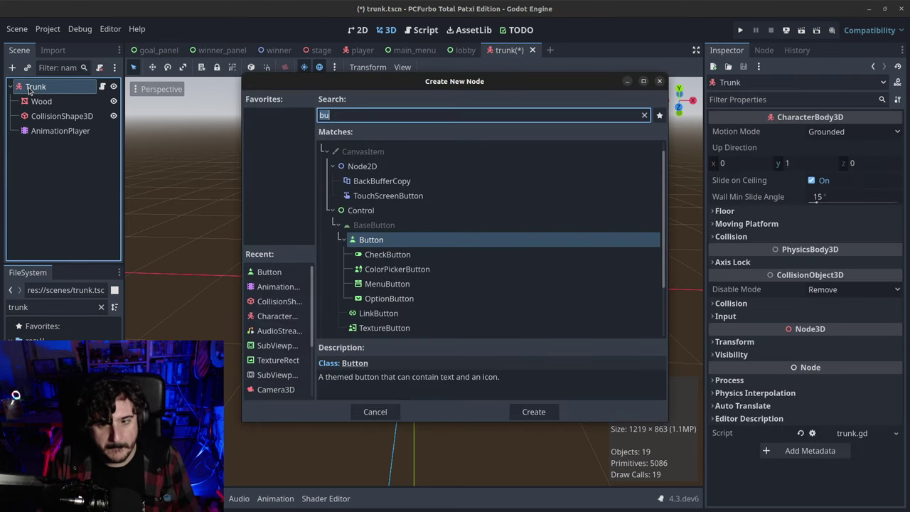
{"action": "type", "text": "area3"}
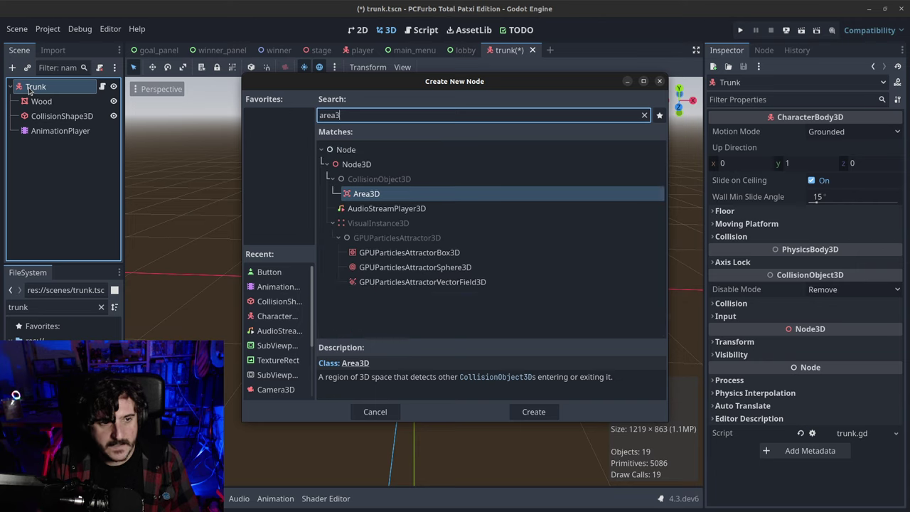
{"action": "key", "text": "Return"}
{"action": "middle_click_drag", "start_coordinate": [455, 284], "coordinate": [445, 268]}
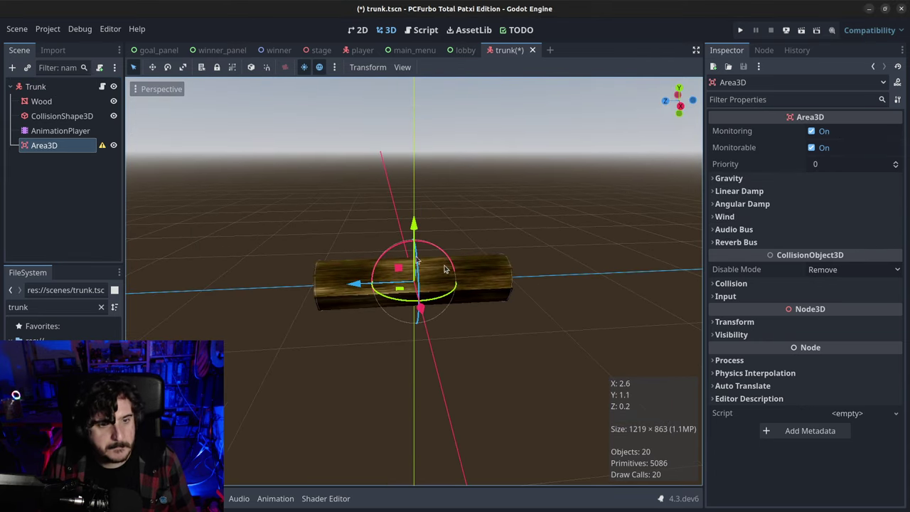
Add a CollisionShape3D under the trunk's Area3D and give it a new CylinderShape3D shape.
{"action": "left_click", "coordinate": [40, 147]}
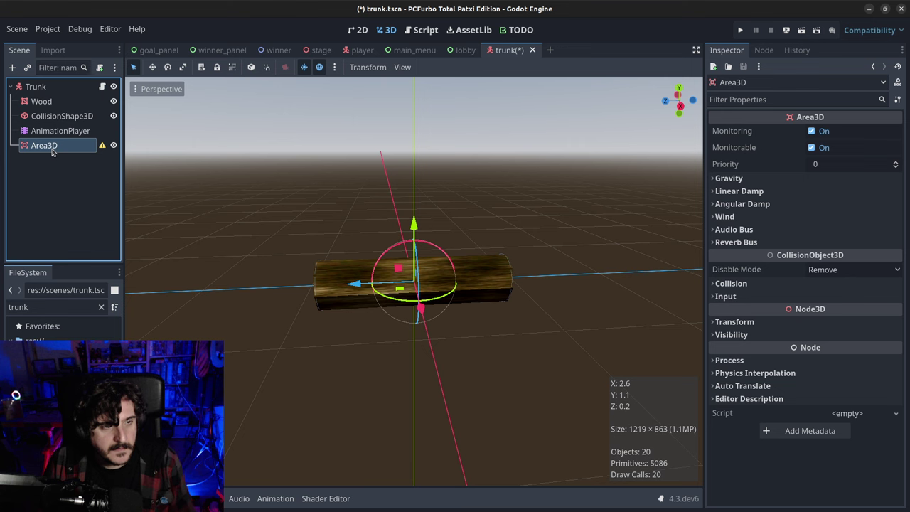
{"action": "key", "text": "ctrl+a"}
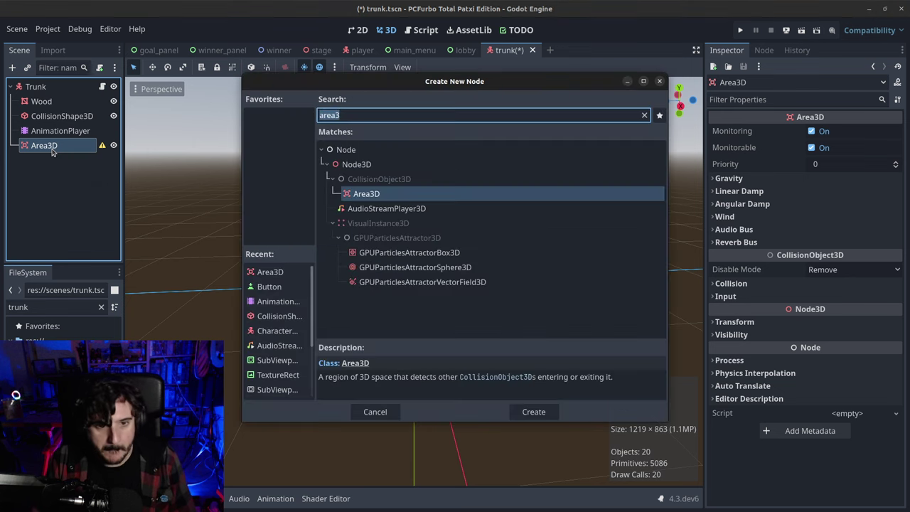
{"action": "type", "text": "colli"}
{"action": "key", "text": "Return"}
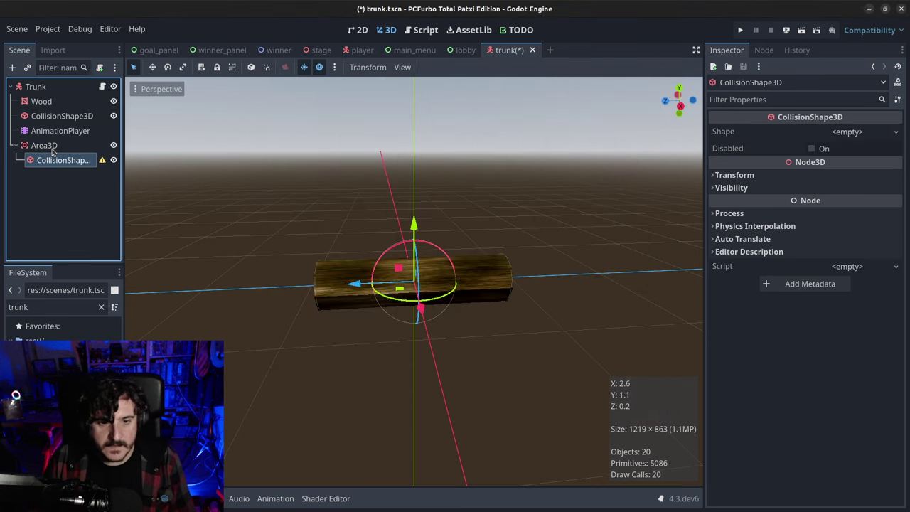
{"action": "left_click", "coordinate": [857, 132]}
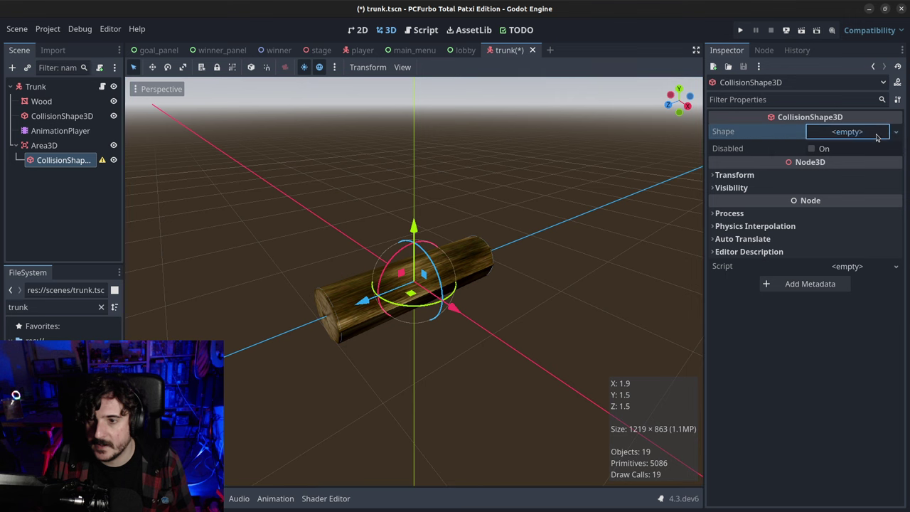
{"action": "left_click", "coordinate": [829, 206]}
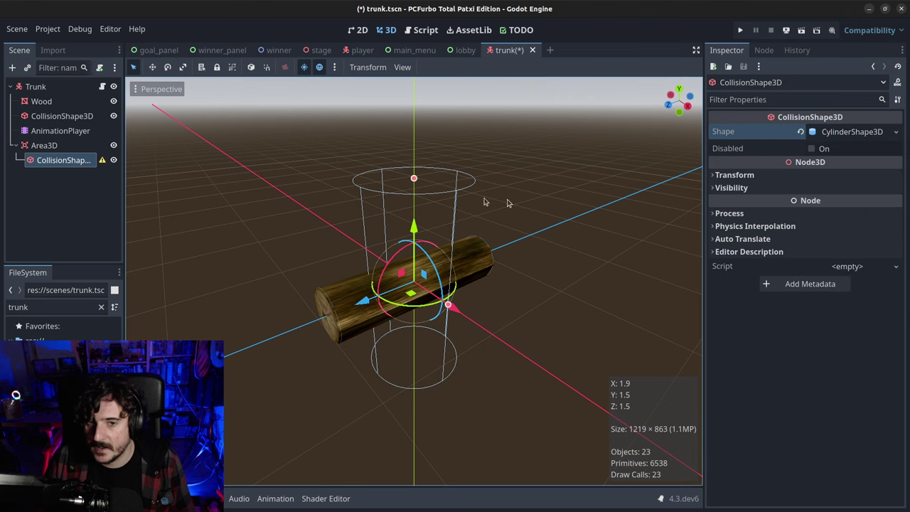
Rotate the Area3D's cylinder collision shape so that it lies lengthwise around the trunk.
{"action": "middle_click_drag", "start_coordinate": [429, 250], "coordinate": [339, 224]}
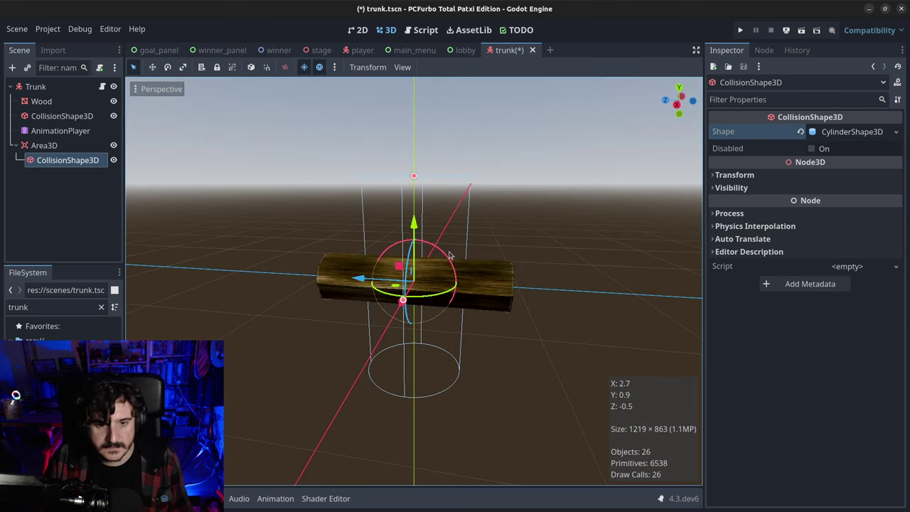
{"action": "left_click_drag", "start_coordinate": [449, 254], "coordinate": [326, 249]}
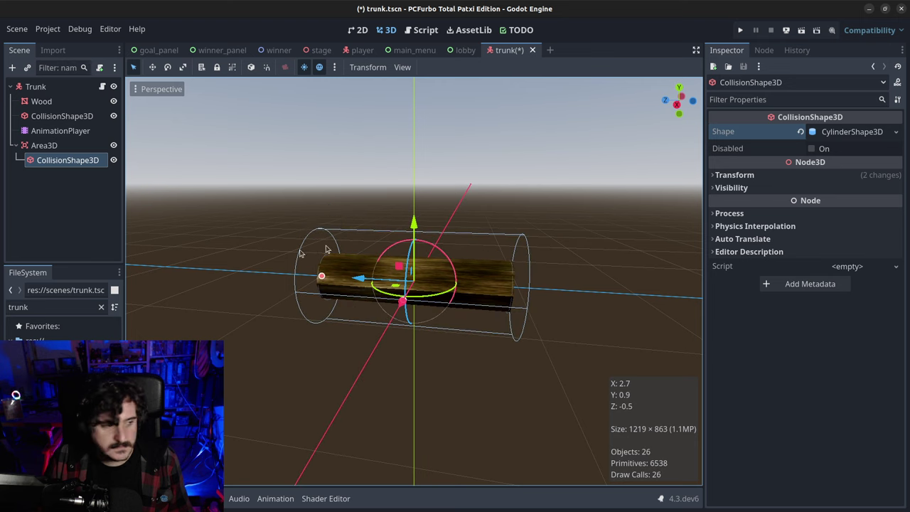
{"action": "middle_click_drag", "start_coordinate": [325, 248], "coordinate": [633, 293]}
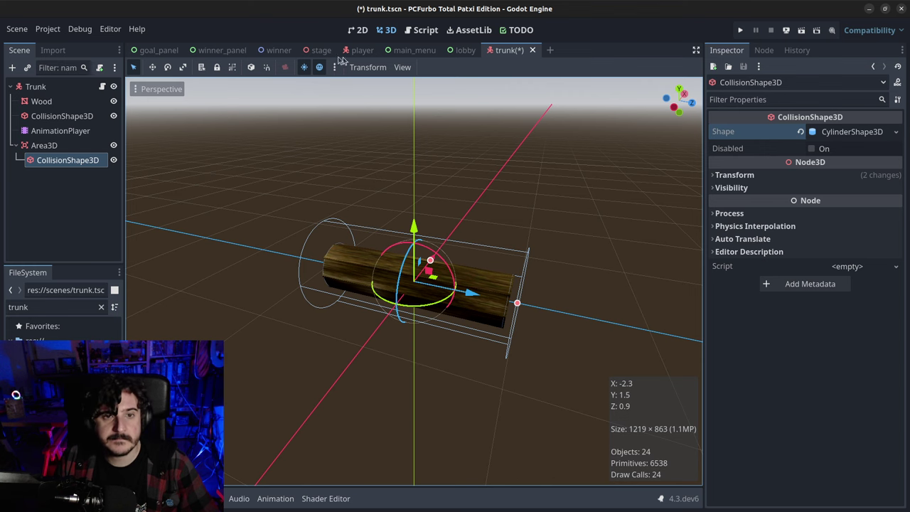
Look over the stage scene, find and open the goal scene, and examine its Area3D's collision layer and mask.
{"action": "mouse_move", "coordinate": [307, 54]}
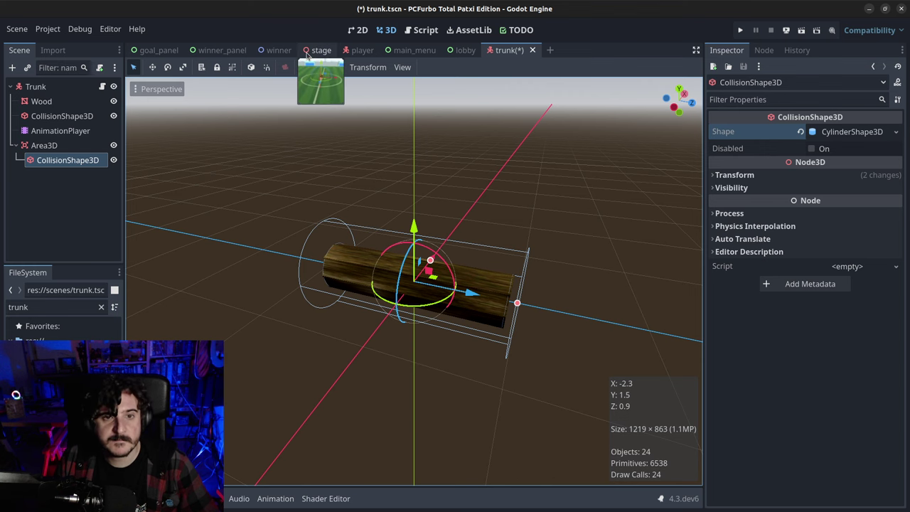
{"action": "left_click", "coordinate": [307, 54]}
{"action": "scroll", "coordinate": [268, 228], "scroll_direction": "down", "scroll_amount": 4}
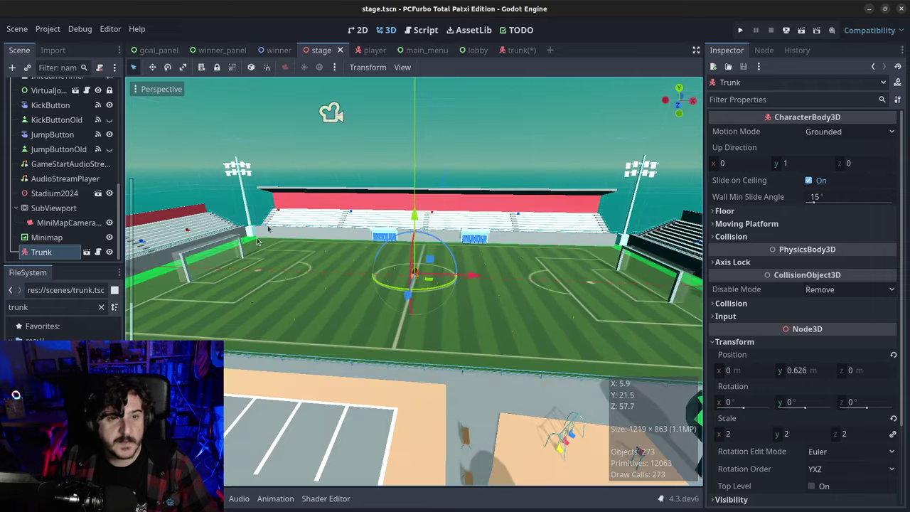
{"action": "double_click", "coordinate": [44, 310]}
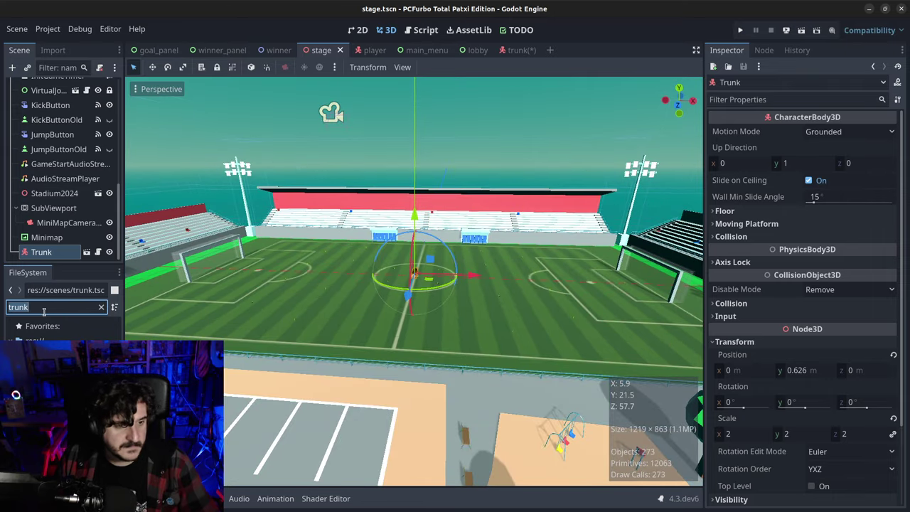
{"action": "type", "text": "goal"}
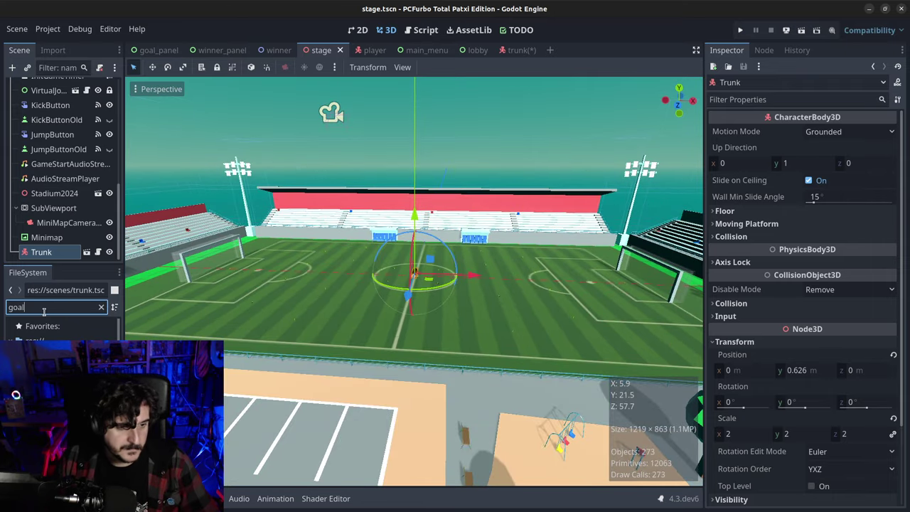
{"action": "key", "text": "Return"}
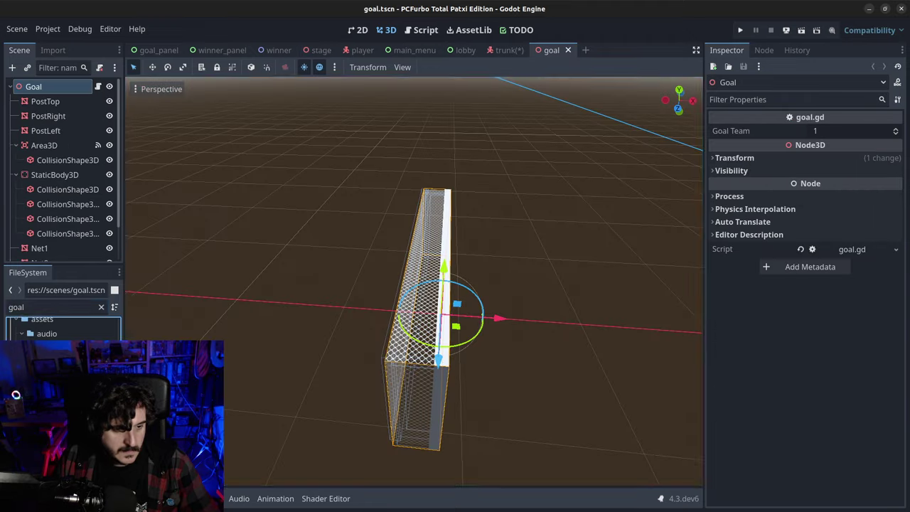
{"action": "left_click", "coordinate": [43, 145]}
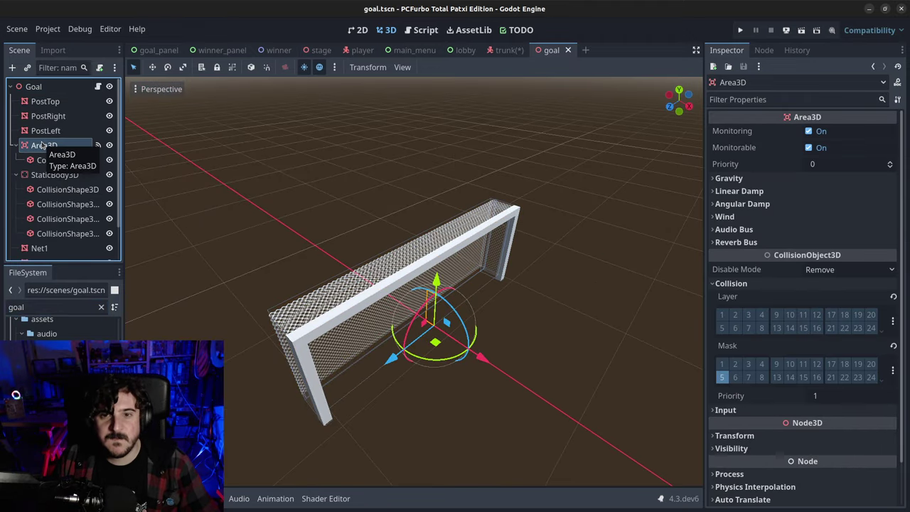
Return to the trunk scene and expand the collision settings of its Area3D.
{"action": "left_click", "coordinate": [506, 50]}
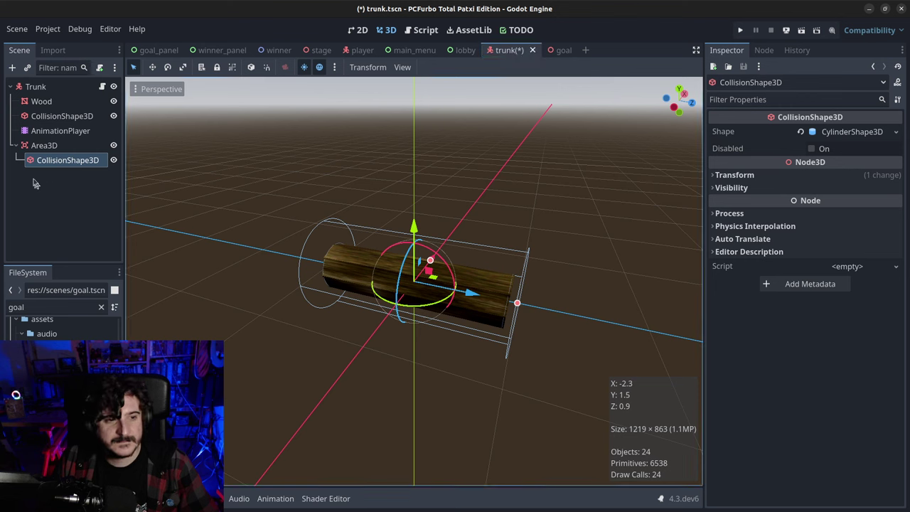
{"action": "left_click", "coordinate": [37, 146]}
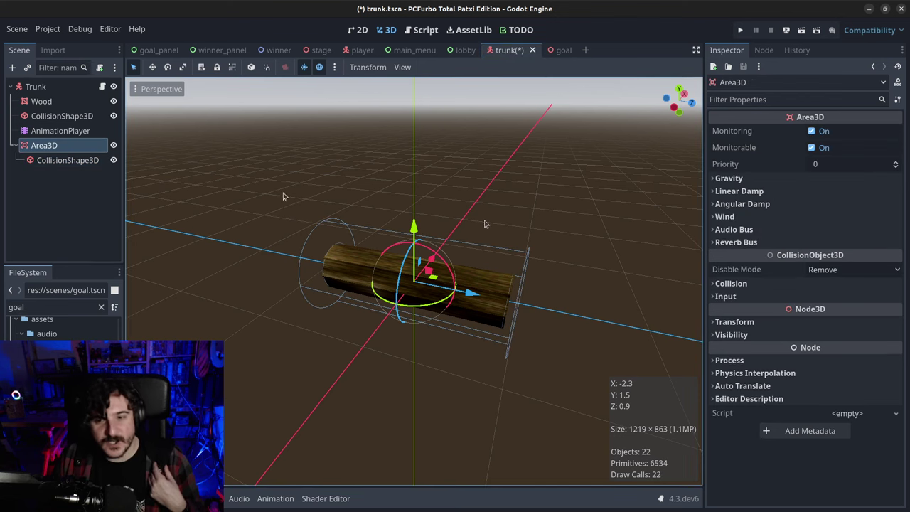
{"action": "left_click", "coordinate": [729, 283]}
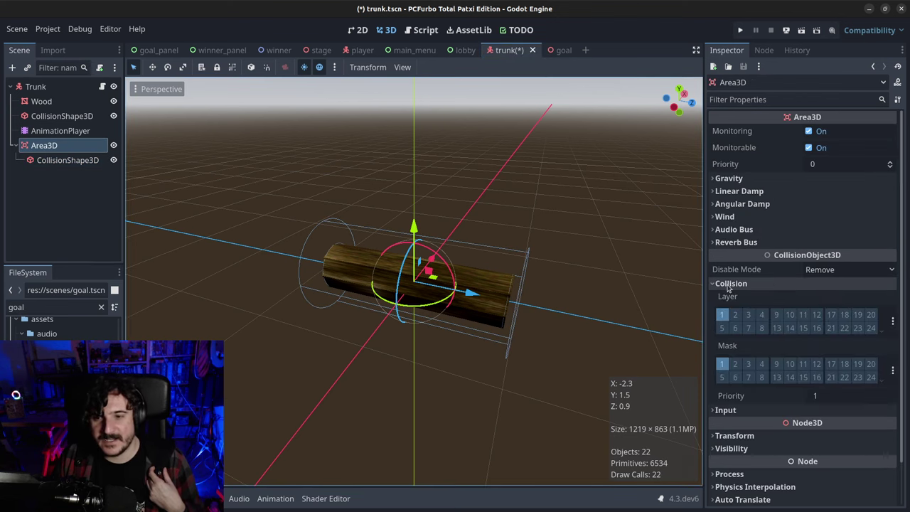
Disable collision layer 5 on the root Player node and enable layer 9 instead.
{"action": "left_click", "coordinate": [352, 51]}
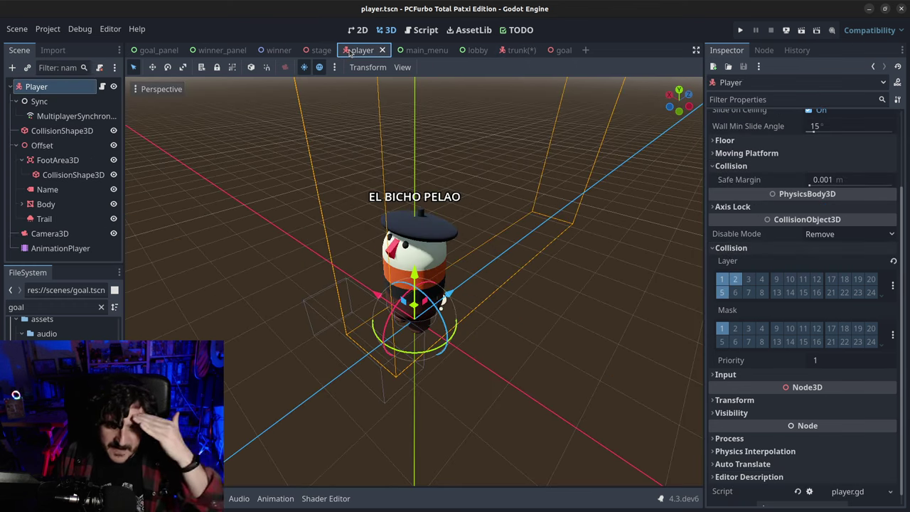
{"action": "left_click", "coordinate": [313, 51]}
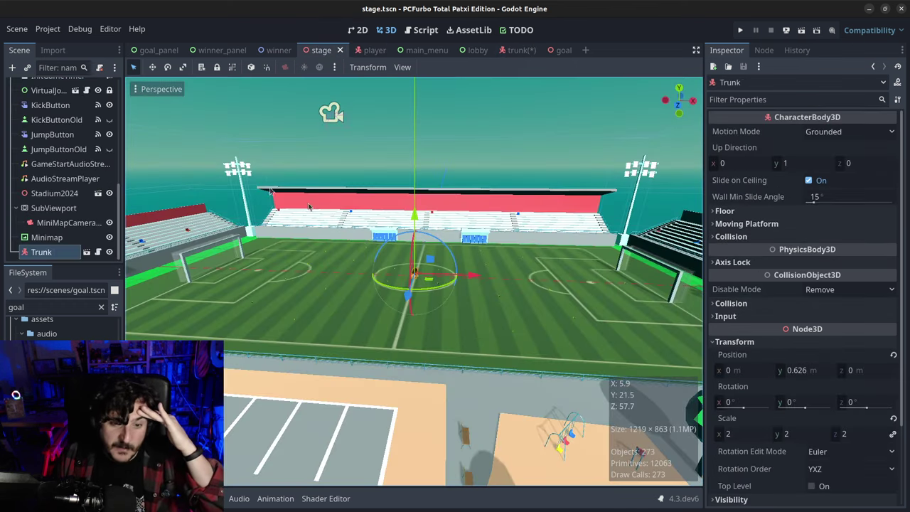
{"action": "left_click", "coordinate": [377, 54]}
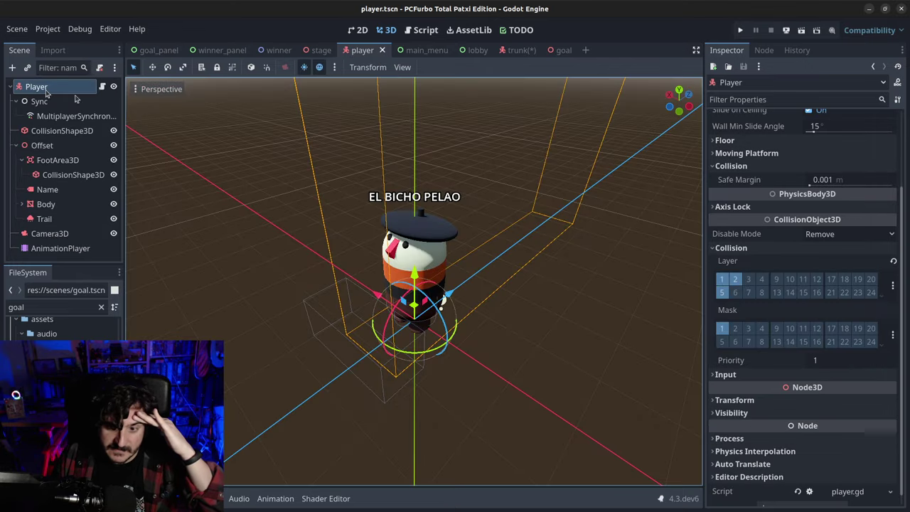
{"action": "left_click", "coordinate": [722, 293]}
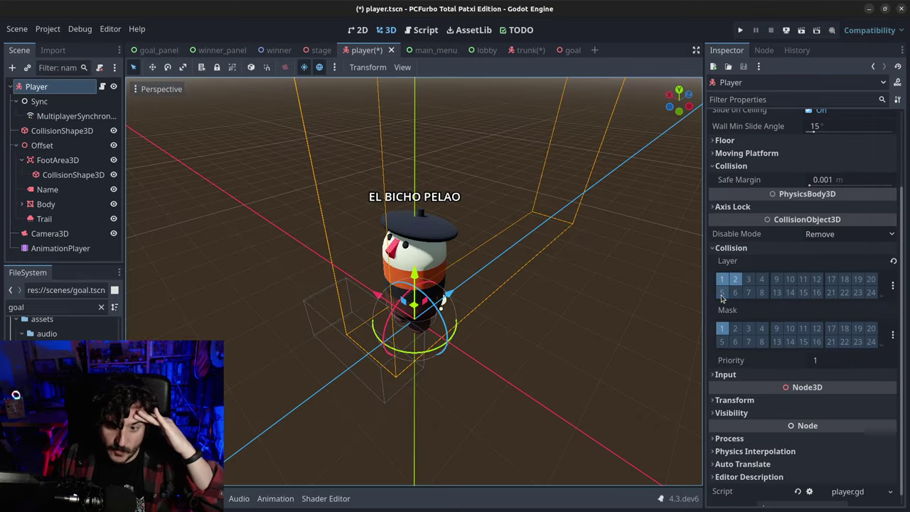
{"action": "left_click", "coordinate": [776, 279]}
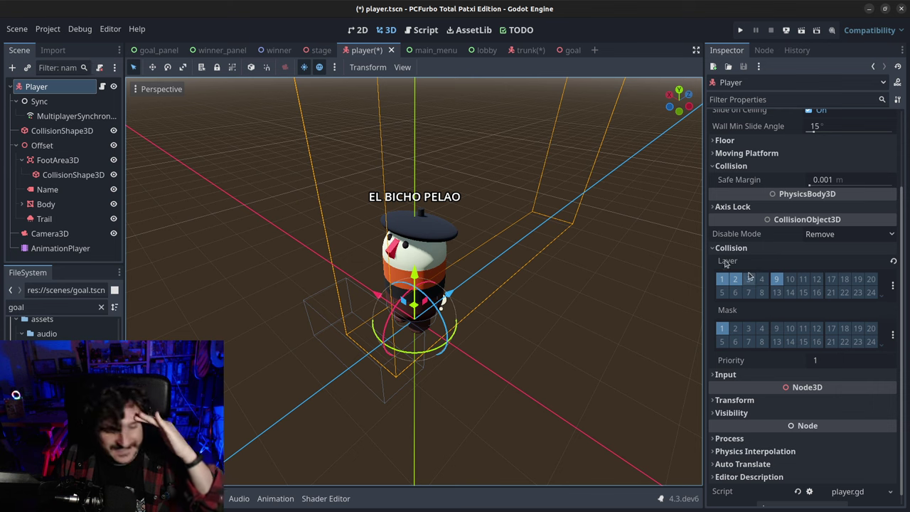
Open the project settings and bring up the list of 3D Physics layer names.
{"action": "left_click", "coordinate": [48, 29]}
{"action": "left_click", "coordinate": [63, 45]}
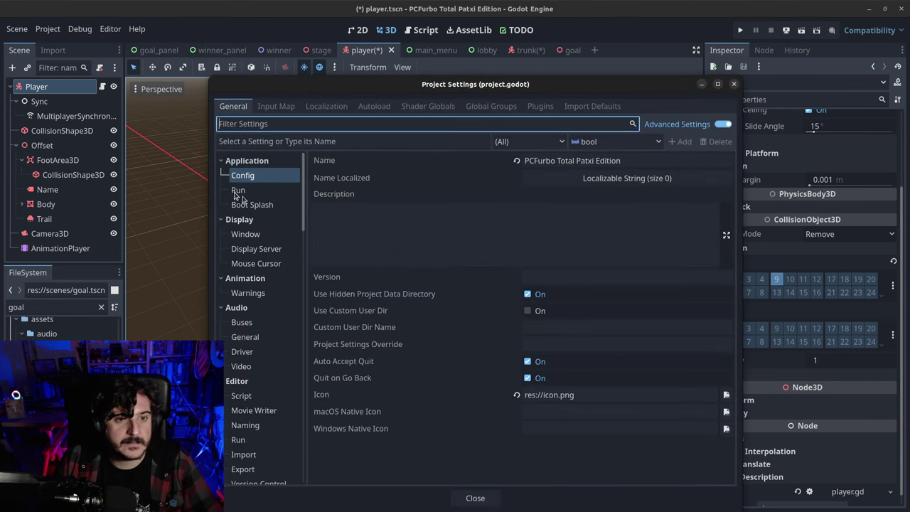
{"action": "scroll", "coordinate": [246, 213], "scroll_direction": "down", "scroll_amount": 5}
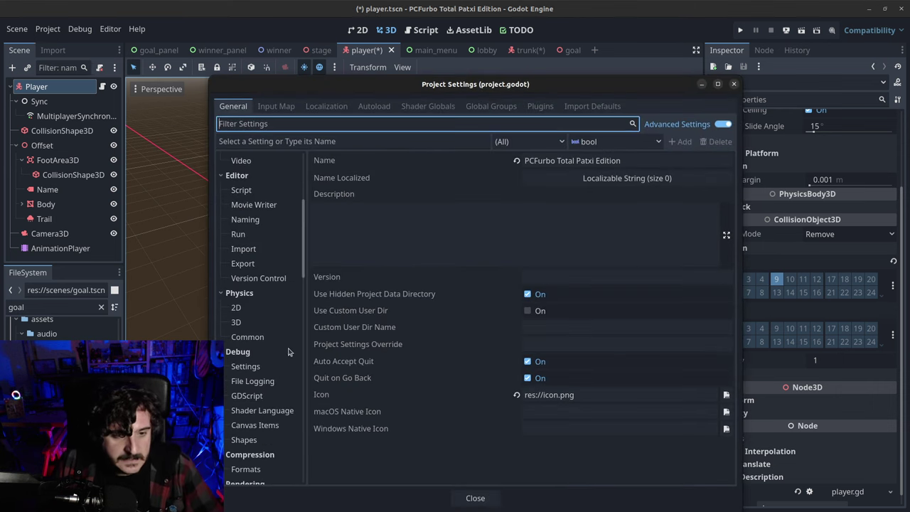
{"action": "scroll", "coordinate": [260, 272], "scroll_direction": "down", "scroll_amount": 2}
{"action": "left_click", "coordinate": [248, 282]}
{"action": "scroll", "coordinate": [247, 293], "scroll_direction": "down", "scroll_amount": 10}
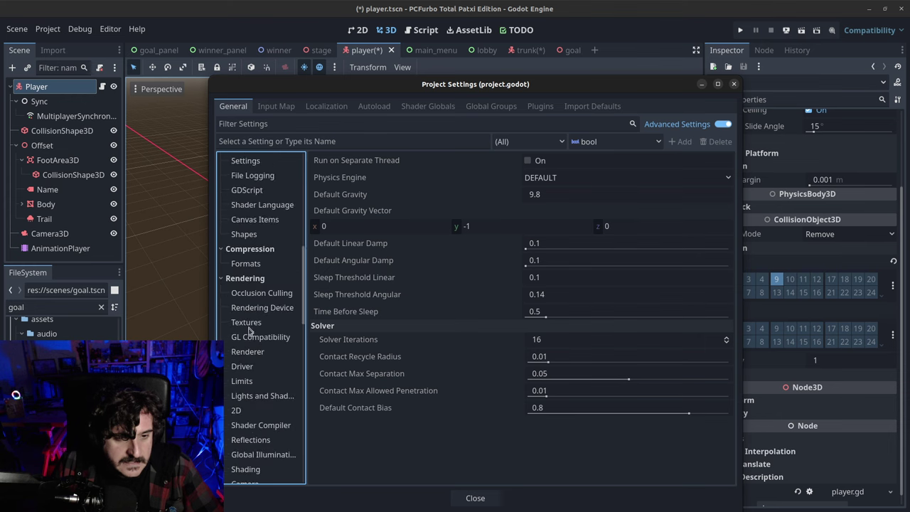
{"action": "scroll", "coordinate": [255, 371], "scroll_direction": "down", "scroll_amount": 8}
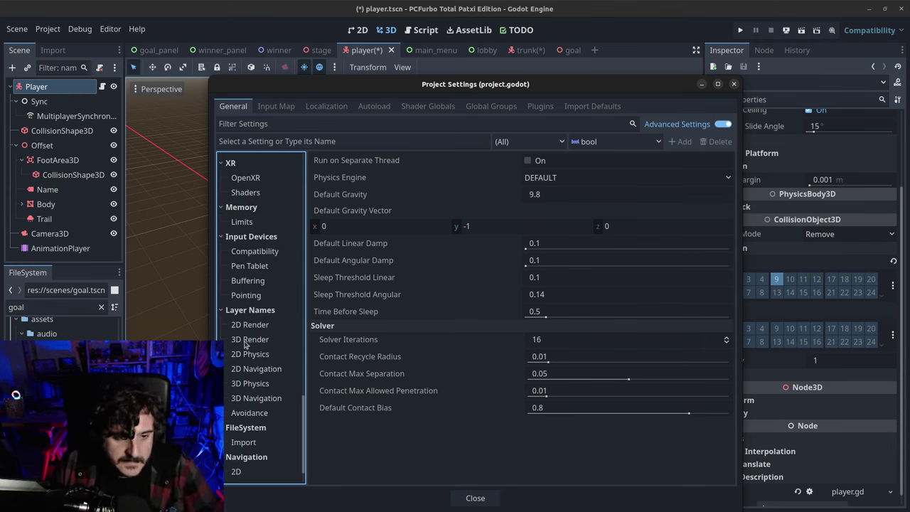
{"action": "left_click", "coordinate": [248, 353]}
{"action": "left_click", "coordinate": [255, 384]}
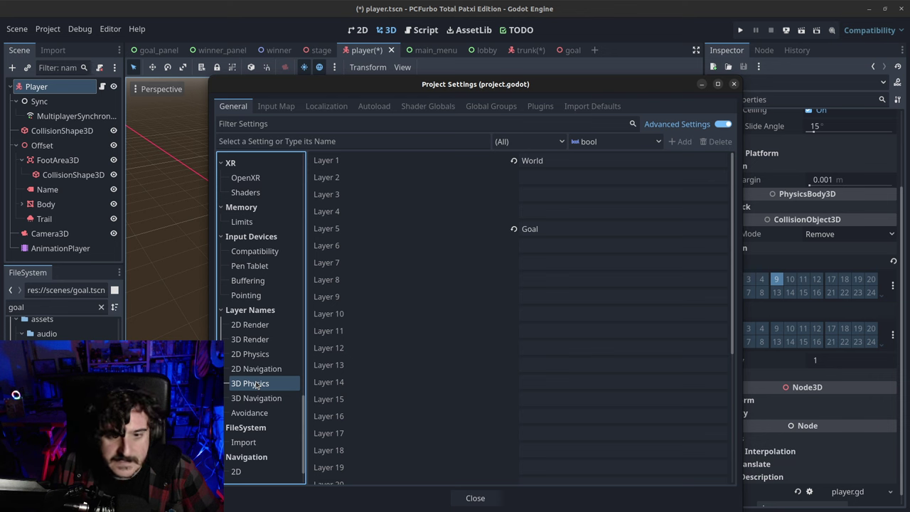
Name 3D physics layer 9 "Obstacle".
{"action": "left_click", "coordinate": [530, 295]}
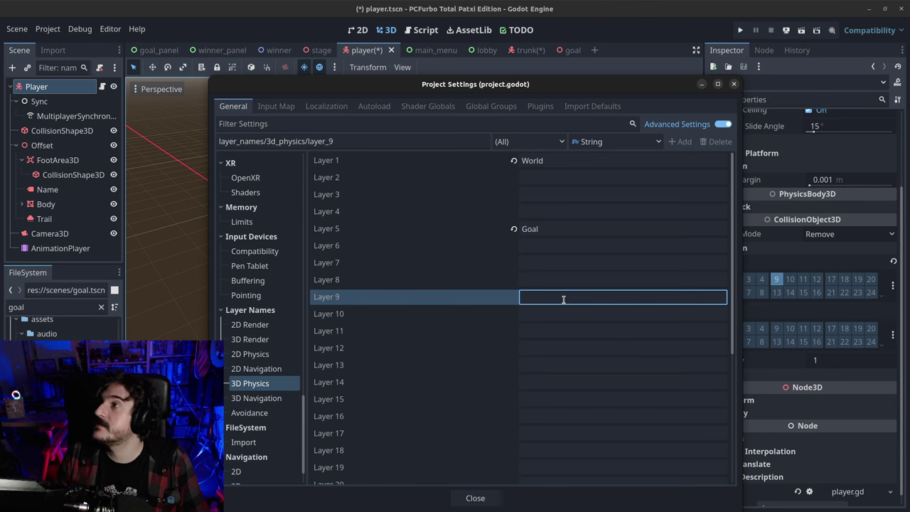
{"action": "type", "text": "Obstab"}
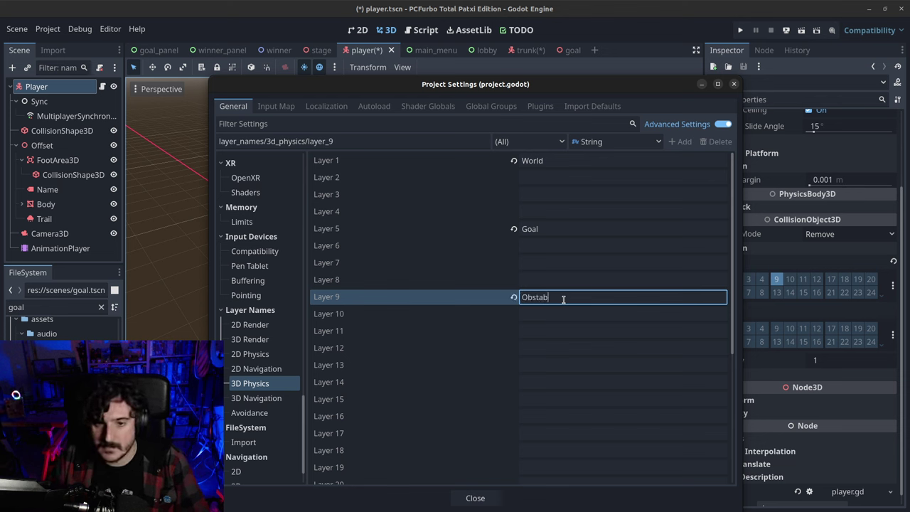
{"action": "key", "text": "BackSpace"}
{"action": "type", "text": "cle"}
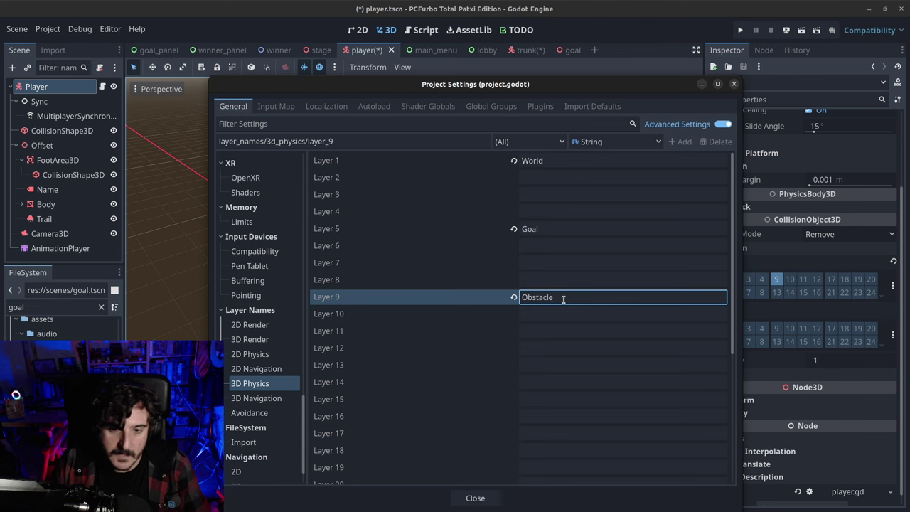
{"action": "key", "text": "Return"}
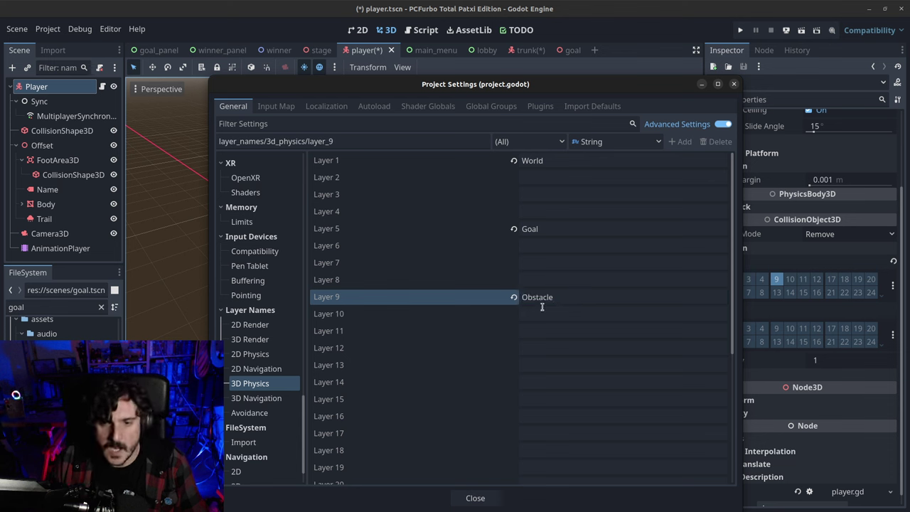
Rename 3D physics layer 9 to "Trunk", close the project settings and save the player scene.
{"action": "left_click", "coordinate": [549, 297]}
{"action": "double_click", "coordinate": [601, 296]}
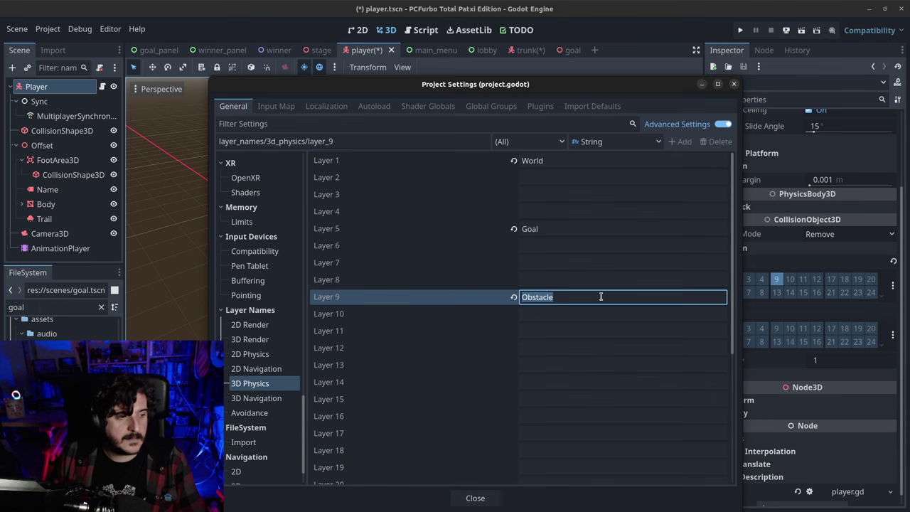
{"action": "type", "text": "Trunk"}
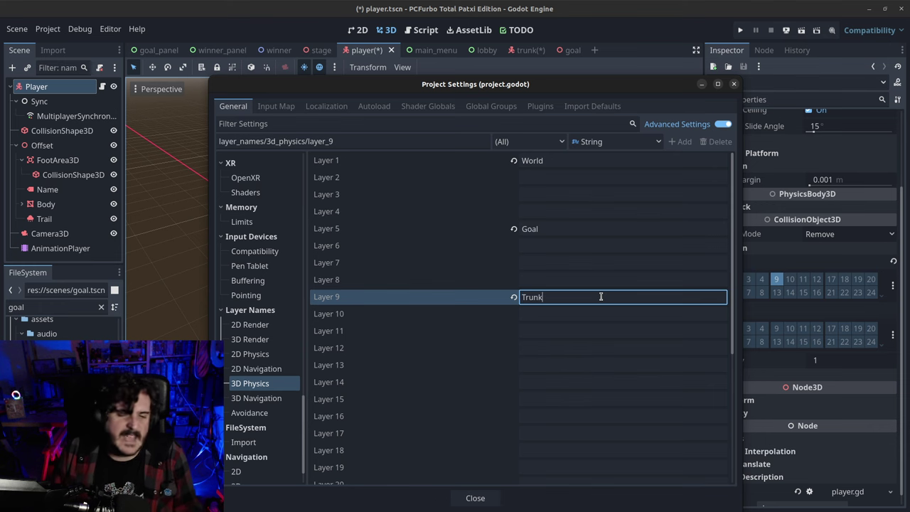
{"action": "key", "text": "Return"}
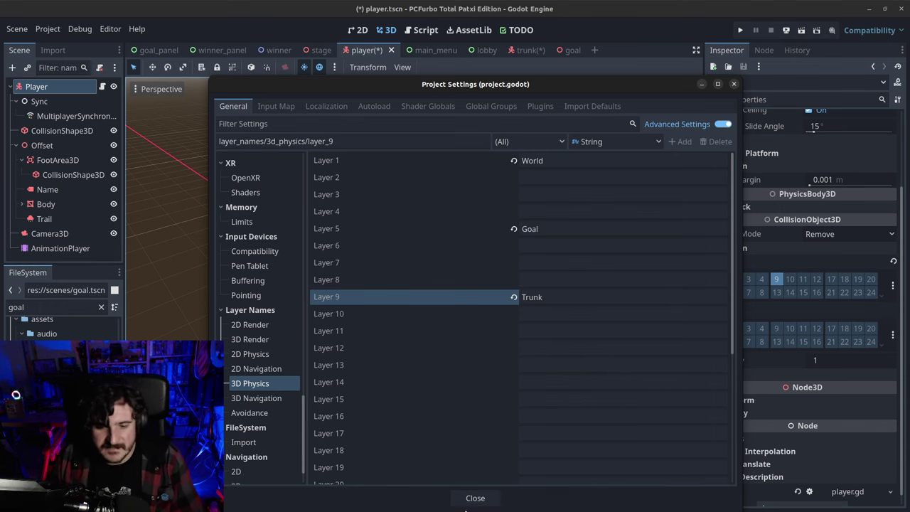
{"action": "left_click", "coordinate": [475, 498]}
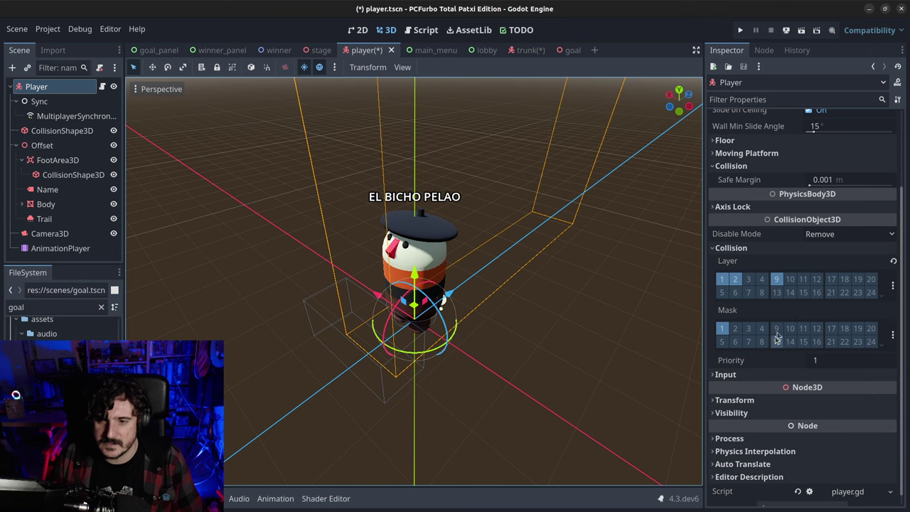
{"action": "key", "text": "ctrl+s"}
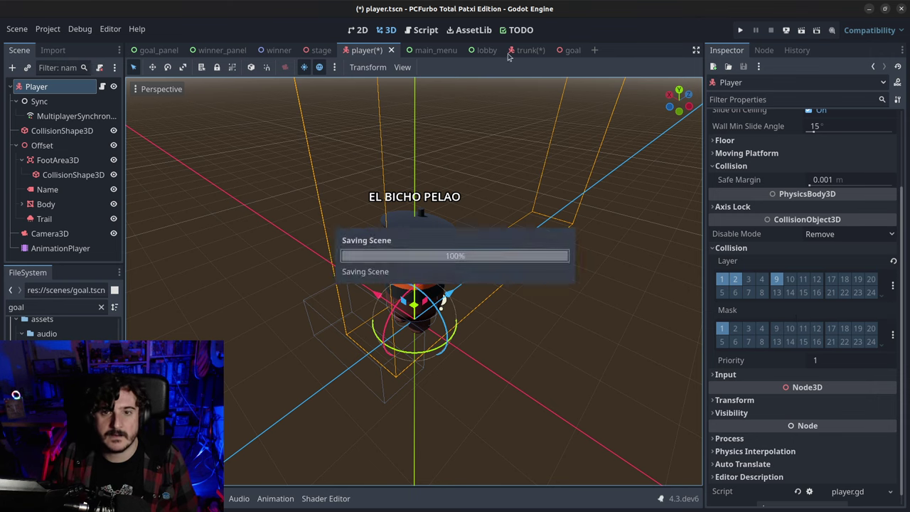
In the trunk scene, set the Area3D's collision mask to layer 9 only and disable its collision layer 1.
{"action": "left_click", "coordinate": [517, 50]}
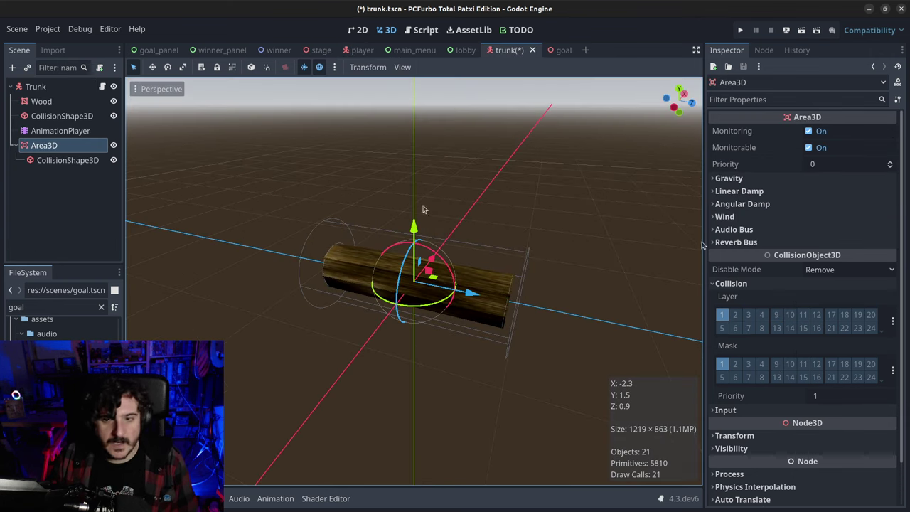
{"action": "left_click", "coordinate": [777, 364]}
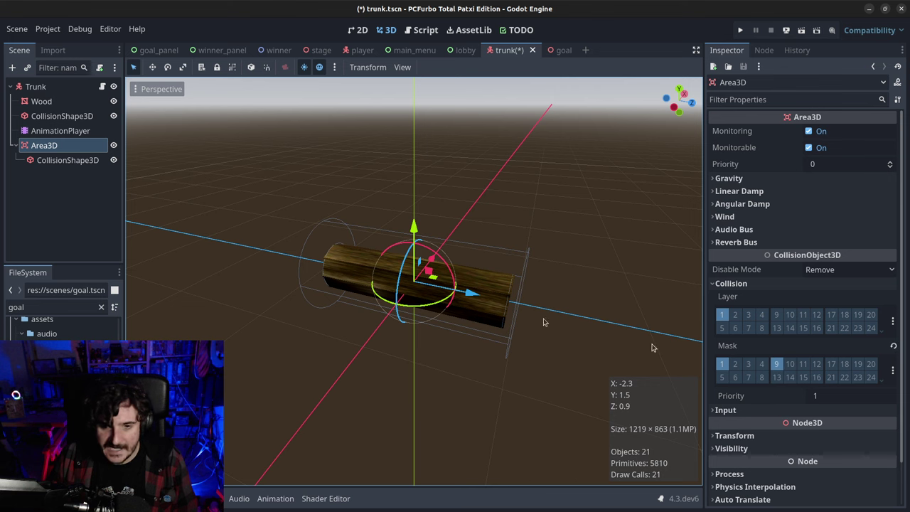
{"action": "middle_click_drag", "start_coordinate": [587, 216], "coordinate": [493, 238]}
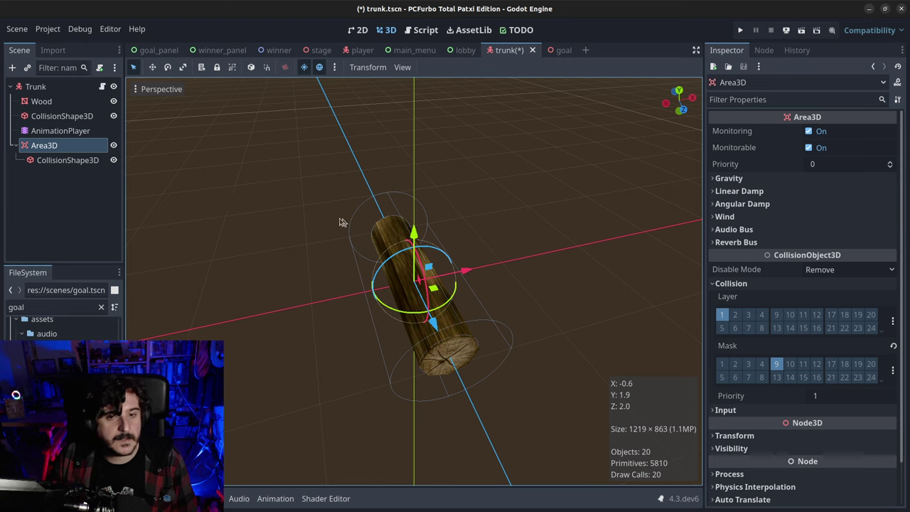
{"action": "middle_click_drag", "start_coordinate": [327, 203], "coordinate": [540, 270]}
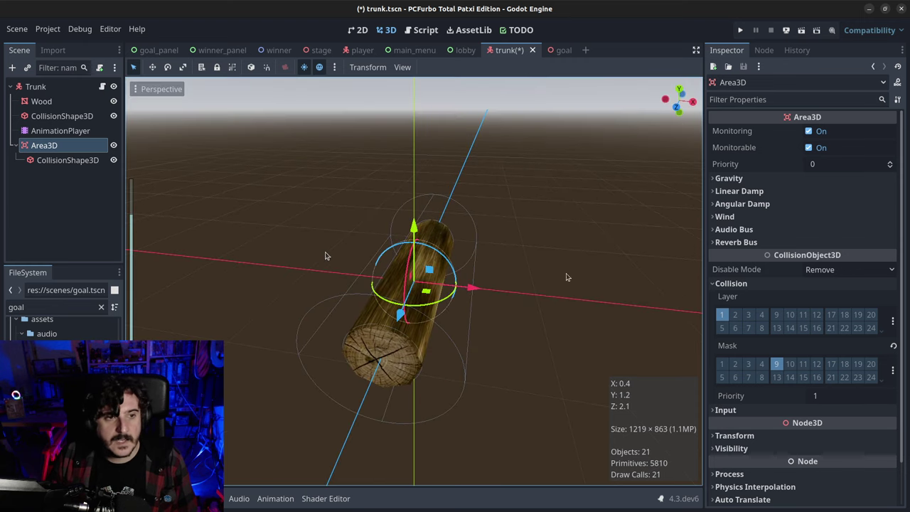
{"action": "left_click", "coordinate": [721, 315]}
Viewing the trunk from the front, shrink the Area3D's cylinder collision shape to a radius of about 0.246 m around the wood.
{"action": "middle_click_drag", "start_coordinate": [402, 314], "coordinate": [759, 363]}
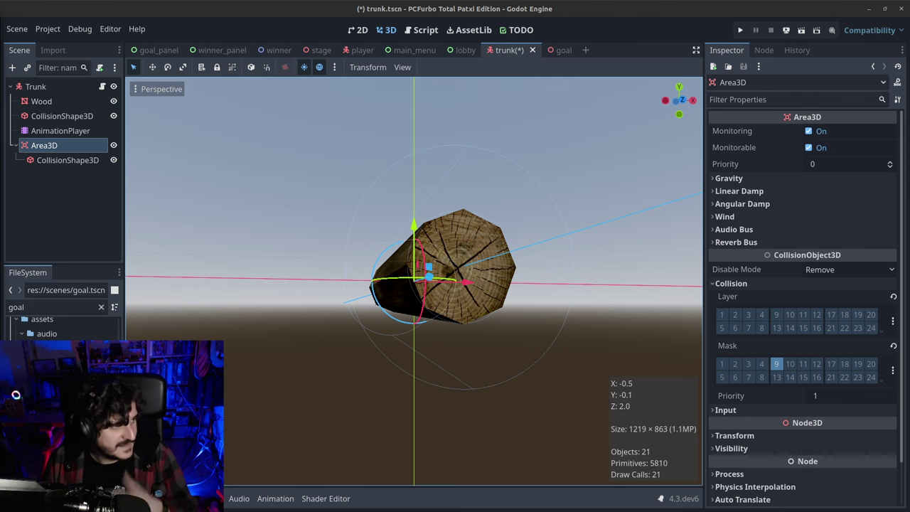
{"action": "middle_click_drag", "start_coordinate": [382, 302], "coordinate": [597, 115]}
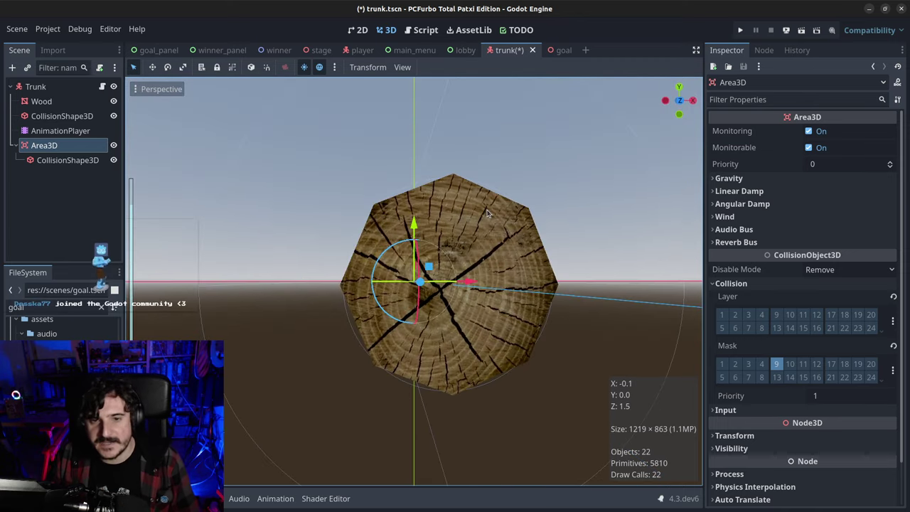
{"action": "left_click", "coordinate": [679, 100]}
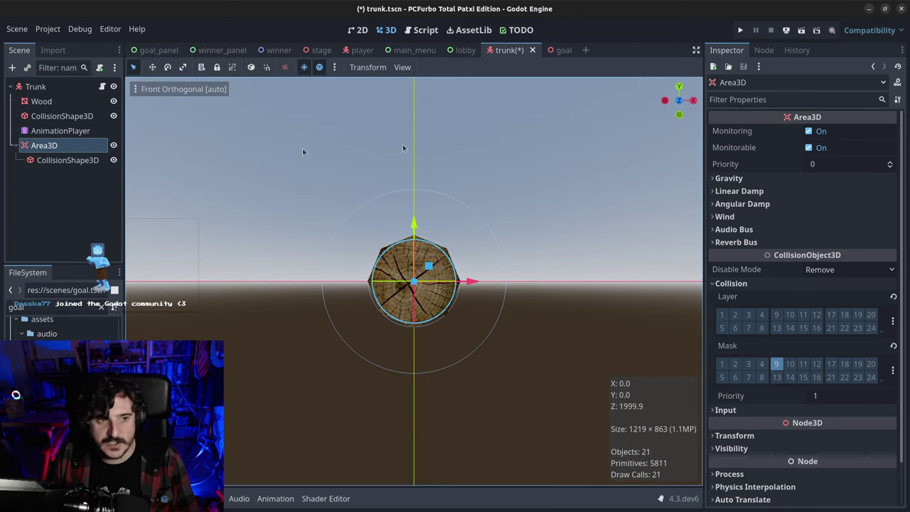
{"action": "left_click", "coordinate": [59, 160]}
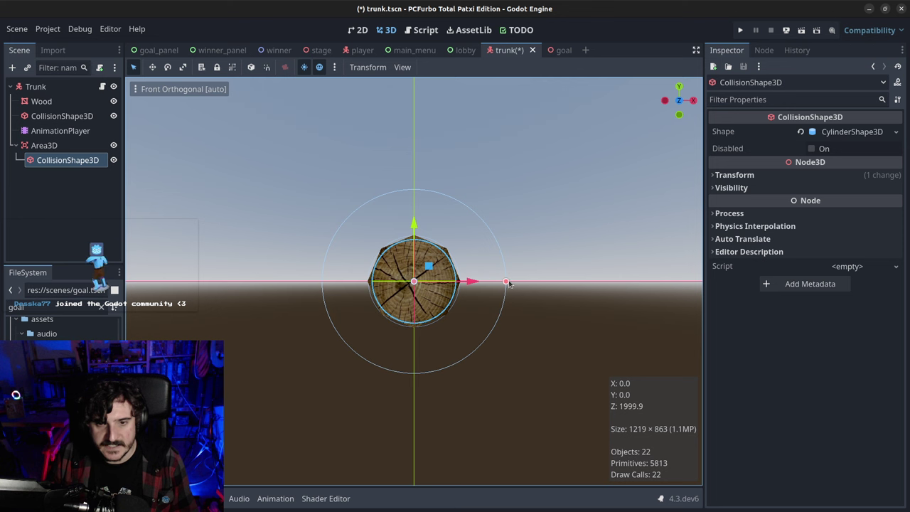
{"action": "left_click_drag", "start_coordinate": [504, 283], "coordinate": [459, 282]}
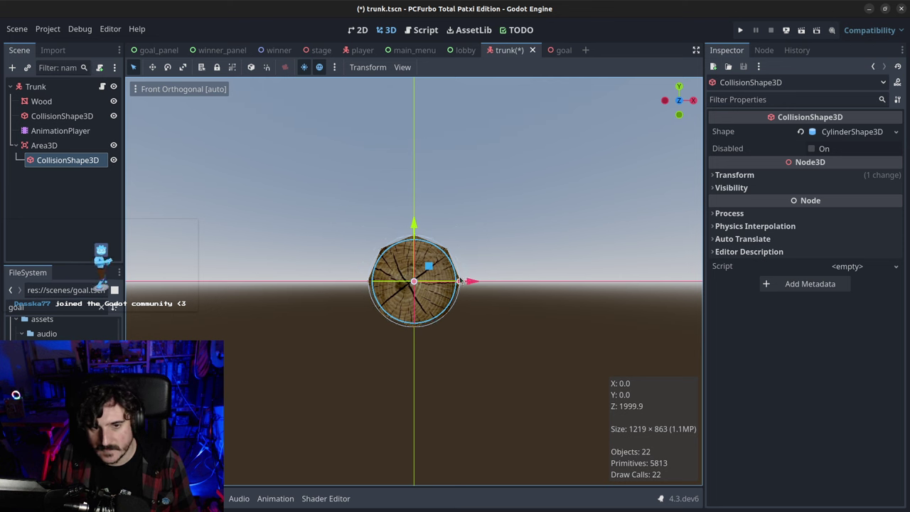
Set the radius of the Area3D's cylinder collision shape to 0.25 m.
{"action": "mouse_move", "coordinate": [301, 282]}
{"action": "middle_mouse_down"}
{"action": "mouse_move", "coordinate": [348, 300]}
{"action": "mouse_move", "coordinate": [319, 273]}
{"action": "mouse_move", "coordinate": [308, 292]}
{"action": "middle_mouse_up"}
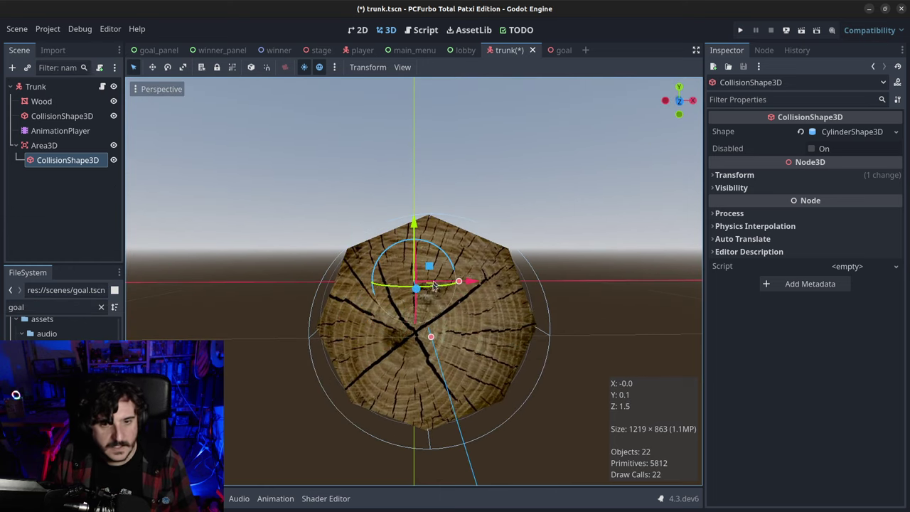
{"action": "left_click", "coordinate": [879, 134]}
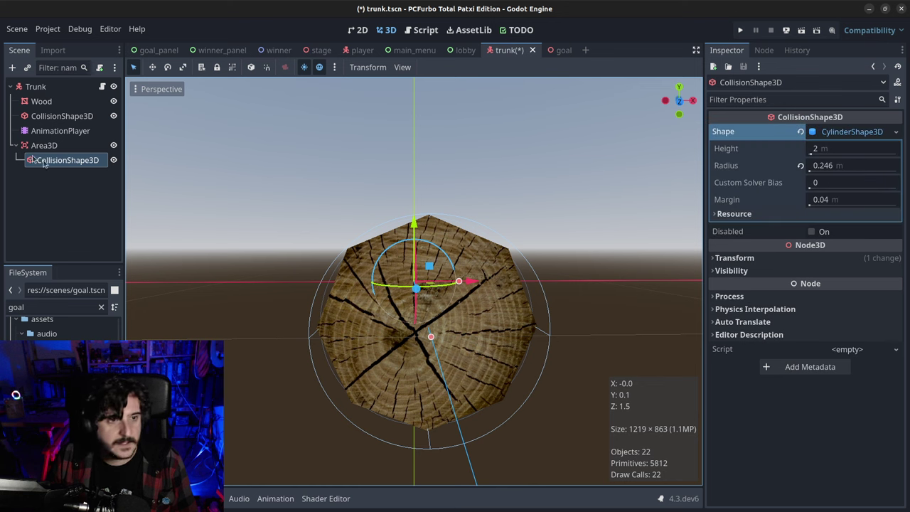
{"action": "left_click", "coordinate": [843, 169]}
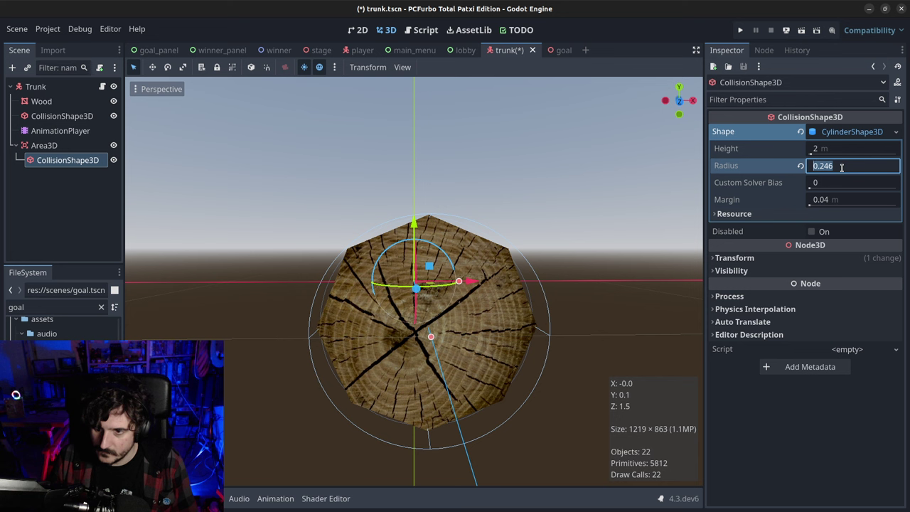
{"action": "double_click", "coordinate": [842, 167]}
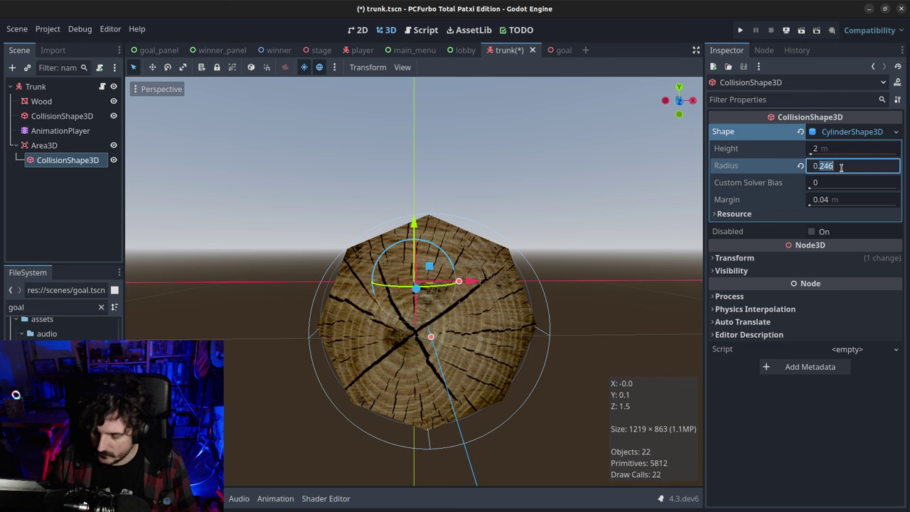
{"action": "type", "text": "0.2"}
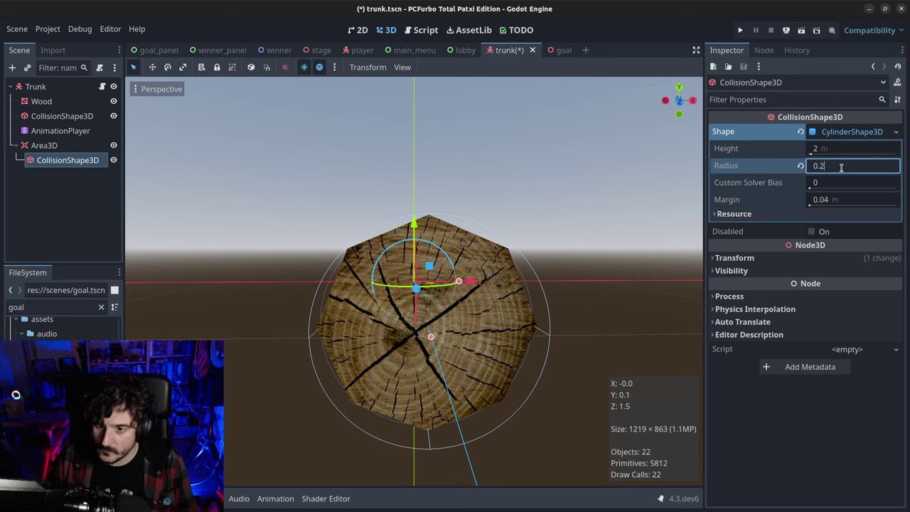
{"action": "key", "text": "Return"}
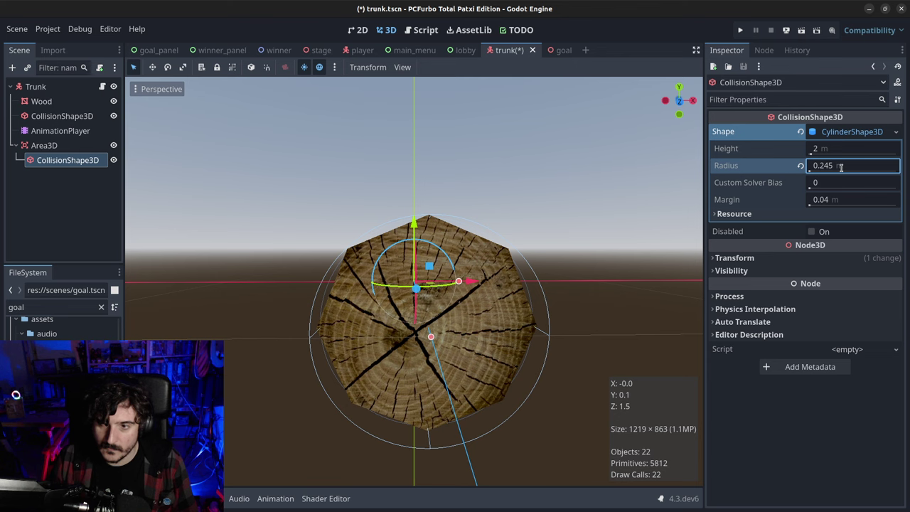
{"action": "left_click", "coordinate": [841, 167]}
{"action": "type", "text": "0."}
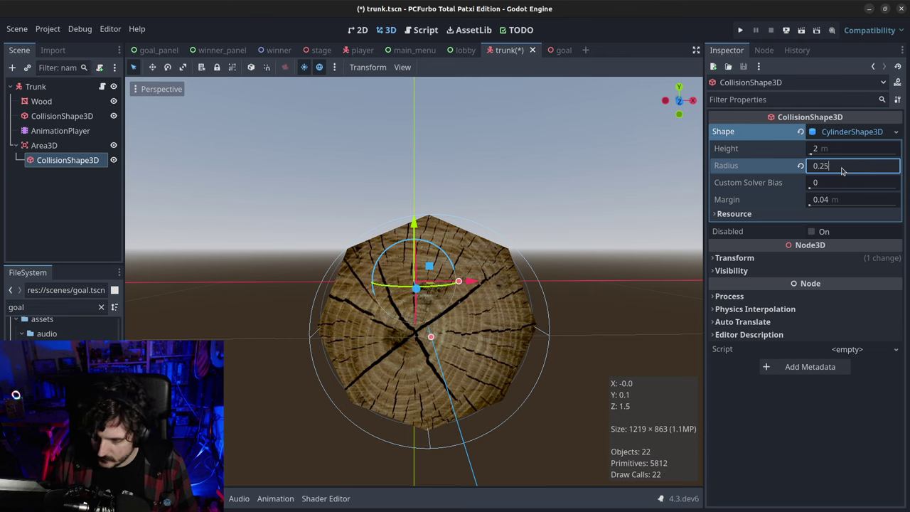
{"action": "type", "text": "25"}
{"action": "key", "text": "Return"}
Set the radius of the cylinder collision shape directly under the Trunk root to 0.245 m.
{"action": "middle_click_drag", "start_coordinate": [420, 235], "coordinate": [420, 256]}
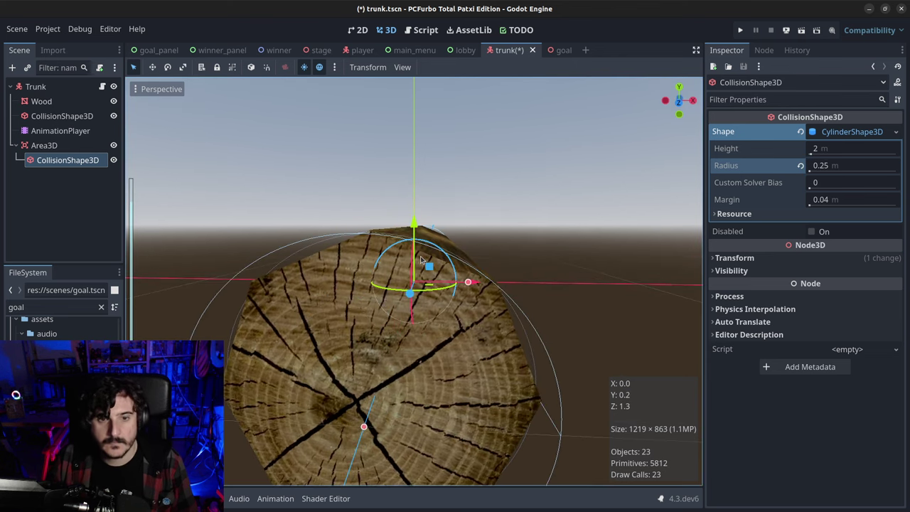
{"action": "scroll", "coordinate": [420, 256], "scroll_direction": "up", "scroll_amount": 5}
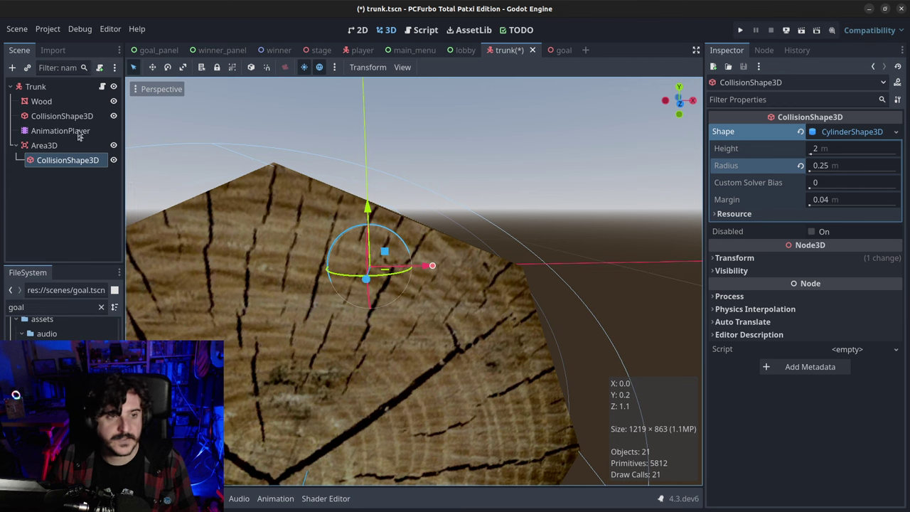
{"action": "left_click", "coordinate": [51, 116]}
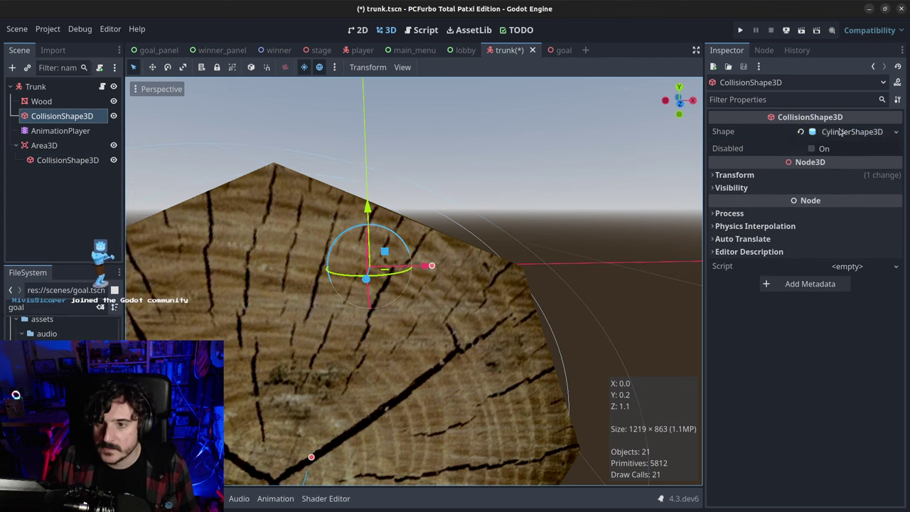
{"action": "left_click", "coordinate": [841, 131]}
{"action": "left_click", "coordinate": [866, 165]}
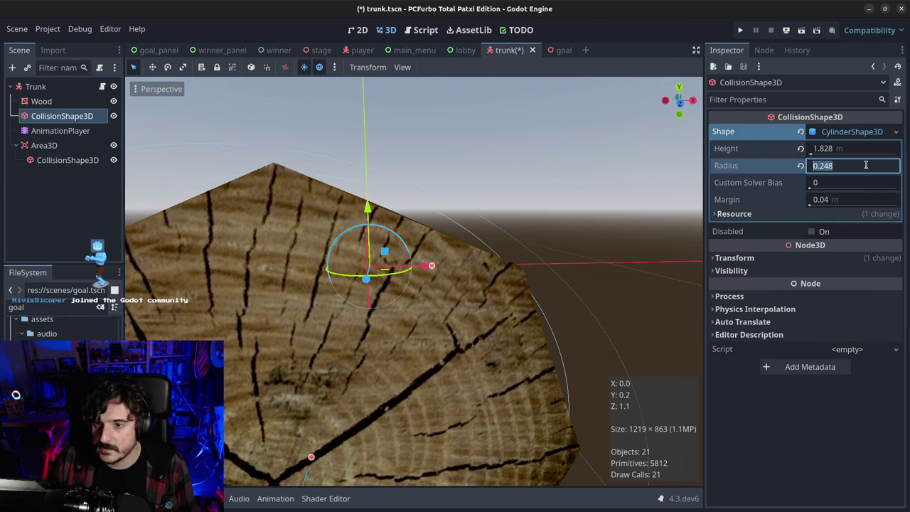
{"action": "type", "text": "0."}
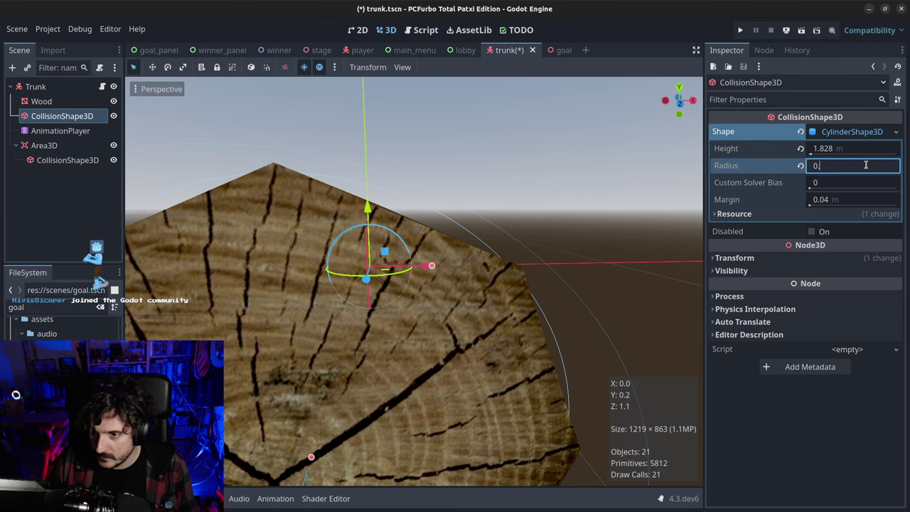
{"action": "type", "text": "245"}
{"action": "key", "text": "Return"}
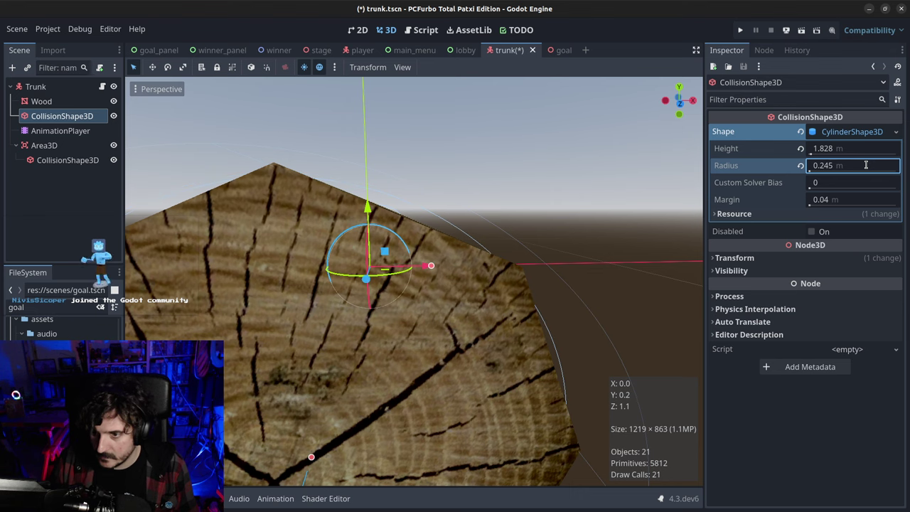
Shorten the Area3D's cylinder collision shape to a height of 1.85 m and save the trunk scene.
{"action": "middle_click_drag", "start_coordinate": [426, 284], "coordinate": [490, 231]}
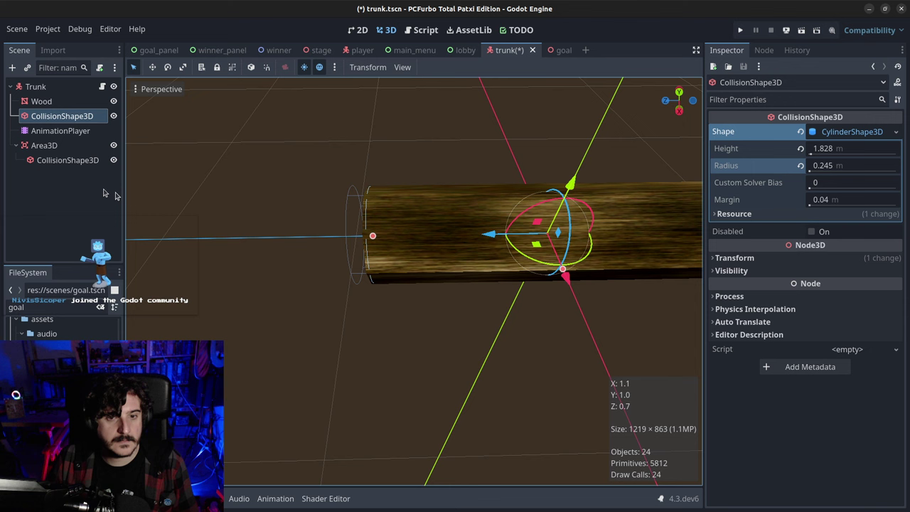
{"action": "left_click", "coordinate": [50, 159]}
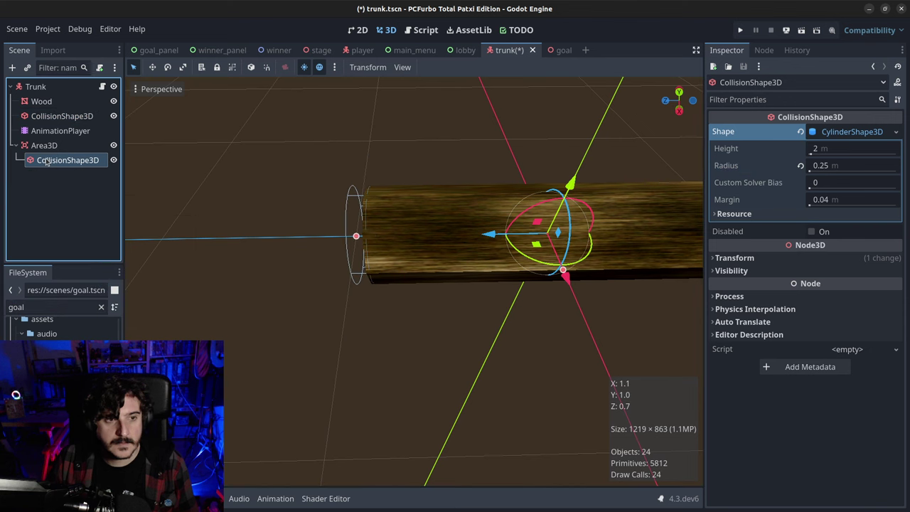
{"action": "left_click", "coordinate": [851, 149]}
{"action": "key", "text": "Return"}
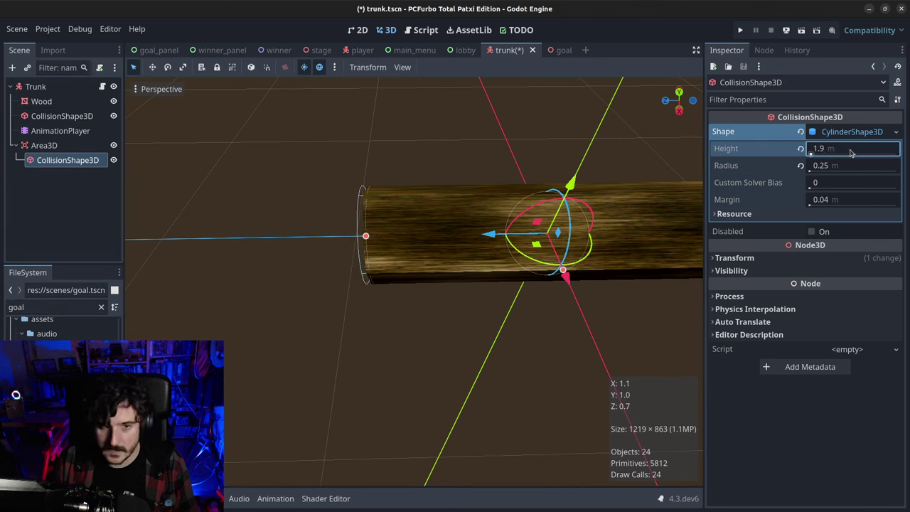
{"action": "left_click", "coordinate": [851, 149]}
{"action": "type", "text": "1.85"}
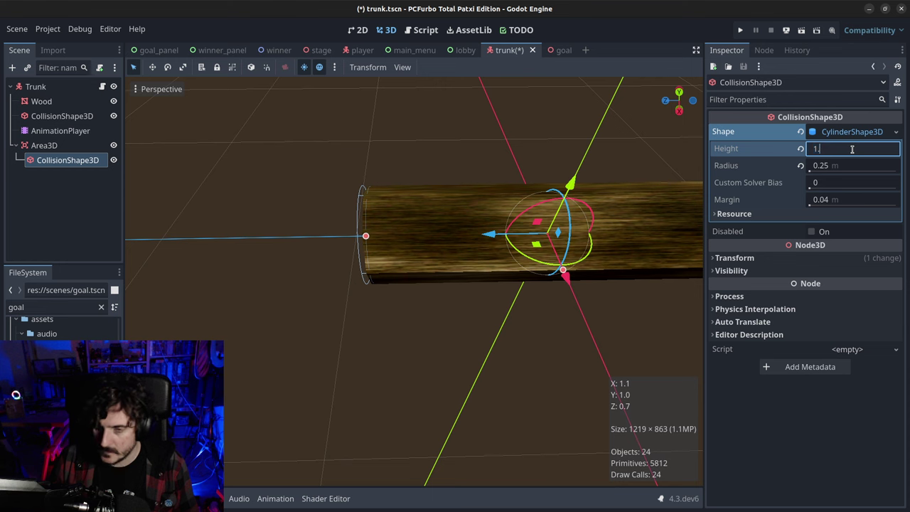
{"action": "key", "text": "Return"}
{"action": "middle_click_drag", "start_coordinate": [535, 249], "coordinate": [502, 201]}
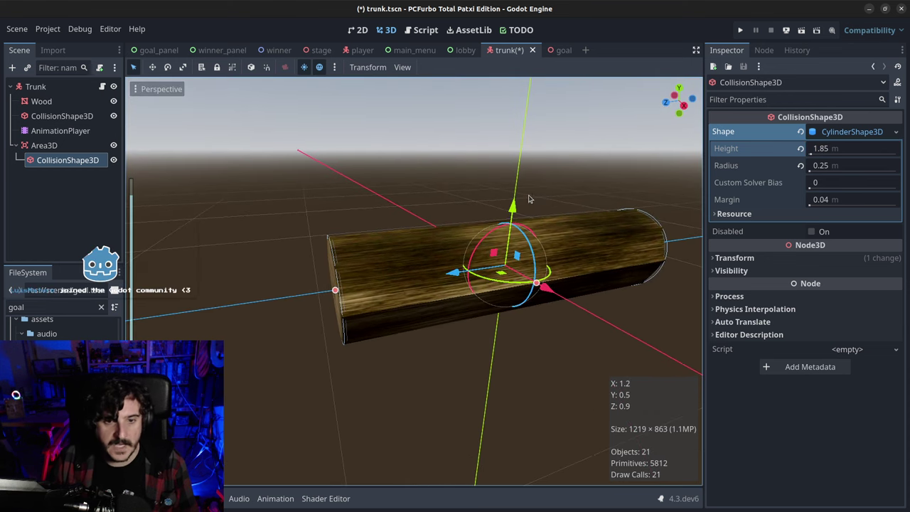
{"action": "key", "text": "ctrl+s"}
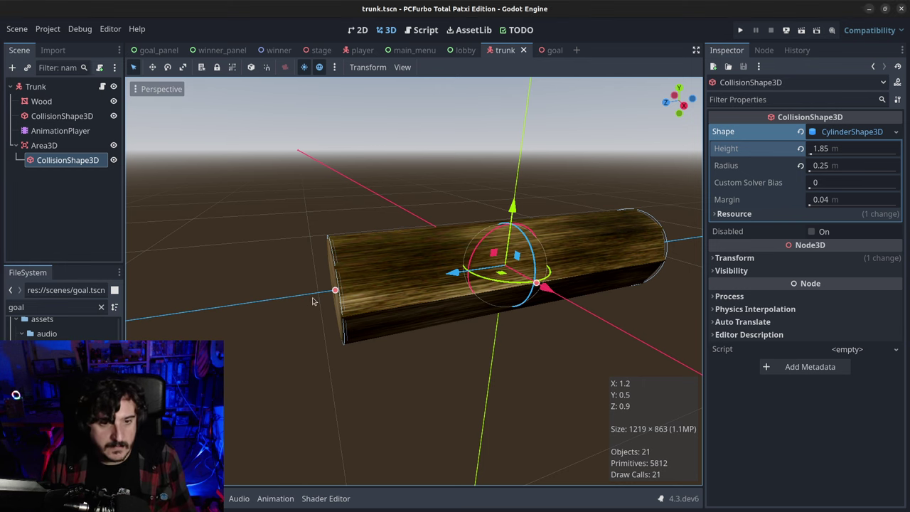
{"action": "middle_click_drag", "start_coordinate": [292, 344], "coordinate": [384, 331]}
{"action": "scroll", "coordinate": [356, 298], "scroll_direction": "down", "scroll_amount": 4}
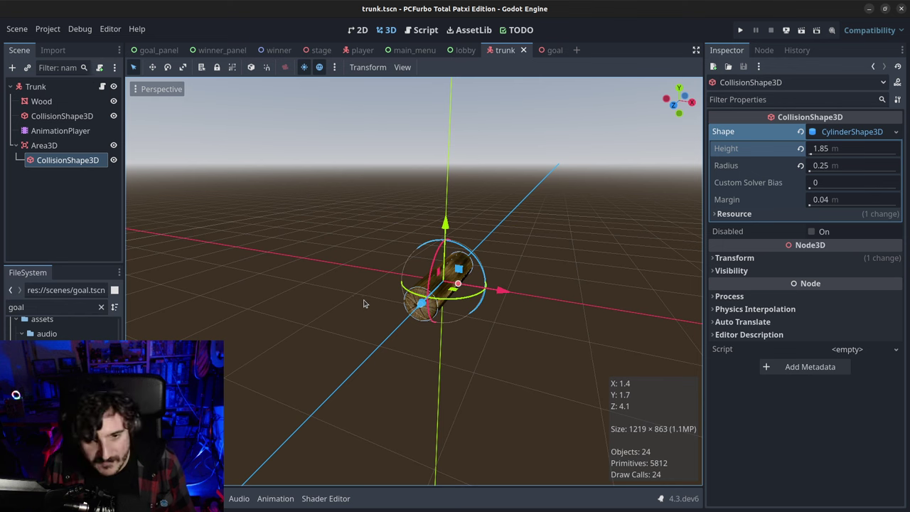
{"action": "scroll", "coordinate": [374, 298], "scroll_direction": "up", "scroll_amount": 5}
{"action": "scroll", "coordinate": [375, 297], "scroll_direction": "up", "scroll_amount": 2}
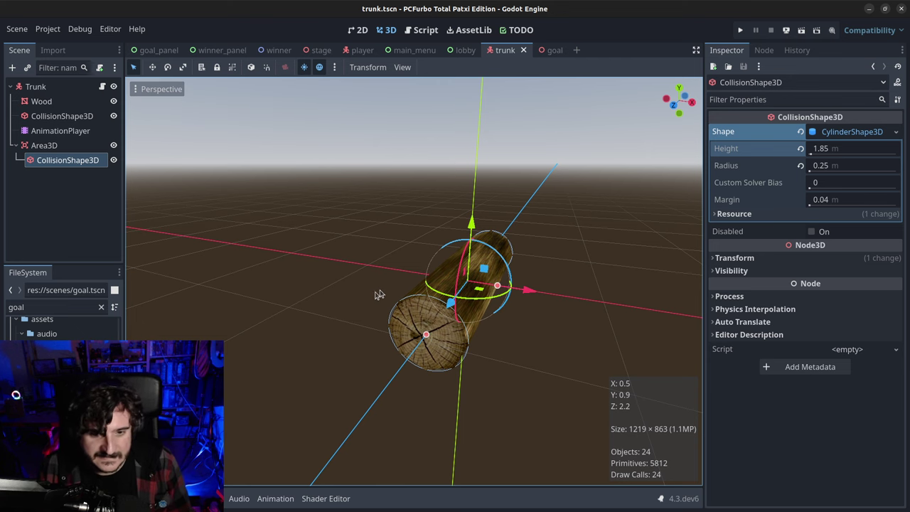
{"action": "scroll", "coordinate": [433, 321], "scroll_direction": "down", "scroll_amount": 2}
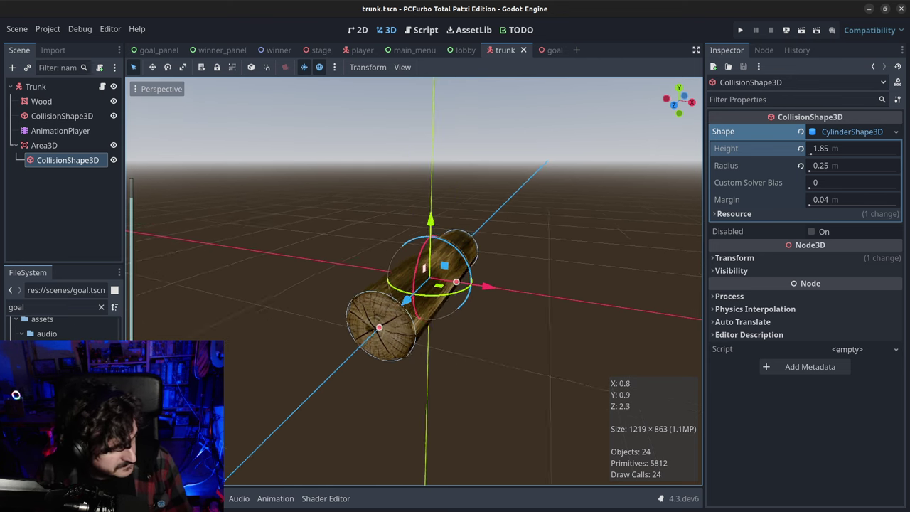
{"action": "middle_click_drag", "start_coordinate": [433, 322], "coordinate": [468, 314], "text": "shift"}
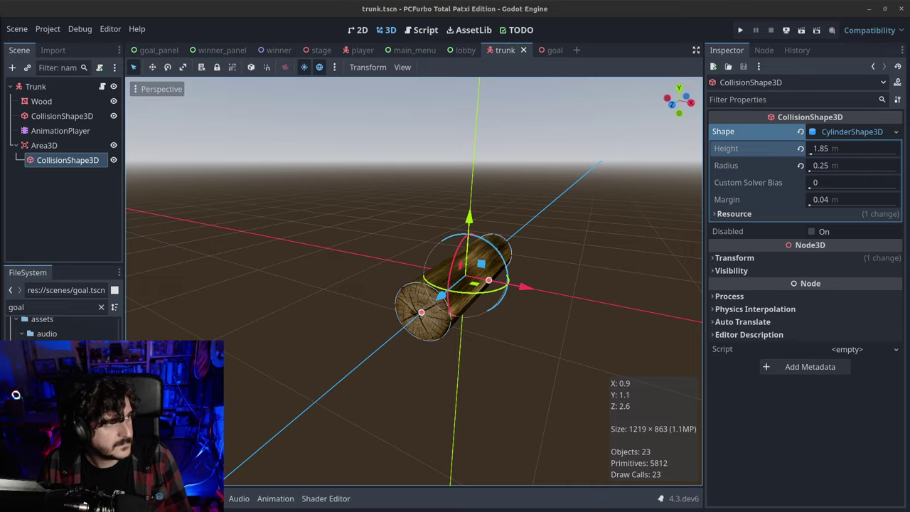
Switch to Chromium, browse the Godot-themed designs in the Redbubble artist shop, and close the browser window.
{"action": "key", "text": "alt+Tab"}
{"action": "key", "text": "super+Up"}
{"action": "scroll", "coordinate": [424, 423], "scroll_direction": "down", "scroll_amount": 2}
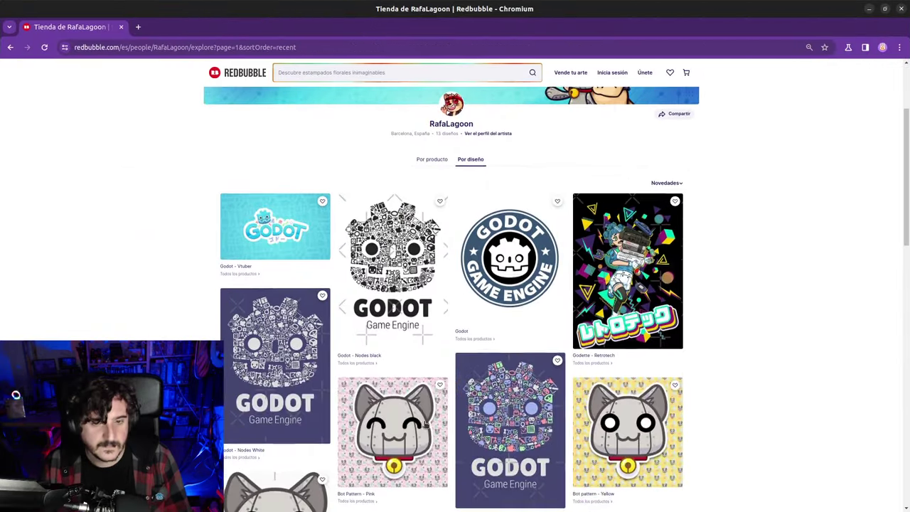
{"action": "scroll", "coordinate": [425, 424], "scroll_direction": "down", "scroll_amount": 2}
{"action": "scroll", "coordinate": [425, 425], "scroll_direction": "down", "scroll_amount": 1}
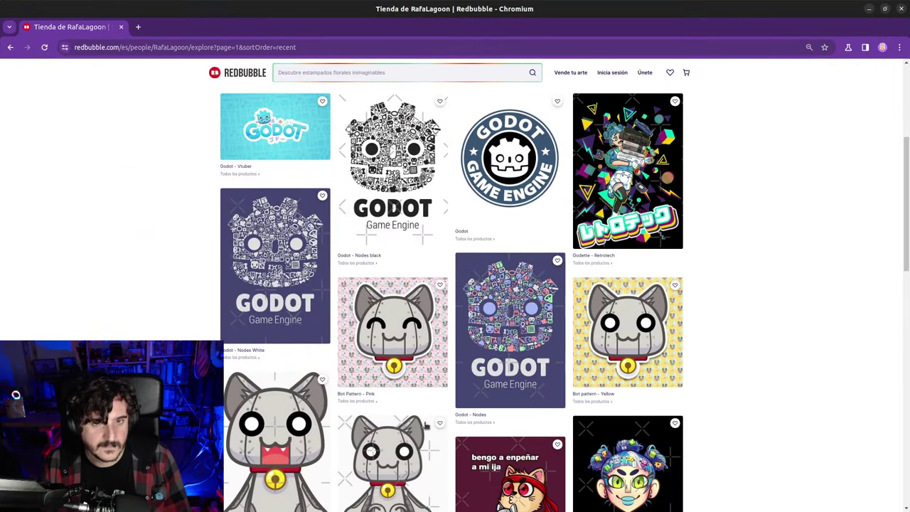
{"action": "left_click", "coordinate": [195, 47]}
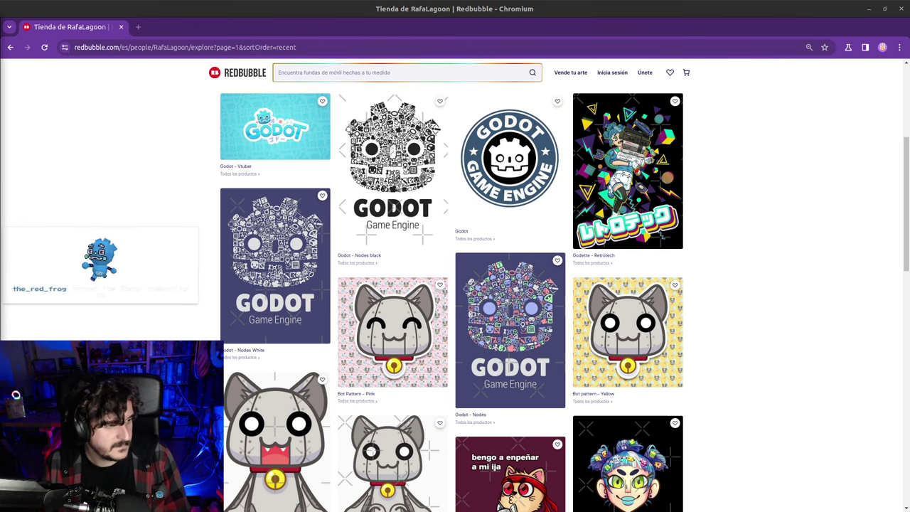
{"action": "left_click", "coordinate": [761, 192]}
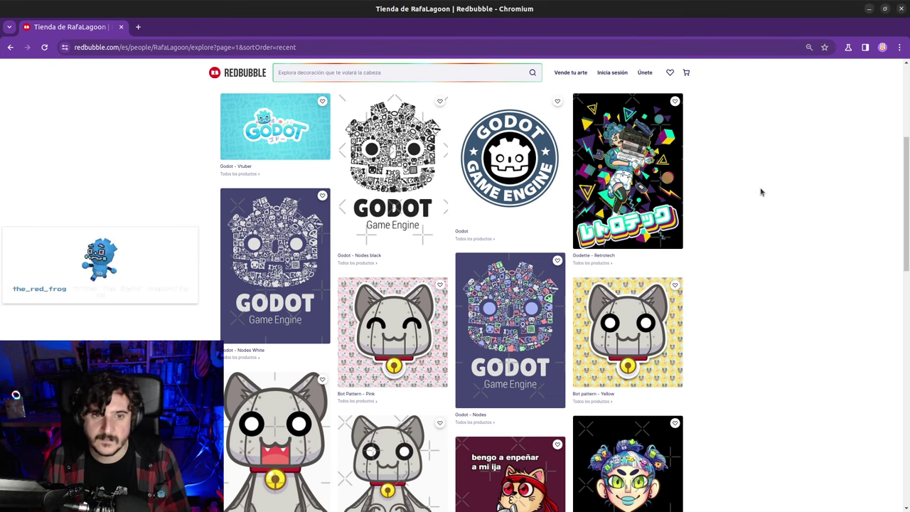
{"action": "scroll", "coordinate": [327, 214], "scroll_direction": "up", "scroll_amount": 2}
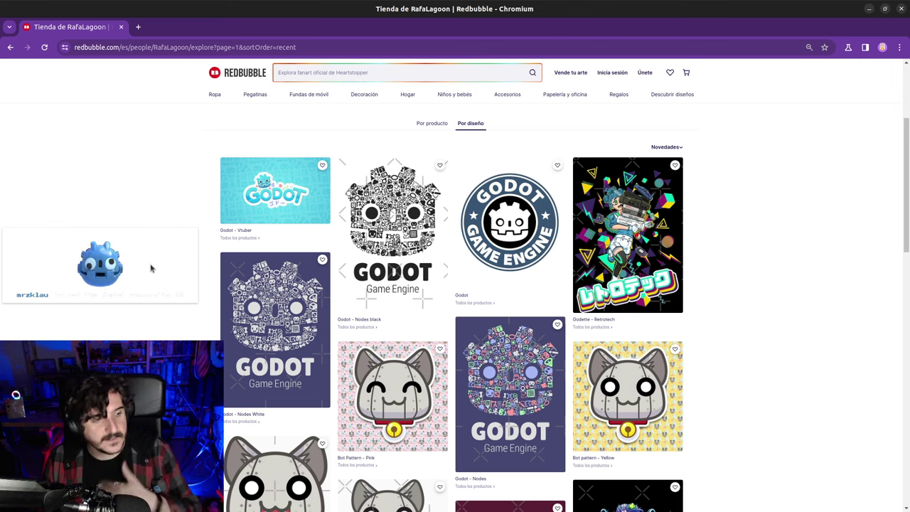
{"action": "left_click", "coordinate": [900, 12]}
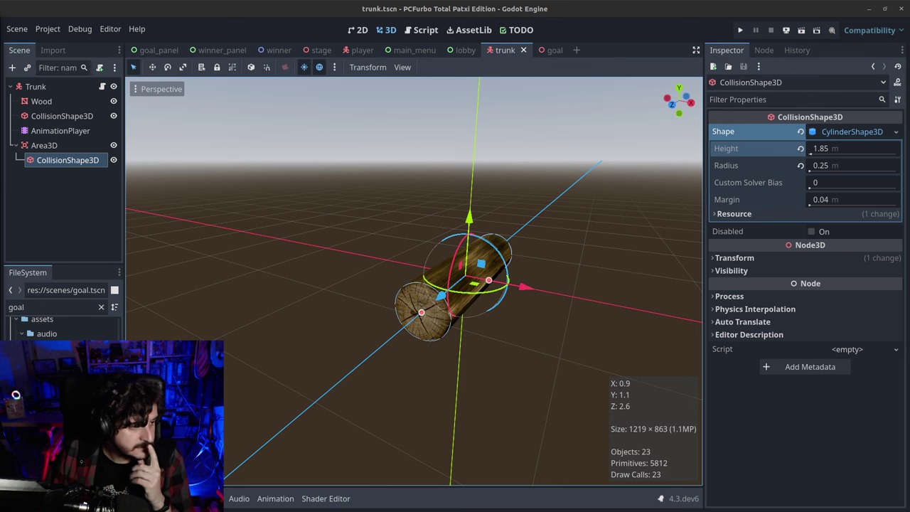
Connect the Area3D's body_entered signal to the Trunk node's script as _on_area_3d_body_entered.
{"action": "middle_click_drag", "start_coordinate": [483, 313], "coordinate": [504, 310]}
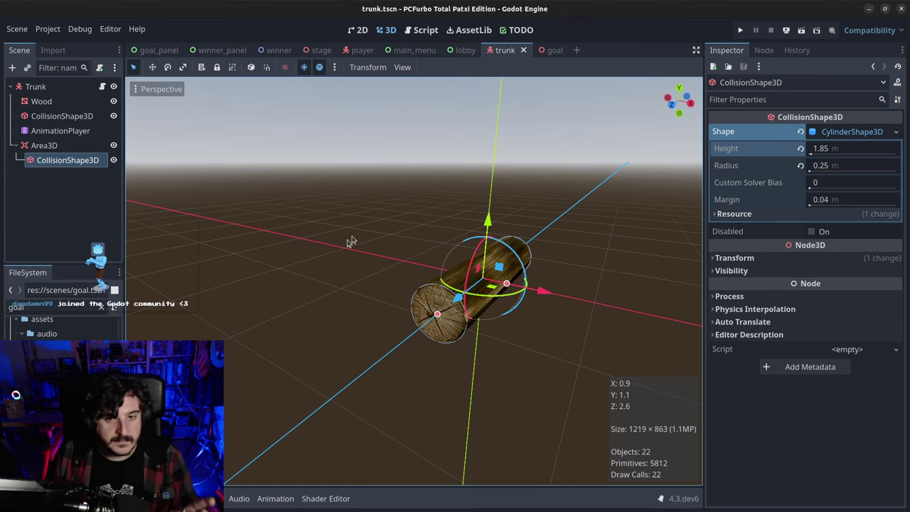
{"action": "left_click", "coordinate": [35, 86]}
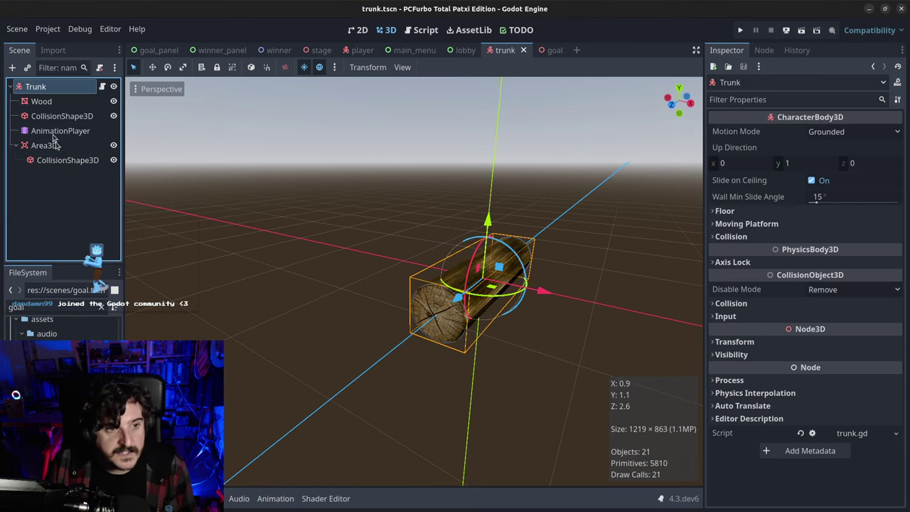
{"action": "left_click", "coordinate": [65, 147]}
{"action": "left_click", "coordinate": [763, 50]}
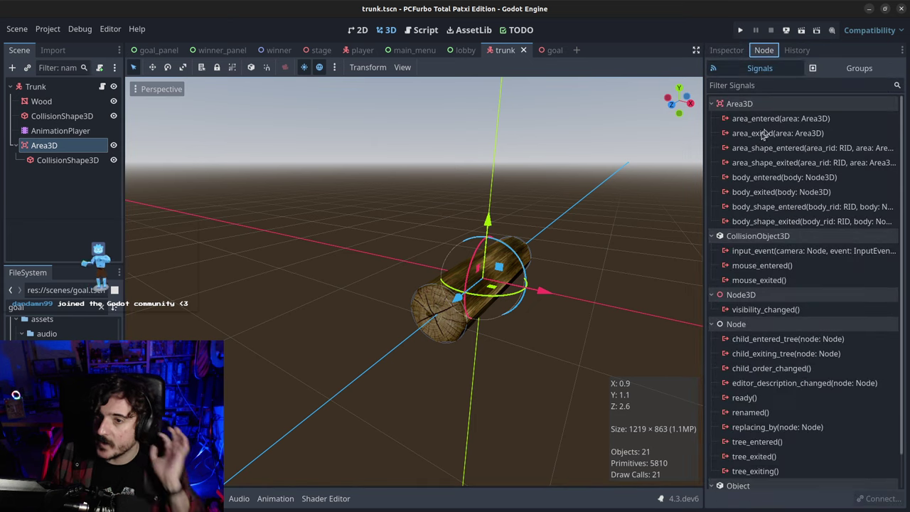
{"action": "left_click", "coordinate": [736, 179]}
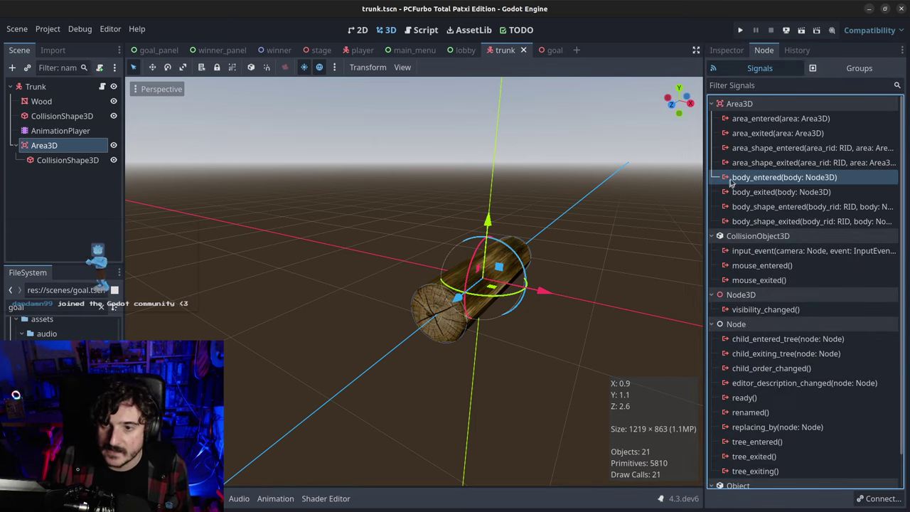
{"action": "double_click", "coordinate": [732, 179]}
{"action": "left_click", "coordinate": [495, 364]}
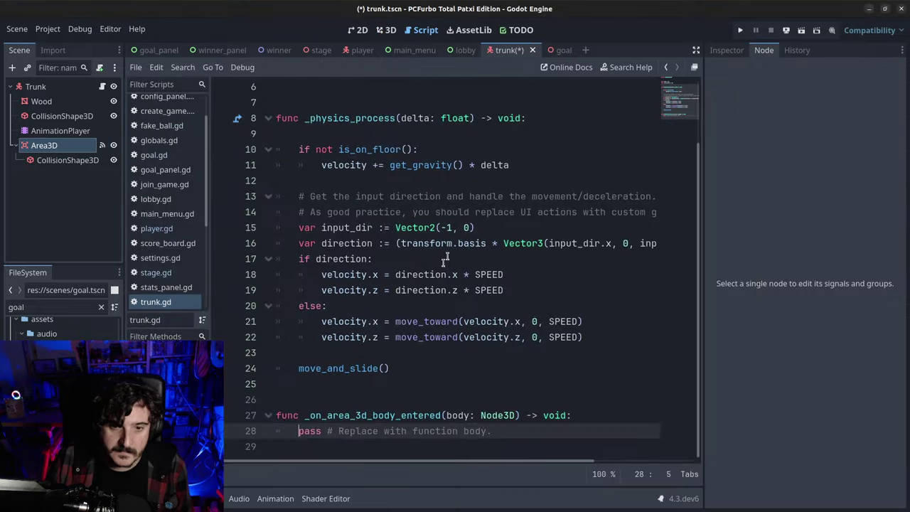
Replace the placeholder body of _on_area_3d_body_entered with print("Crash!!!"), leaving blank lines below it, and save.
{"action": "left_click", "coordinate": [514, 433], "text": "shift"}
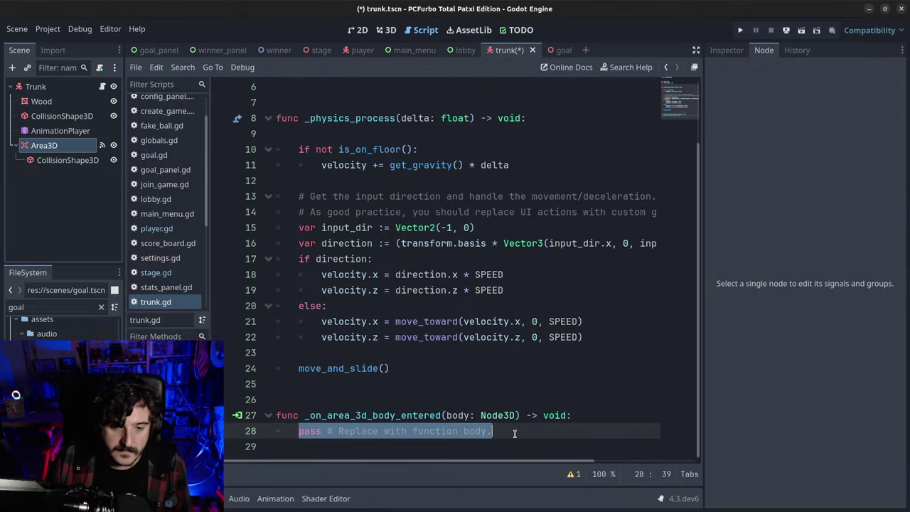
{"action": "key", "text": "BackSpace"}
{"action": "key", "text": "Return"}
{"action": "key", "text": "Return"}
{"action": "key", "text": "Return"}
{"action": "key", "text": "Return"}
{"action": "key", "text": "Return"}
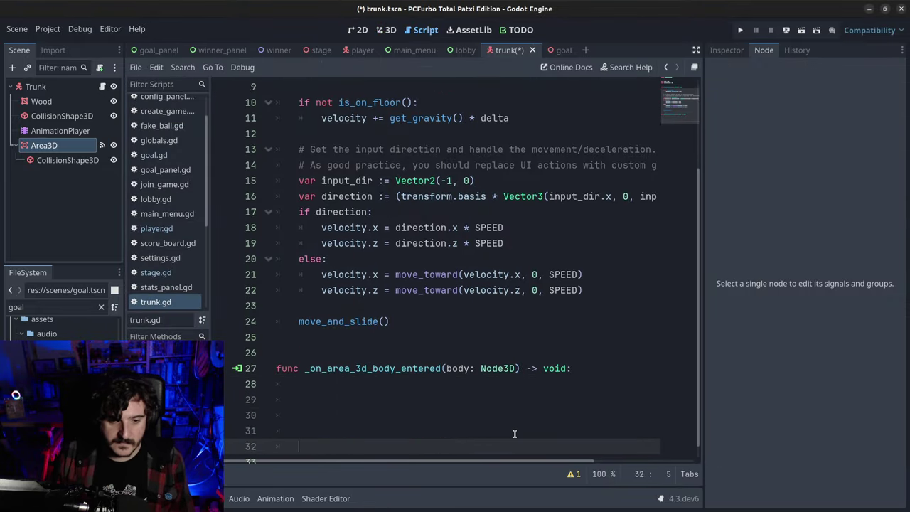
{"action": "key", "text": "Up"}
{"action": "key", "text": "Up"}
{"action": "key", "text": "Up"}
{"action": "key", "text": "Up"}
{"action": "key", "text": "Up"}
{"action": "key", "text": "Up"}
{"action": "key", "text": "Down"}
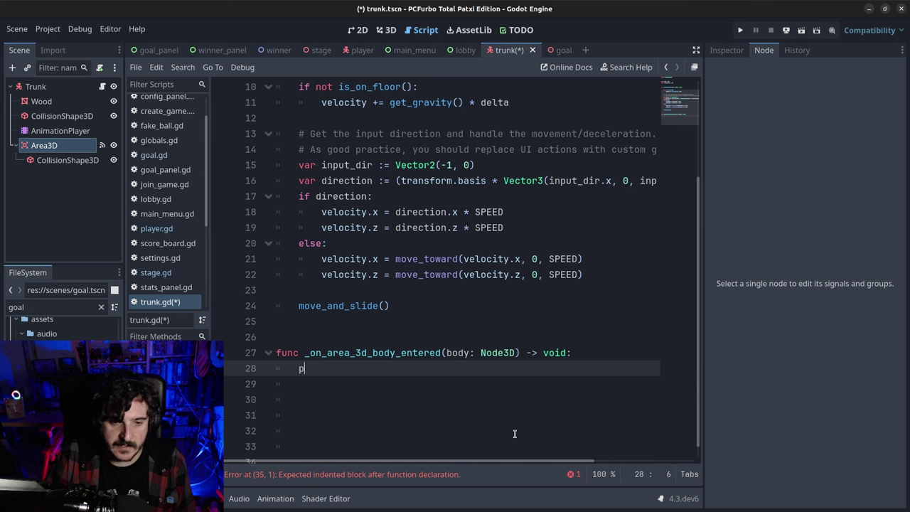
{"action": "type", "text": "(\""}
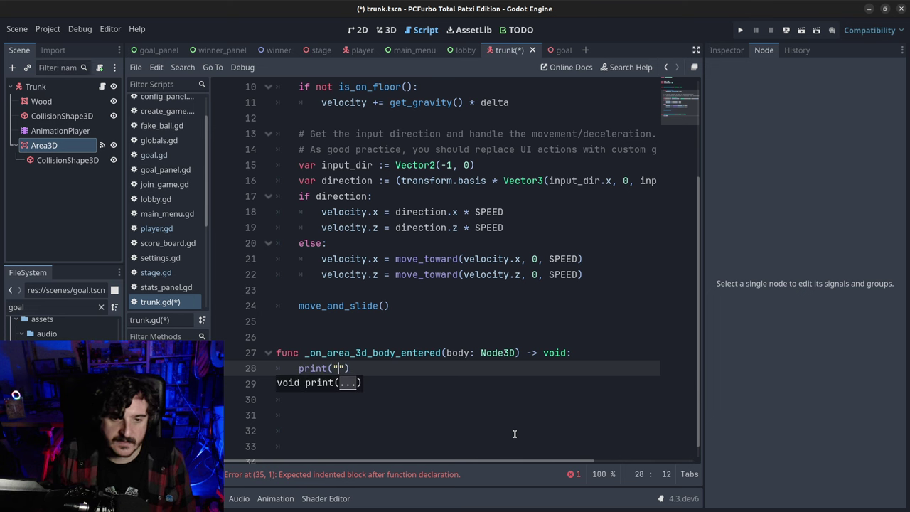
{"action": "type", "text": "Crash!!!"}
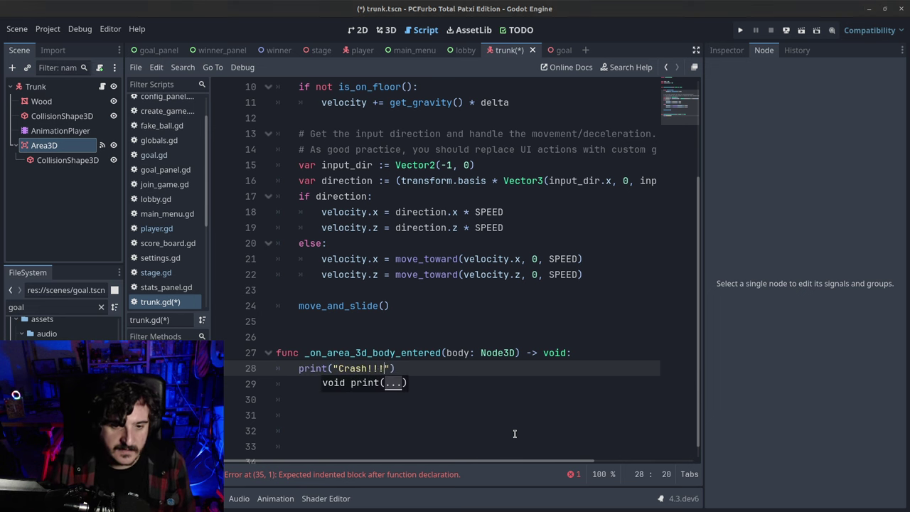
{"action": "key", "text": "ctrl+s"}
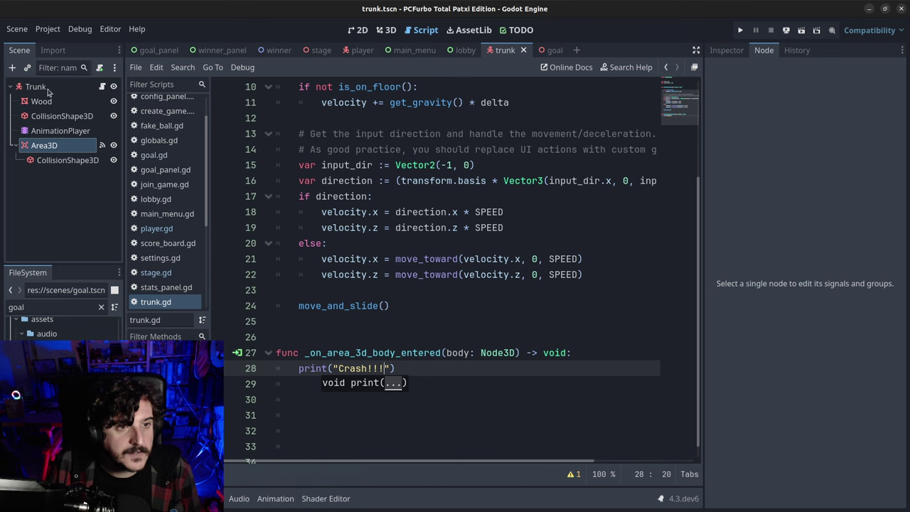
Open the stage scene and run it to test the trunk's collision detection.
{"action": "left_click", "coordinate": [47, 90]}
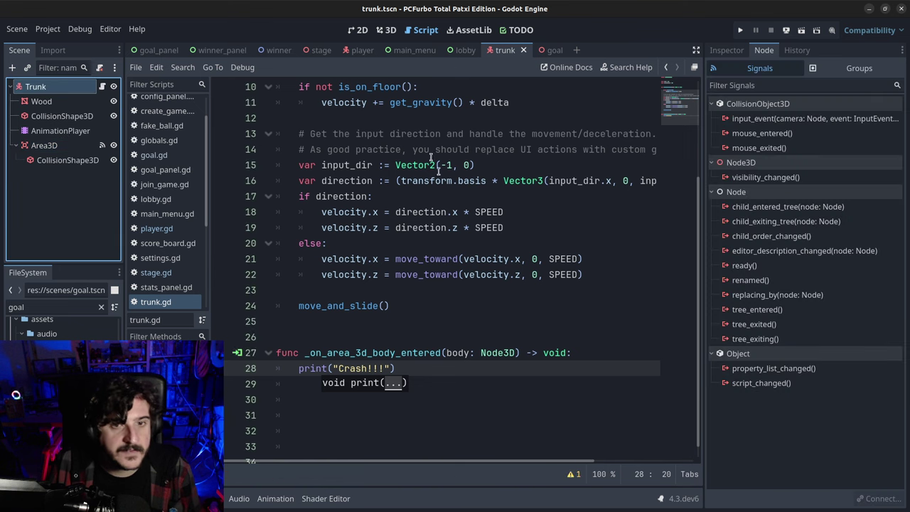
{"action": "left_click", "coordinate": [322, 50]}
{"action": "key", "text": "F5"}
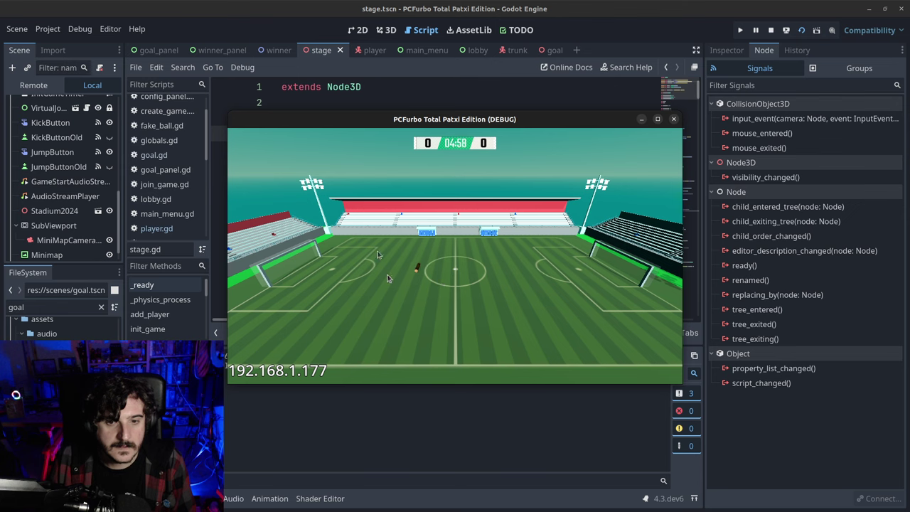
Stop the running game and inspect the trunk at the centre circle in the stage scene's 3D view.
{"action": "key", "text": "F8"}
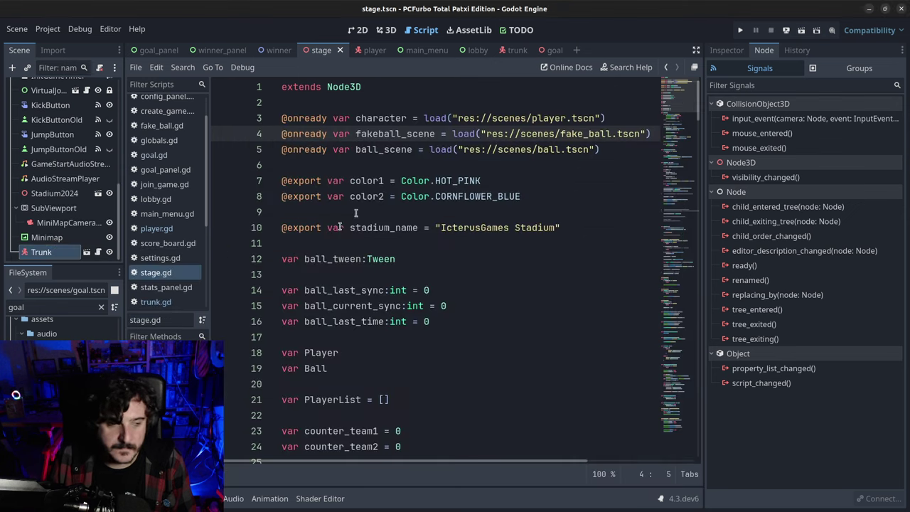
{"action": "left_click", "coordinate": [386, 30]}
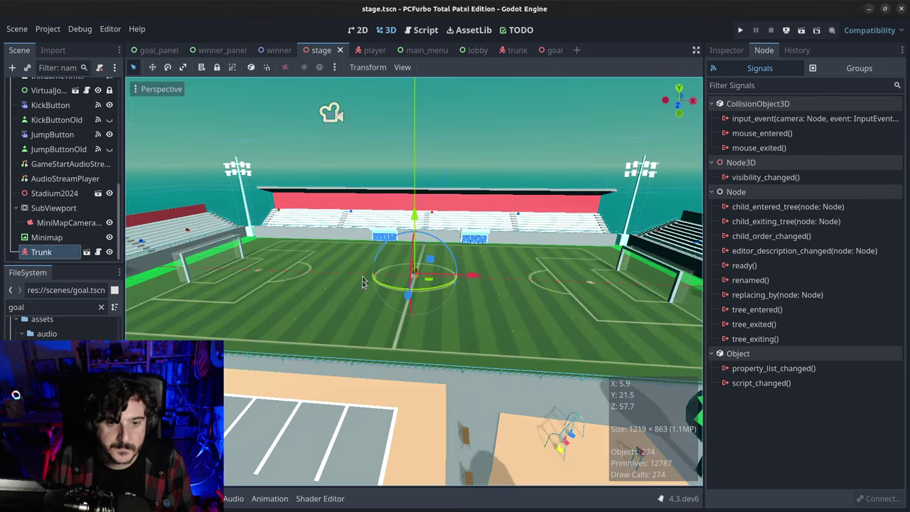
{"action": "scroll", "coordinate": [376, 317], "scroll_direction": "up", "scroll_amount": 10}
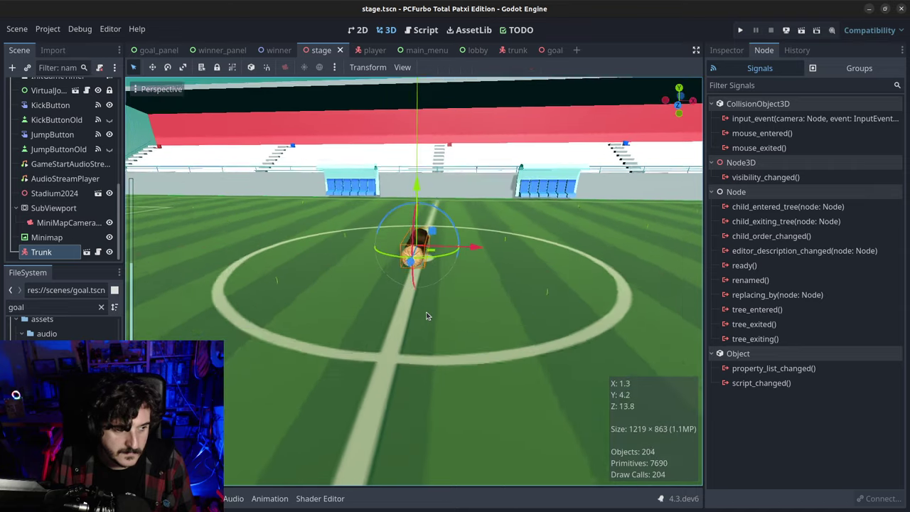
{"action": "scroll", "coordinate": [423, 314], "scroll_direction": "down", "scroll_amount": 4}
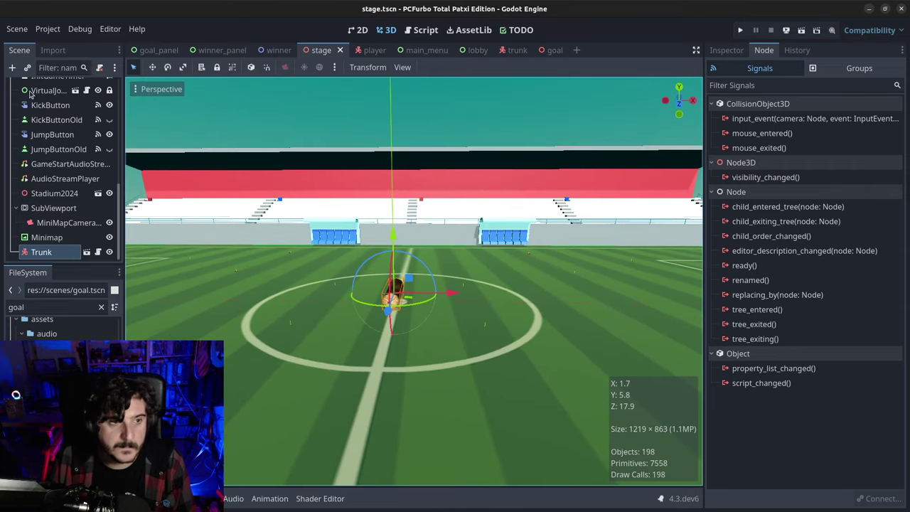
{"action": "scroll", "coordinate": [51, 158], "scroll_direction": "up", "scroll_amount": 1}
{"action": "scroll", "coordinate": [51, 158], "scroll_direction": "down", "scroll_amount": 1}
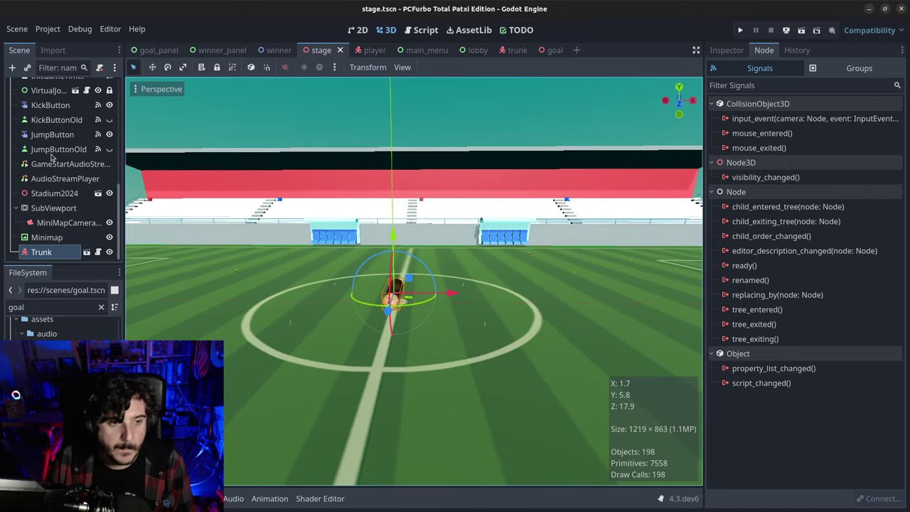
Examine the Area3D, its collision shape and its signal connections in the trunk scene.
{"action": "left_click", "coordinate": [512, 50]}
{"action": "left_click", "coordinate": [46, 146]}
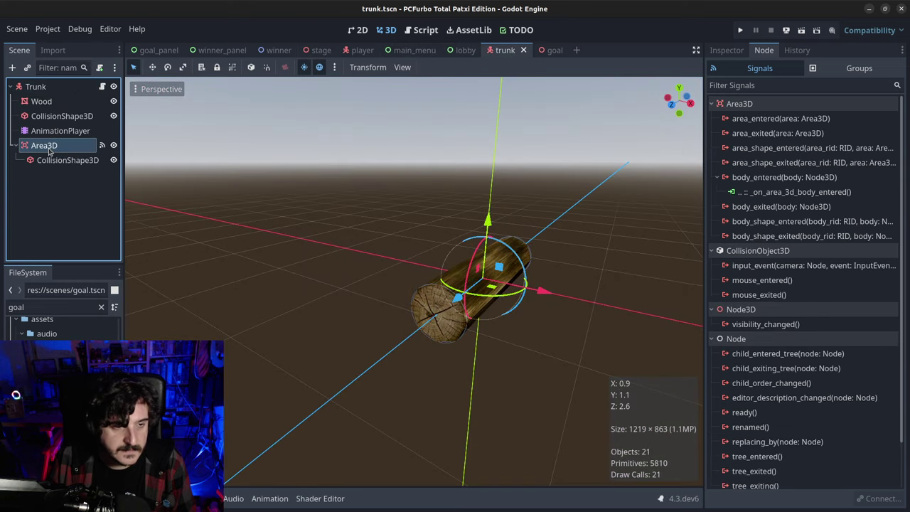
{"action": "left_click", "coordinate": [48, 162]}
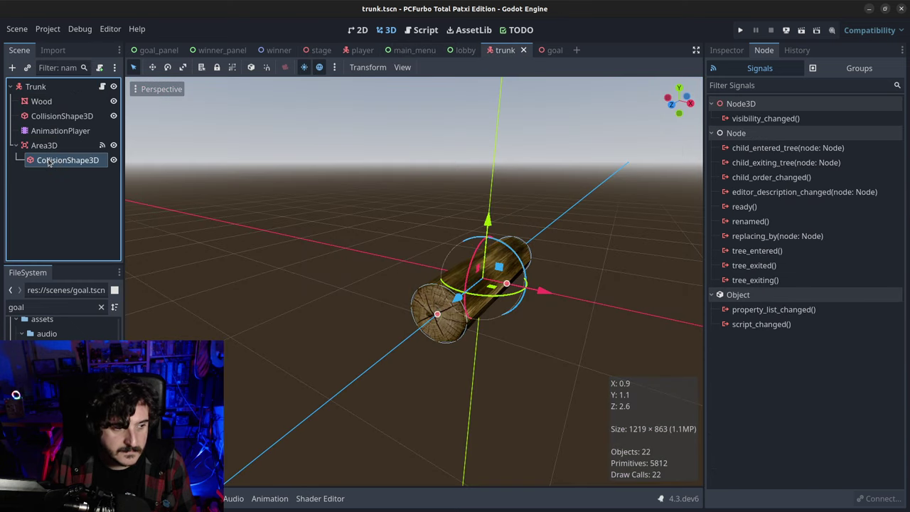
{"action": "left_click", "coordinate": [50, 148]}
{"action": "left_click", "coordinate": [61, 173]}
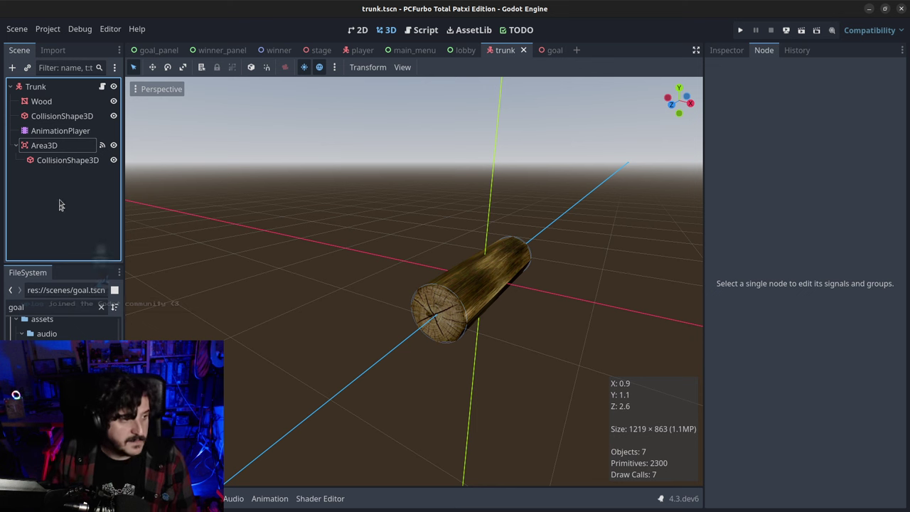
{"action": "left_click", "coordinate": [49, 162]}
{"action": "key", "text": "Up"}
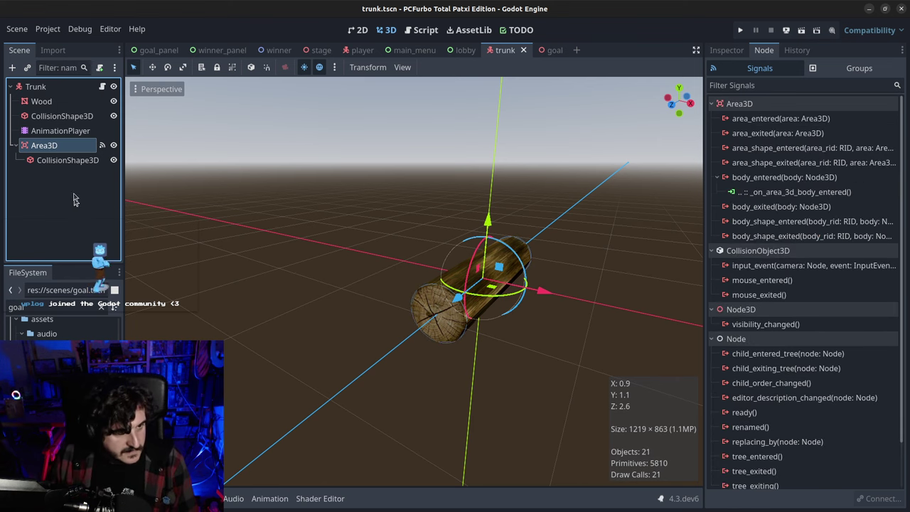
{"action": "left_click", "coordinate": [62, 161]}
{"action": "key", "text": "Up"}
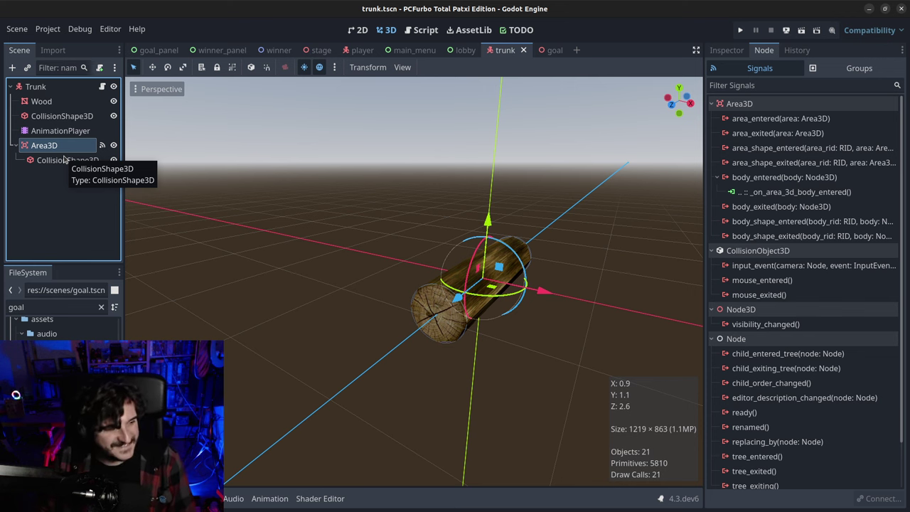
{"action": "middle_click_drag", "start_coordinate": [378, 300], "coordinate": [390, 277]}
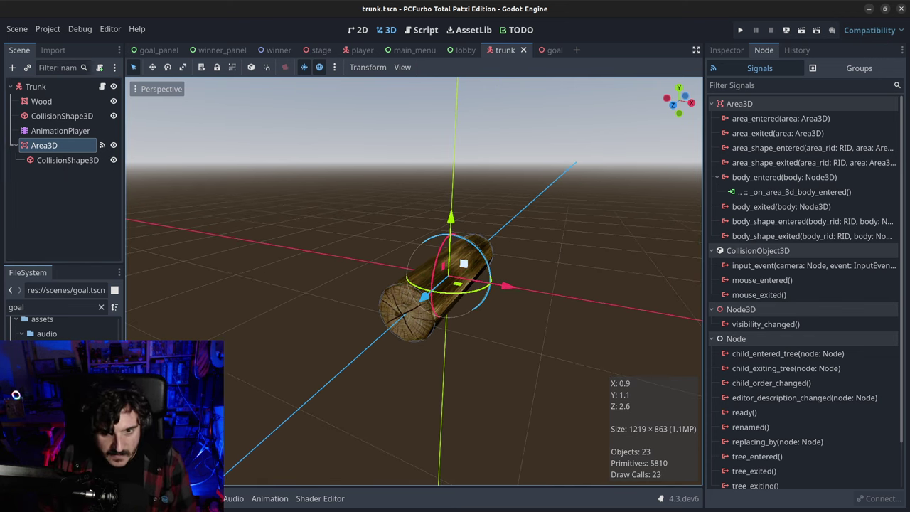
{"action": "left_click", "coordinate": [51, 163]}
{"action": "left_click", "coordinate": [50, 147]}
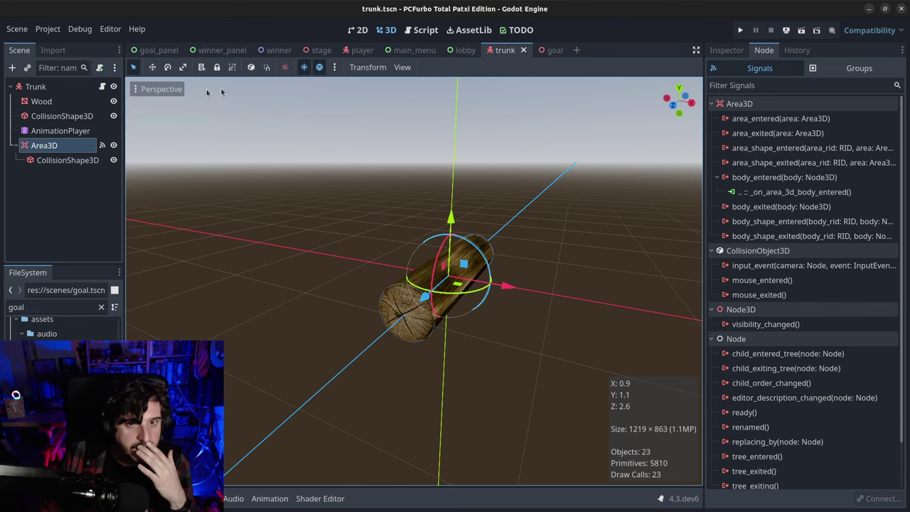
Enable looping for the AnimationPlayer's rotate animation and play it to preview the trunk's rotation.
{"action": "left_click", "coordinate": [60, 131]}
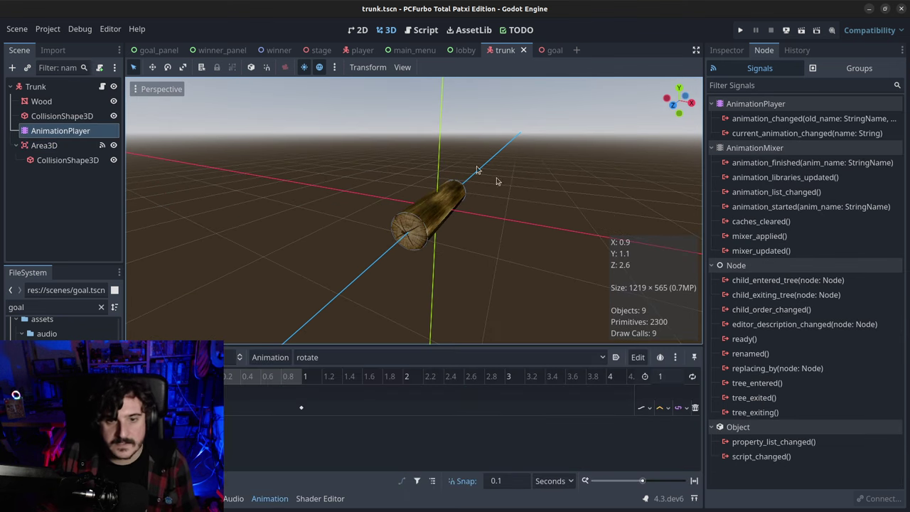
{"action": "left_click", "coordinate": [691, 377]}
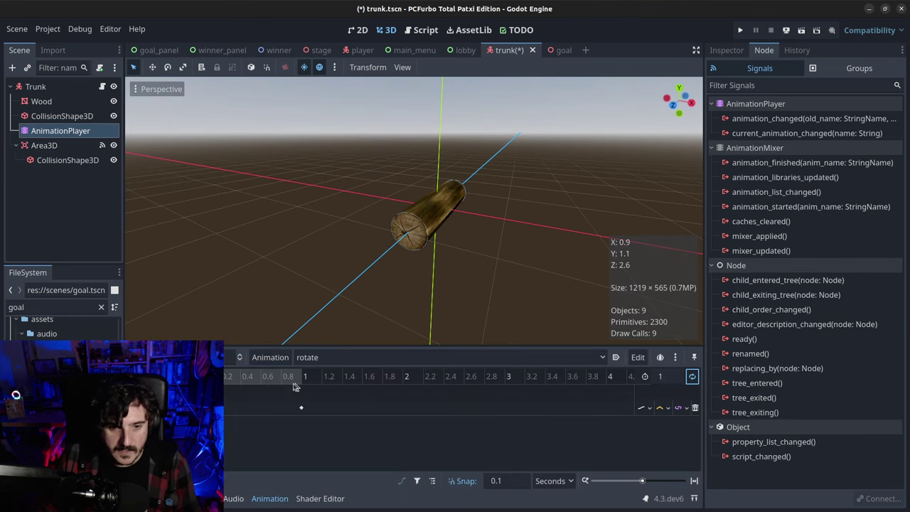
{"action": "left_click", "coordinate": [210, 357]}
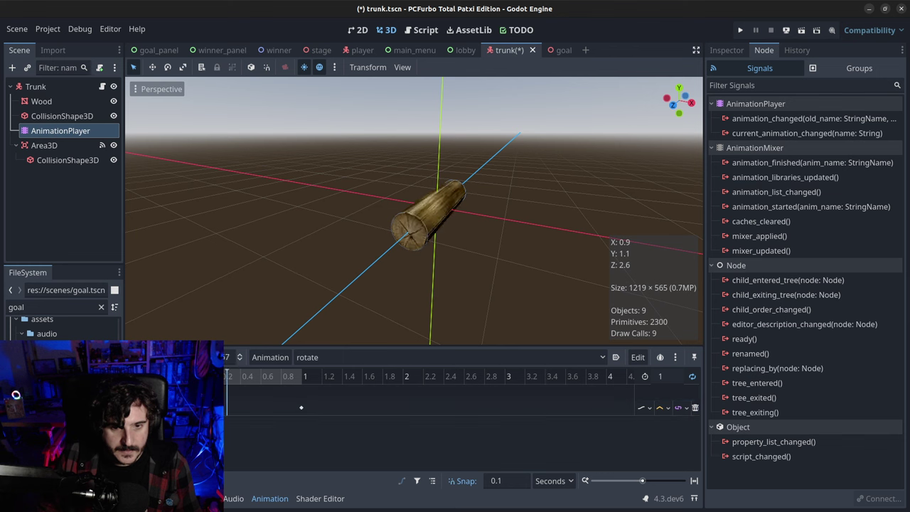